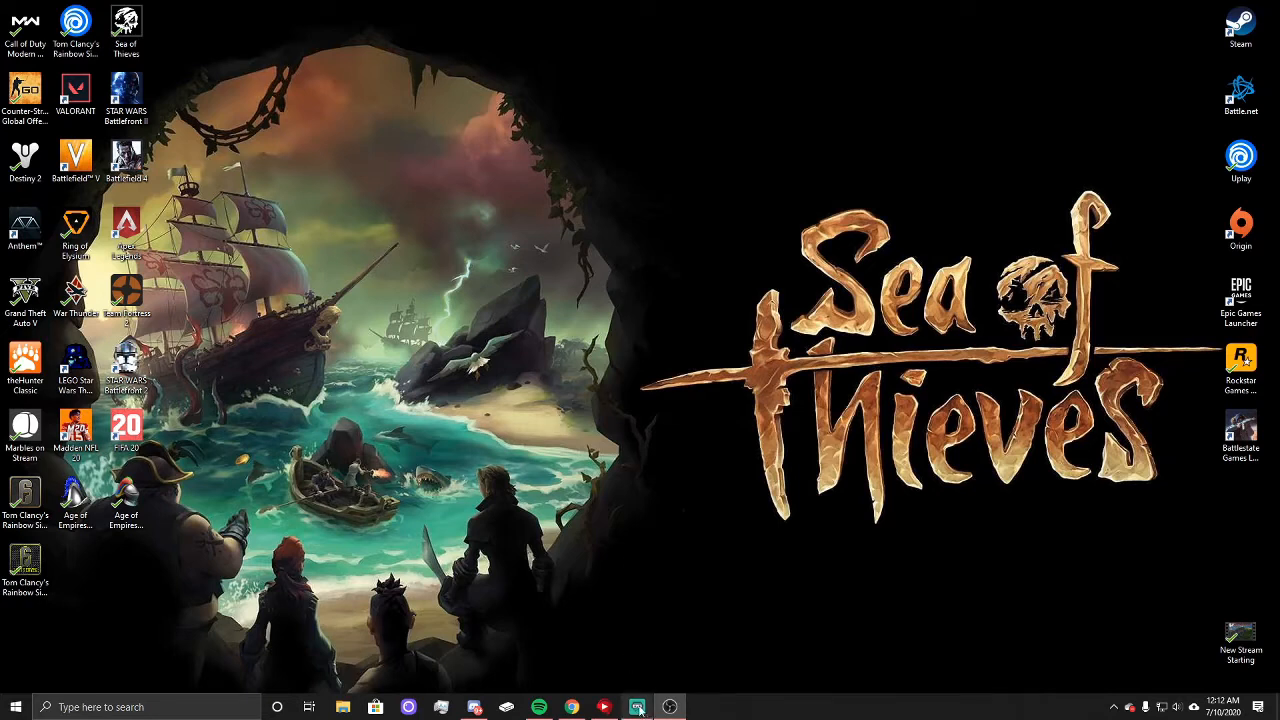
# Step: Switch to Chrome, open the Twitch Channel and Videos settings to review the stream key and preferences, and close the page
pyautogui.moveTo(572, 708)
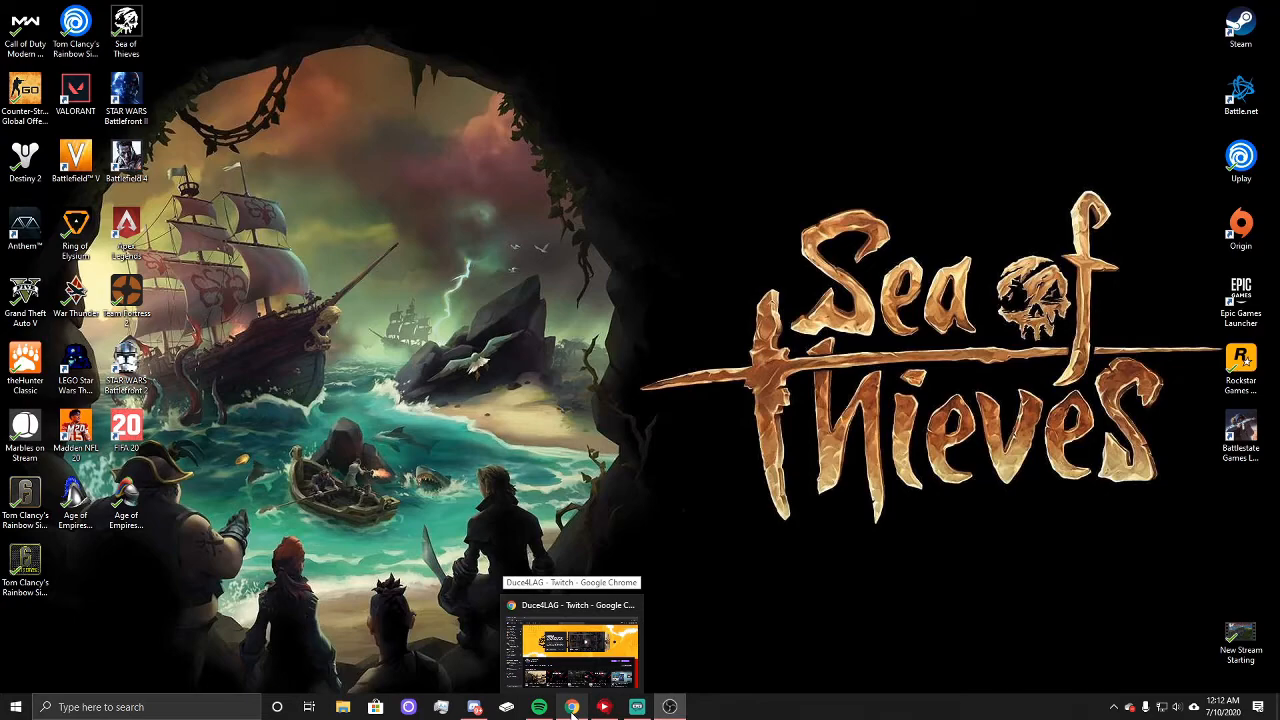
pyautogui.click(572, 708)
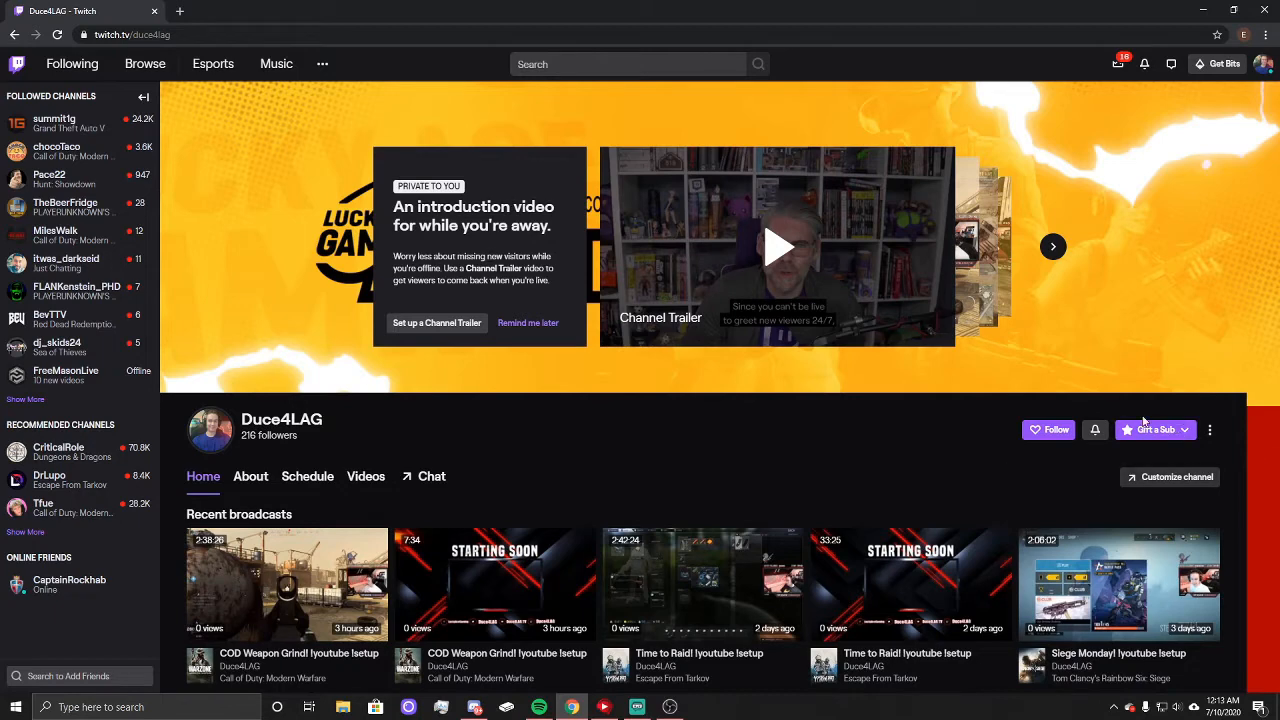
pyautogui.click(1263, 66)
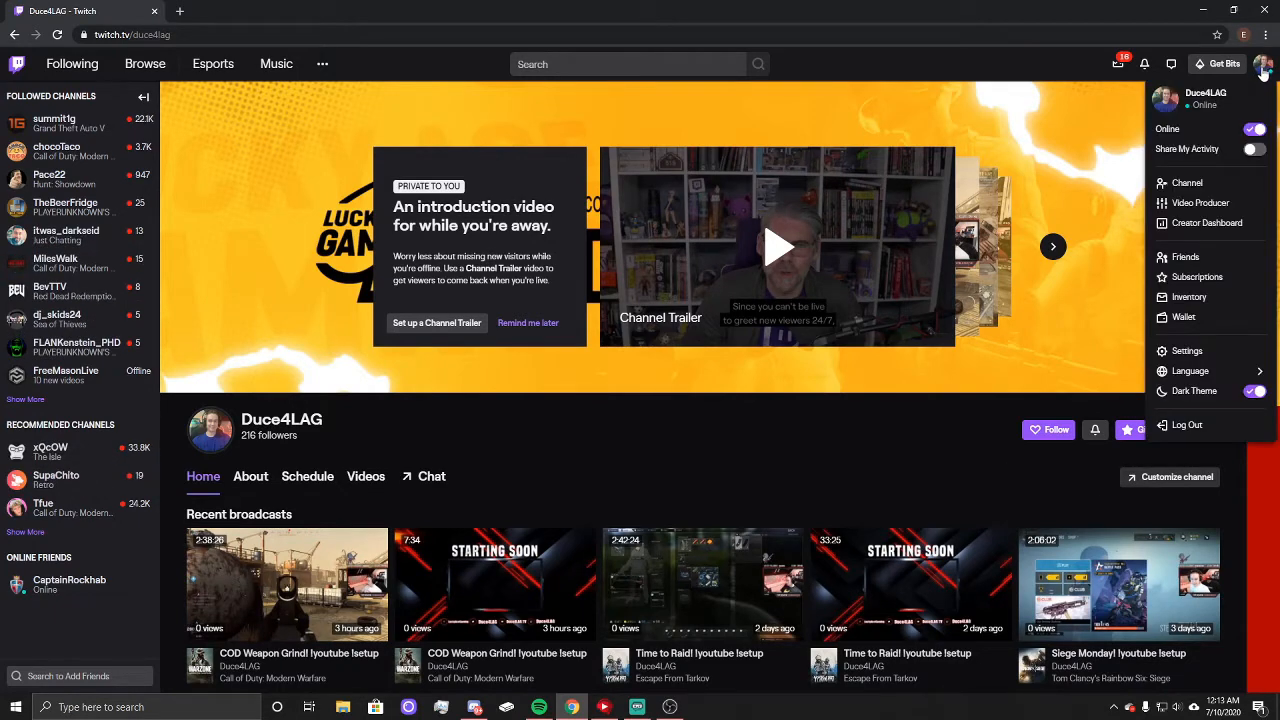
pyautogui.click(1192, 352)
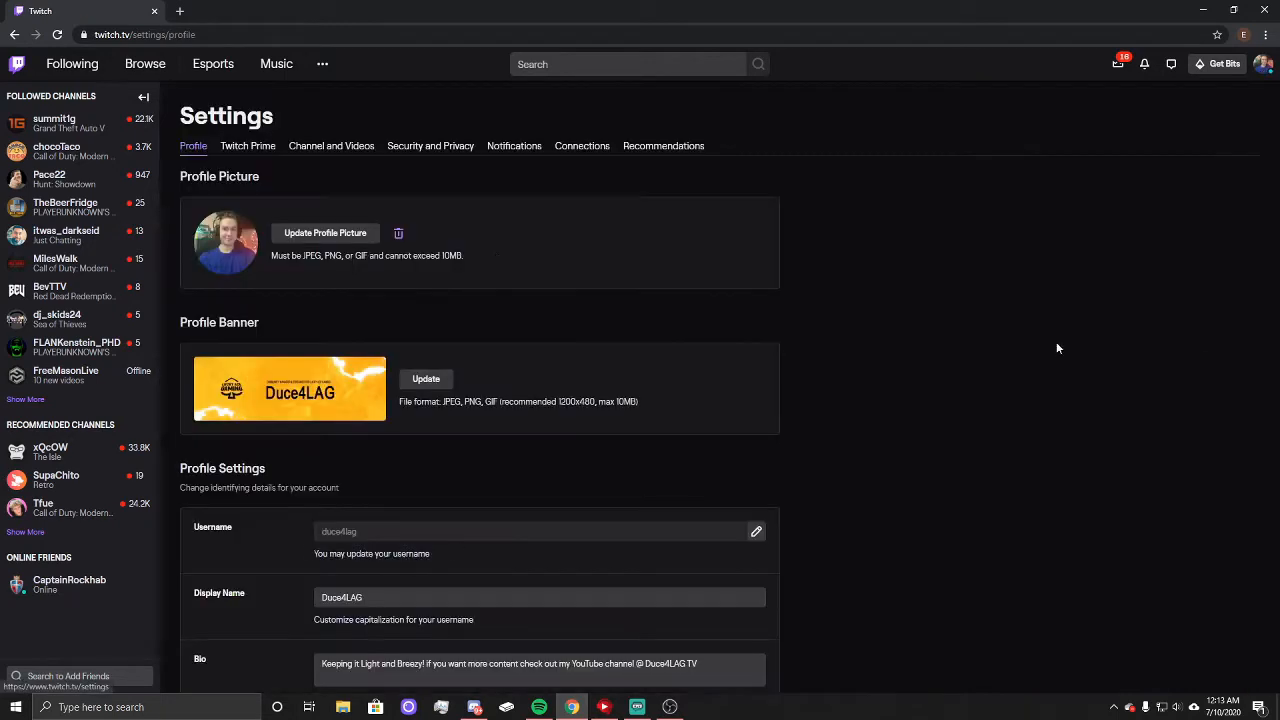
pyautogui.click(323, 148)
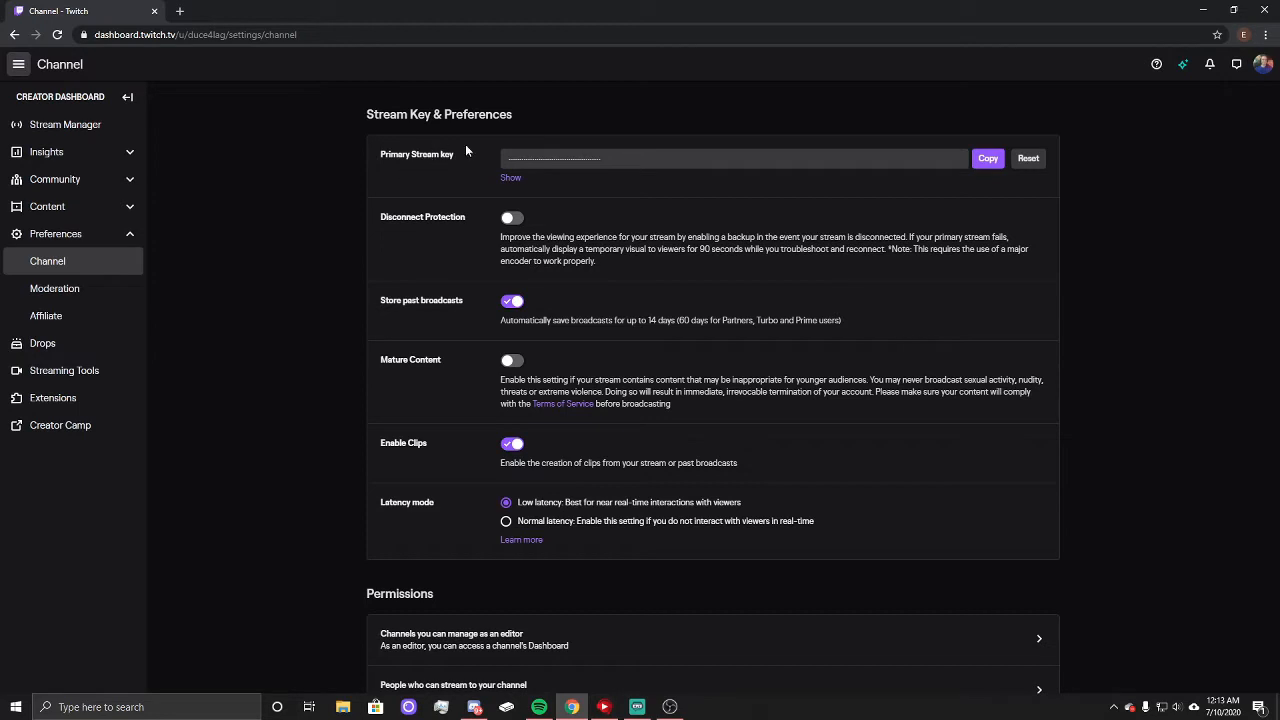
pyautogui.click(155, 12)
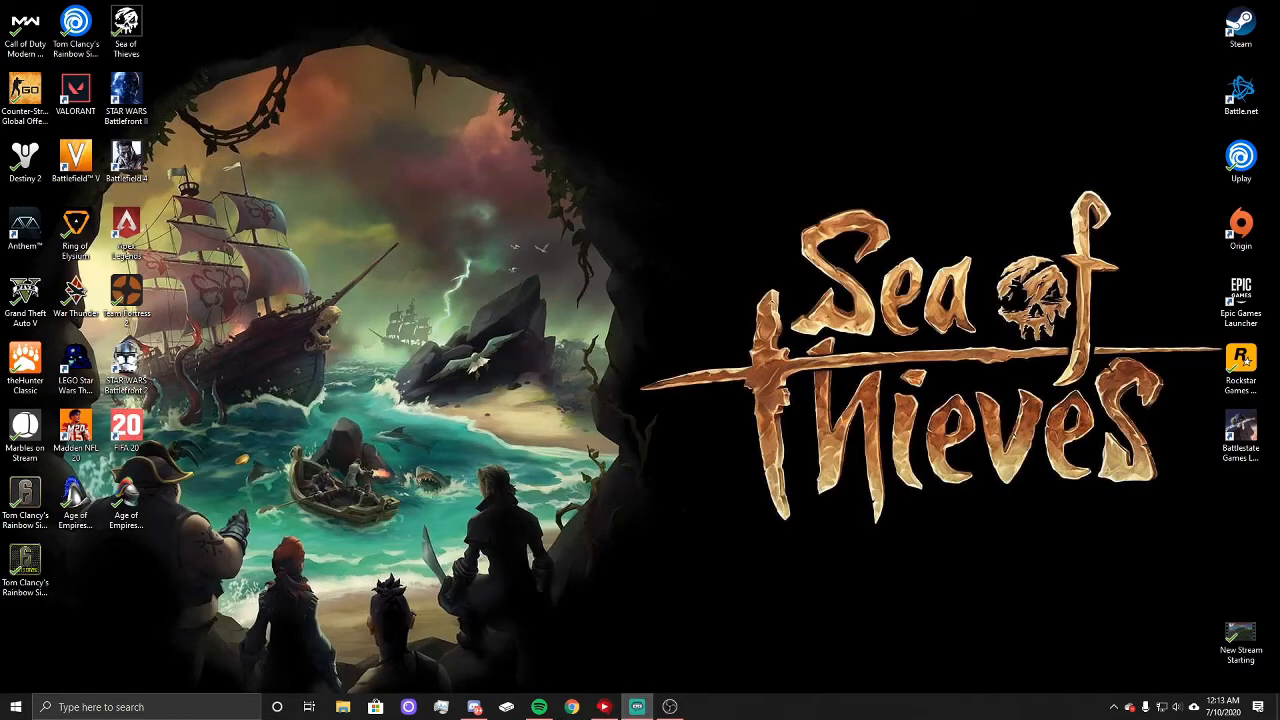
# Step: Switch to Streamlabs OBS, maximize its window and load the New Stream scene collection
pyautogui.click(637, 707)
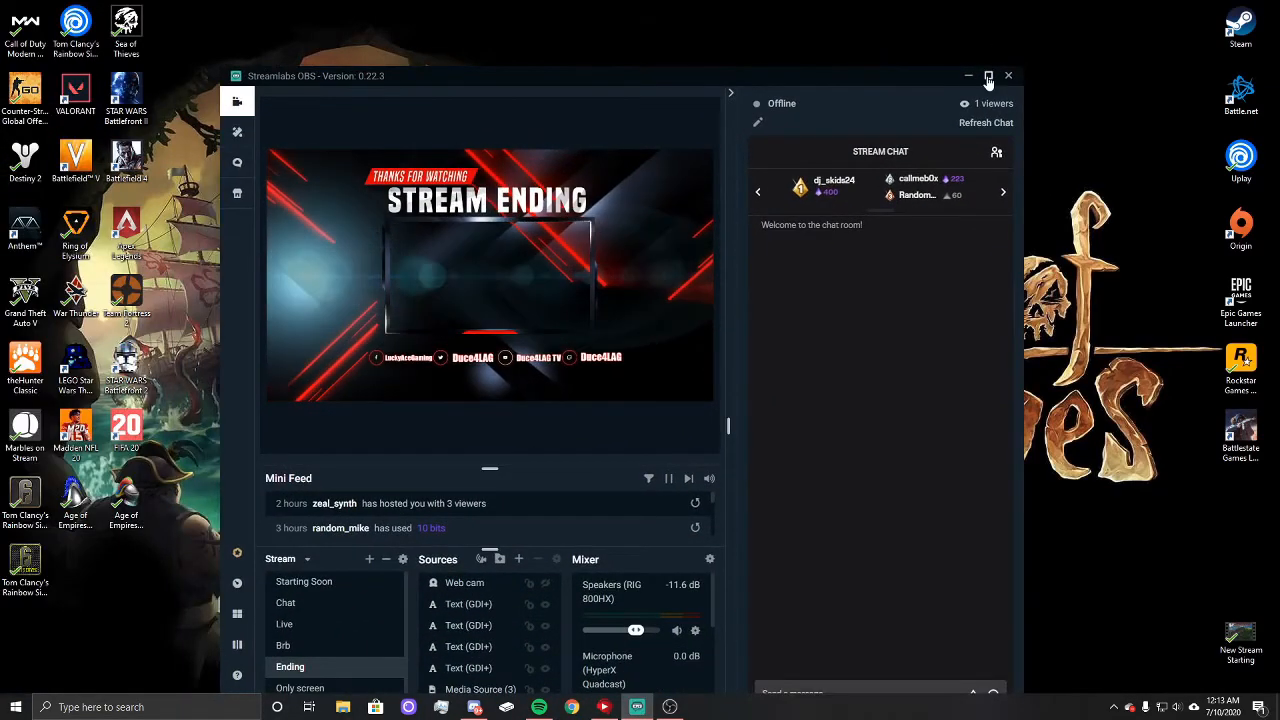
pyautogui.click(988, 76)
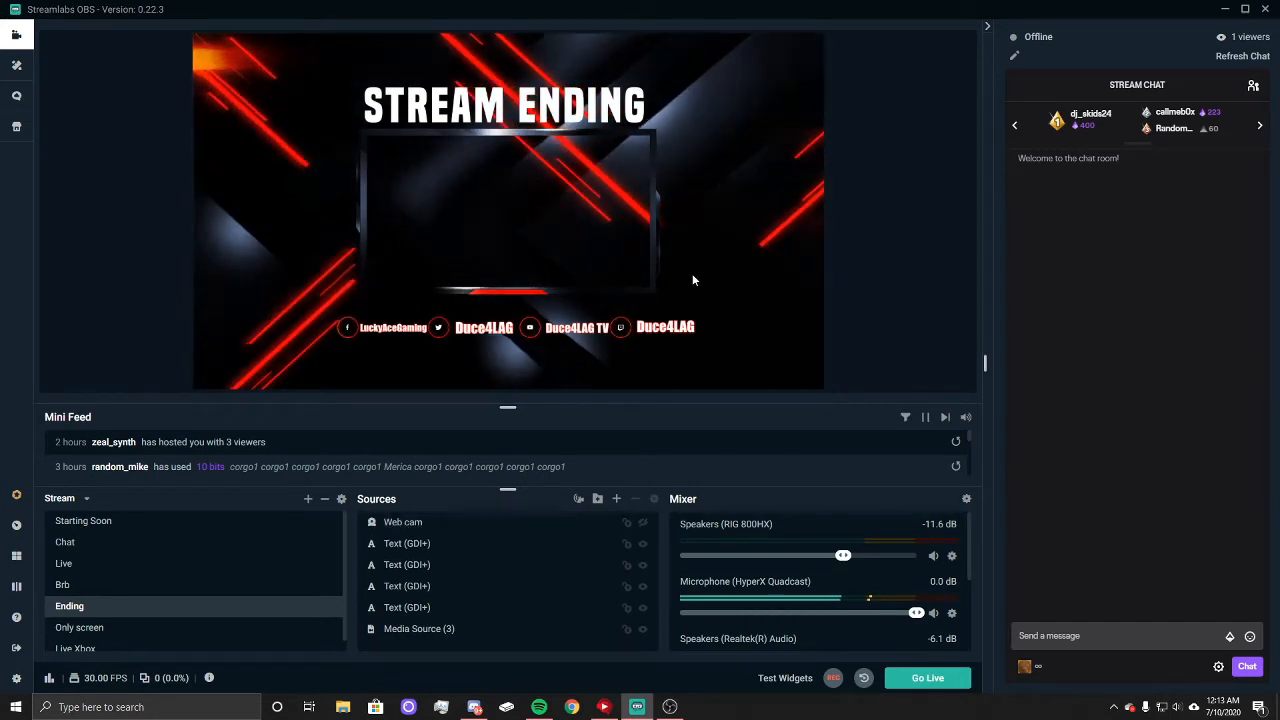
pyautogui.click(85, 499)
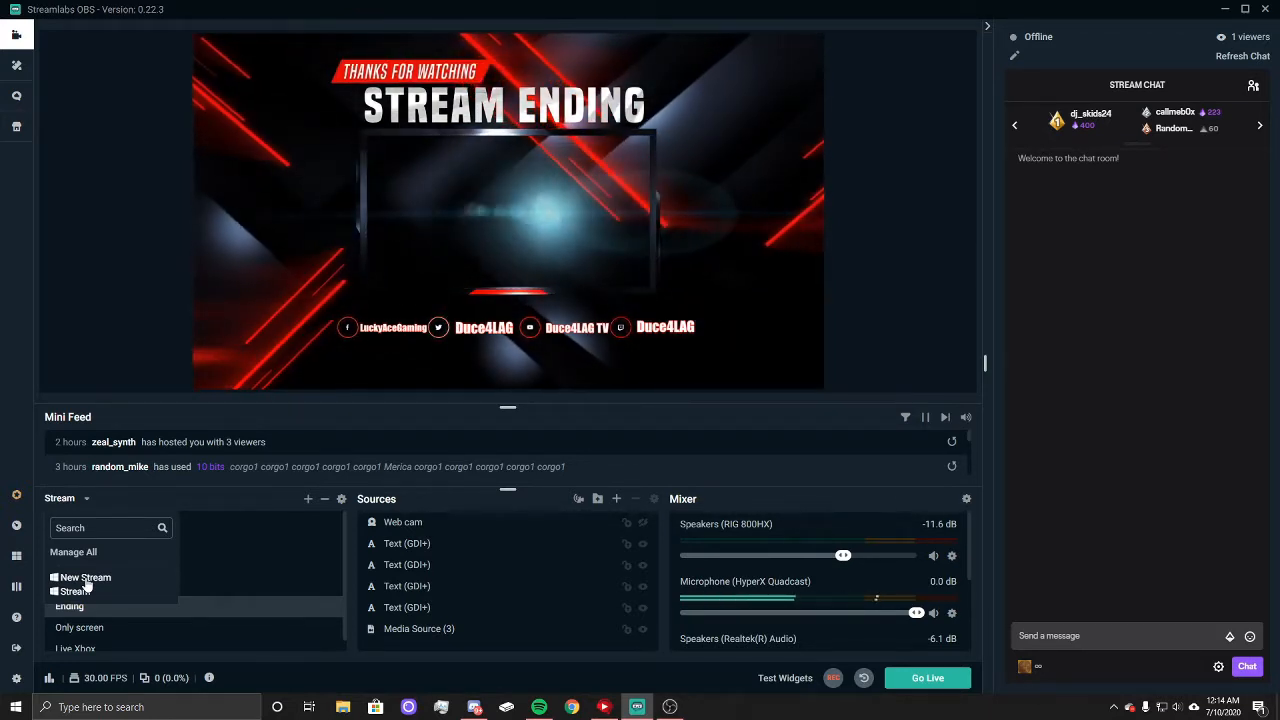
pyautogui.click(86, 585)
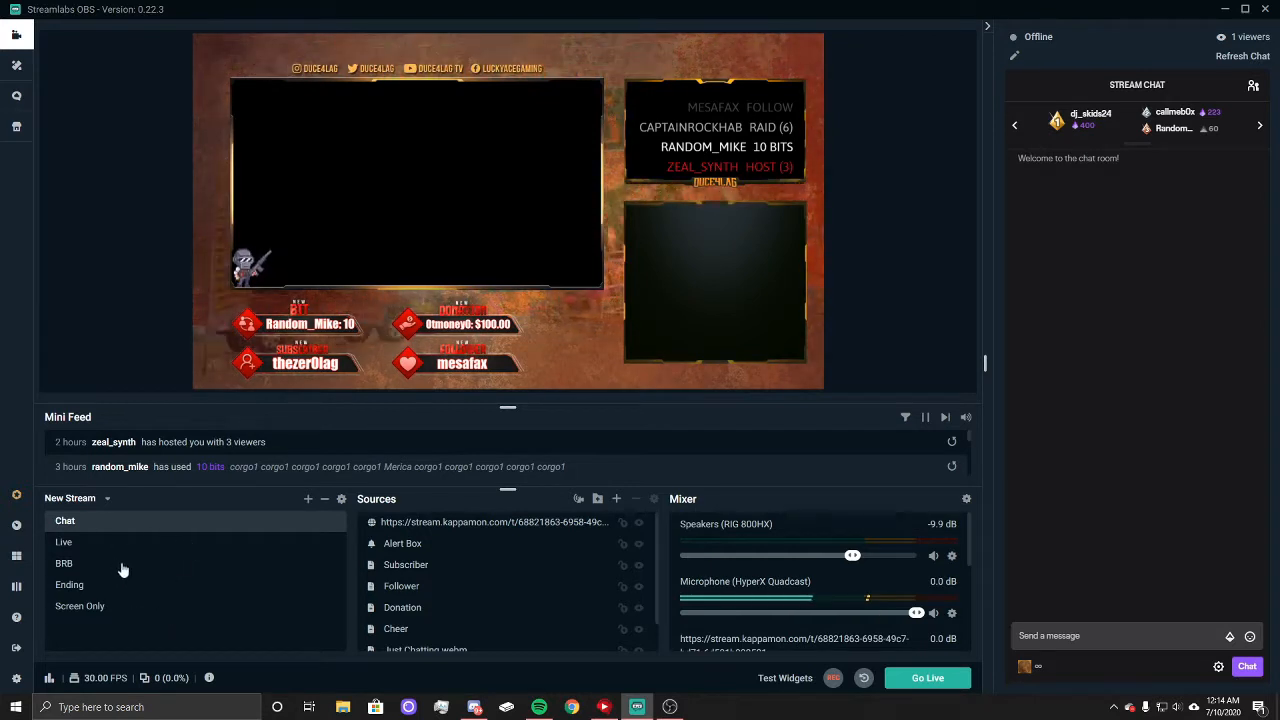
# Step: Add a scene named Starting and move it to the top of the scene list
pyautogui.click(309, 501)
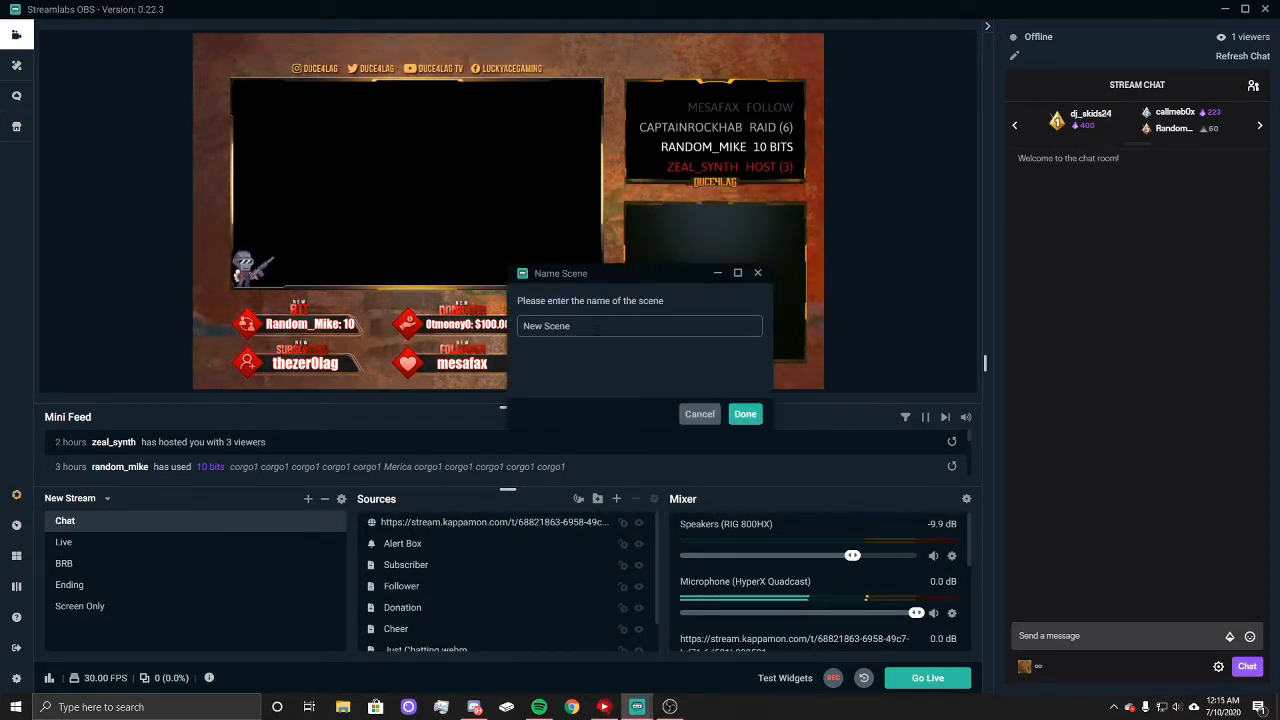
pyautogui.press('BackSpace')
pyautogui.press('BackSpace')
pyautogui.press('BackSpace')
pyautogui.press('BackSpace')
pyautogui.press('BackSpace')
pyautogui.press('BackSpace')
pyautogui.press('BackSpace')
pyautogui.press('BackSpace')
pyautogui.press('BackSpace')
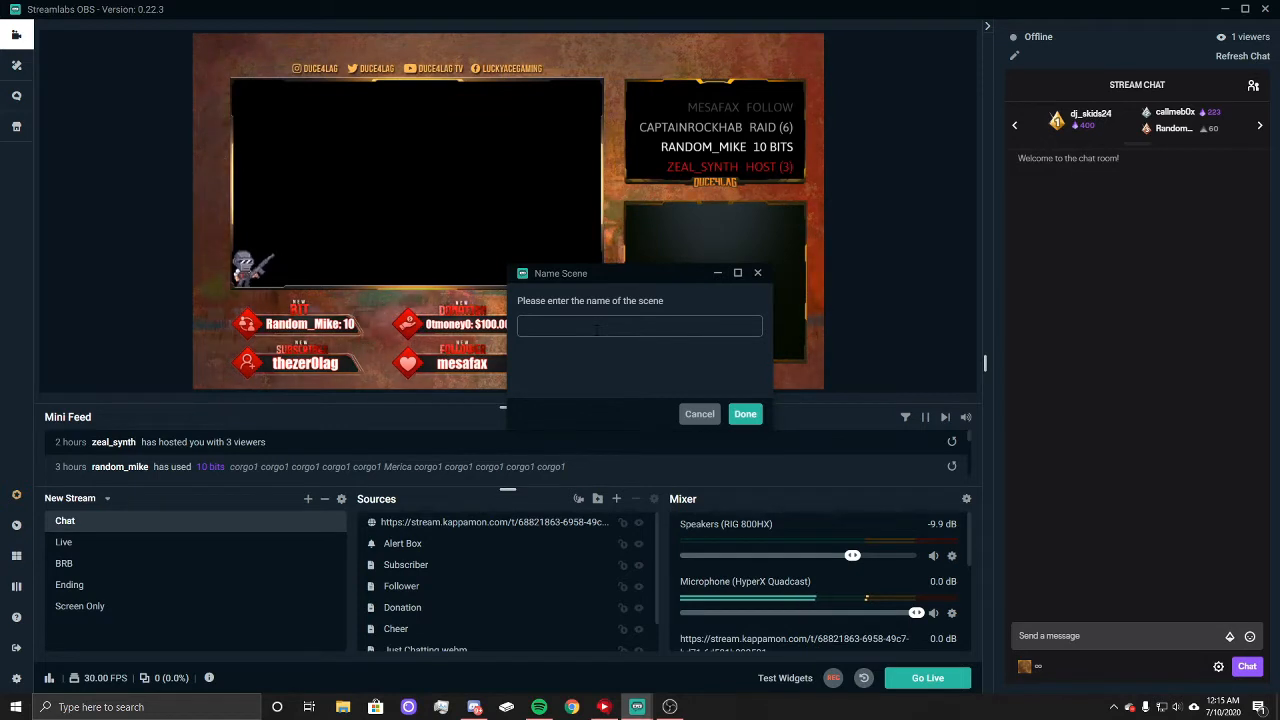
pyautogui.write('Star')
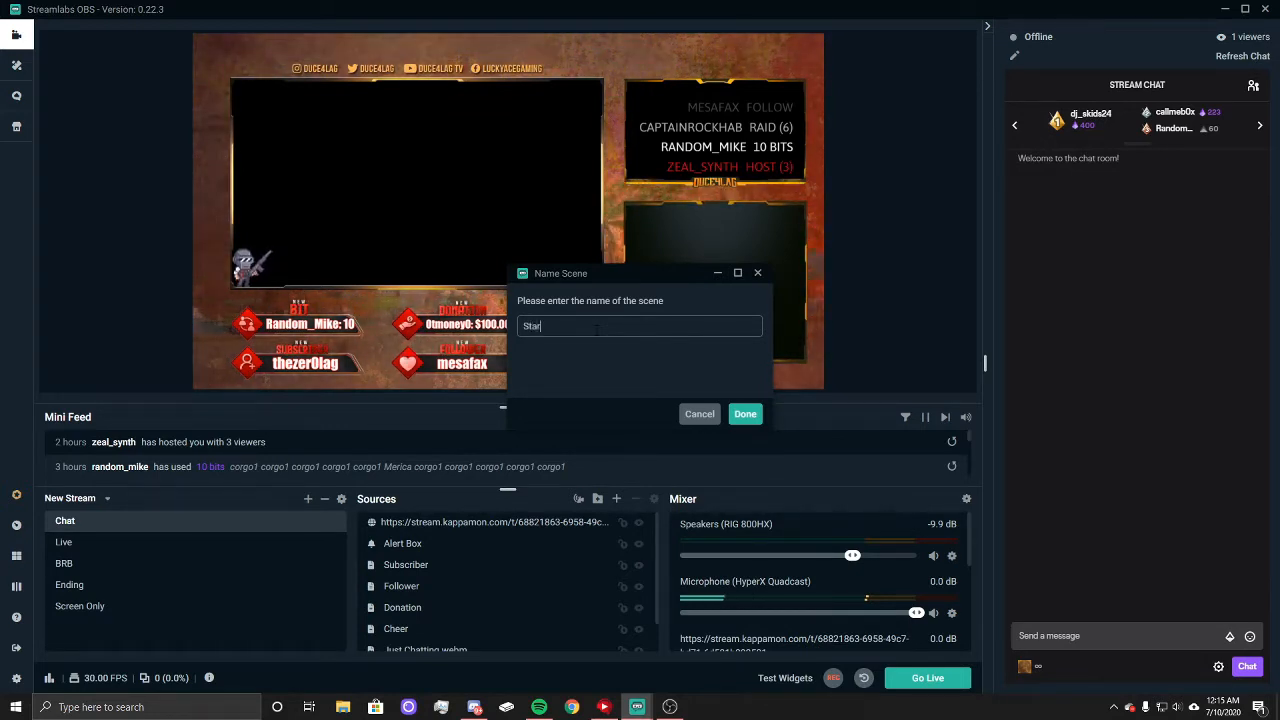
pyautogui.write('ting')
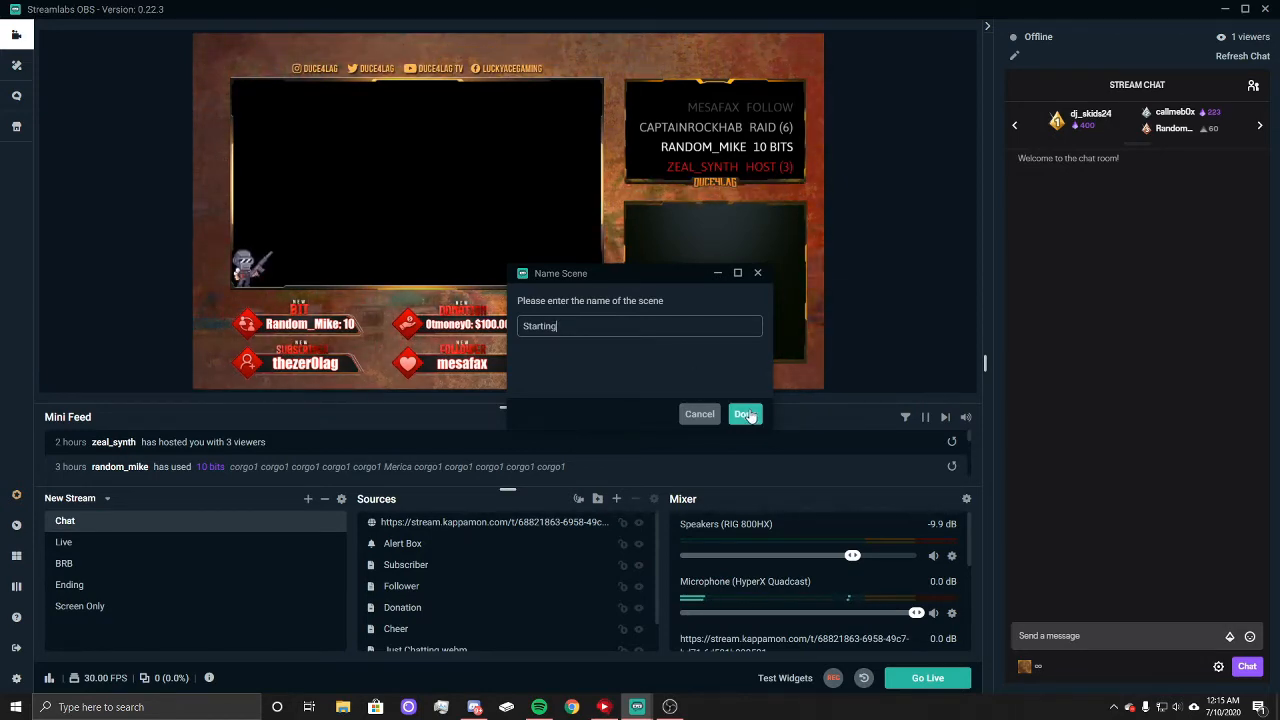
pyautogui.click(746, 414)
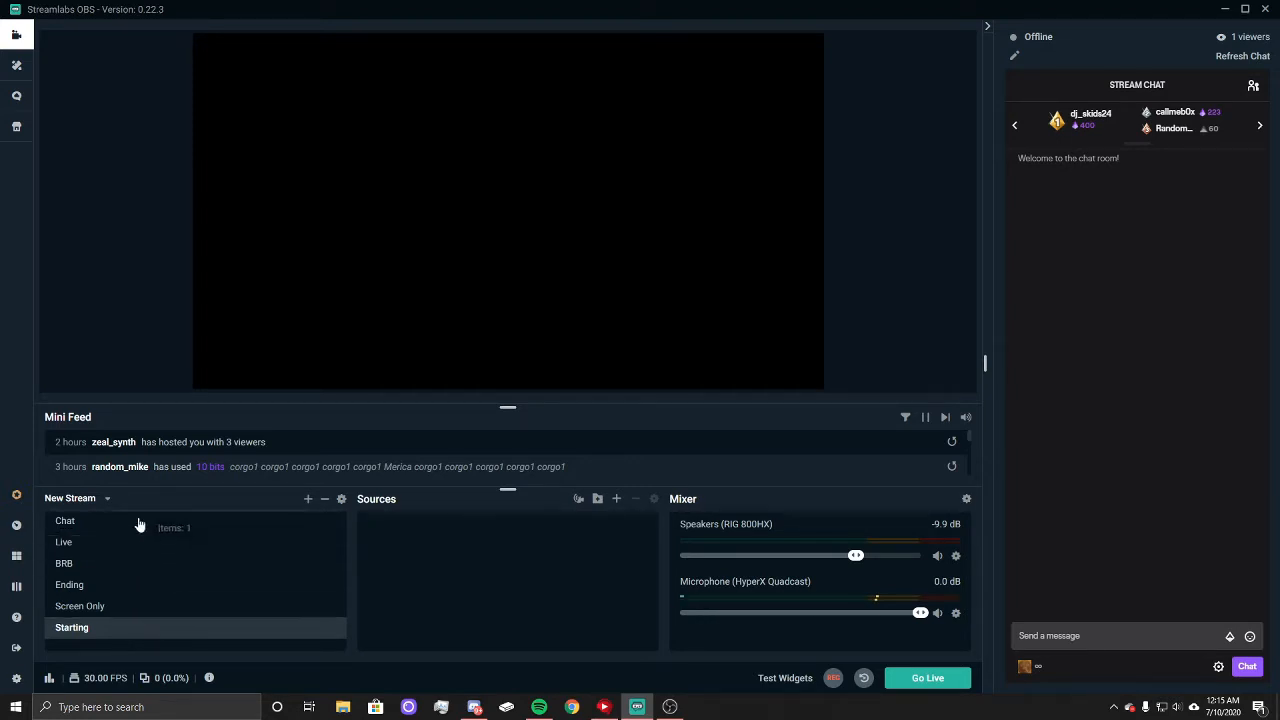
pyautogui.moveTo(113, 587); pyautogui.dragTo(109, 520)
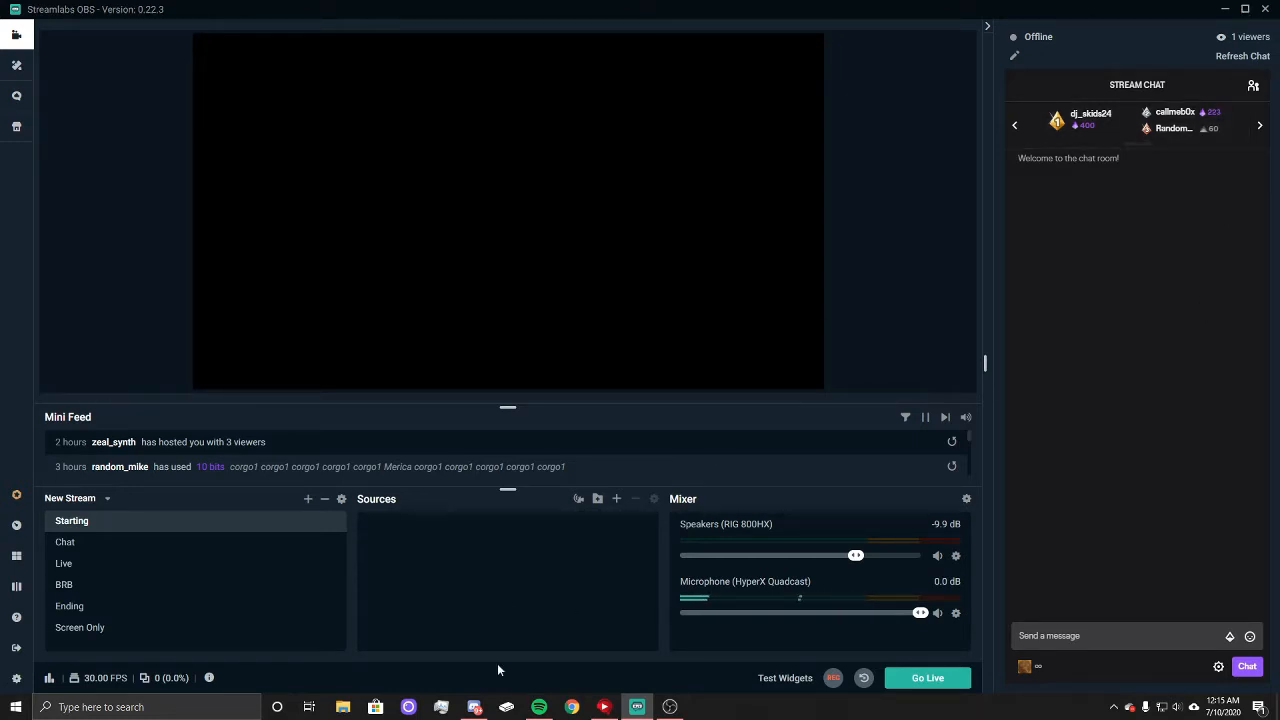
# Step: Switch to File Explorer and open the Screens _ Overlays folder stored under the OneDrive Documents Downloads folder
pyautogui.click(344, 707)
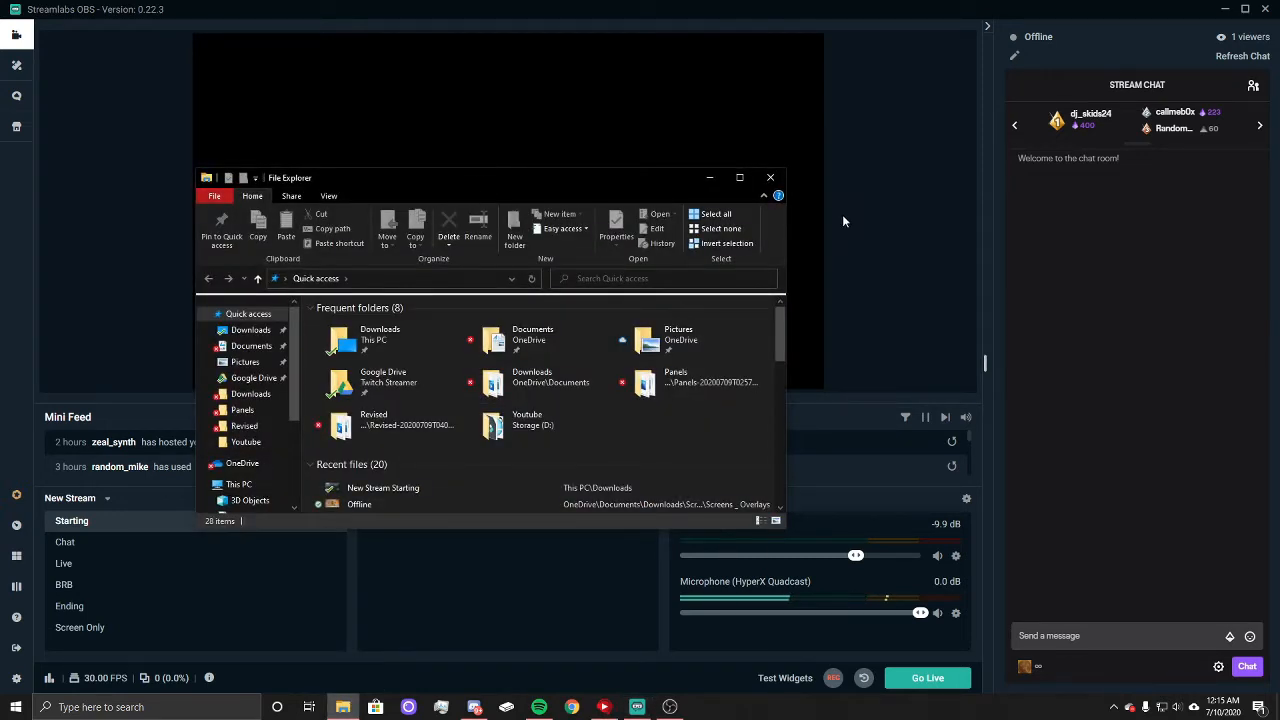
pyautogui.moveTo(494, 184); pyautogui.dragTo(953, 224)
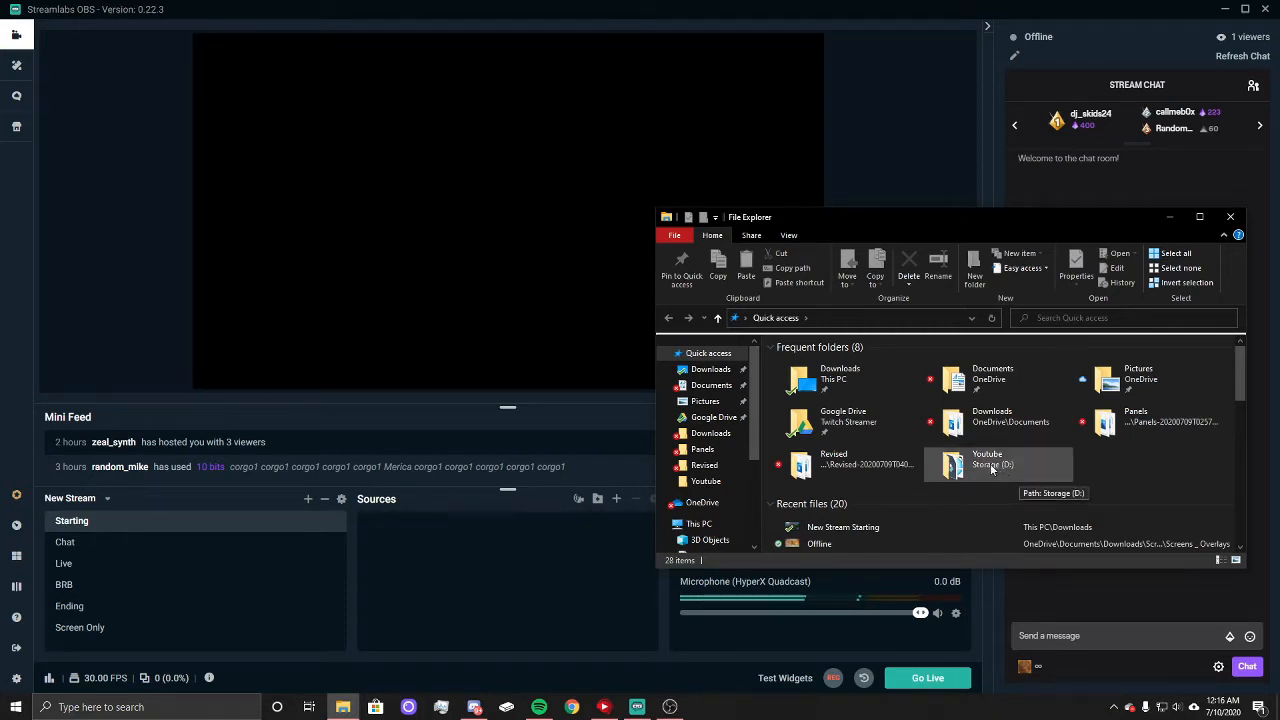
pyautogui.doubleClick(1006, 424)
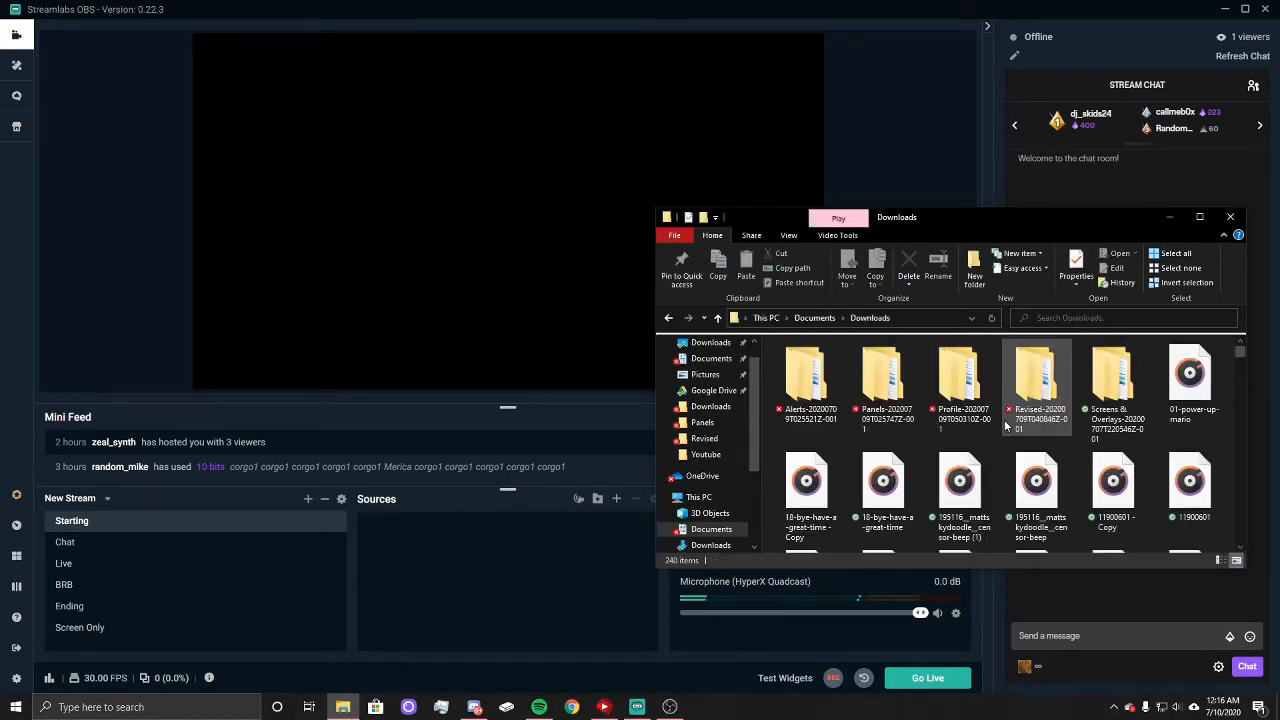
pyautogui.doubleClick(1116, 388)
pyautogui.click(814, 366)
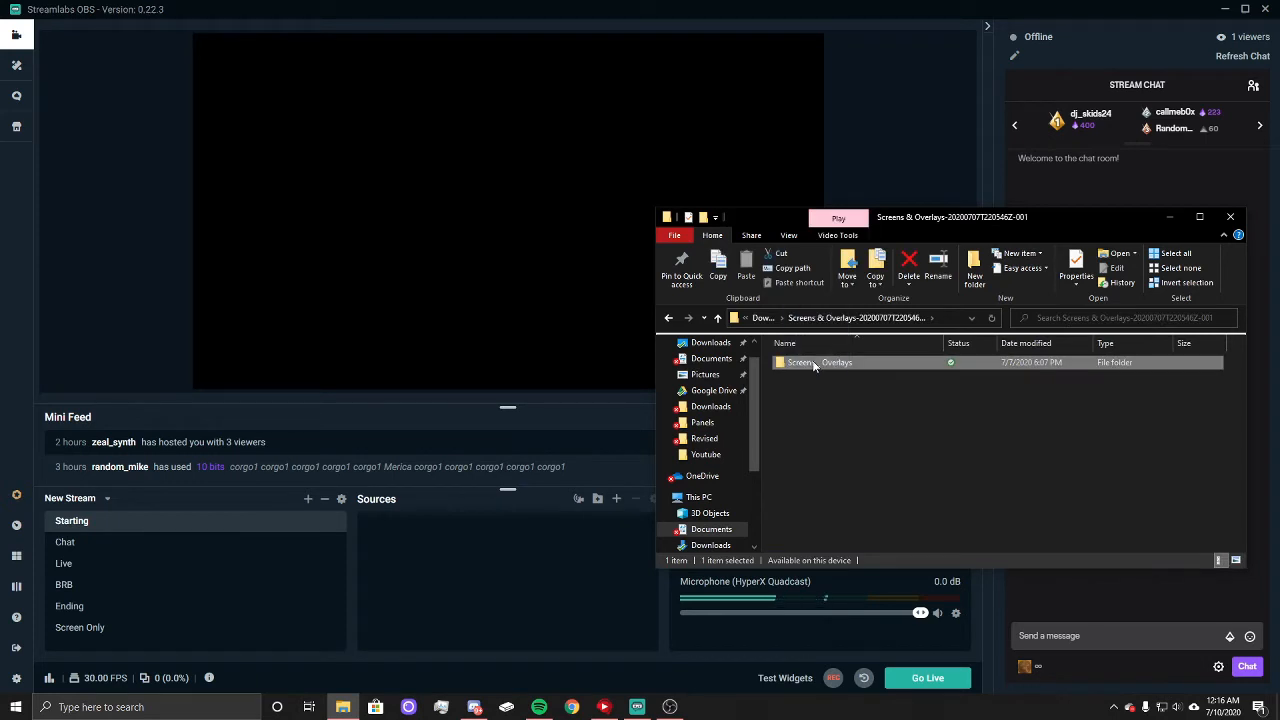
pyautogui.doubleClick(818, 363)
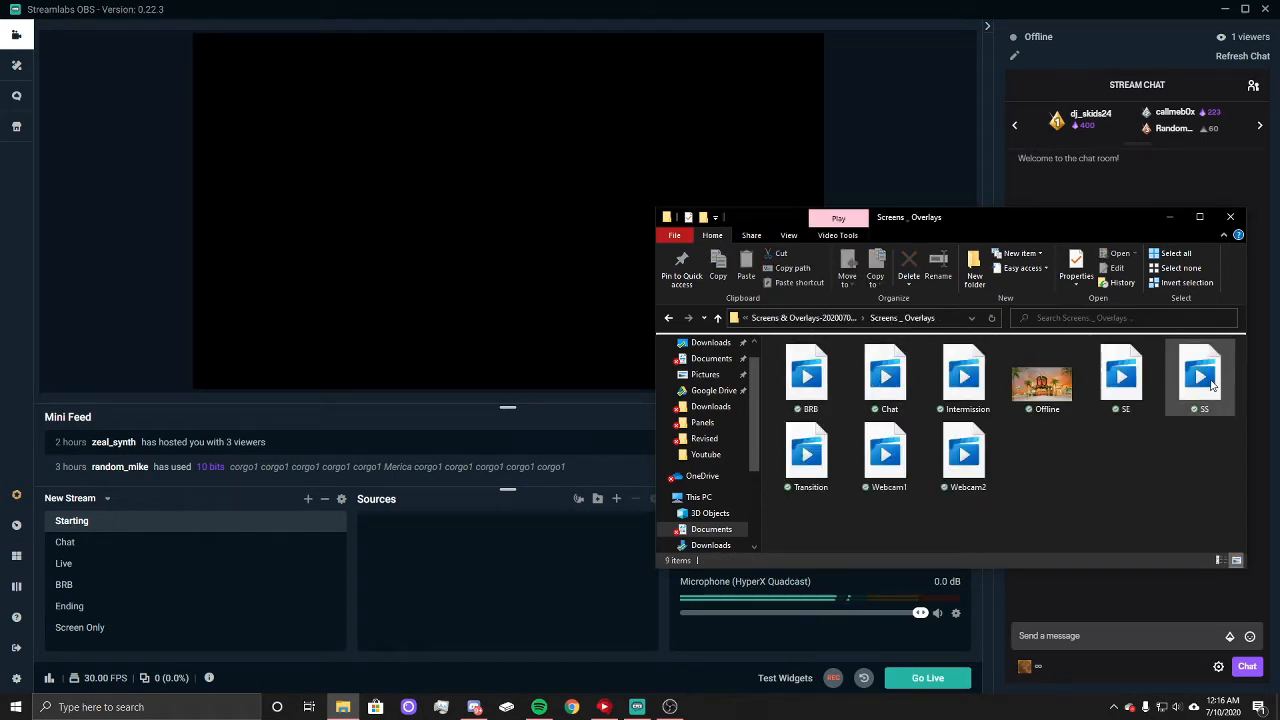
# Step: Add the SS video from the open folder as a source in the Starting scene and fit it to the screen
pyautogui.moveTo(1213, 390); pyautogui.dragTo(485, 578)
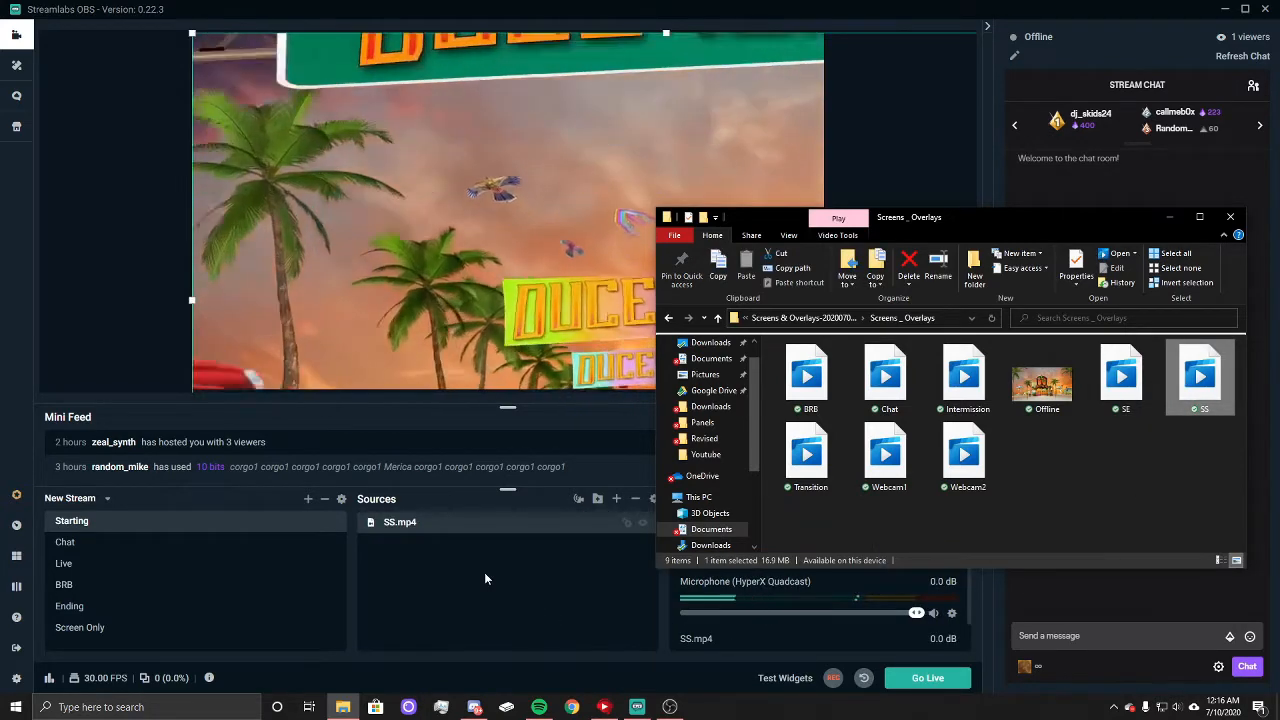
pyautogui.moveTo(1031, 217); pyautogui.dragTo(992, 338)
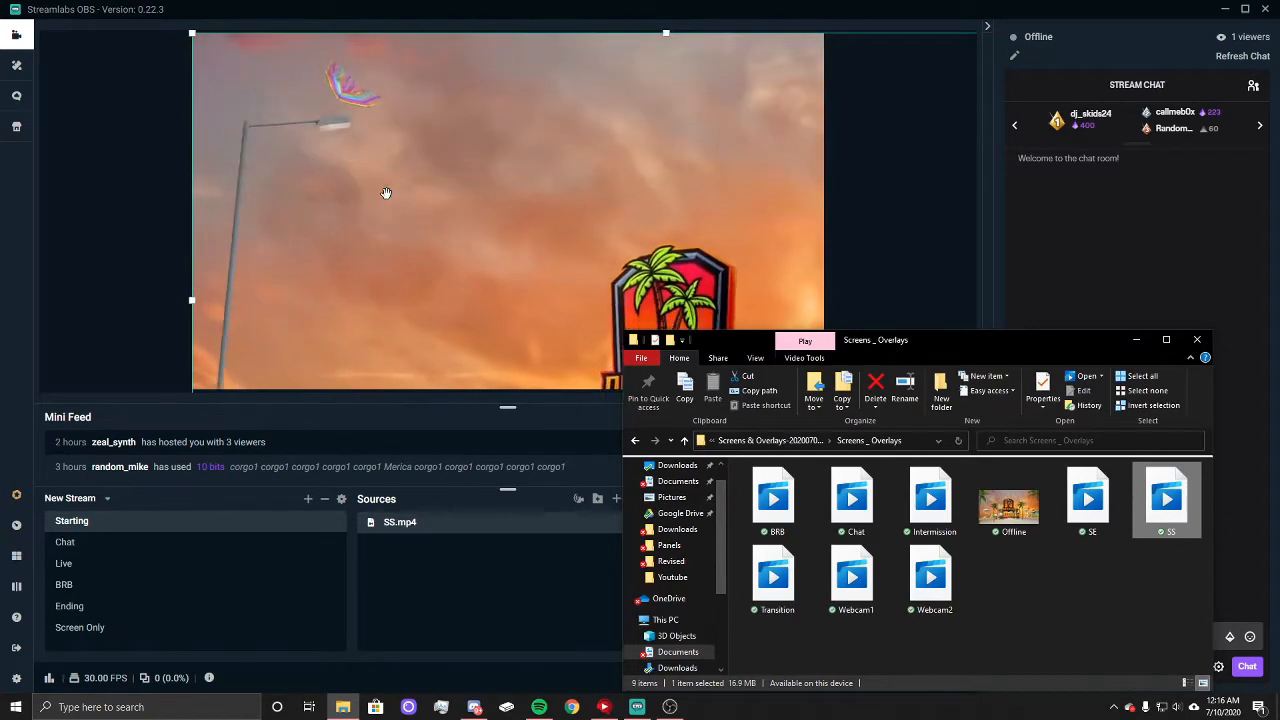
pyautogui.rightClick(444, 183)
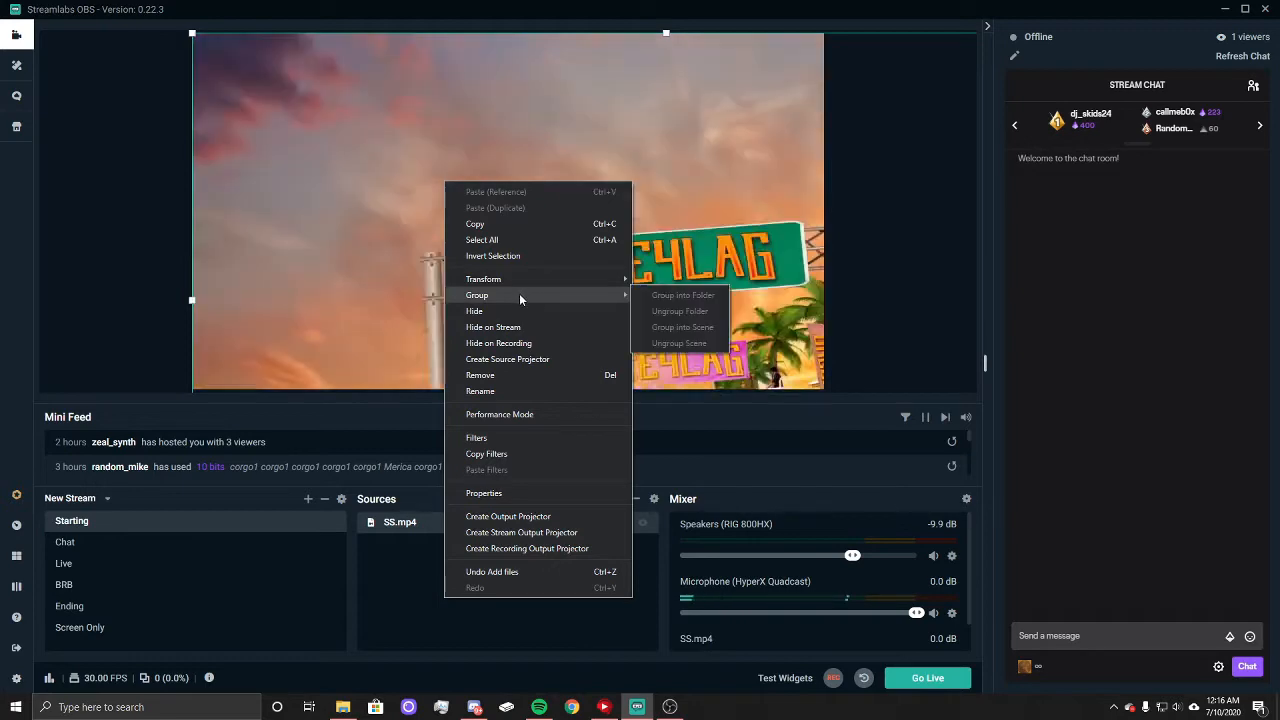
pyautogui.moveTo(516, 280)
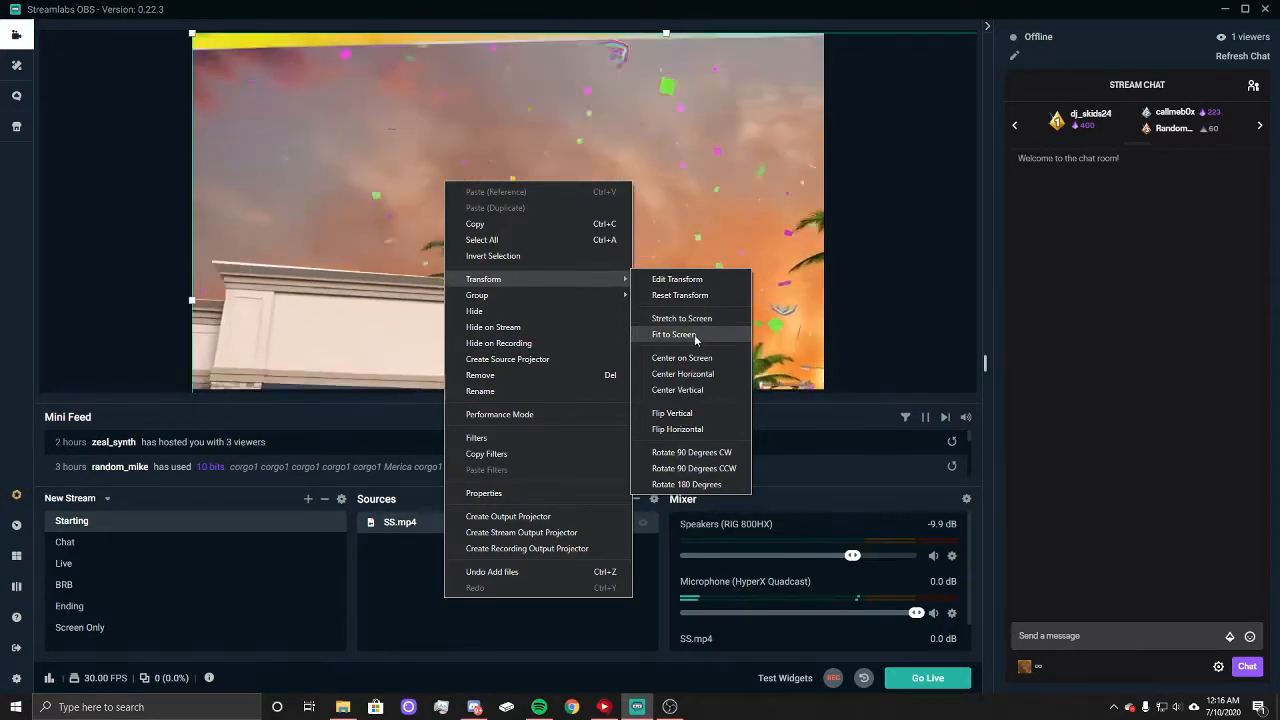
pyautogui.click(694, 335)
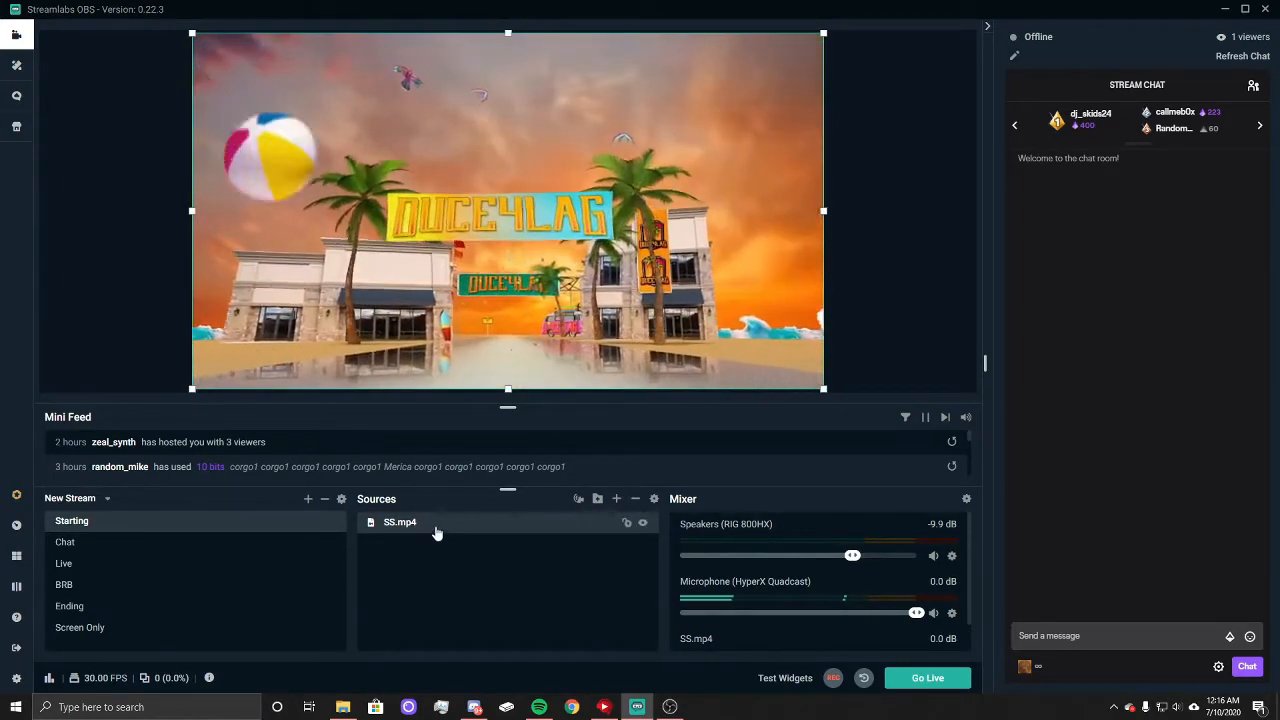
# Step: Turn off Loop and Show nothing when playback ends in the SS.mp4 source's properties
pyautogui.rightClick(437, 532)
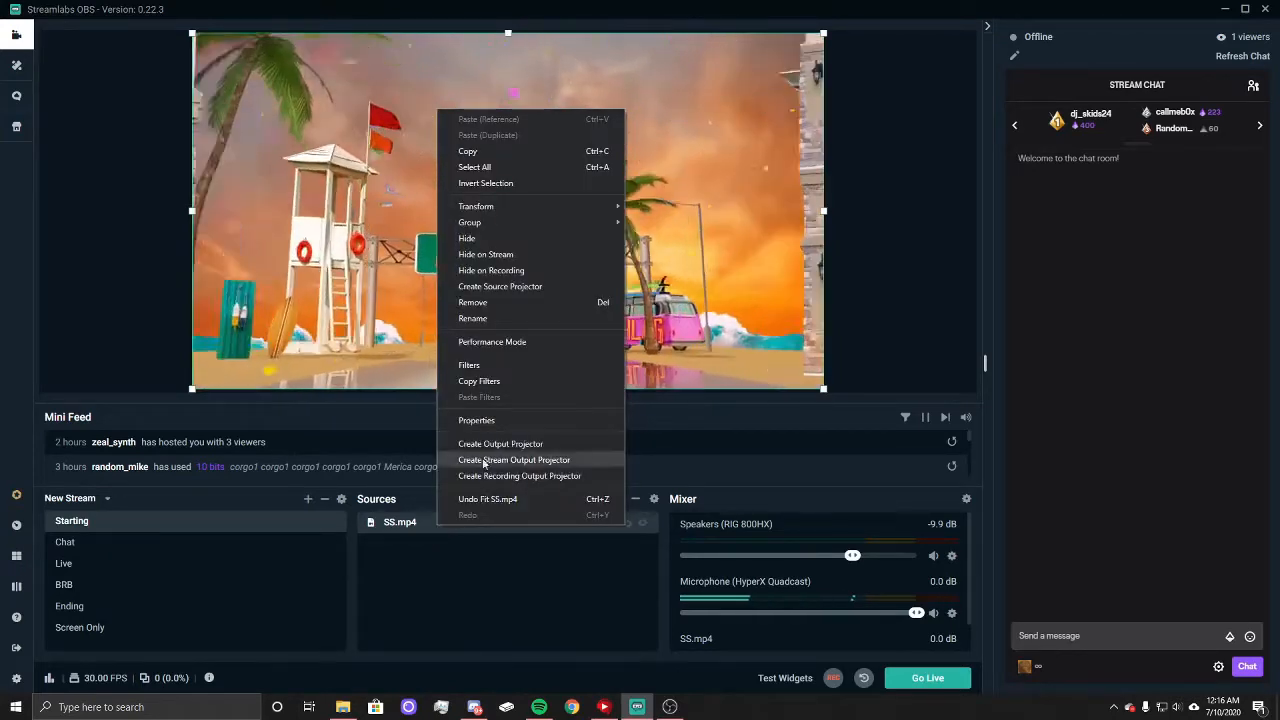
pyautogui.click(492, 421)
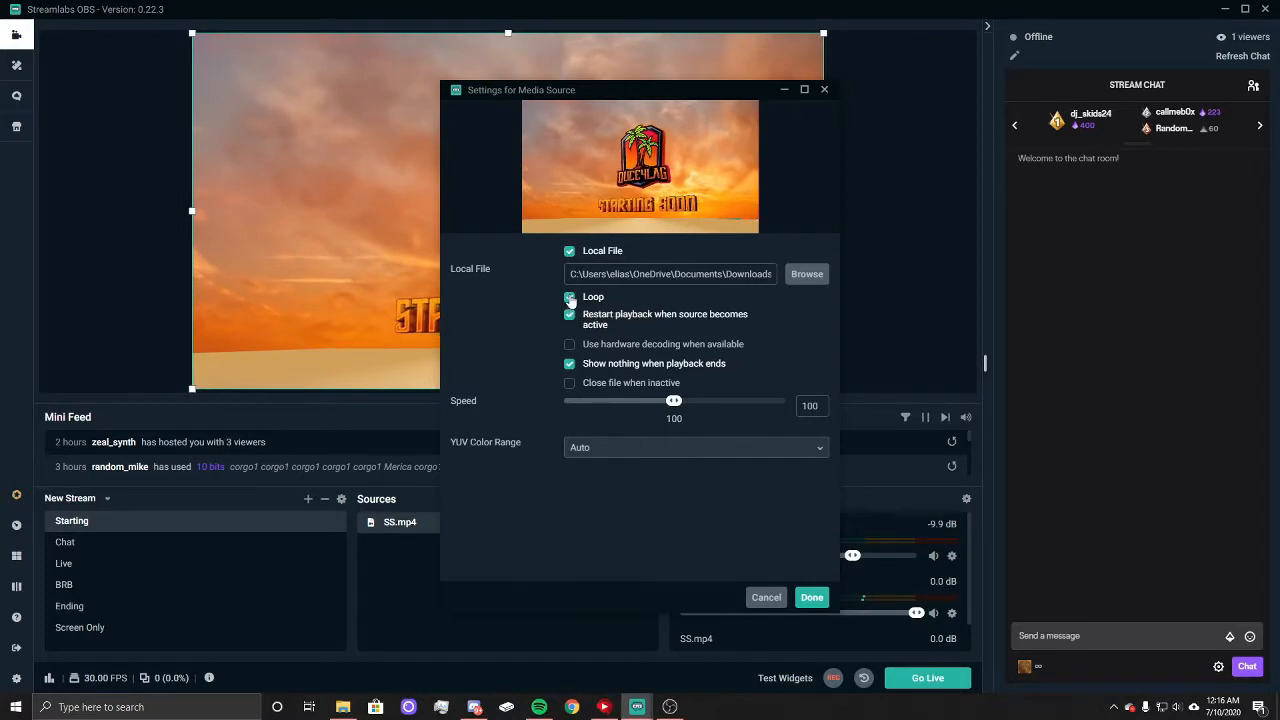
pyautogui.click(569, 297)
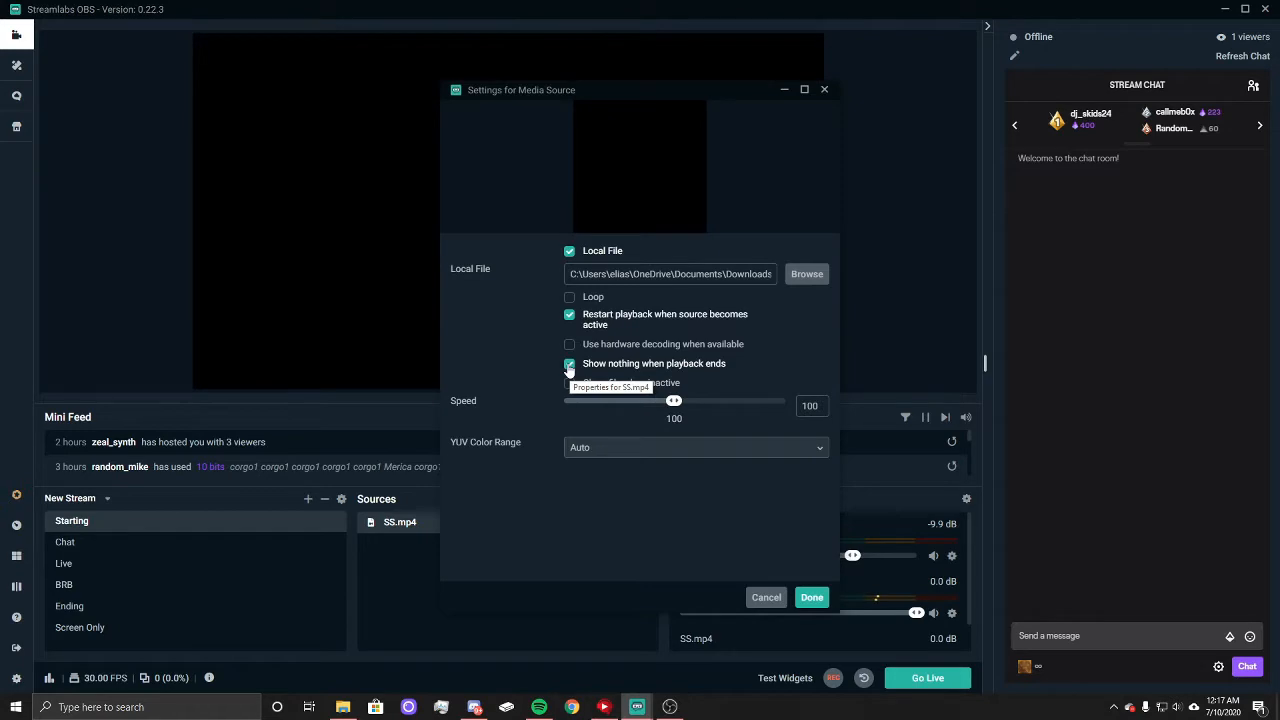
pyautogui.click(569, 365)
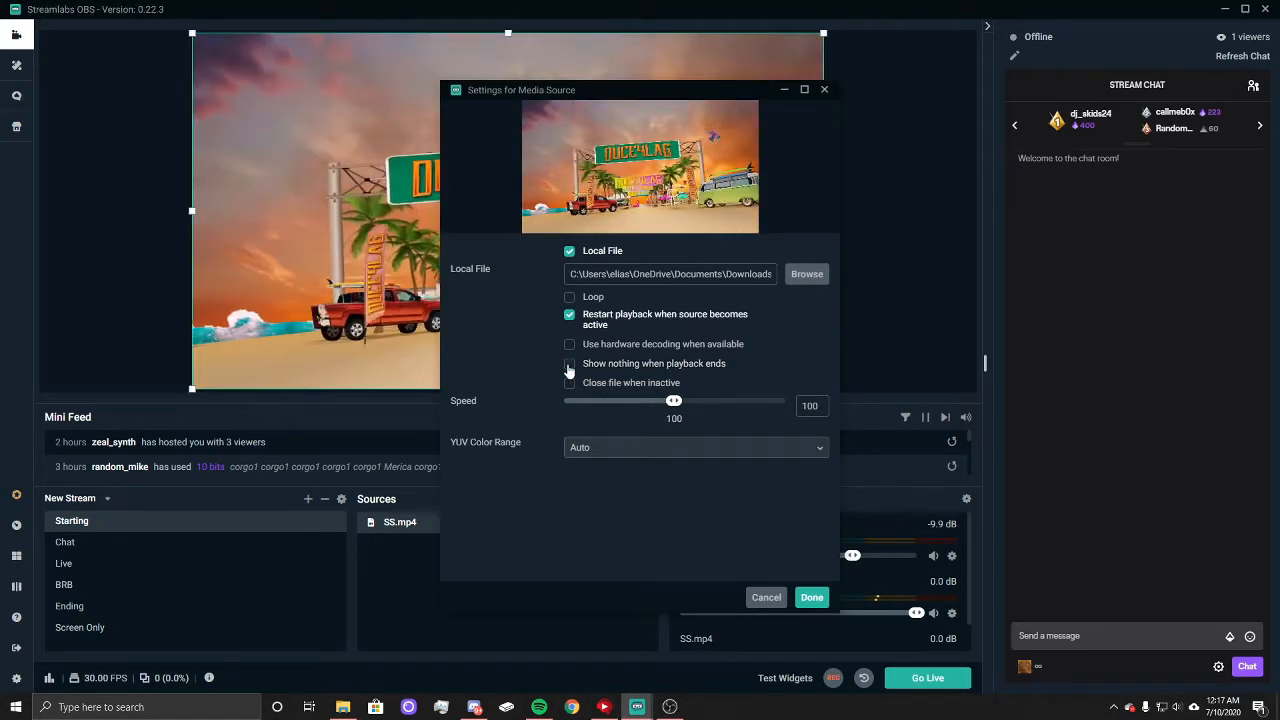
pyautogui.click(812, 597)
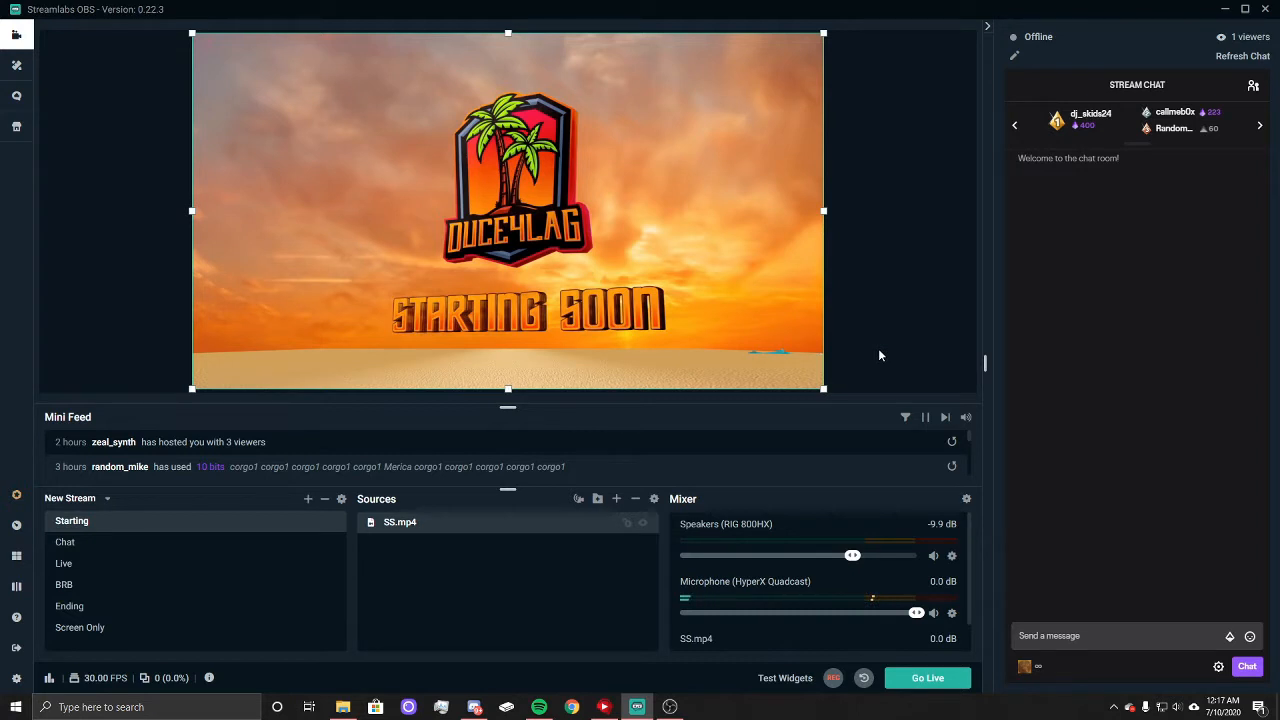
pyautogui.click(878, 355)
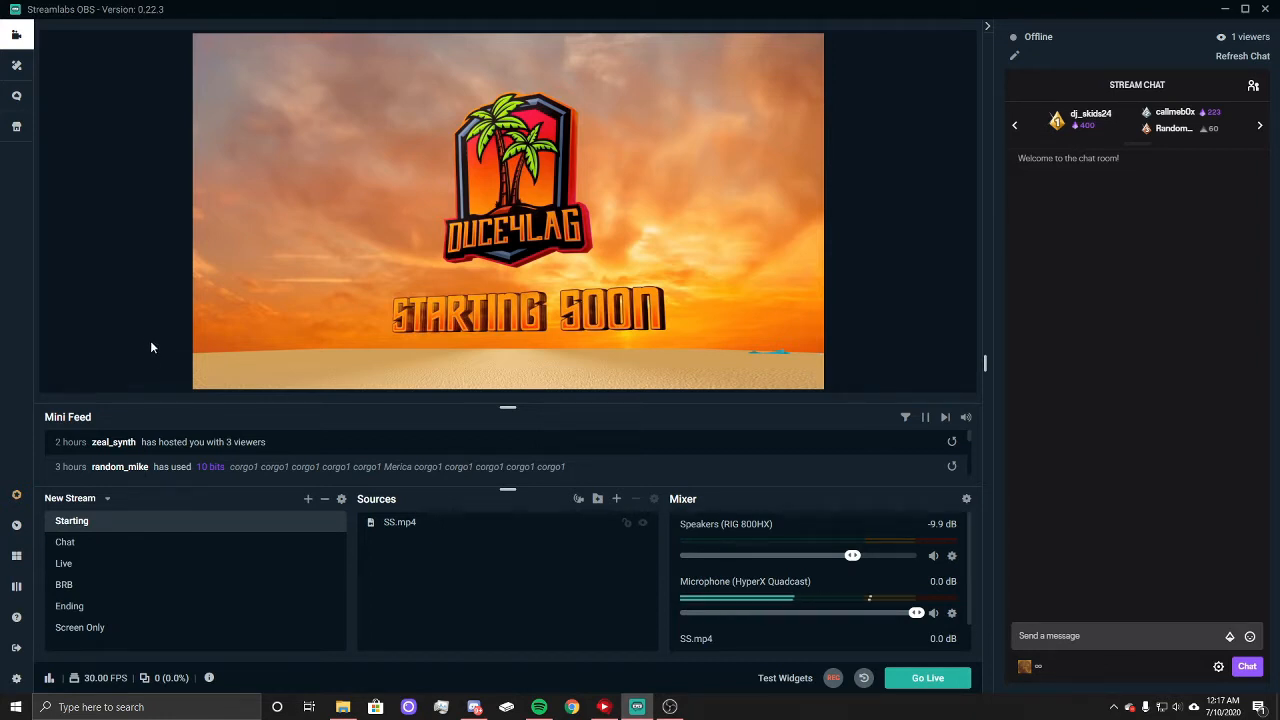
# Step: Add a Chatbox widget source named Chatbox to the Chat scene
pyautogui.click(65, 545)
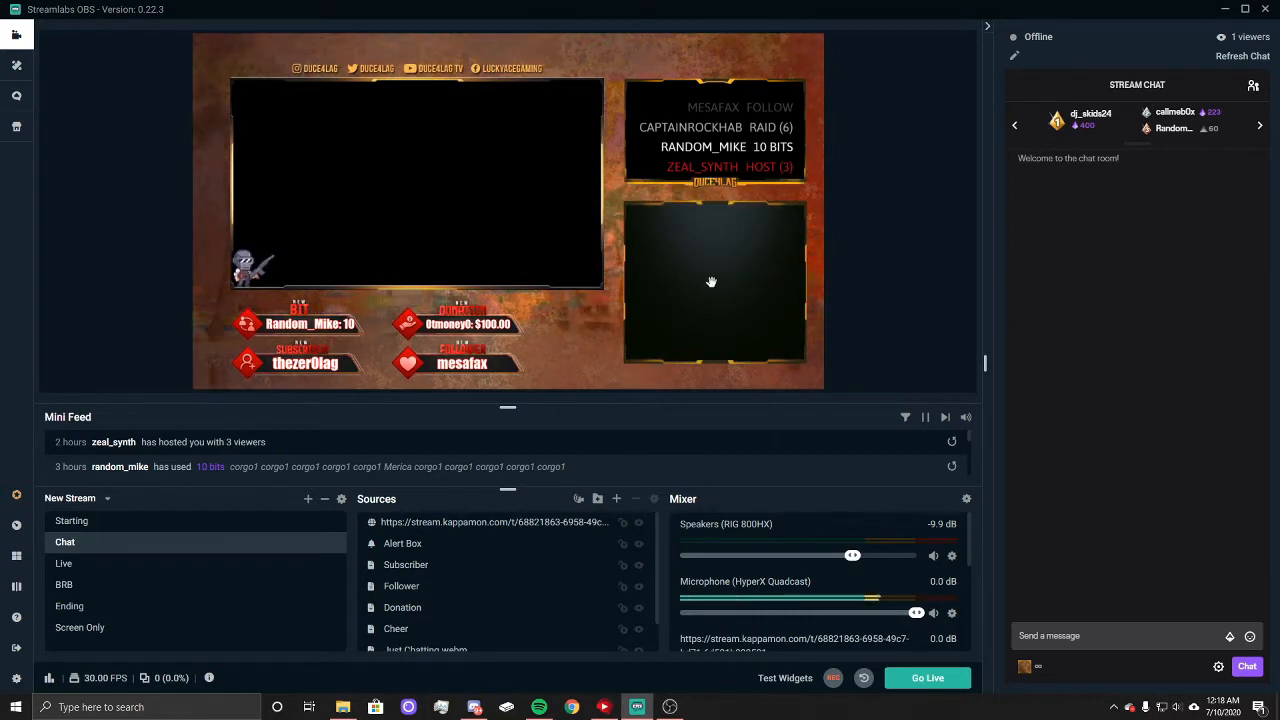
pyautogui.click(616, 498)
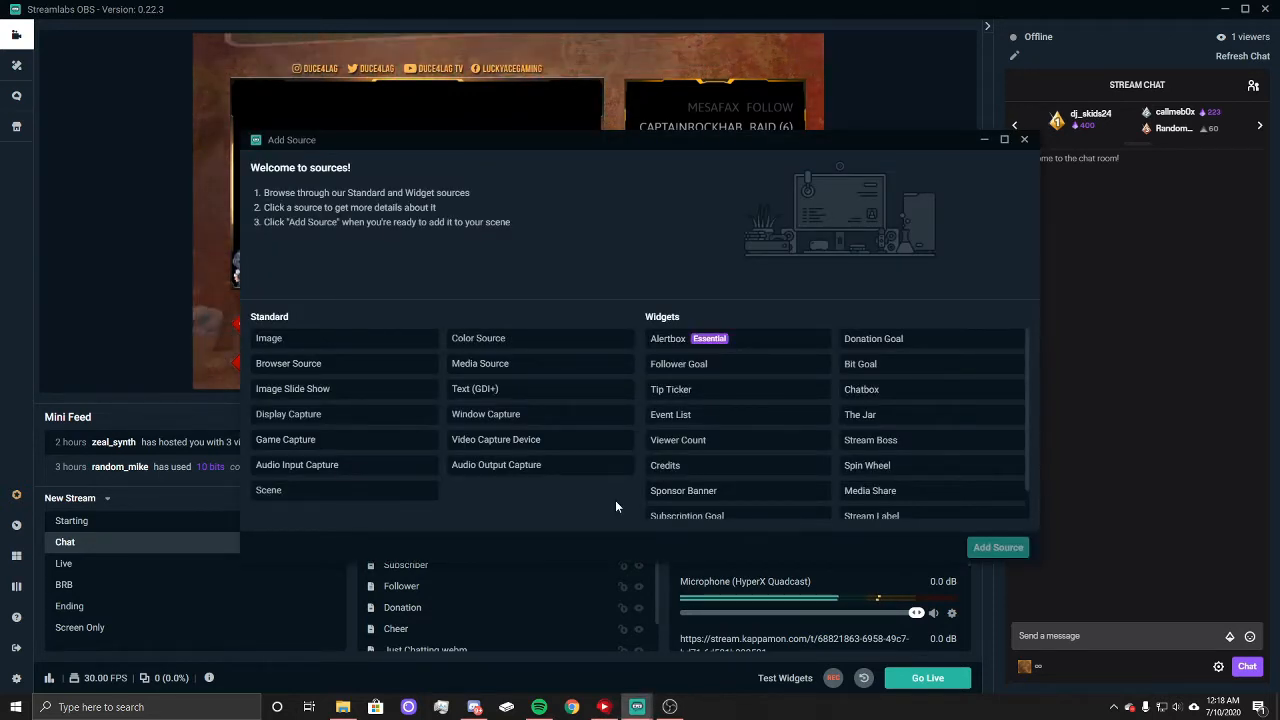
pyautogui.click(877, 396)
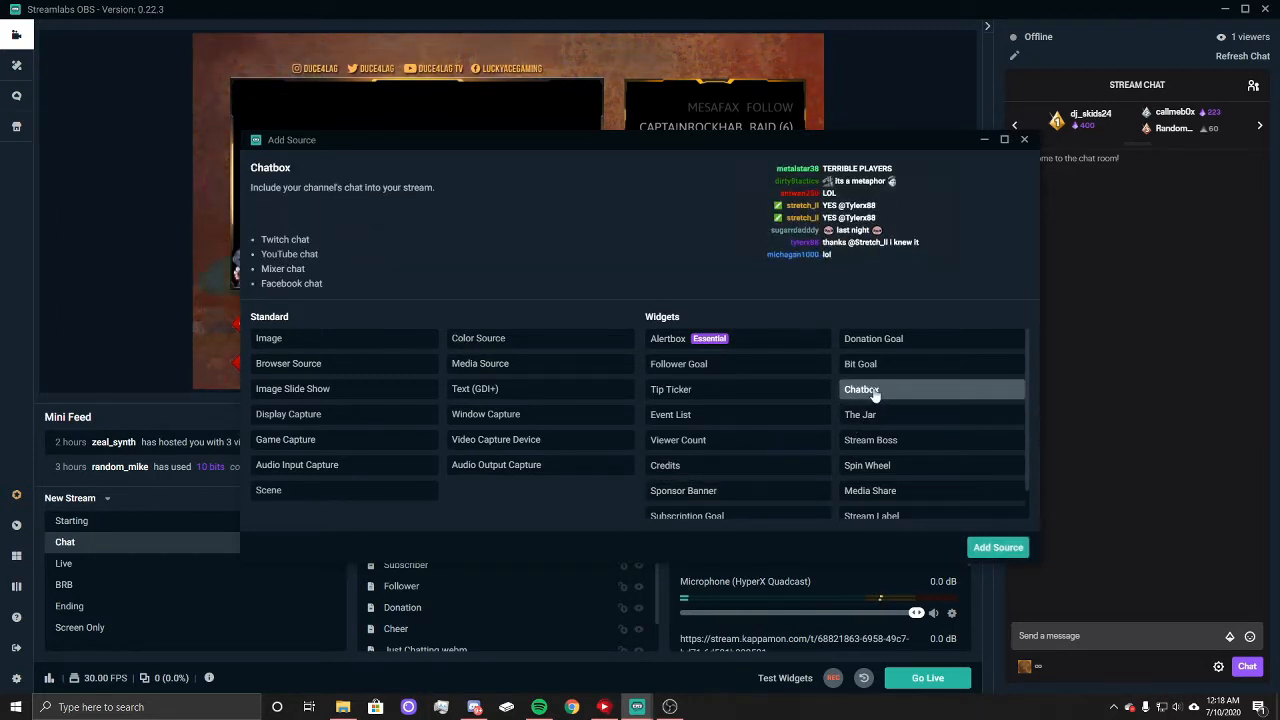
pyautogui.click(998, 548)
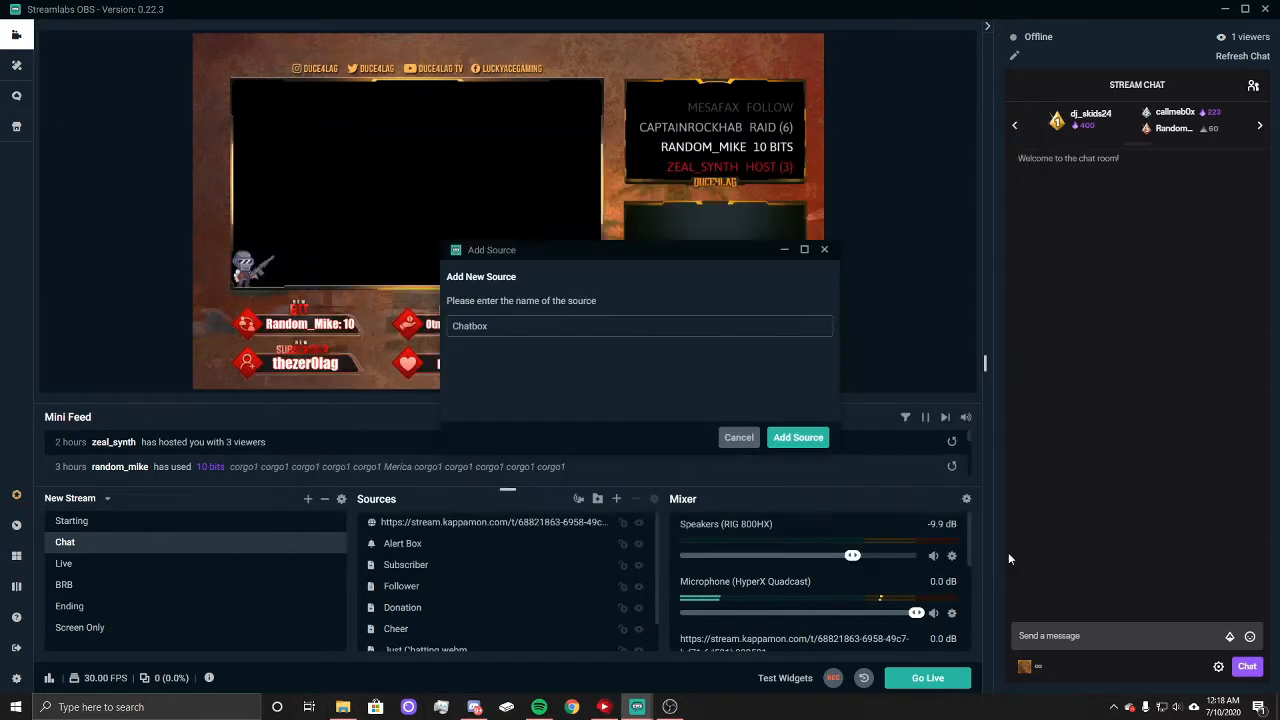
pyautogui.click(798, 438)
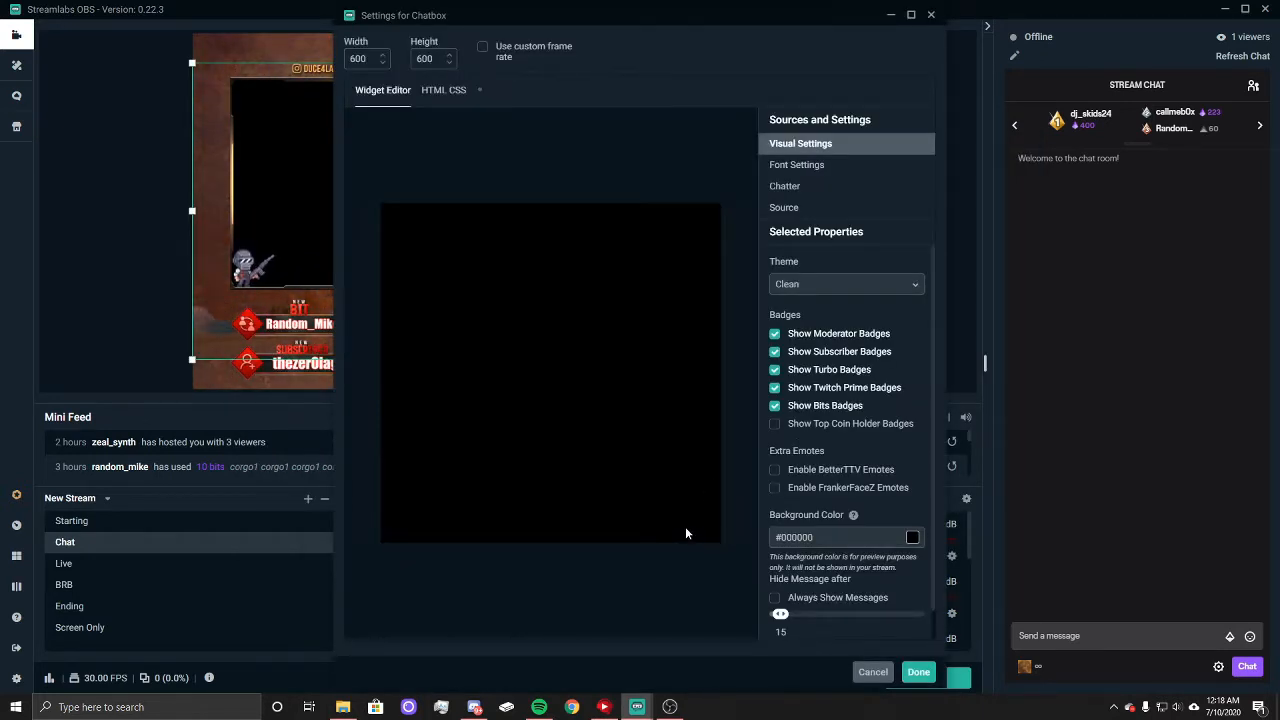
# Step: Review the Chatbox's font, chatter, source and visual settings and accept the defaults
pyautogui.click(797, 165)
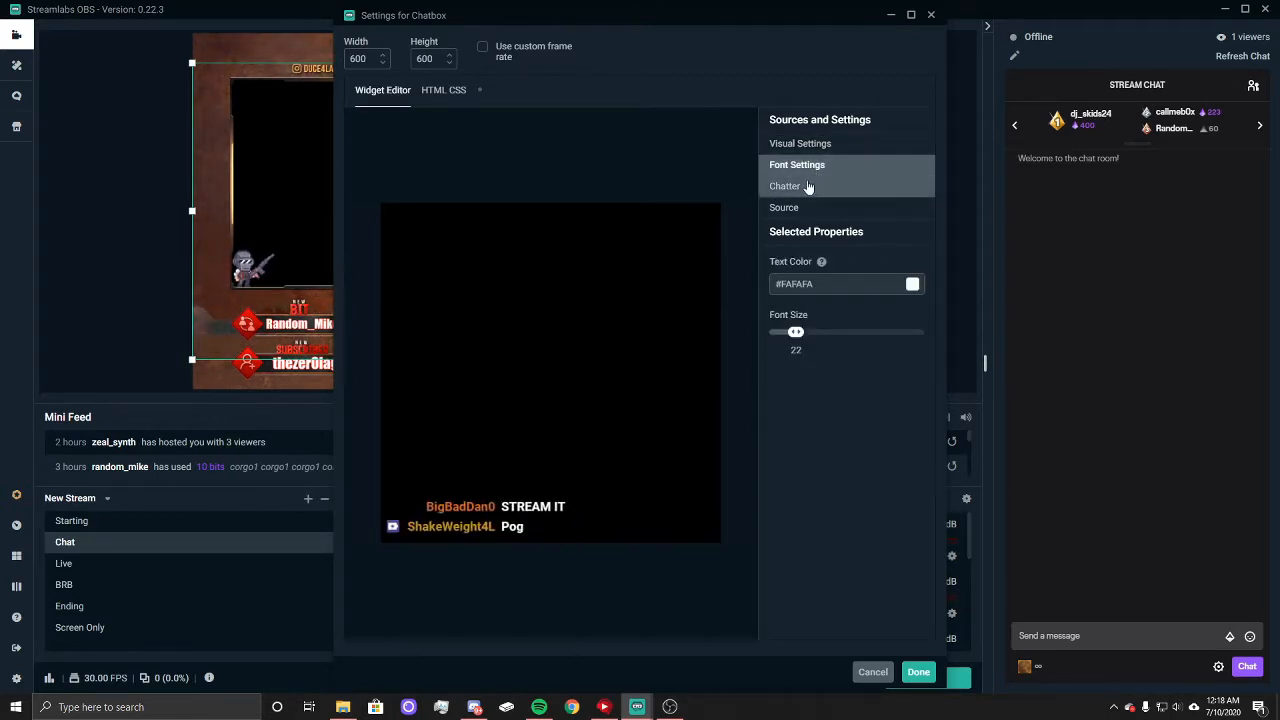
pyautogui.click(807, 190)
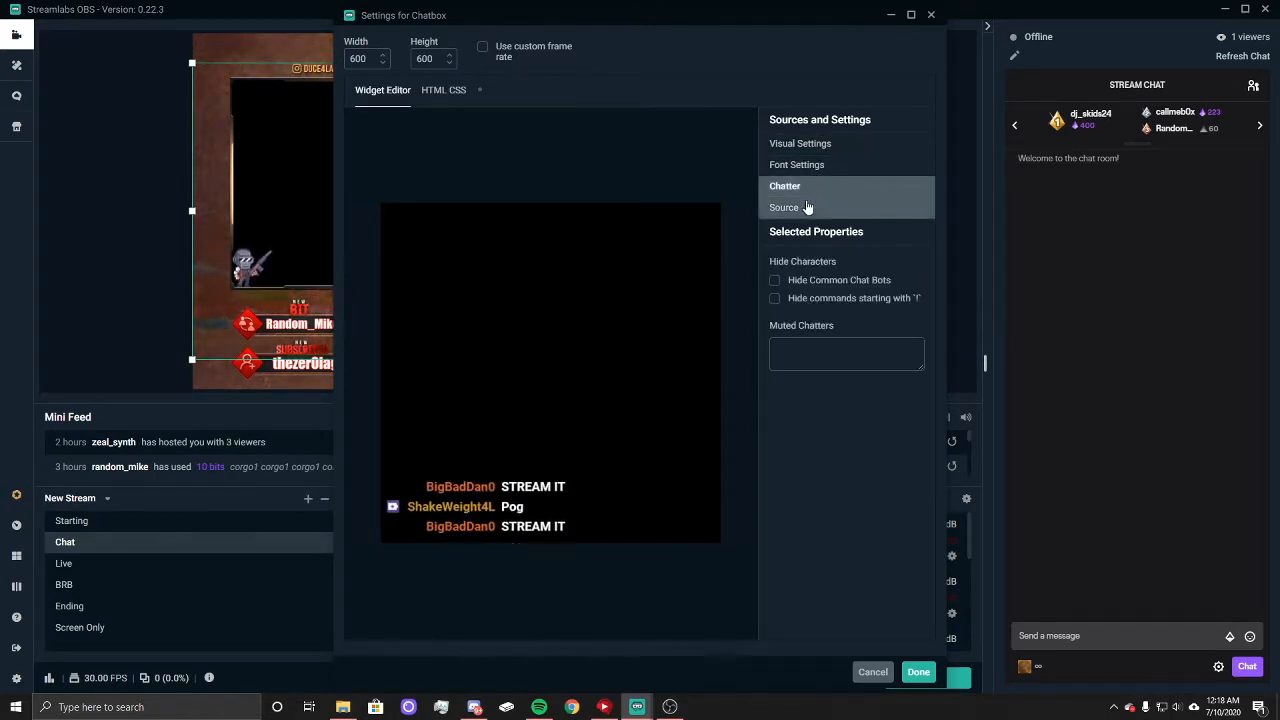
pyautogui.click(806, 206)
pyautogui.click(800, 165)
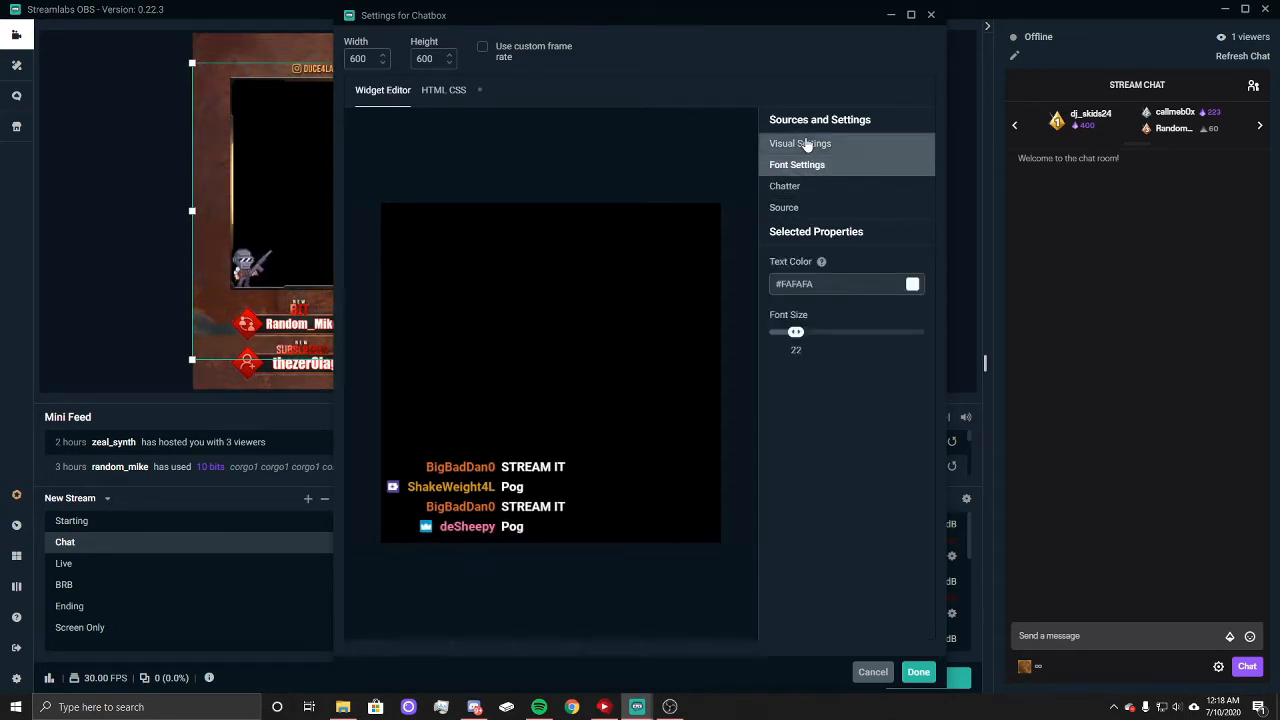
pyautogui.click(806, 143)
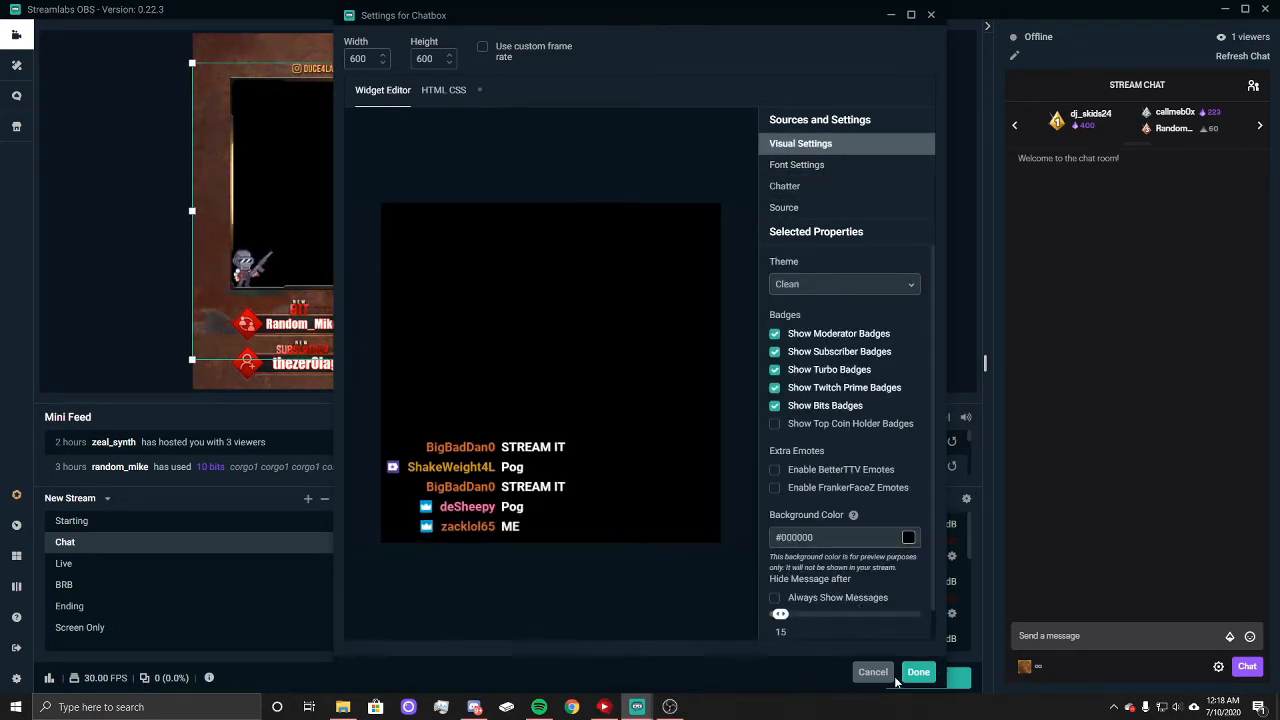
pyautogui.scroll(-1, 848, 561)
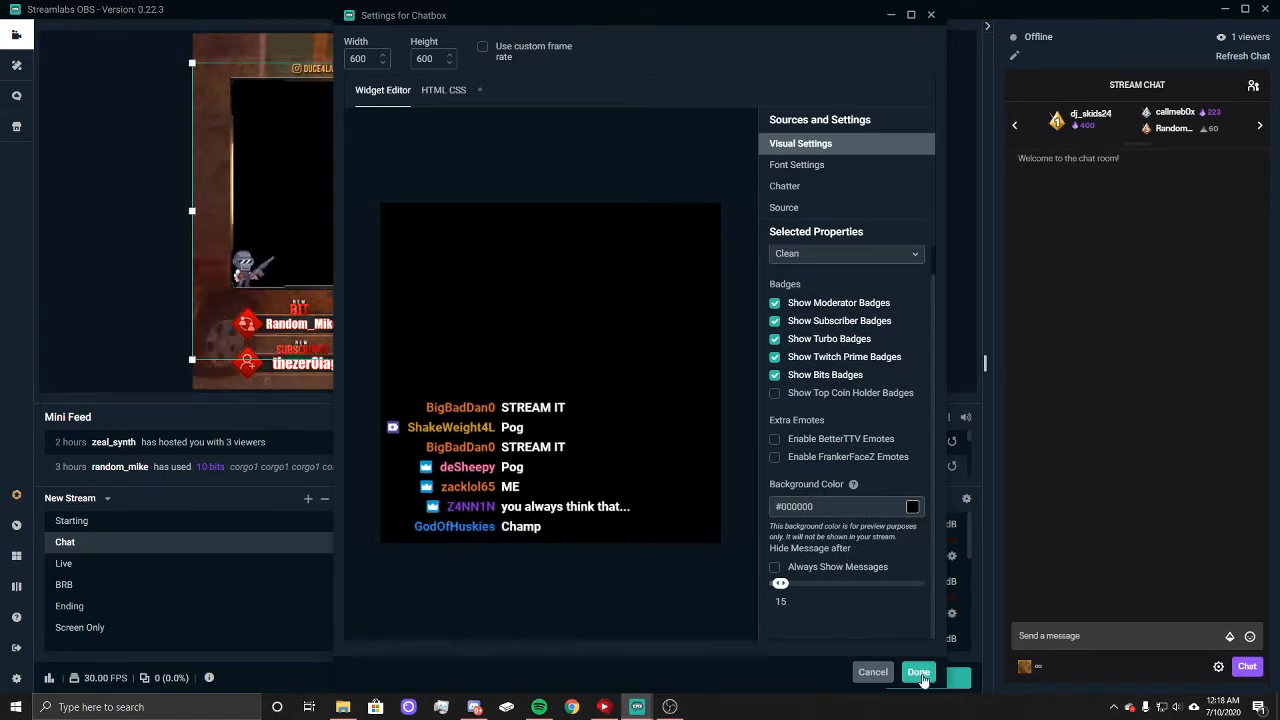
pyautogui.click(919, 673)
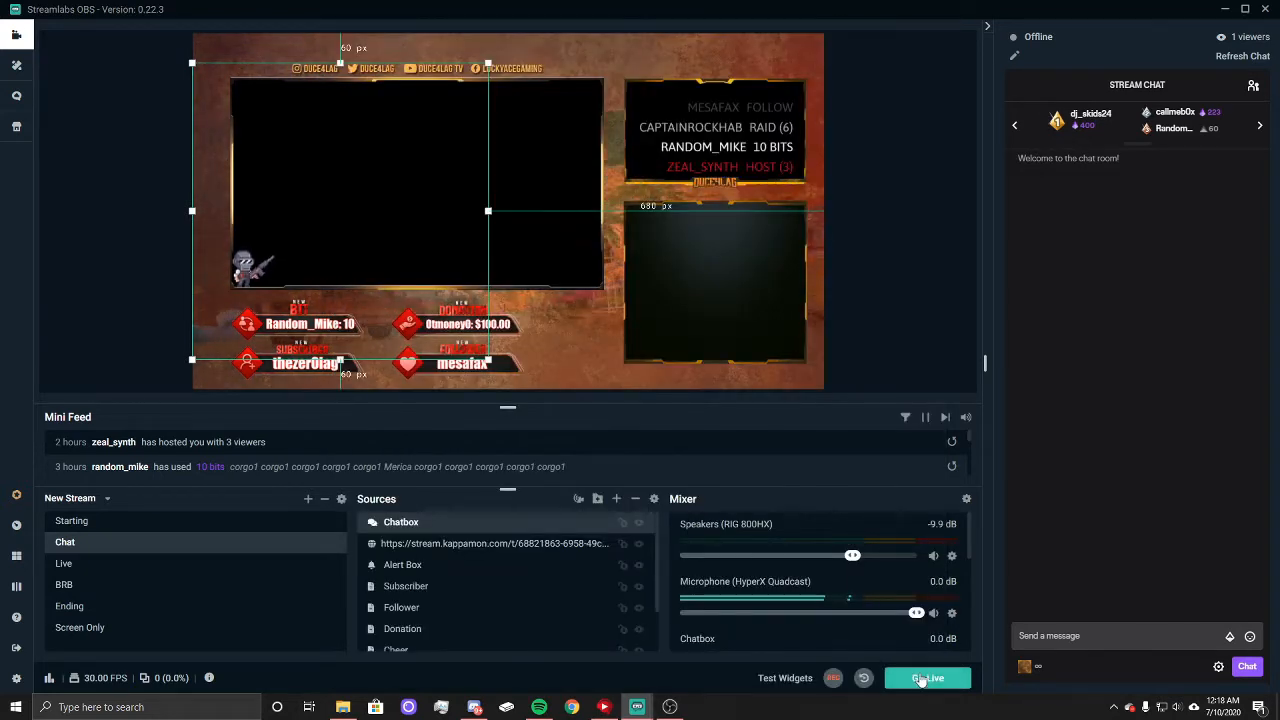
# Step: Shrink the Chatbox and place it inside the empty frame below the event list, about 906 px from the canvas's left edge
pyautogui.moveTo(328, 242); pyautogui.dragTo(640, 243)
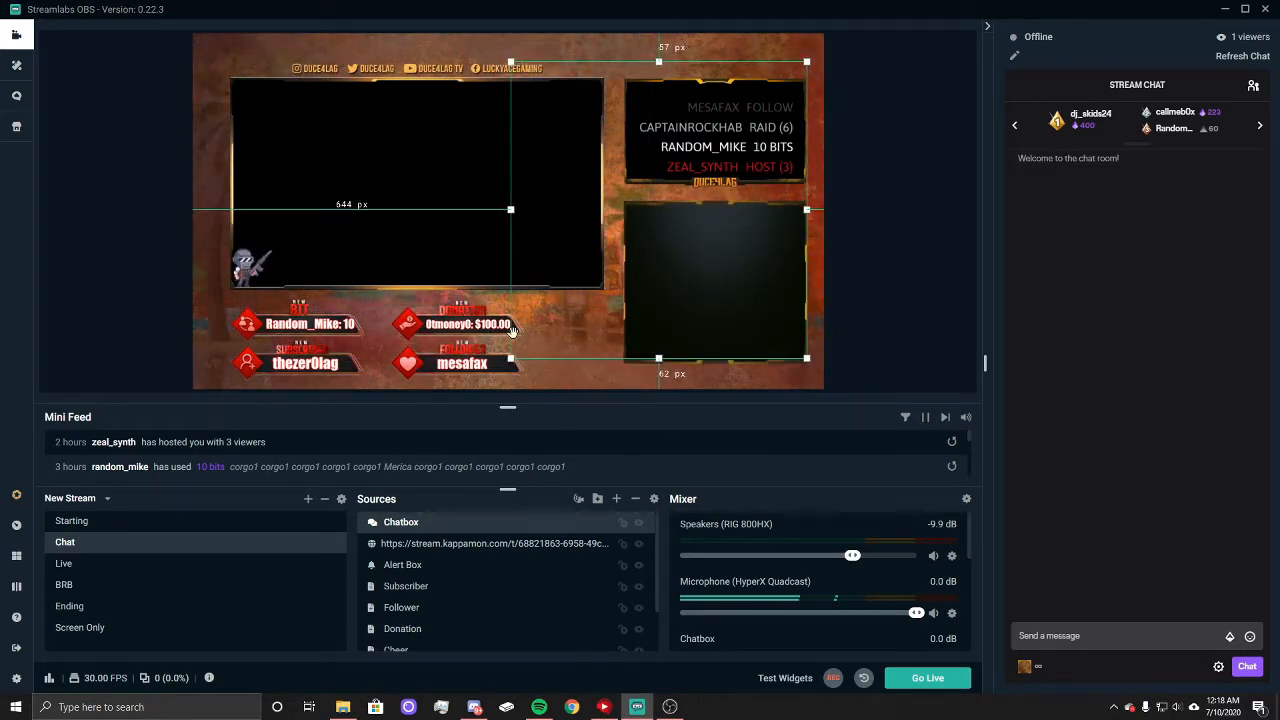
pyautogui.moveTo(511, 210); pyautogui.dragTo(696, 331)
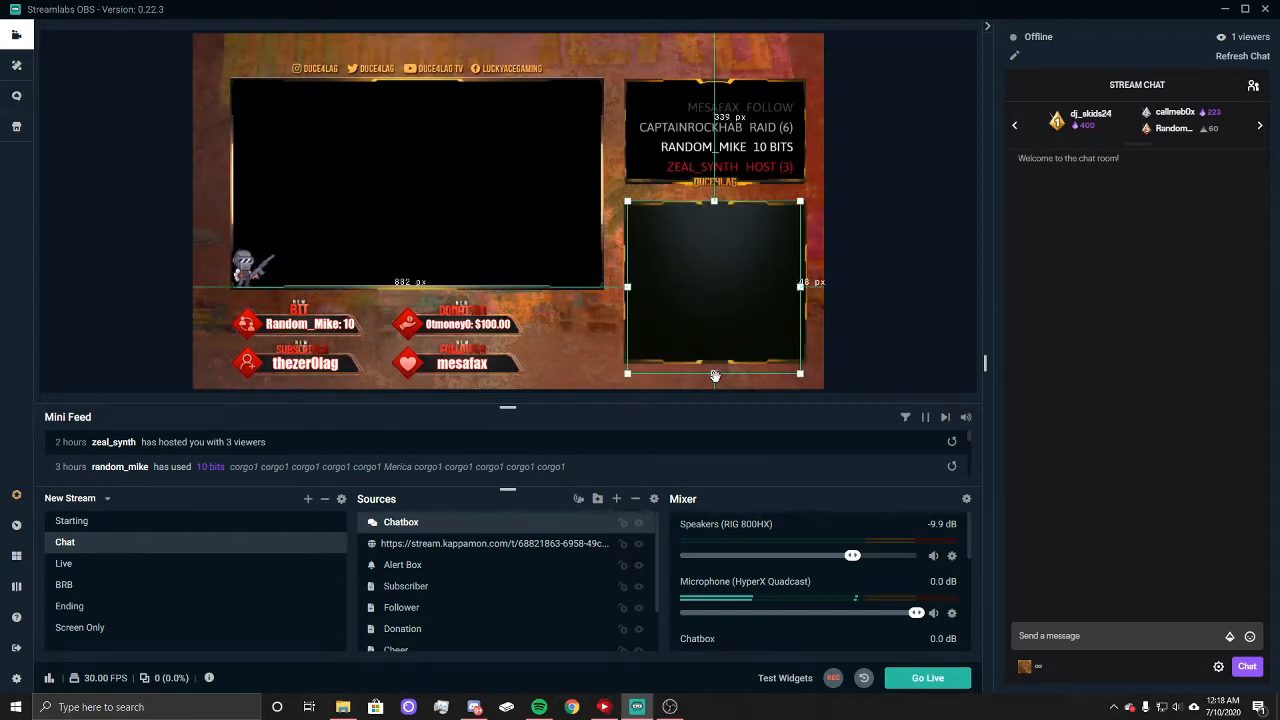
pyautogui.moveTo(713, 360); pyautogui.dragTo(712, 333)
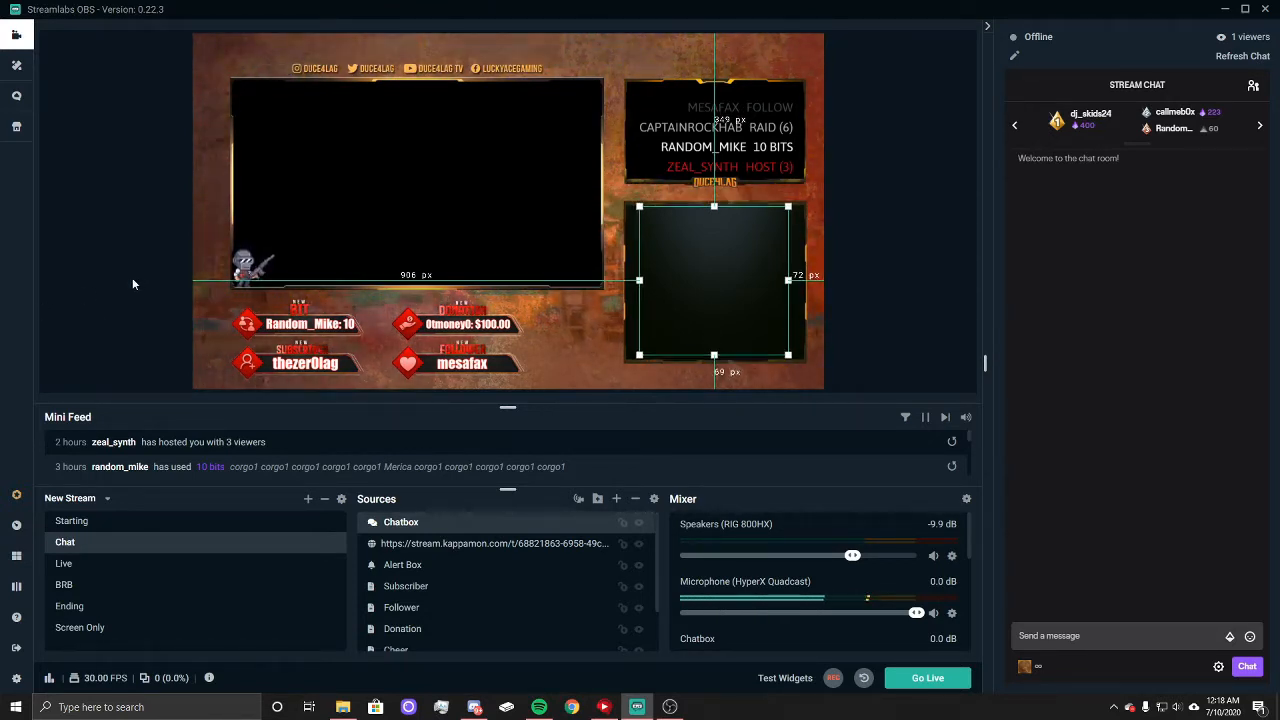
# Step: Nudge the Chatbox to about 908 px from the canvas's left edge and 350 px from its top, and send test emotes in chat
pyautogui.press('Down')
pyautogui.press('Down')
pyautogui.press('Down')
pyautogui.press('Right')
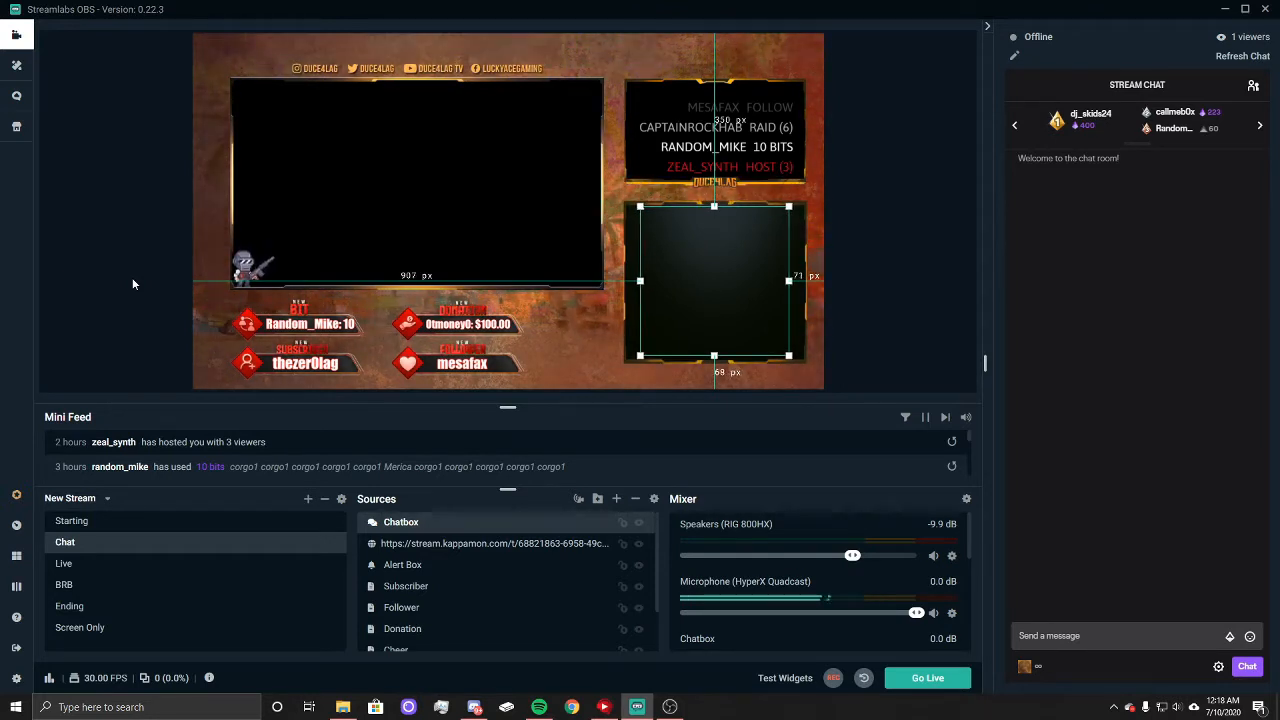
pyautogui.press('Right')
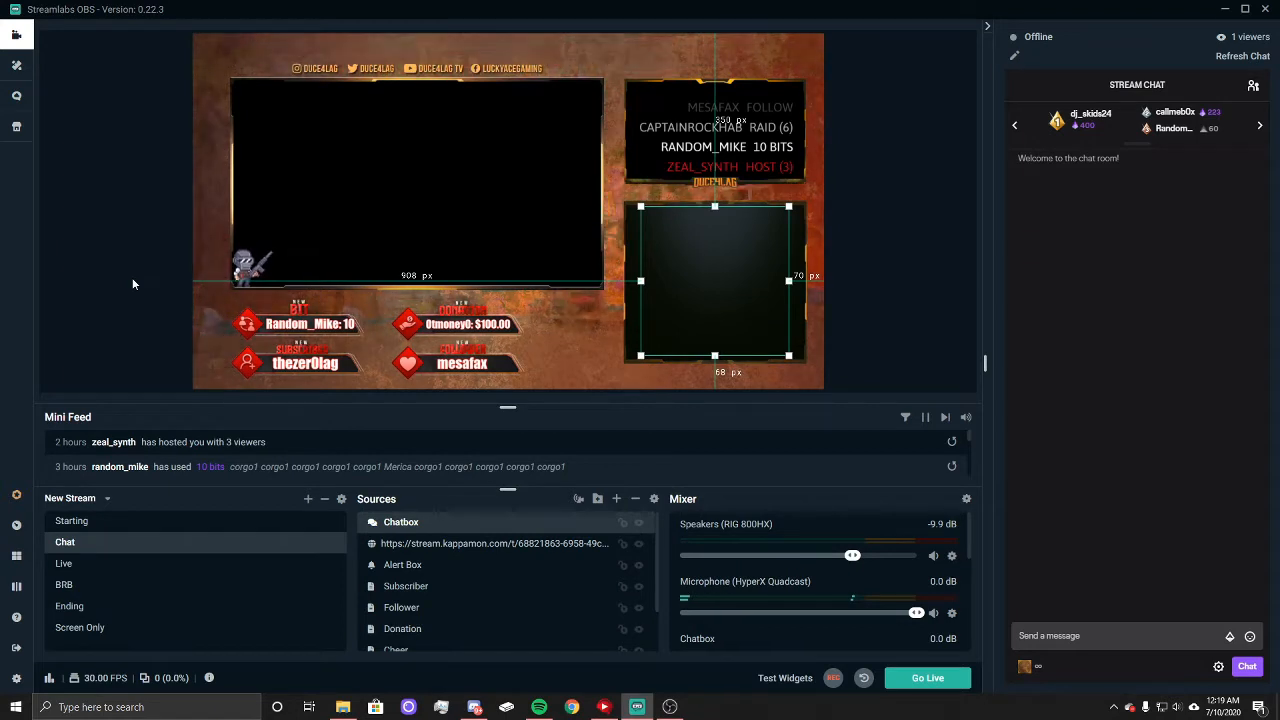
pyautogui.click(1110, 645)
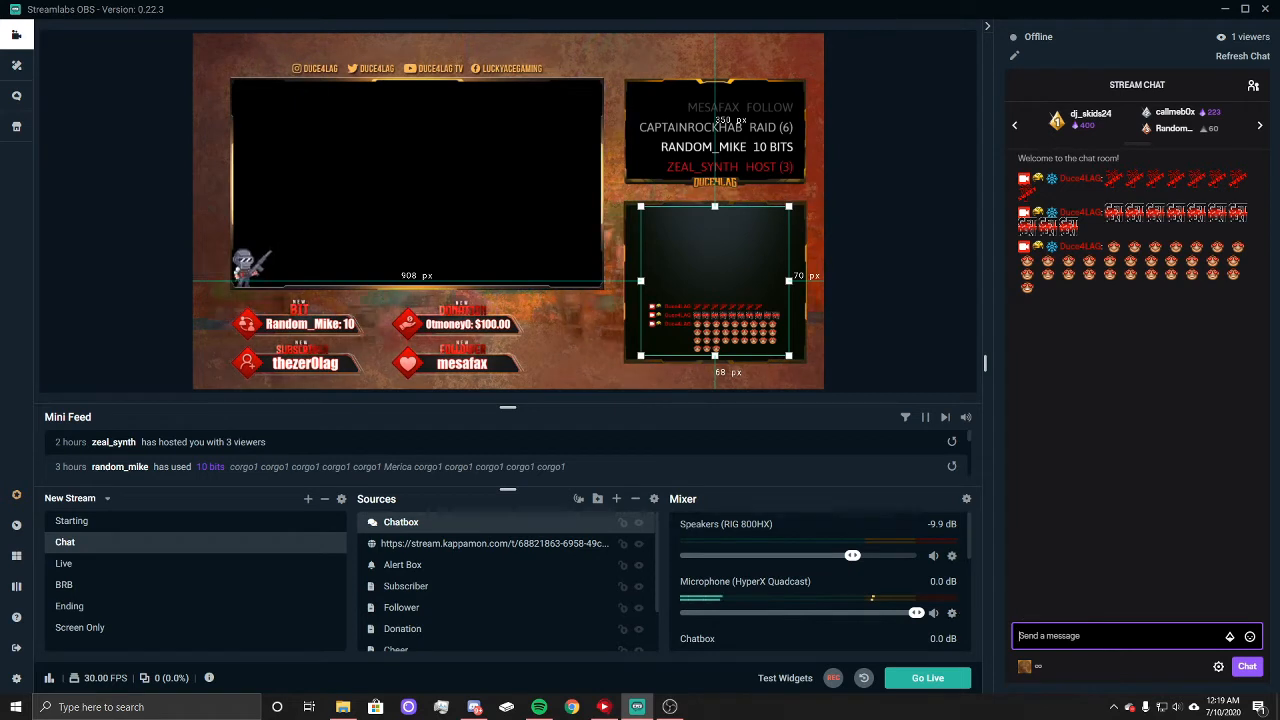
pyautogui.click(98, 249)
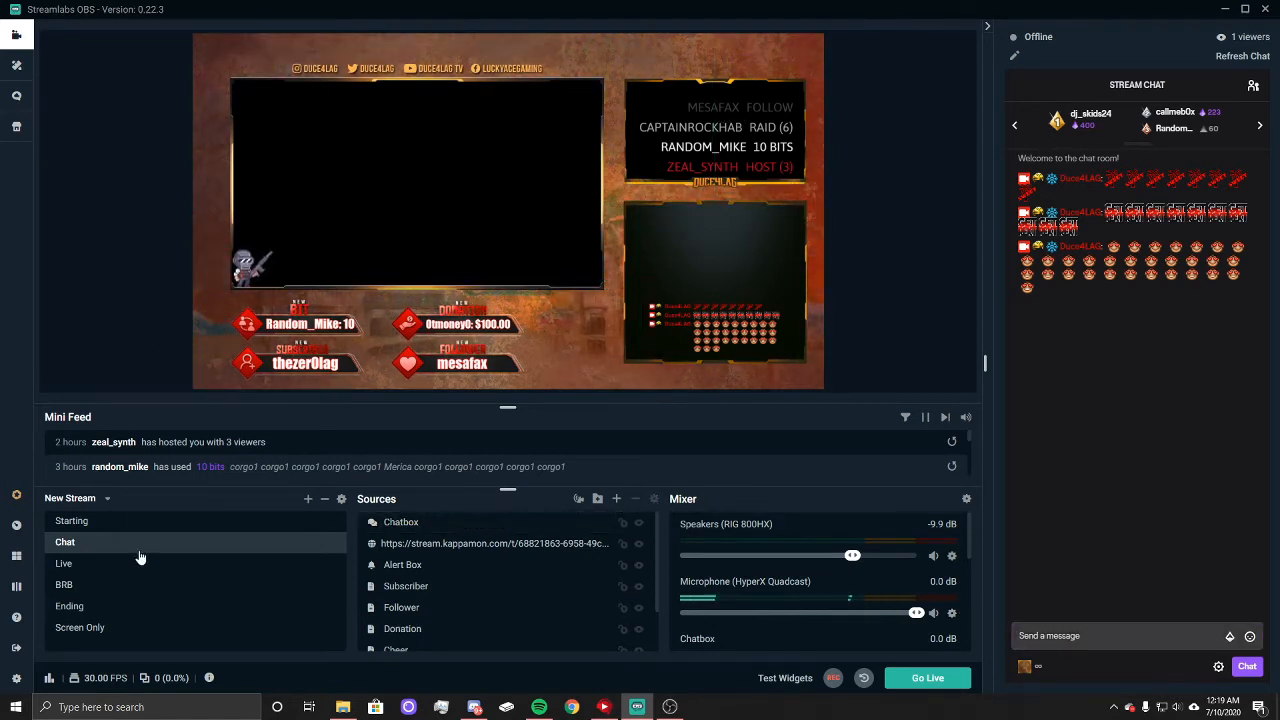
# Step: Add the existing Web Cam video capture device source to the Chat scene and fit it to the screen
pyautogui.click(617, 499)
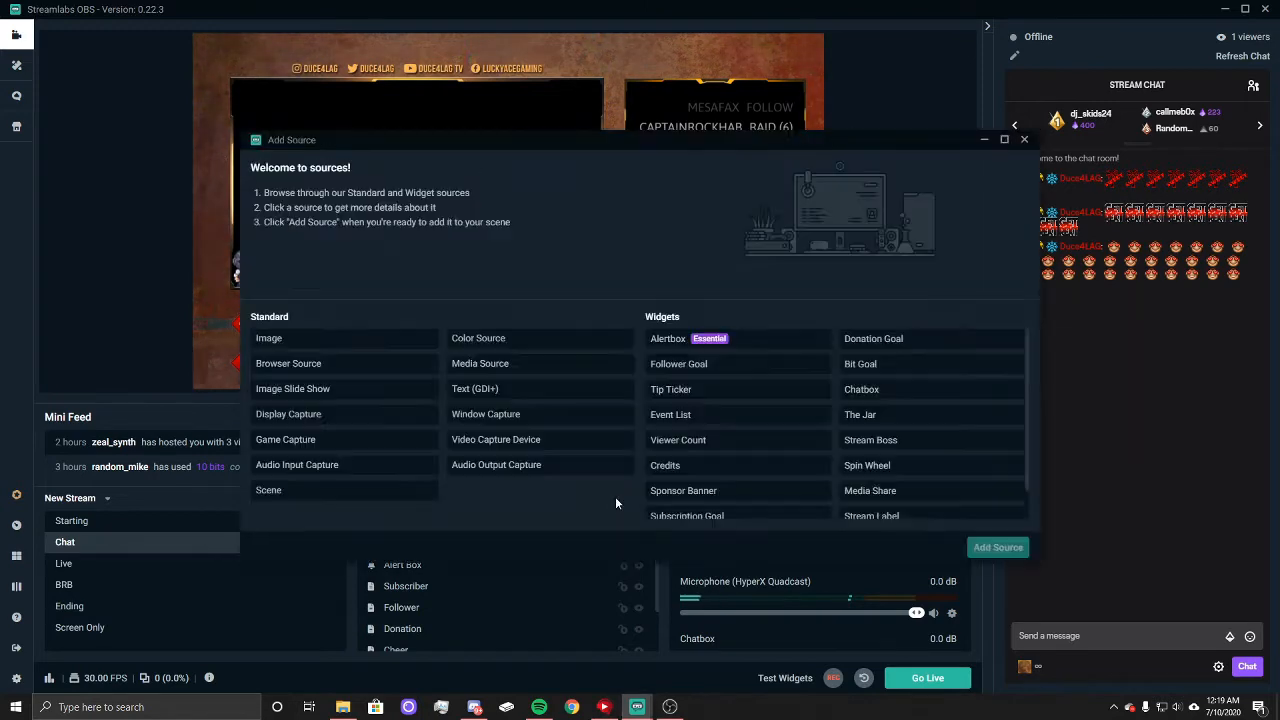
pyautogui.click(505, 443)
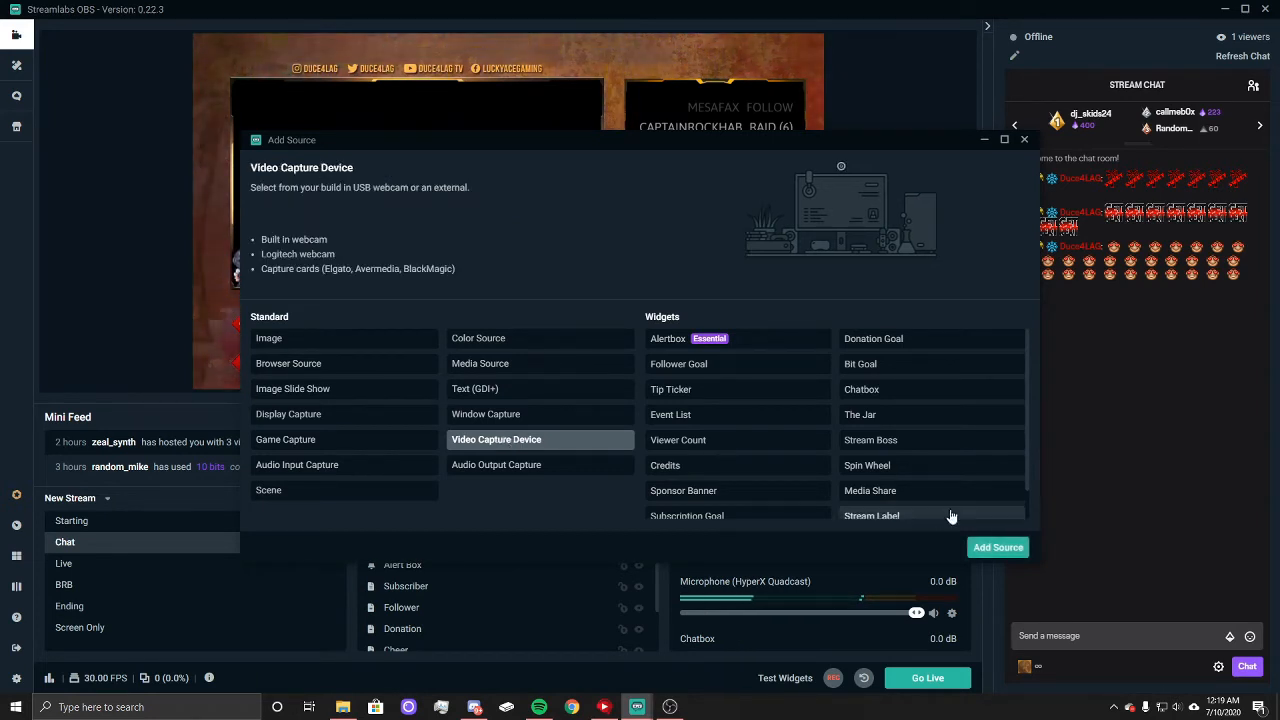
pyautogui.click(996, 548)
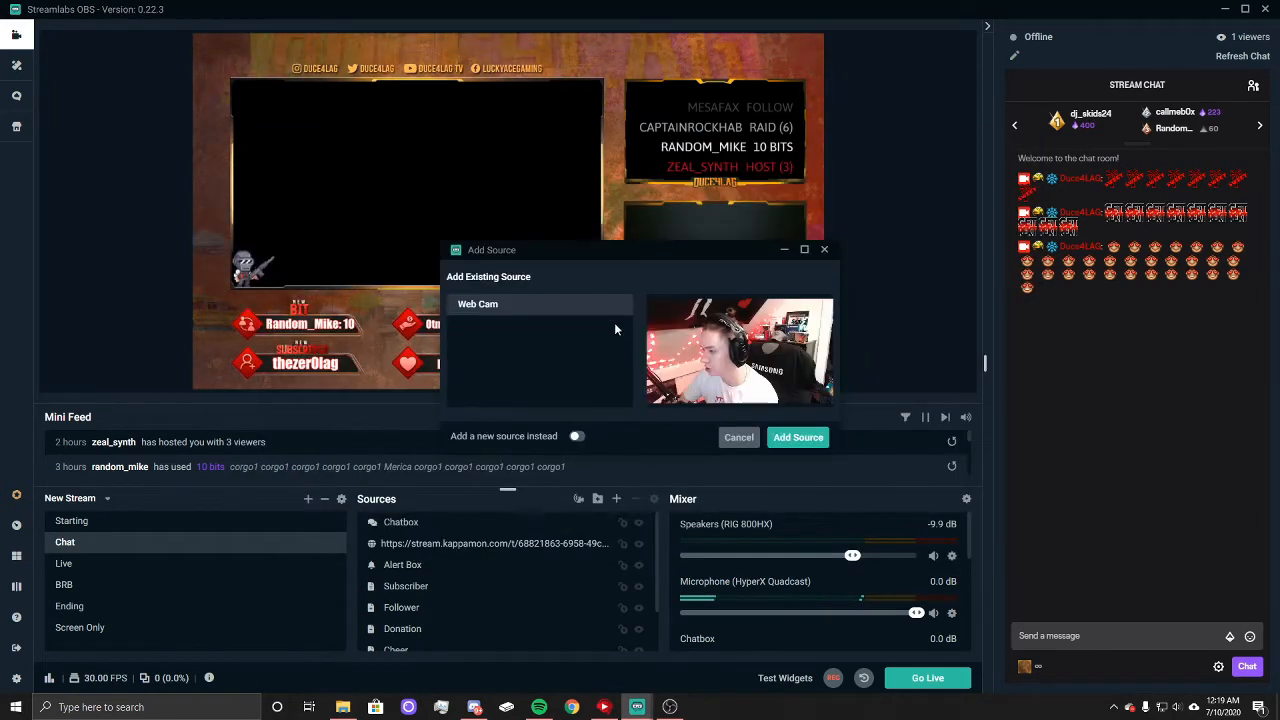
pyautogui.click(809, 443)
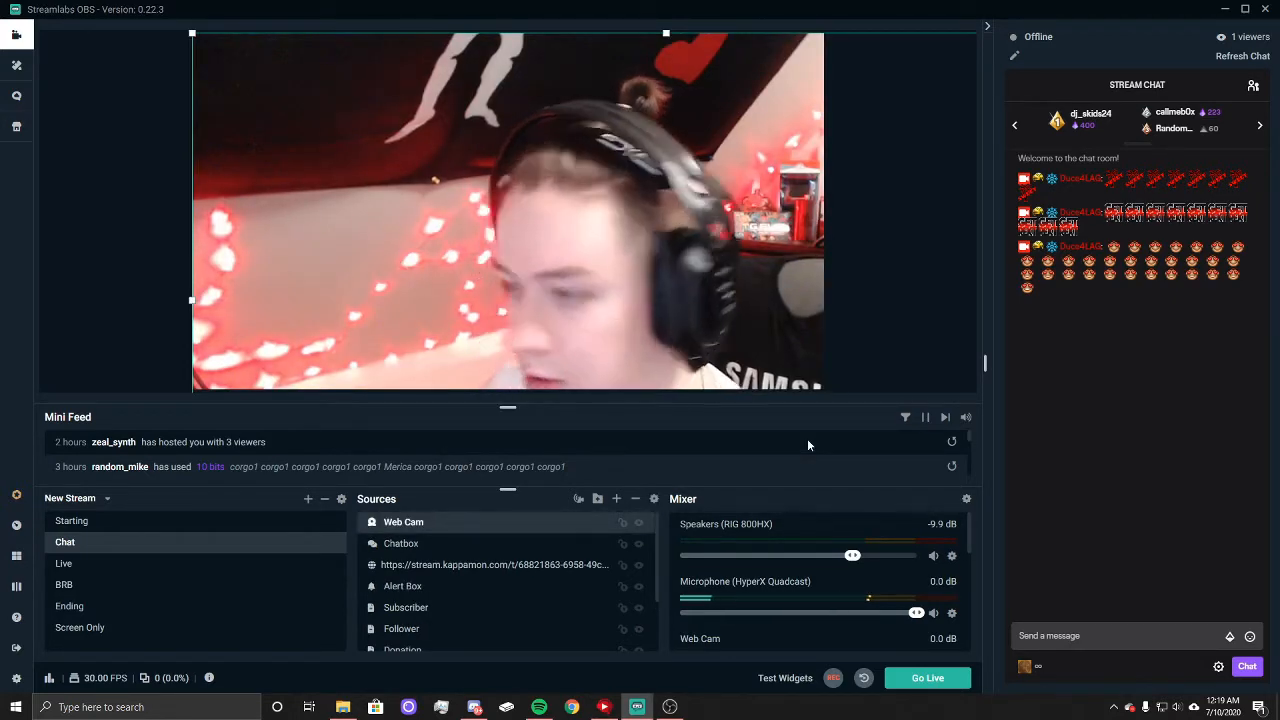
pyautogui.rightClick(525, 203)
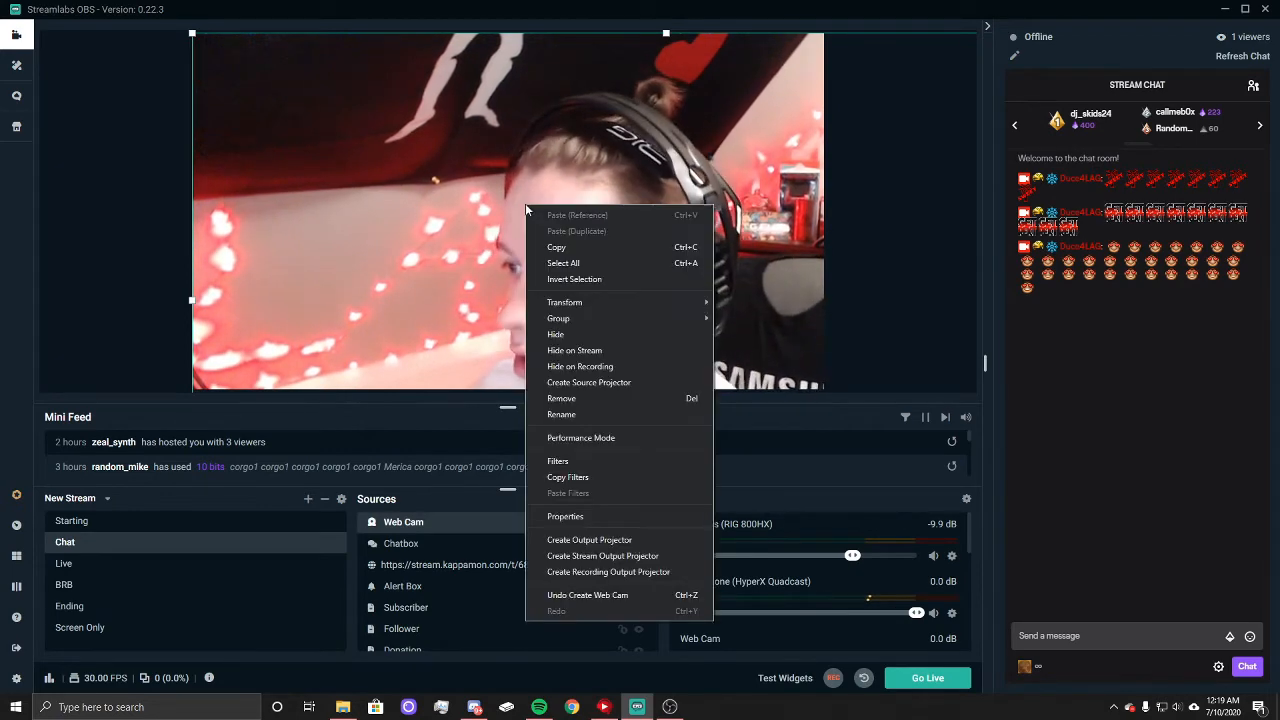
pyautogui.moveTo(613, 318)
pyautogui.moveTo(668, 303)
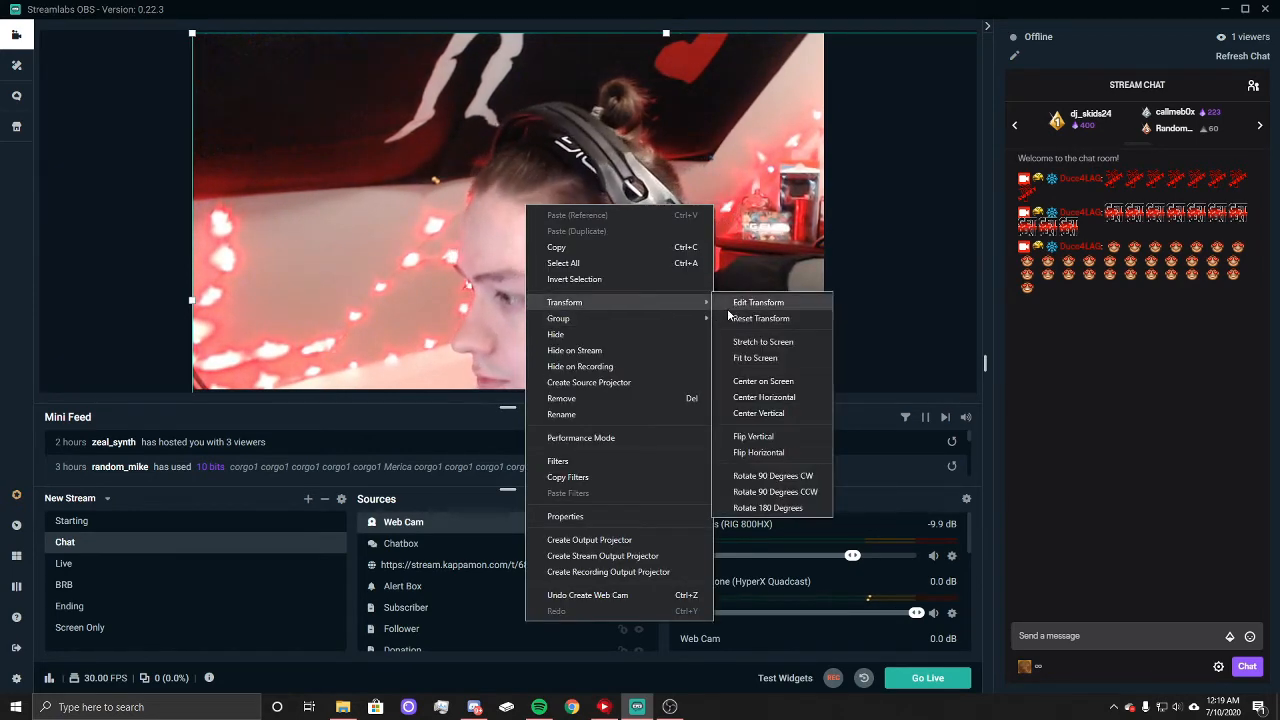
pyautogui.click(758, 357)
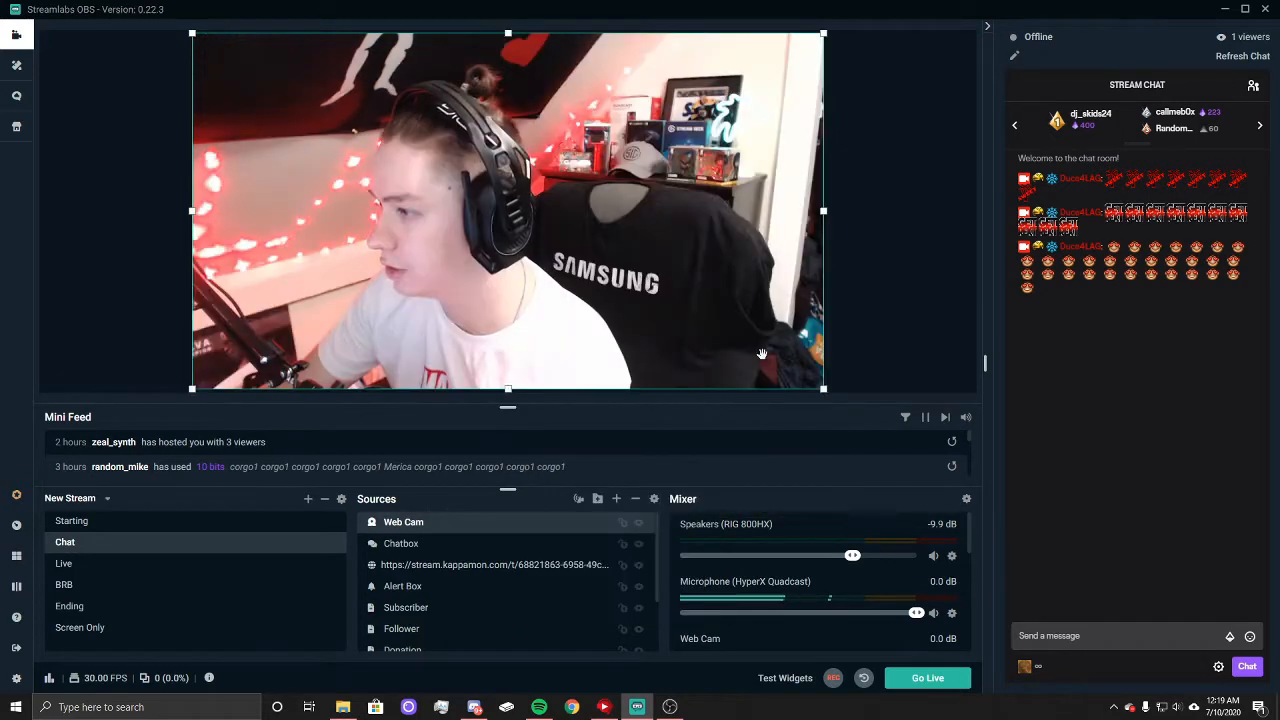
# Step: Scale the webcam down to cover the large camera frame, about 56 px from the canvas's left edge and 72 px from its top
pyautogui.moveTo(823, 388); pyautogui.dragTo(480, 195)
pyautogui.moveTo(221, 51); pyautogui.dragTo(365, 167)
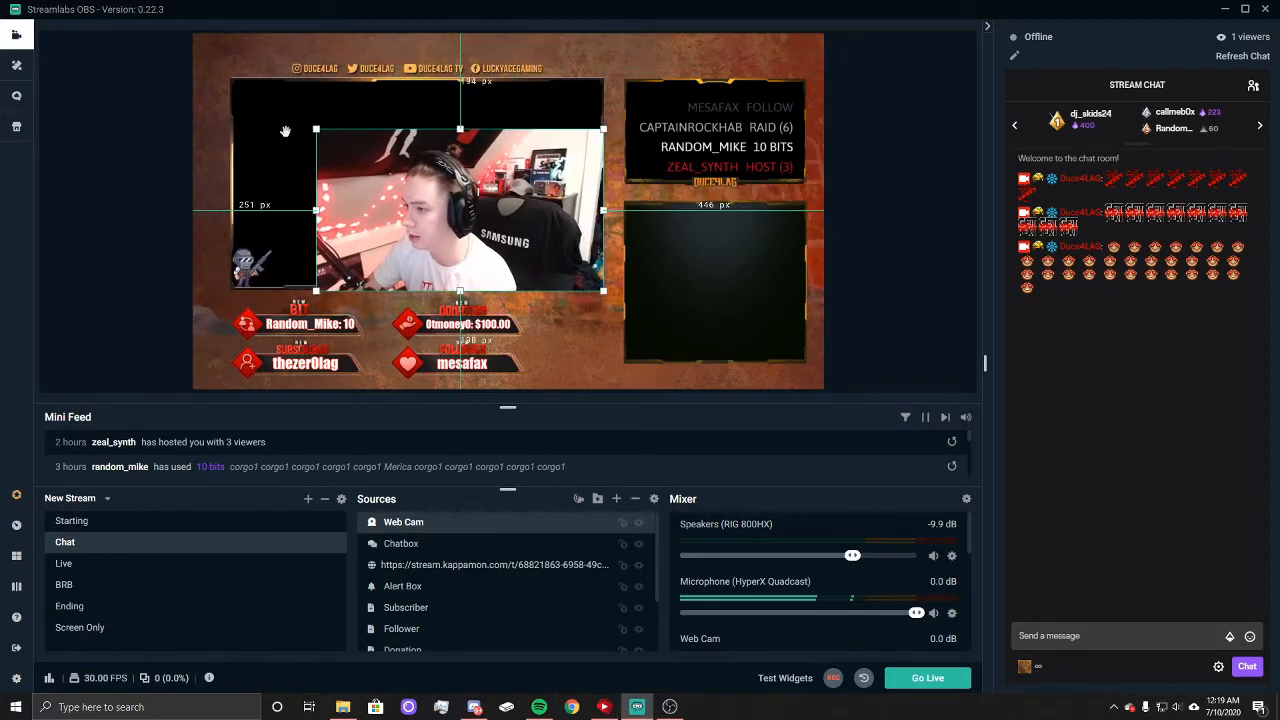
pyautogui.moveTo(315, 128); pyautogui.dragTo(215, 67)
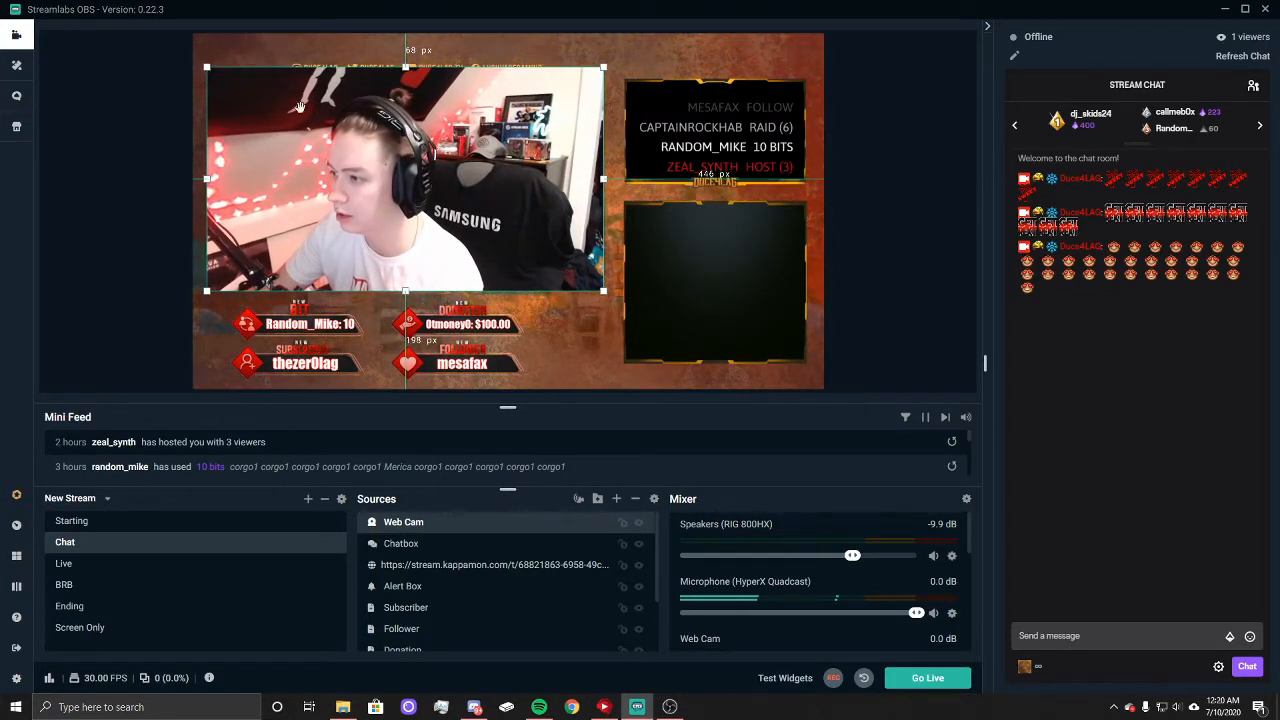
pyautogui.moveTo(359, 153); pyautogui.dragTo(373, 155)
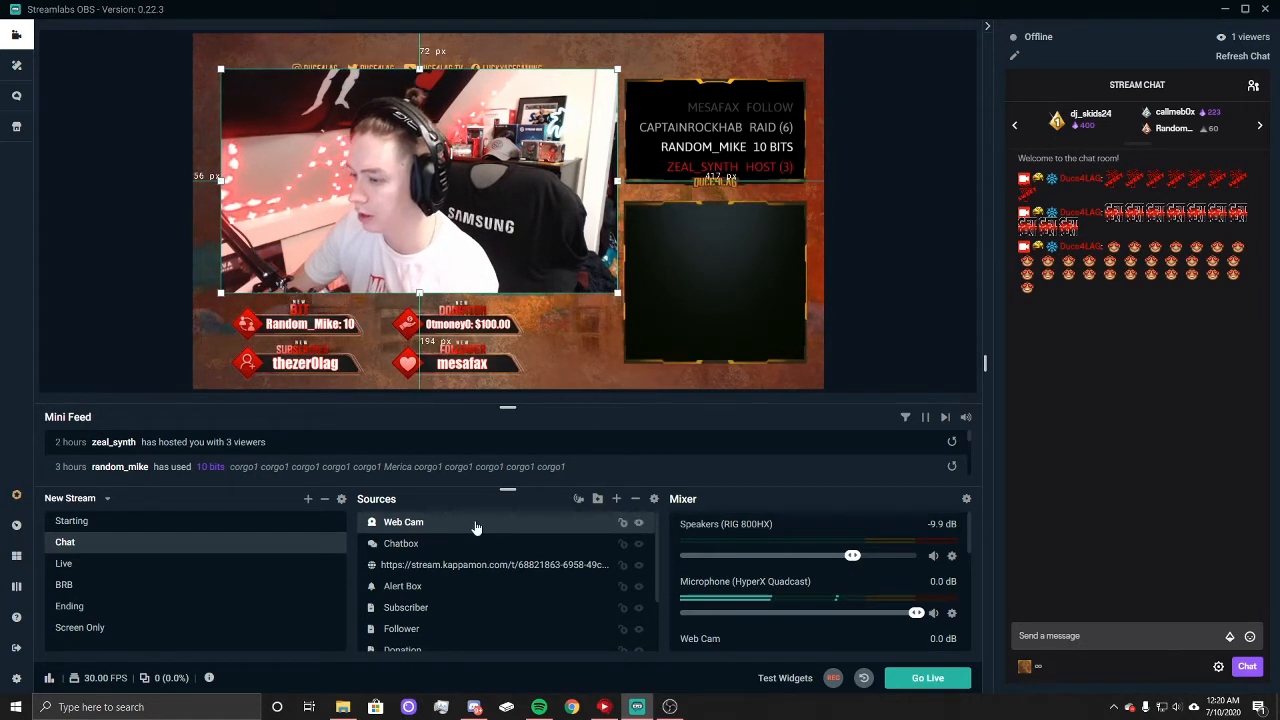
# Step: Move the Web Cam source below Event List so it sits behind the overlay frame
pyautogui.scroll(-1, 463, 640)
pyautogui.scroll(-2, 463, 648)
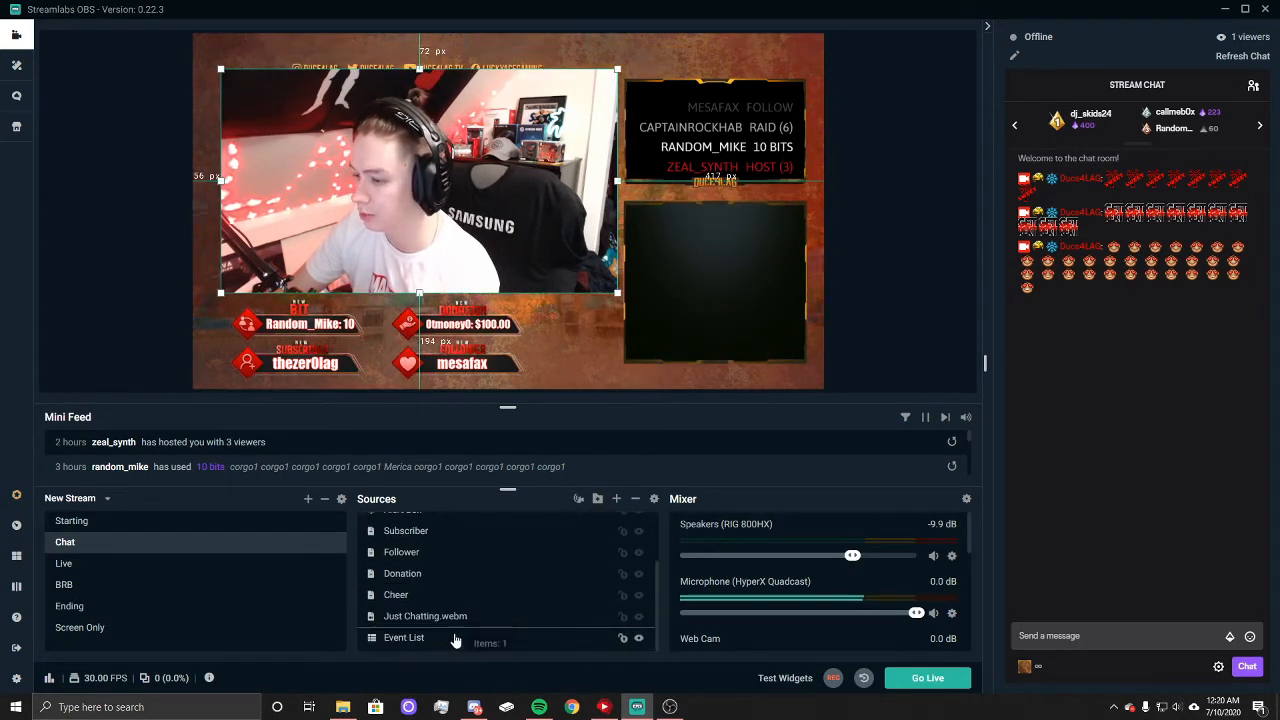
pyautogui.moveTo(449, 651); pyautogui.dragTo(449, 643)
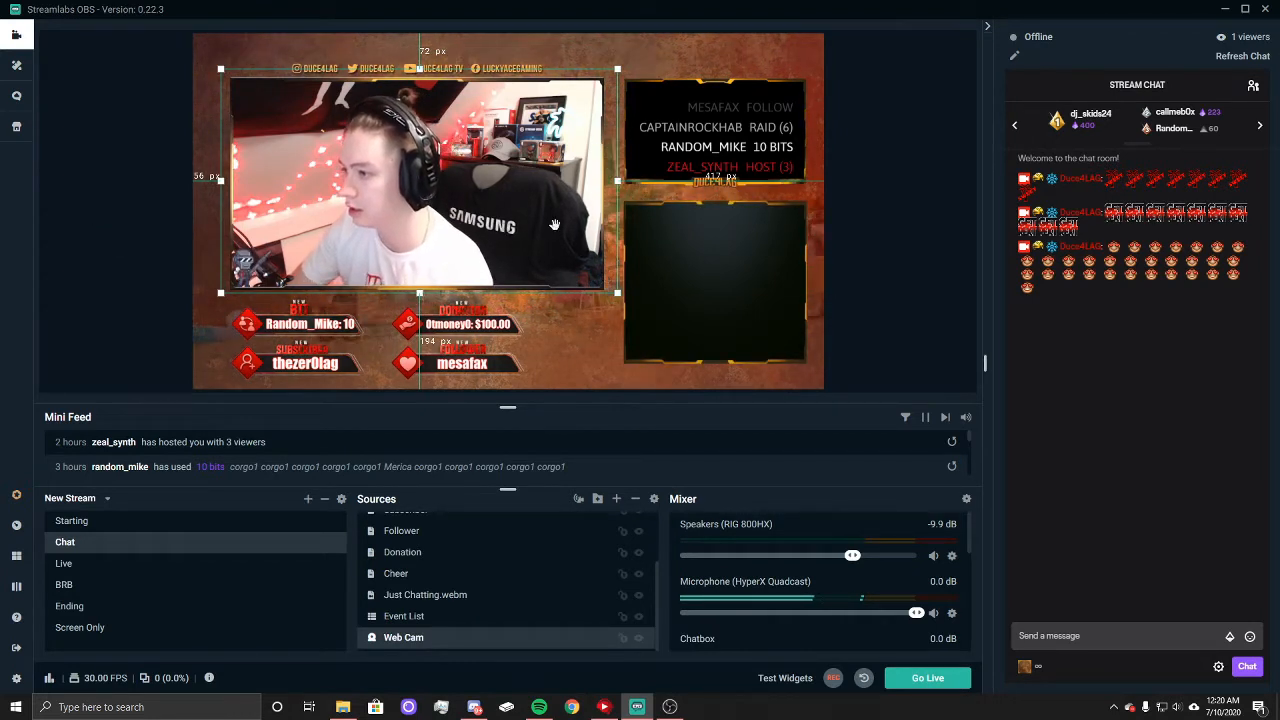
# Step: Send another emote message in the stream chat to test the Chatbox in the preview
pyautogui.click(83, 163)
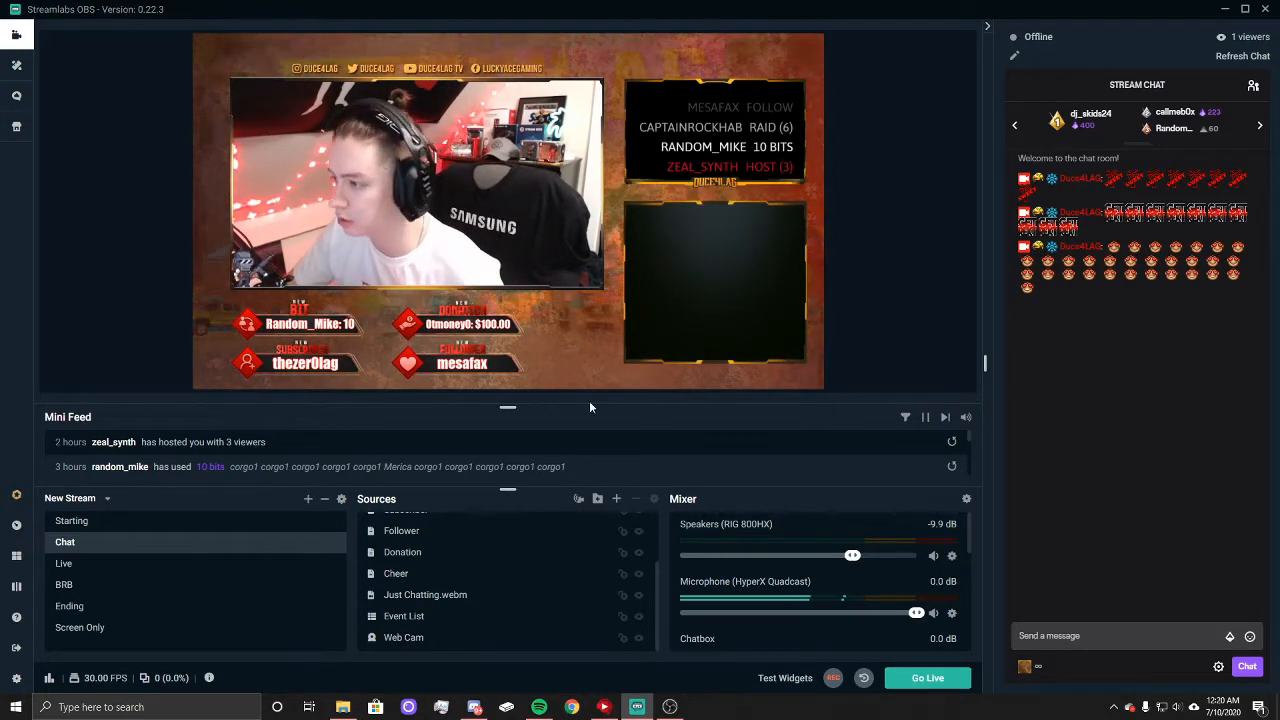
pyautogui.click(718, 297)
pyautogui.click(888, 330)
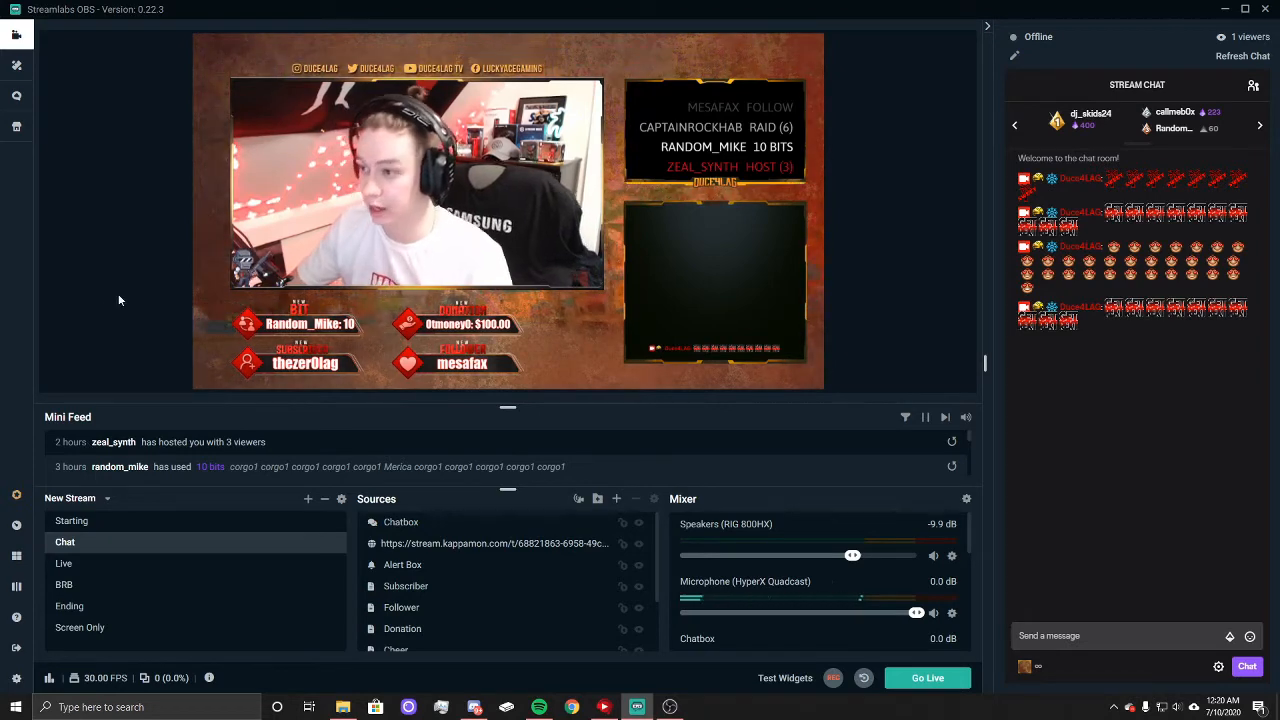
# Step: Add a Display Capture source to the Live scene, capturing Display 1: 1920x1080 with the cursor included
pyautogui.click(78, 565)
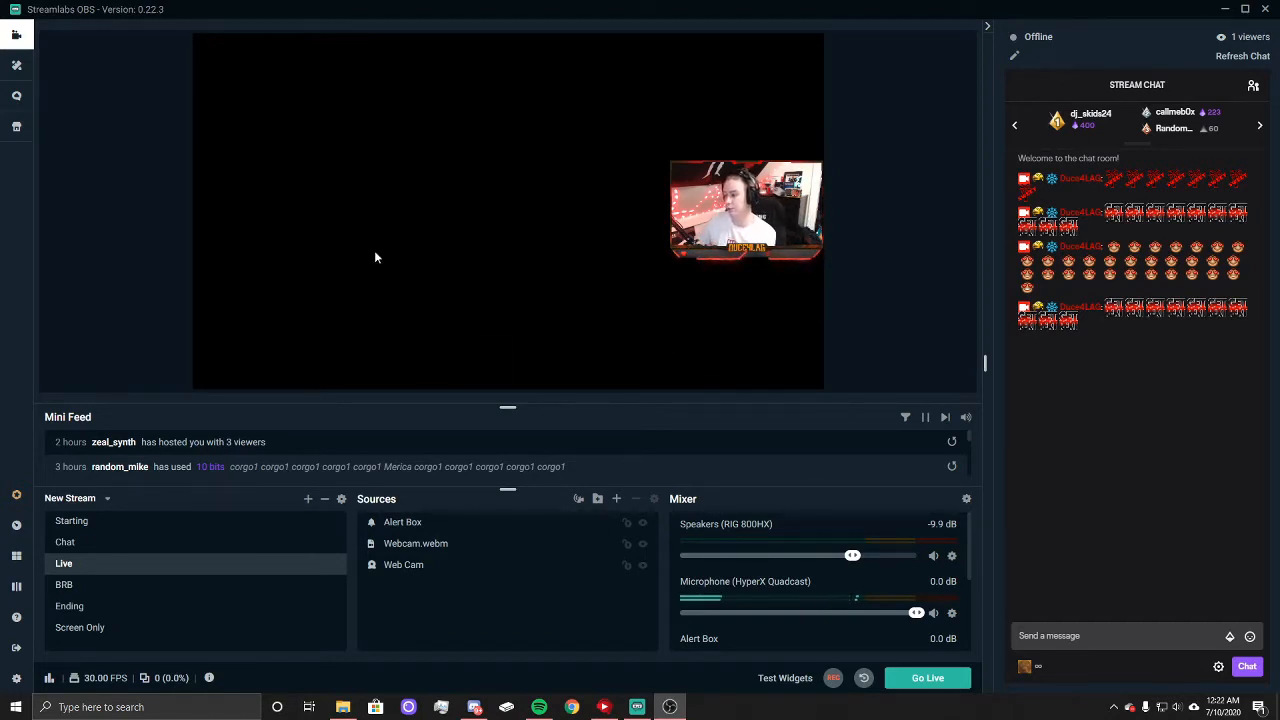
pyautogui.click(618, 498)
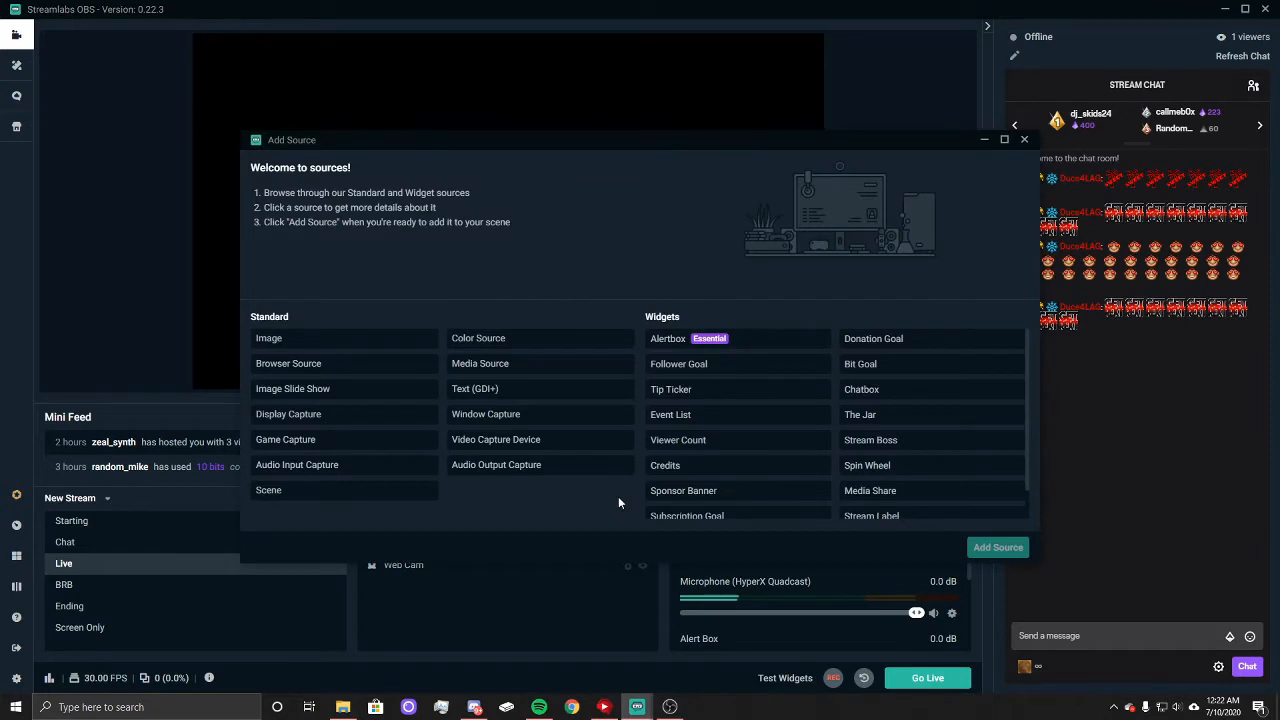
pyautogui.click(338, 423)
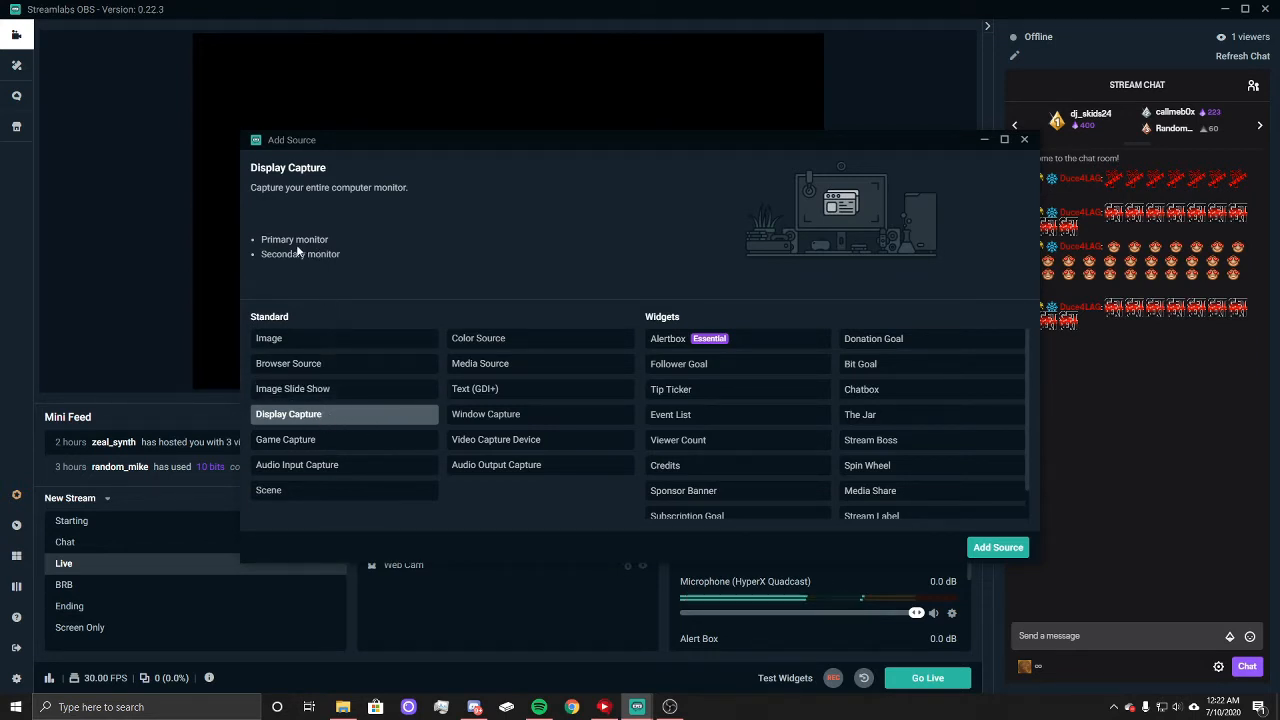
pyautogui.click(997, 547)
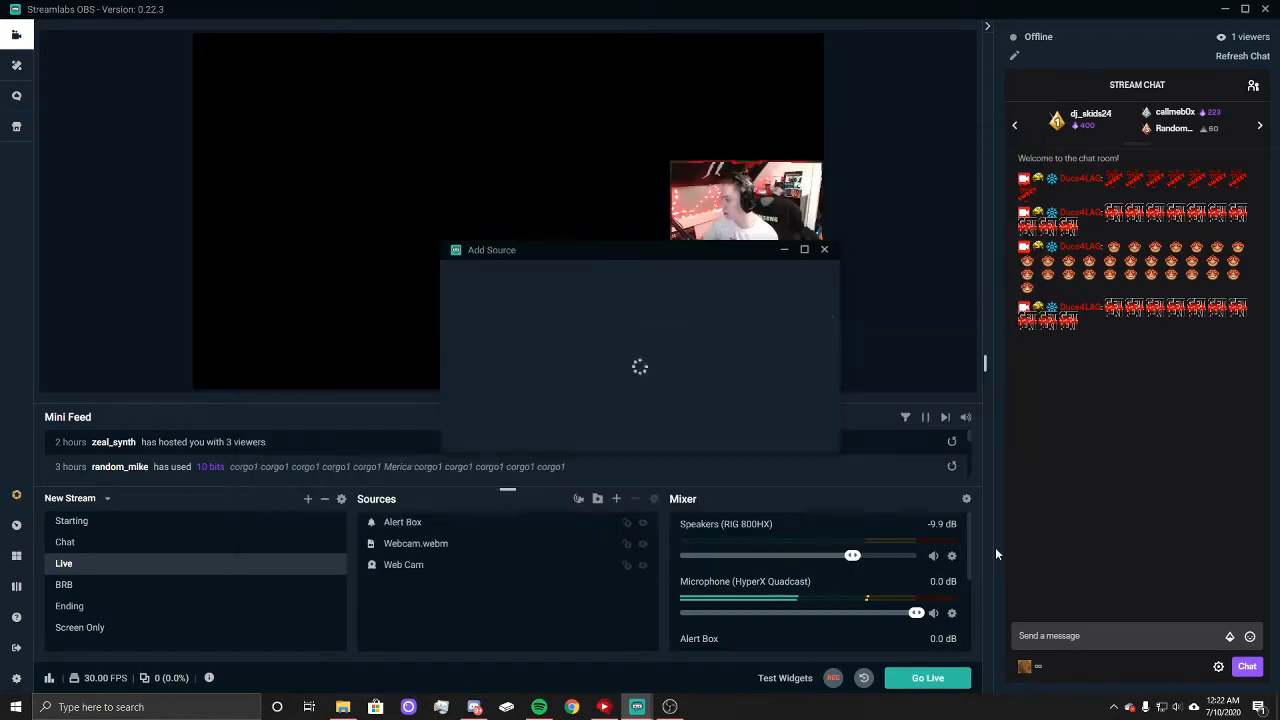
pyautogui.click(800, 438)
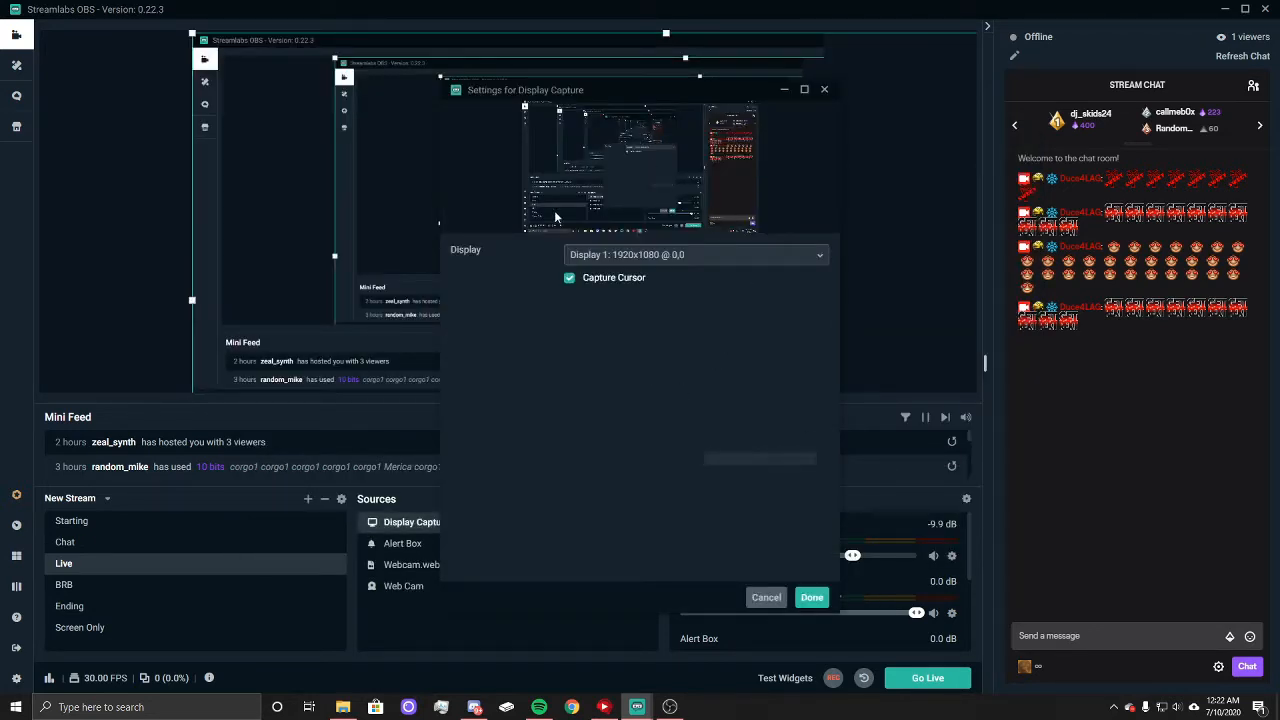
pyautogui.click(812, 597)
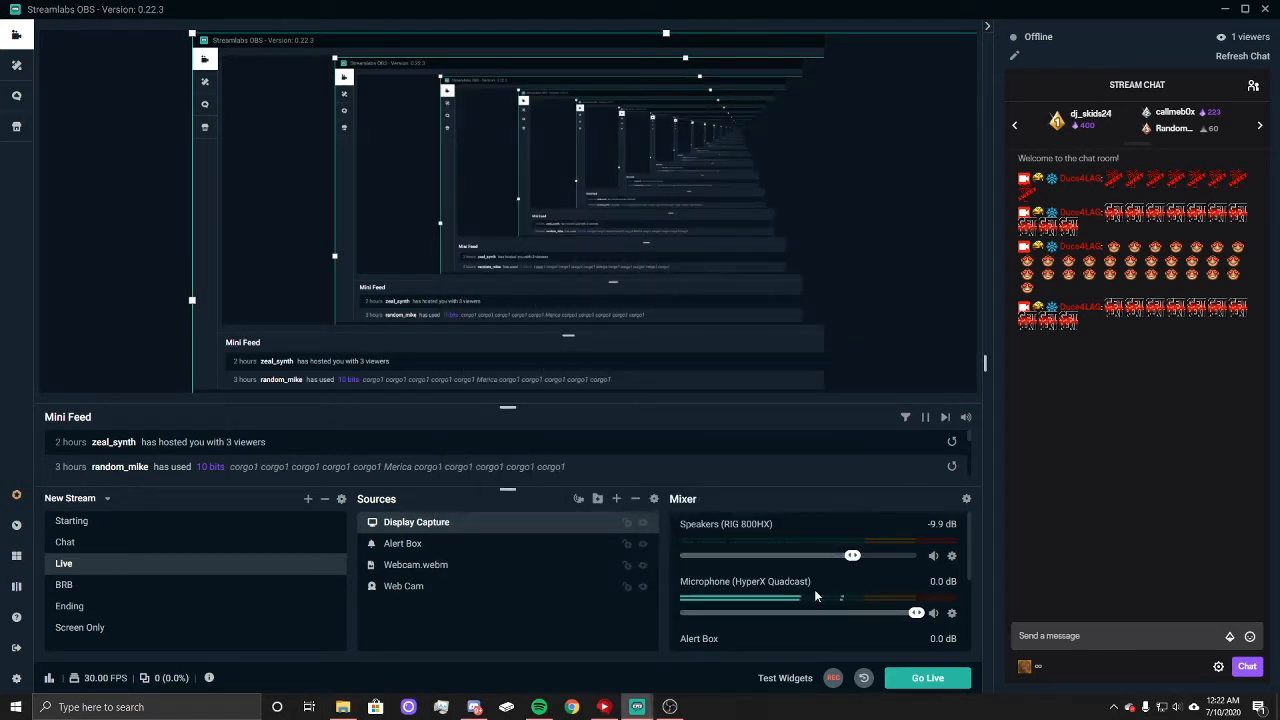
# Step: Fit the Display Capture to the screen and move it below Web Cam in the source order
pyautogui.rightClick(281, 204)
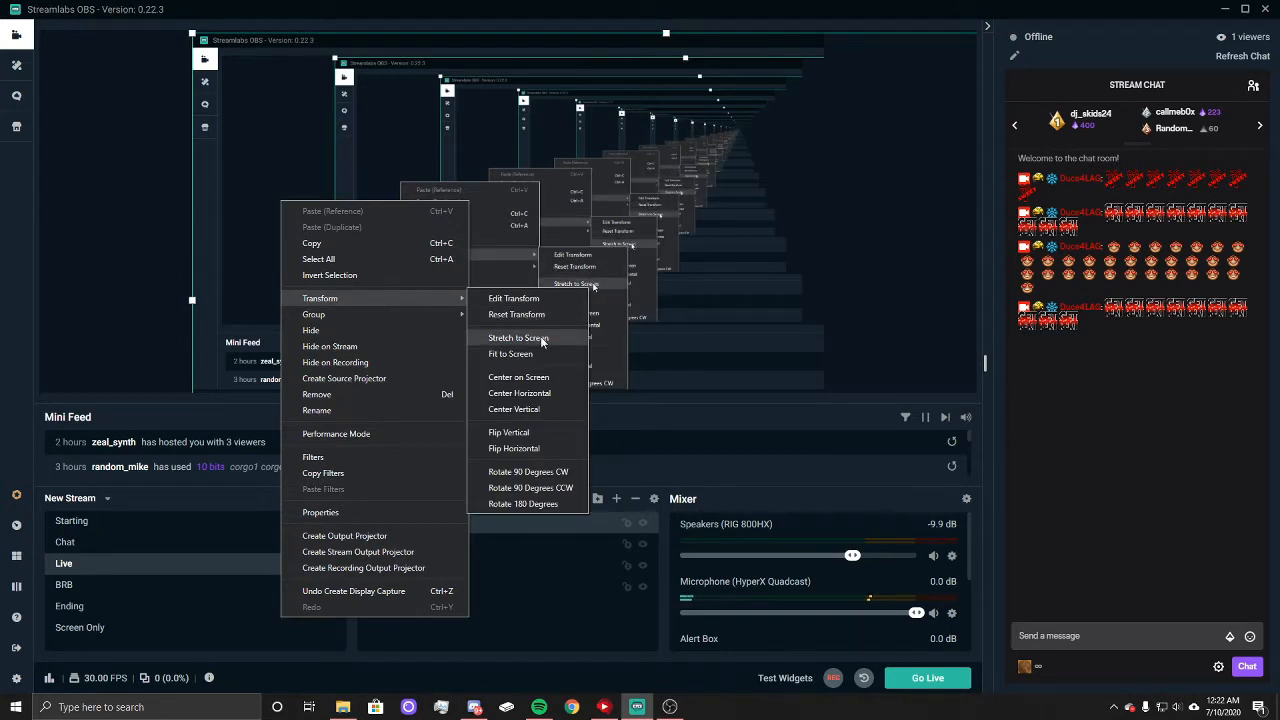
pyautogui.click(510, 354)
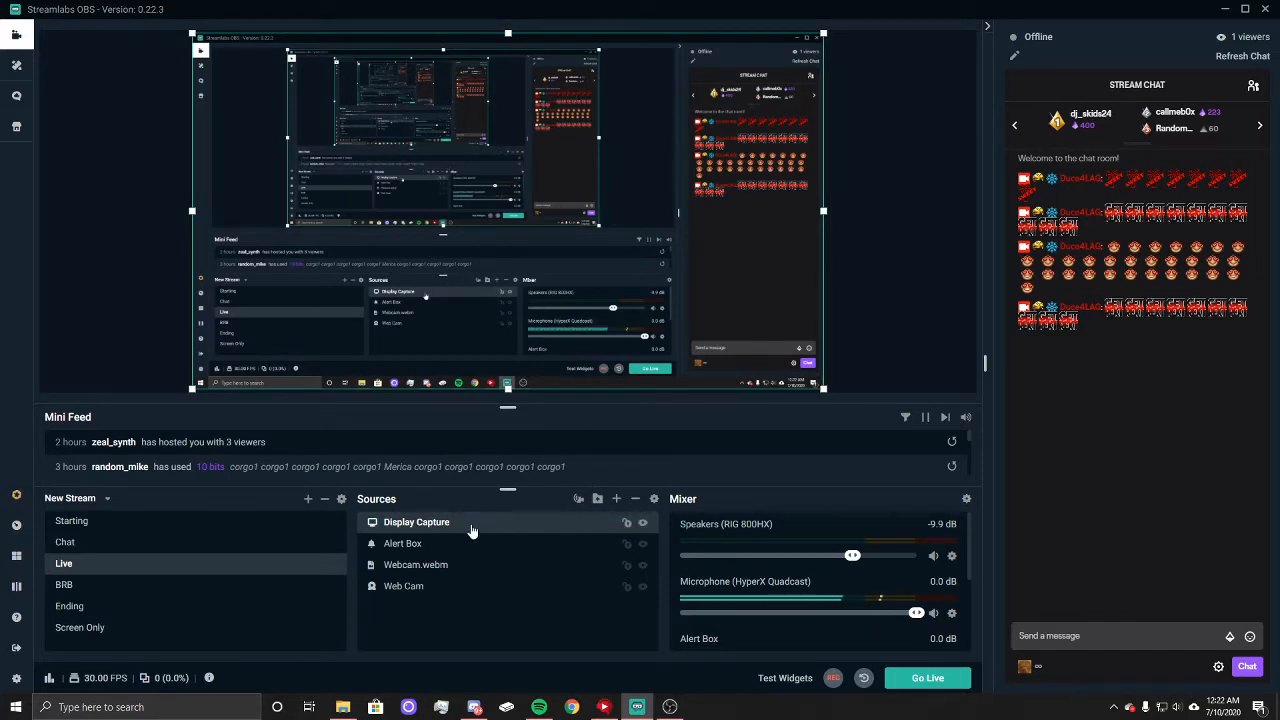
pyautogui.moveTo(466, 600); pyautogui.dragTo(466, 600)
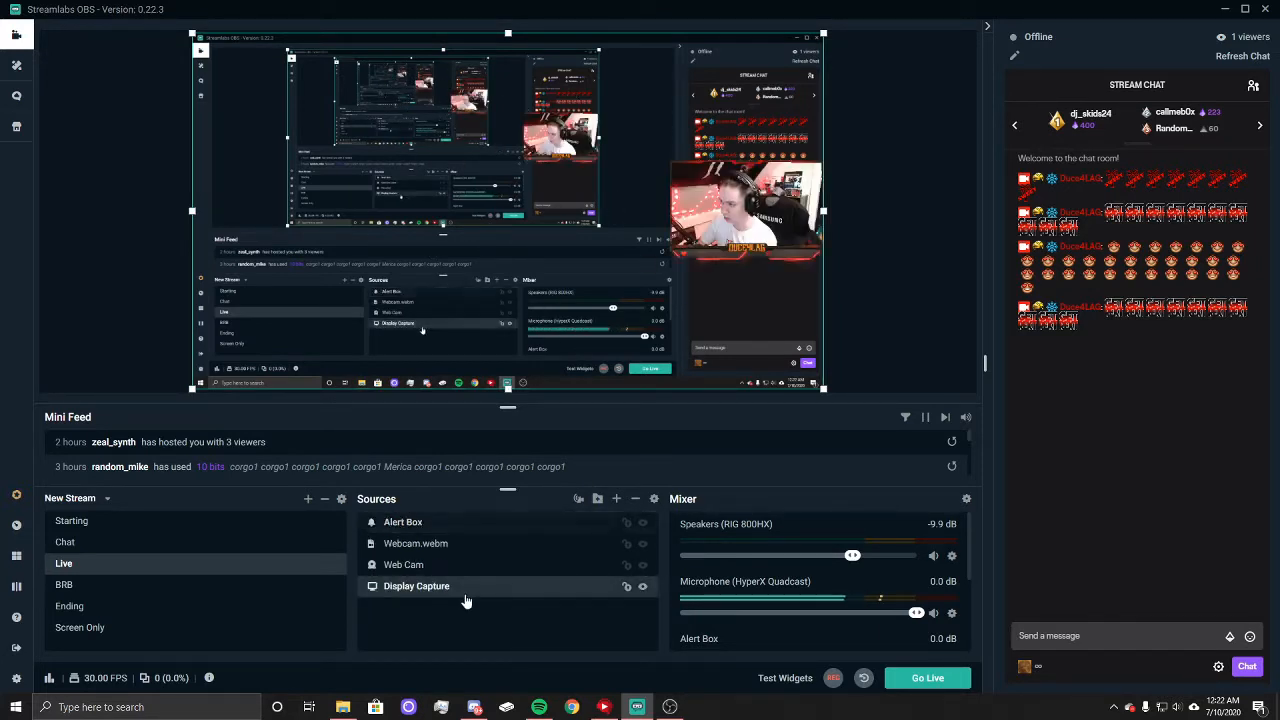
pyautogui.click(893, 254)
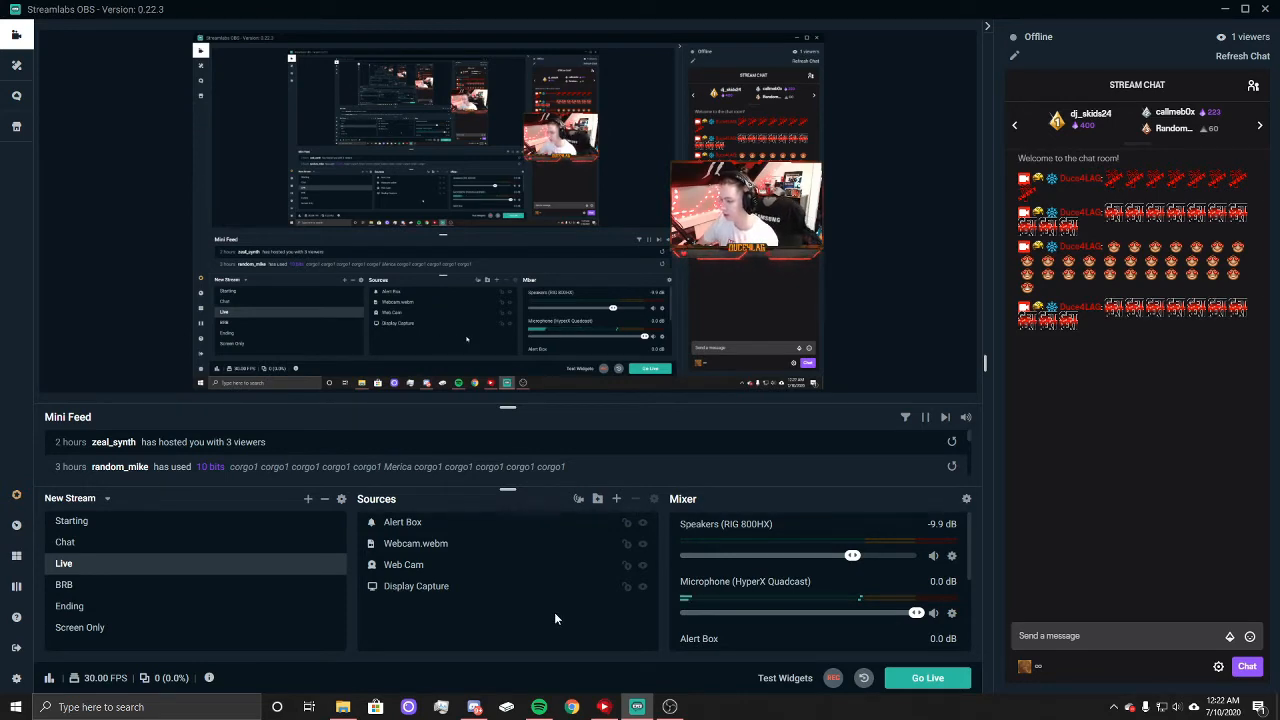
# Step: Send the message "hi" in the stream chat to test the Chatbox in the Chat scene
pyautogui.click(96, 543)
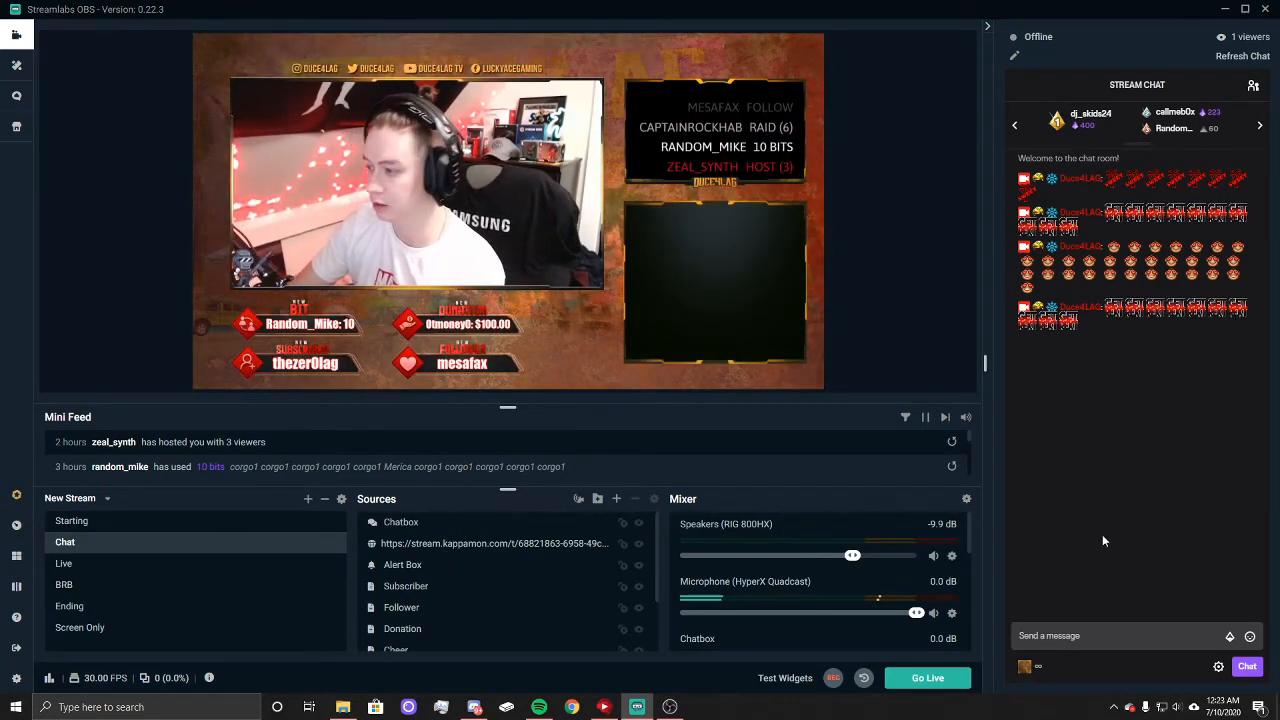
pyautogui.click(1102, 636)
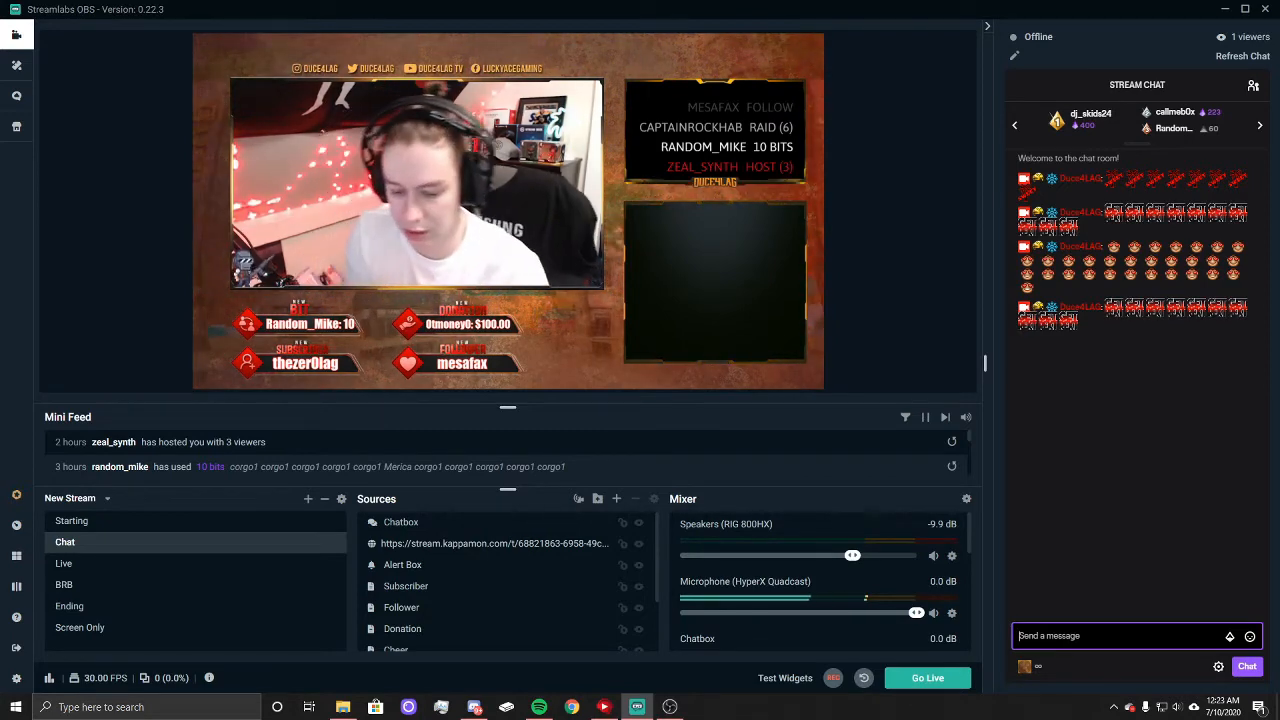
pyautogui.write('hi')
pyautogui.press('Return')
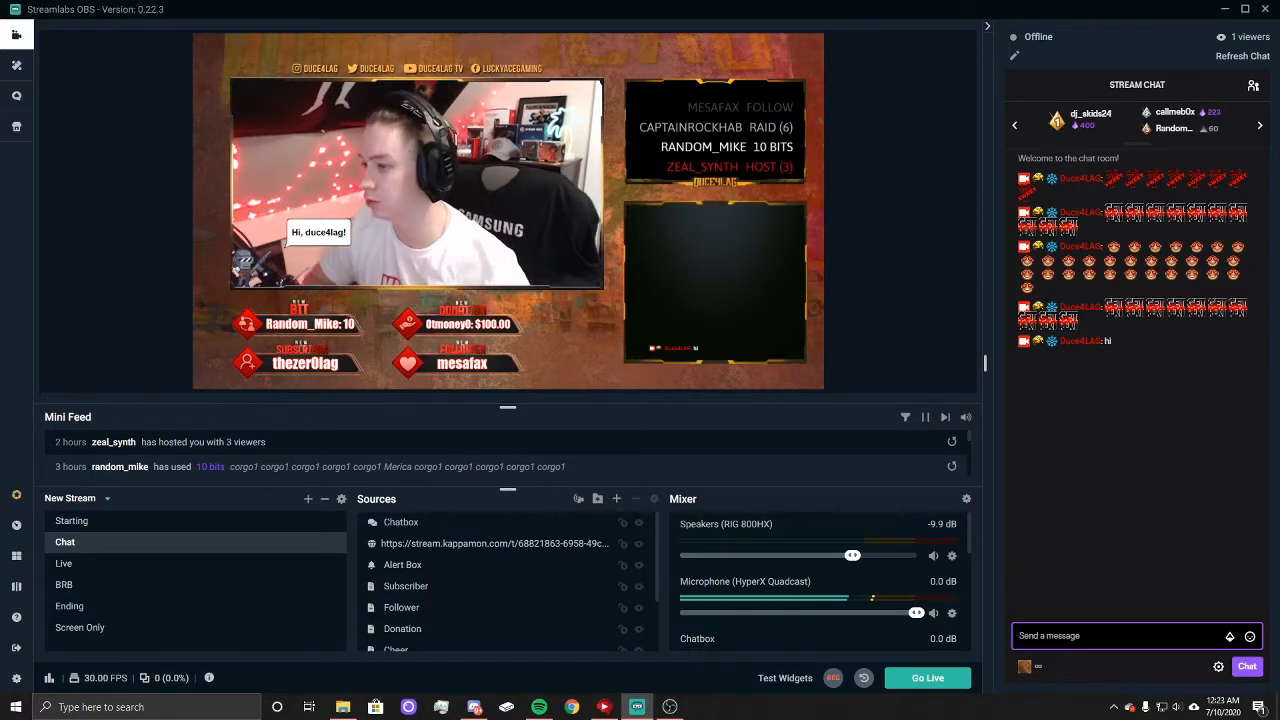
# Step: Copy the stream.kappamon.com browser source from the Chat scene and paste it as a reference into the Live scene
pyautogui.click(476, 546)
pyautogui.rightClick(470, 545)
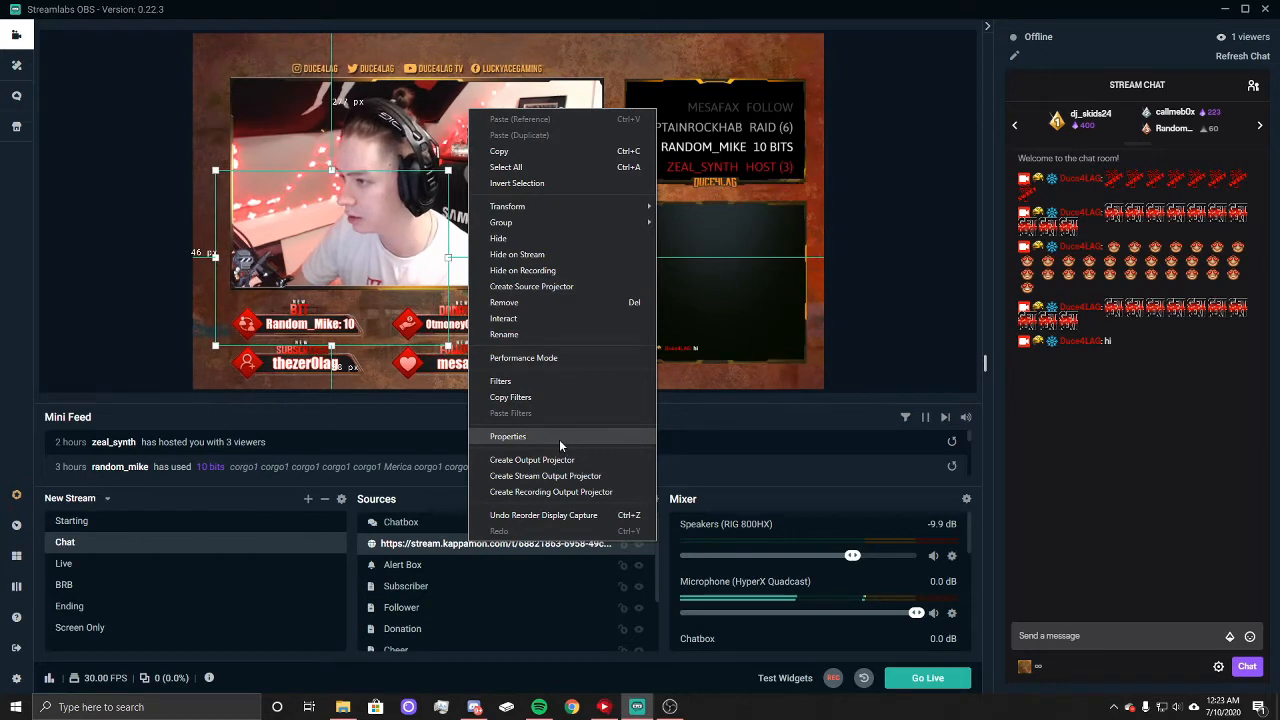
pyautogui.click(526, 152)
pyautogui.click(91, 563)
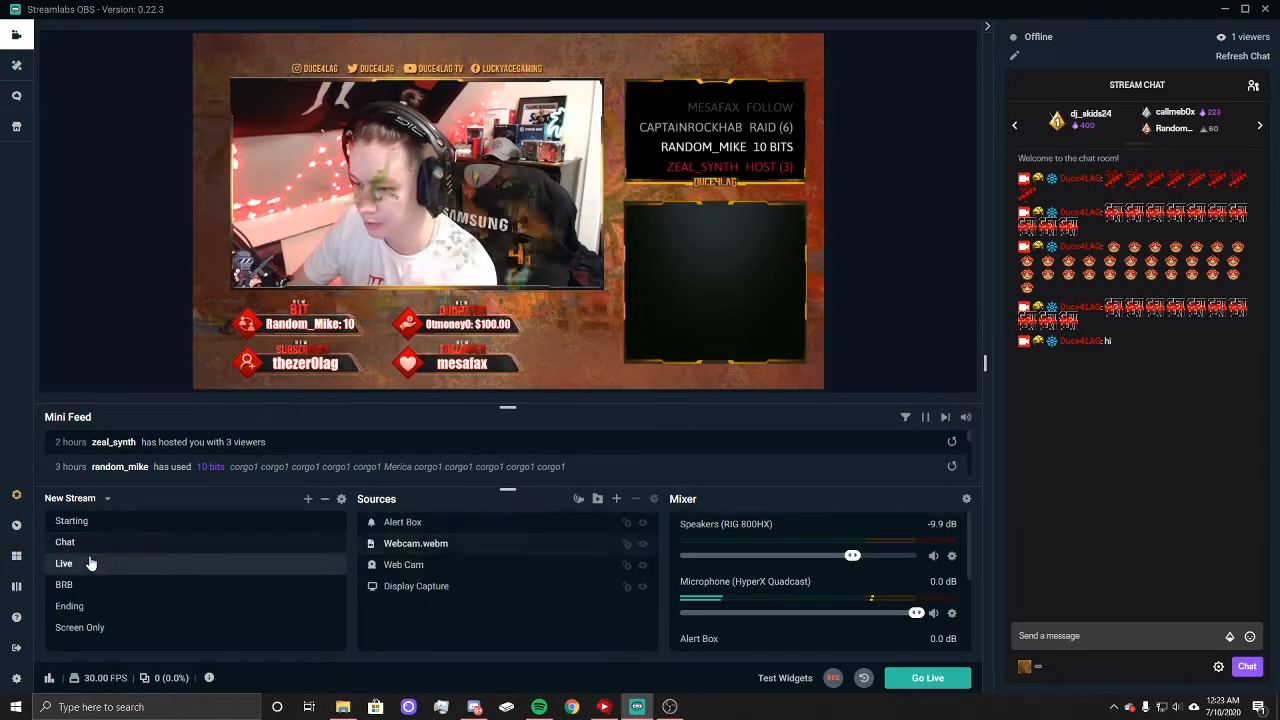
pyautogui.rightClick(466, 543)
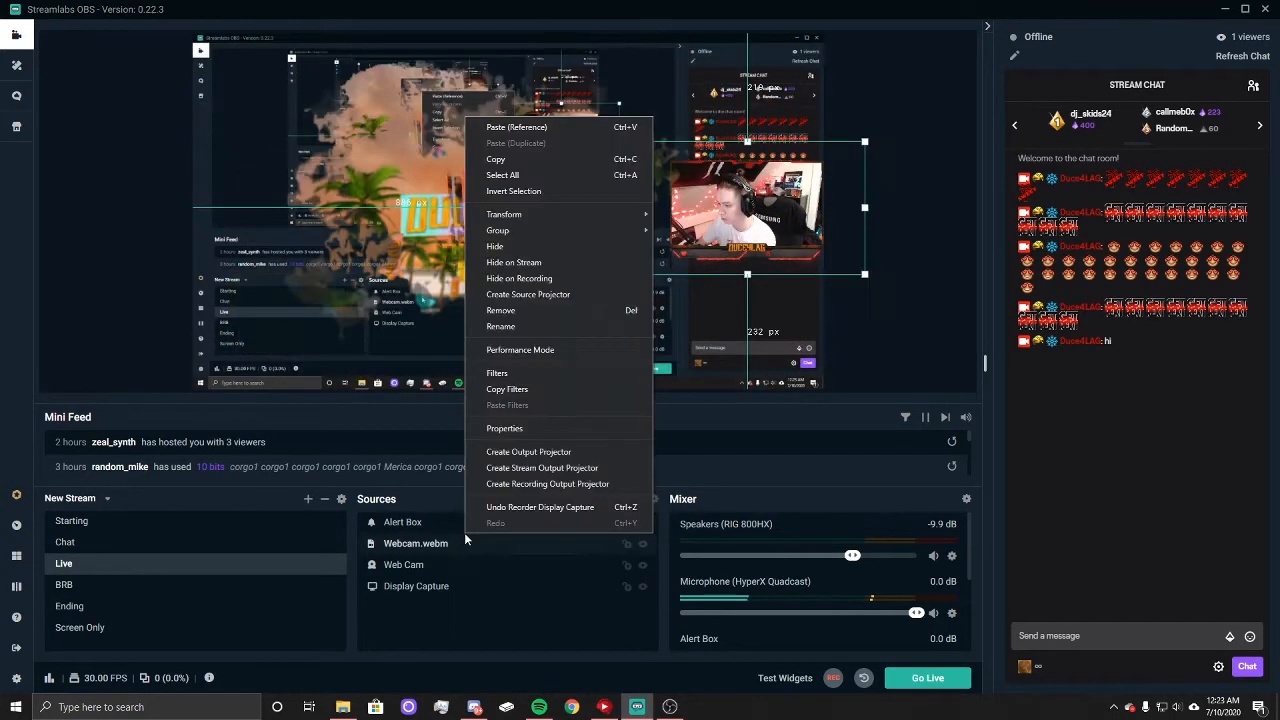
pyautogui.click(476, 573)
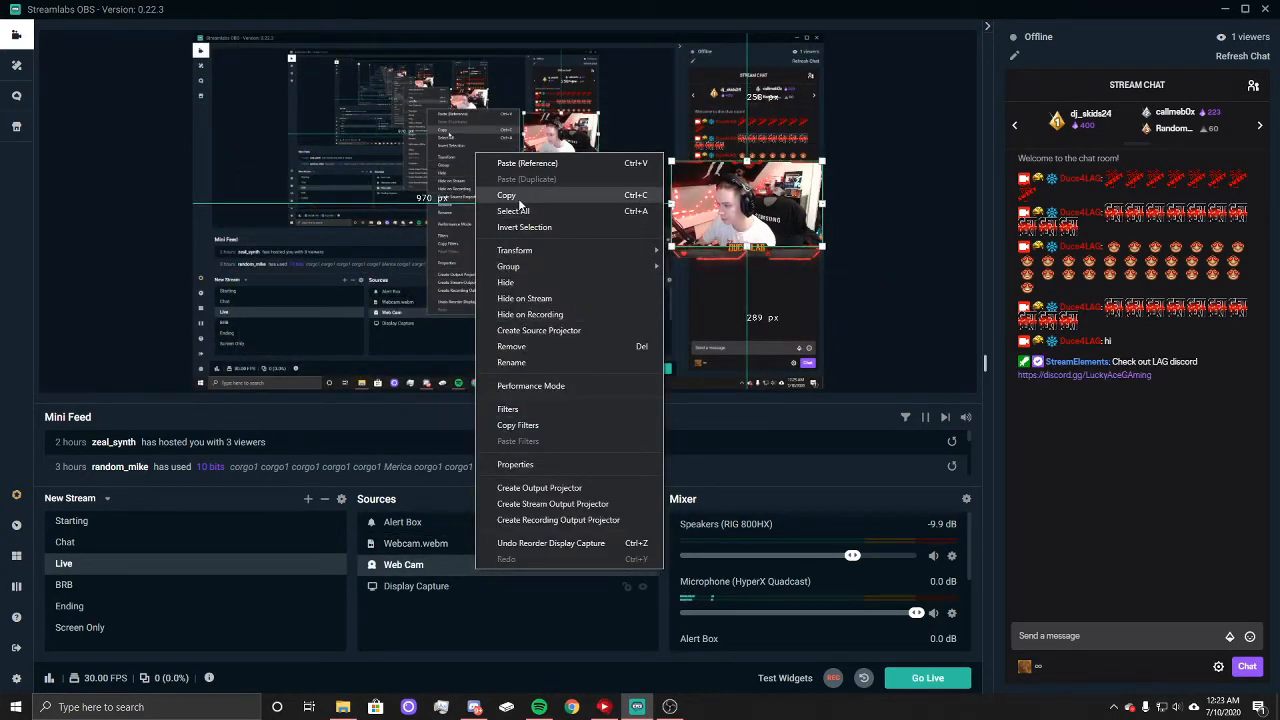
pyautogui.click(527, 163)
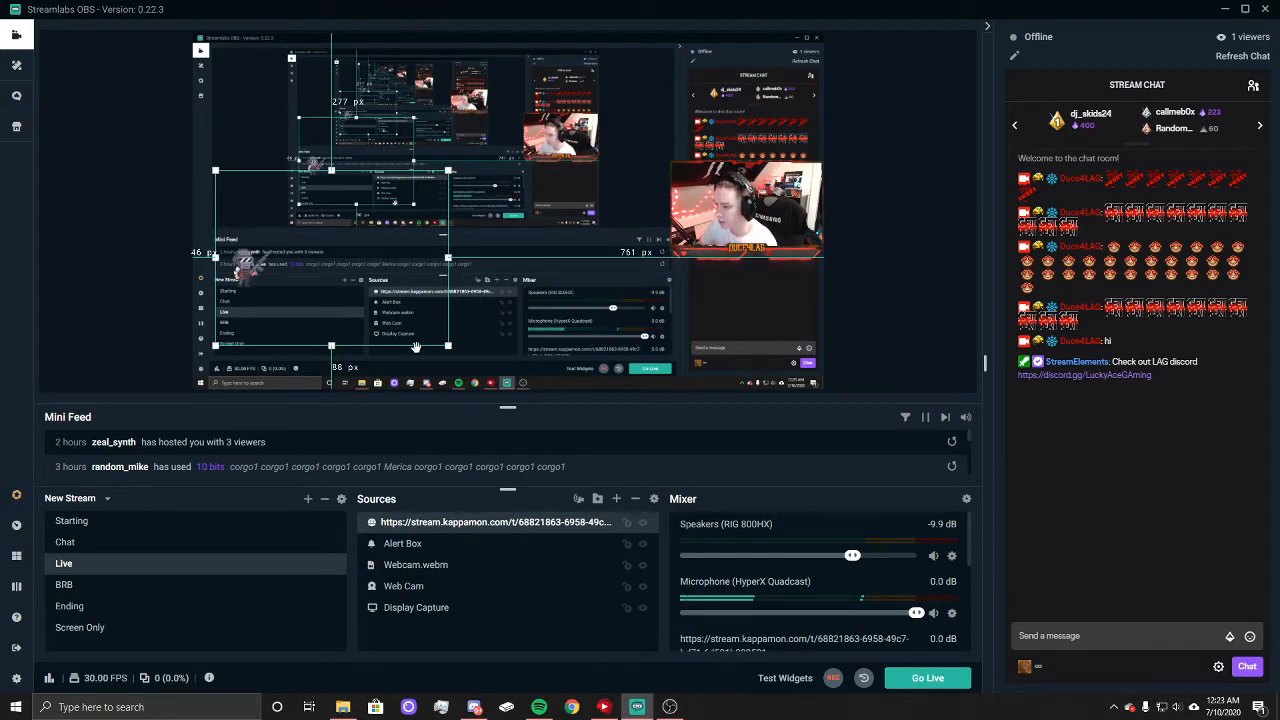
# Step: Scale the Kappamon source down and place it over the webcam's upper edge, about 1024 px from the canvas's left and 98 px from its top
pyautogui.moveTo(449, 347); pyautogui.dragTo(783, 165)
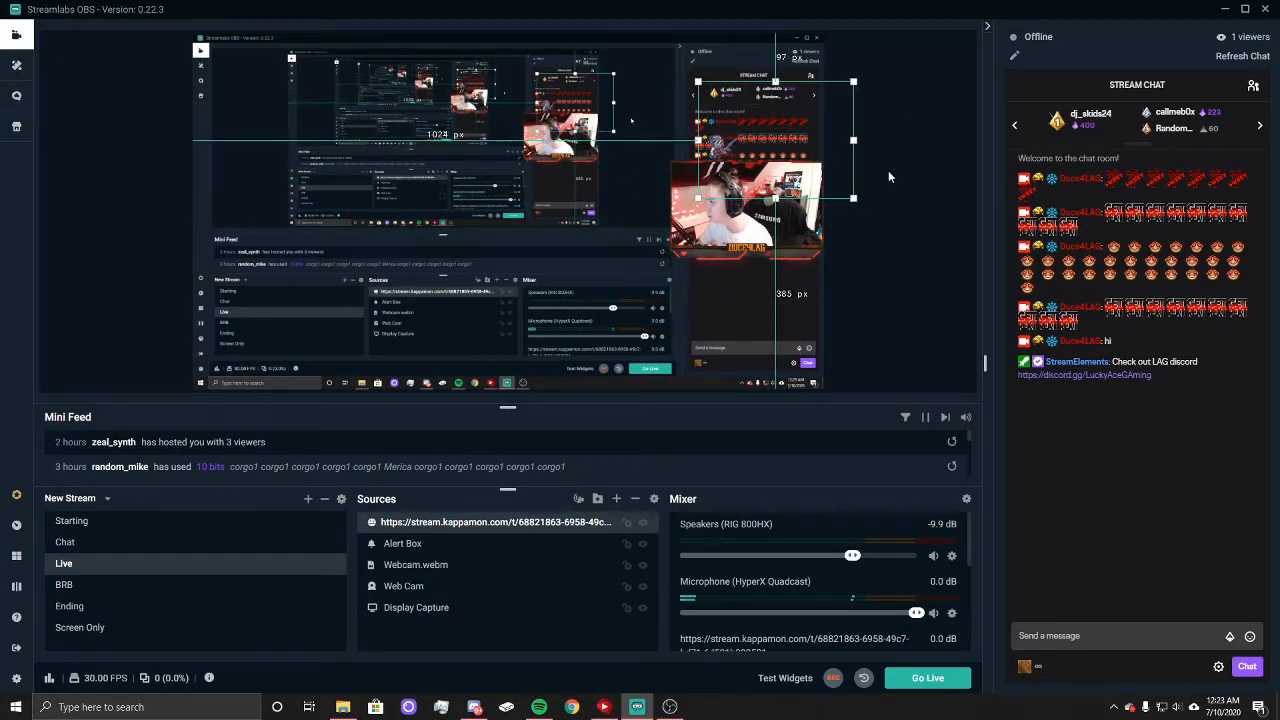
pyautogui.press('Down')
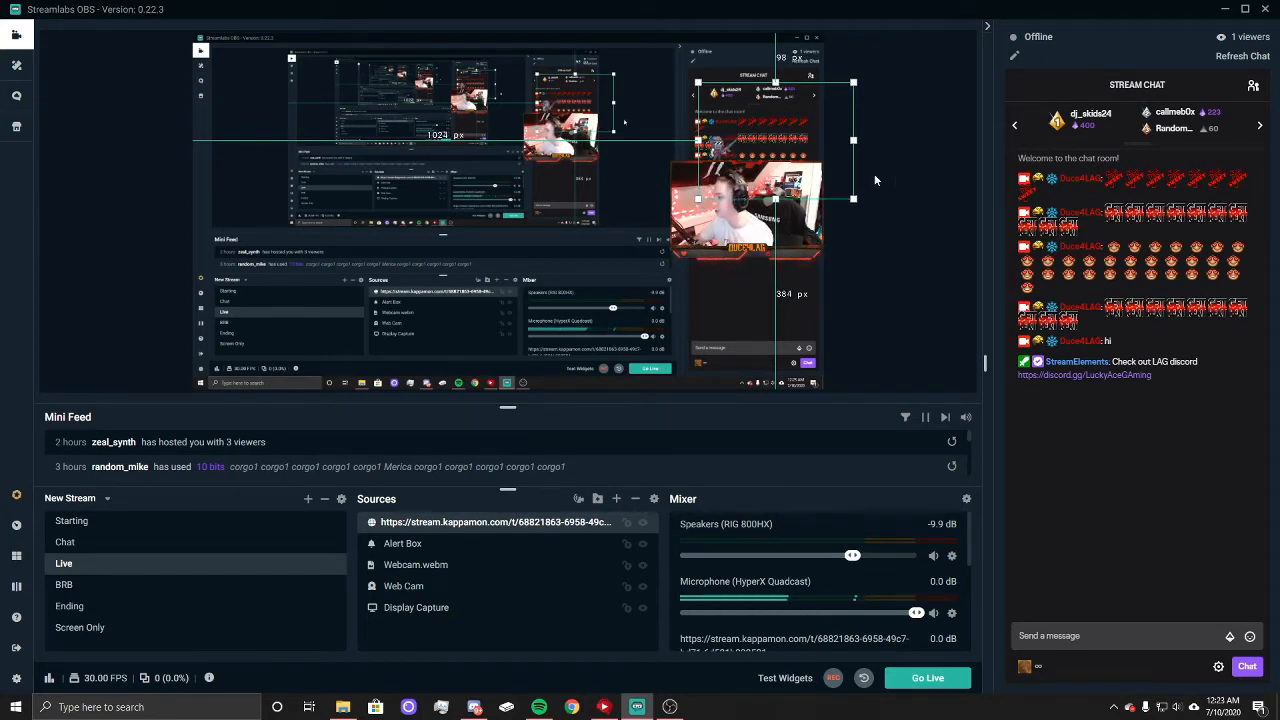
pyautogui.click(892, 180)
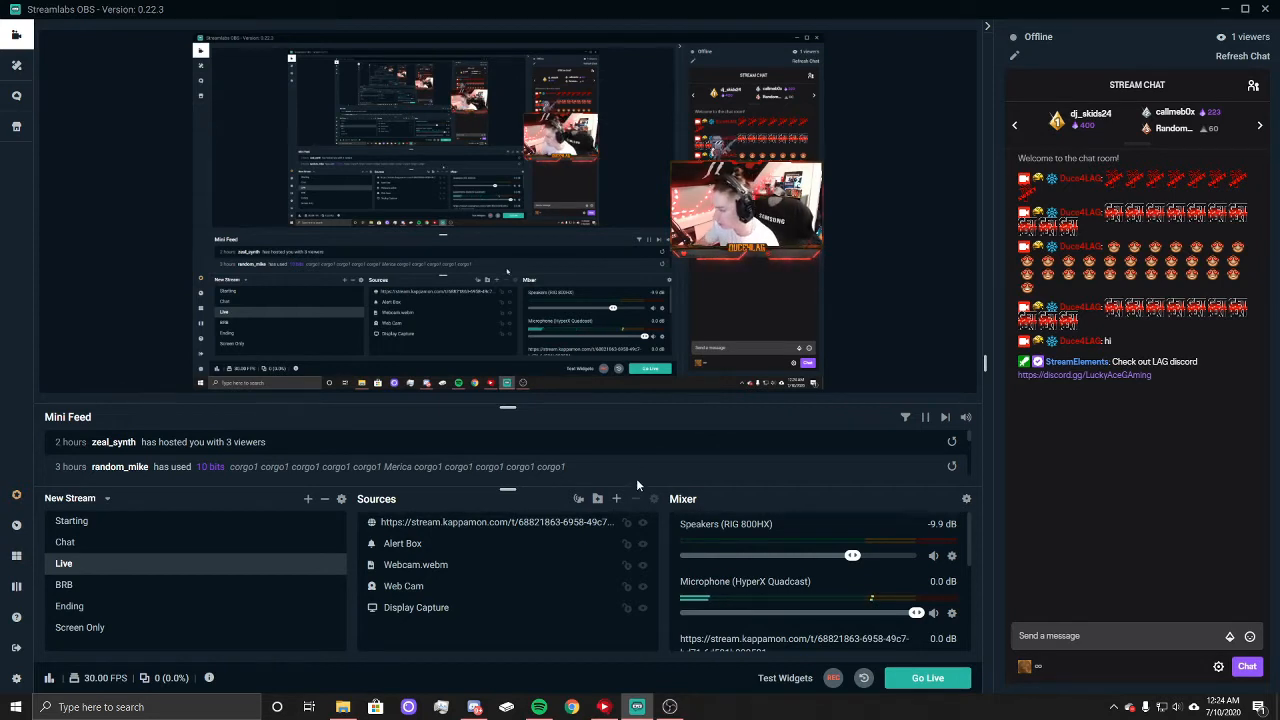
pyautogui.click(618, 499)
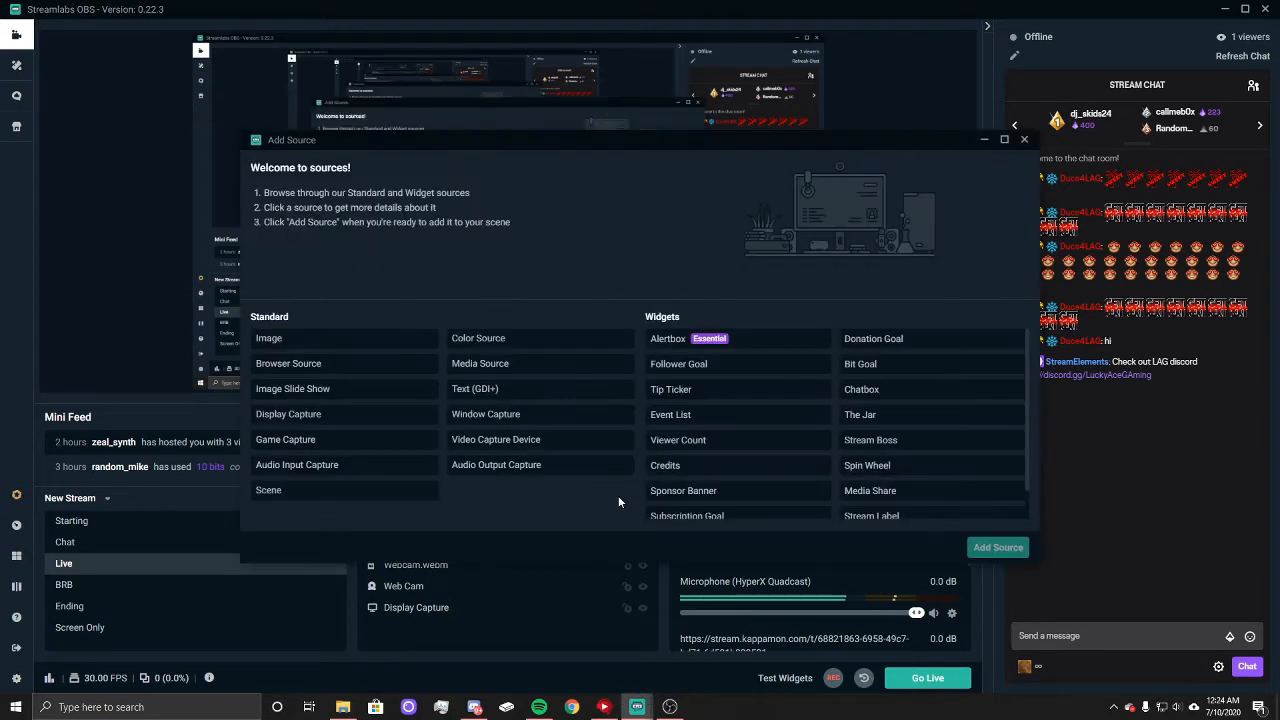
pyautogui.scroll(-1, 741, 450)
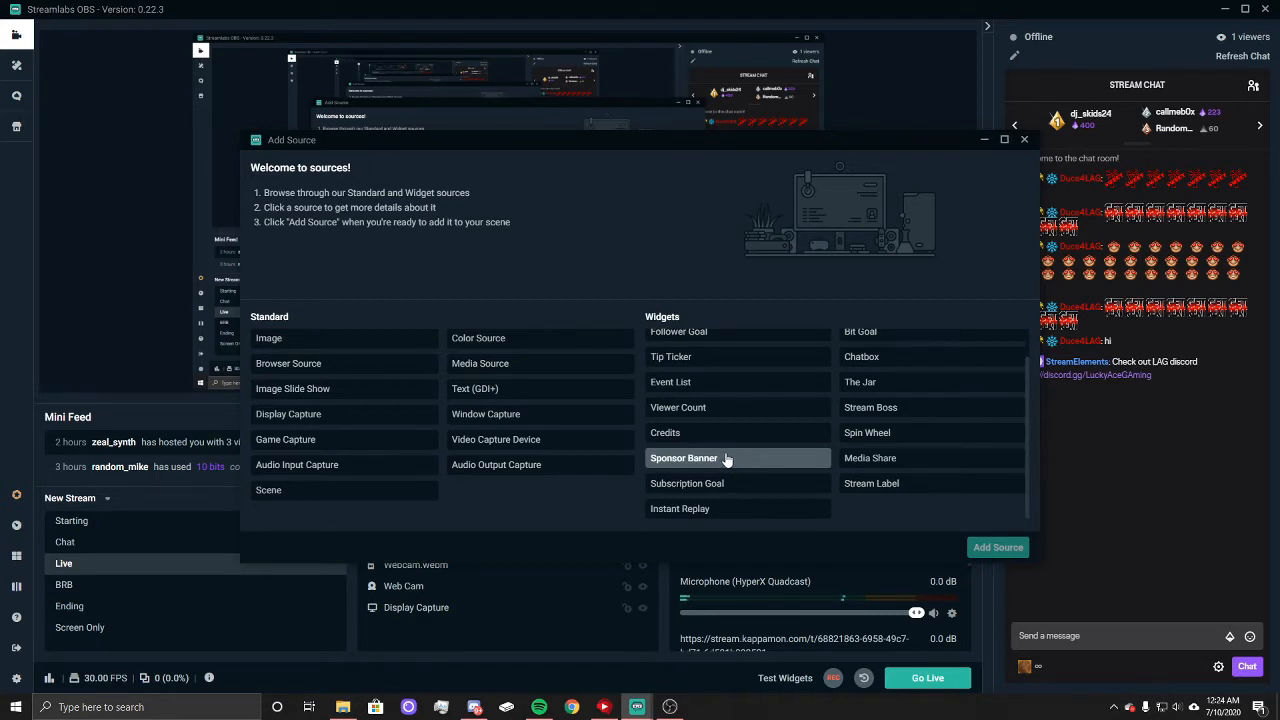
pyautogui.scroll(1, 724, 459)
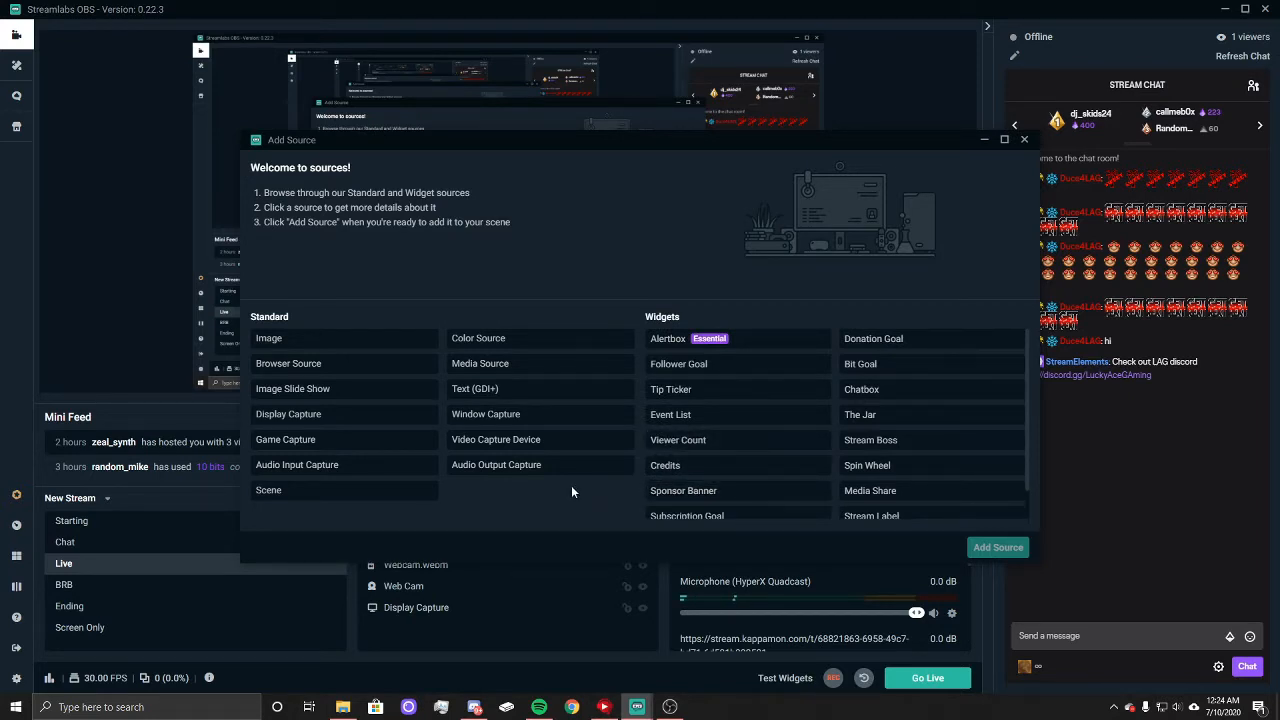
pyautogui.click(1024, 139)
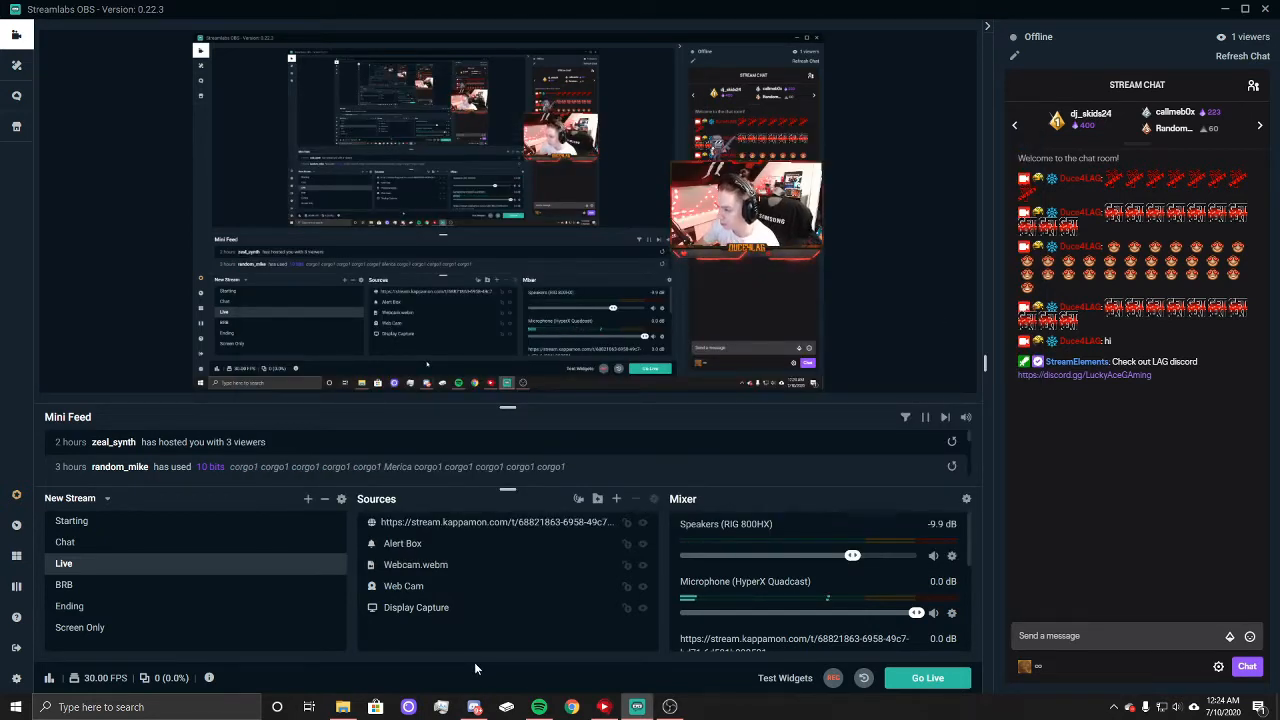
# Step: Add the existing Follower stream label source to the Live scene
pyautogui.click(614, 498)
pyautogui.scroll(-1, 850, 470)
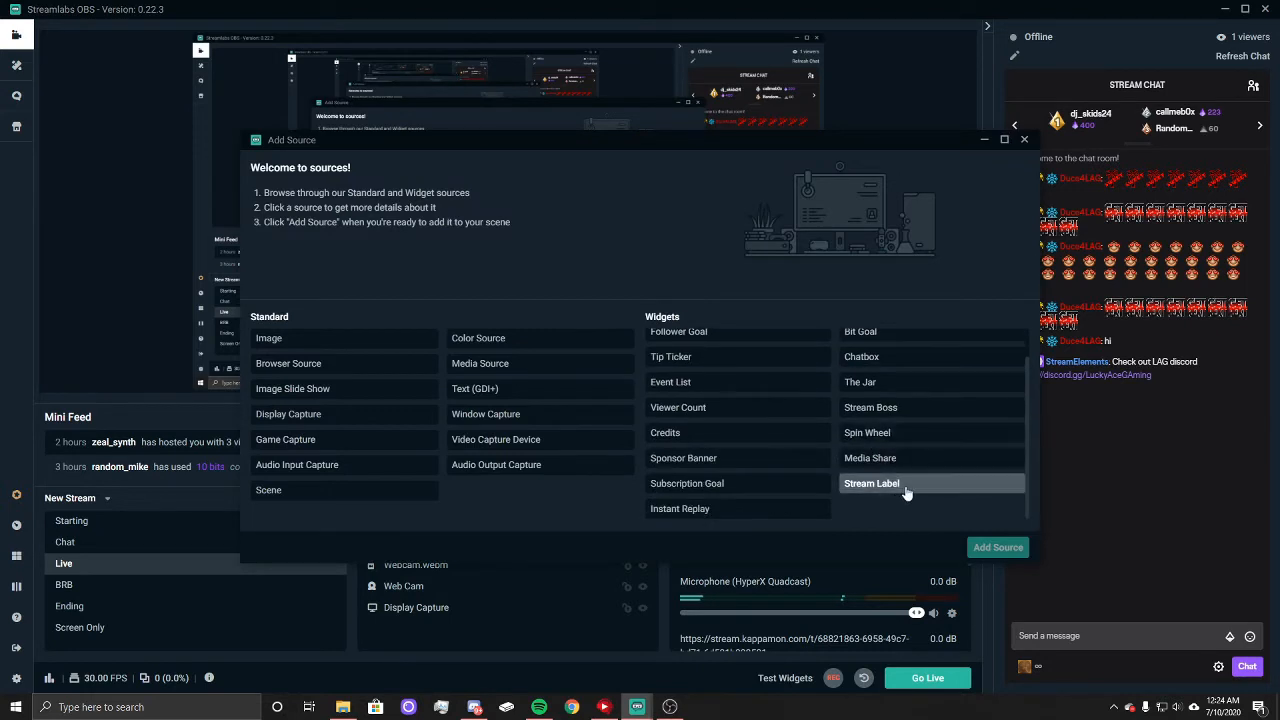
pyautogui.click(914, 489)
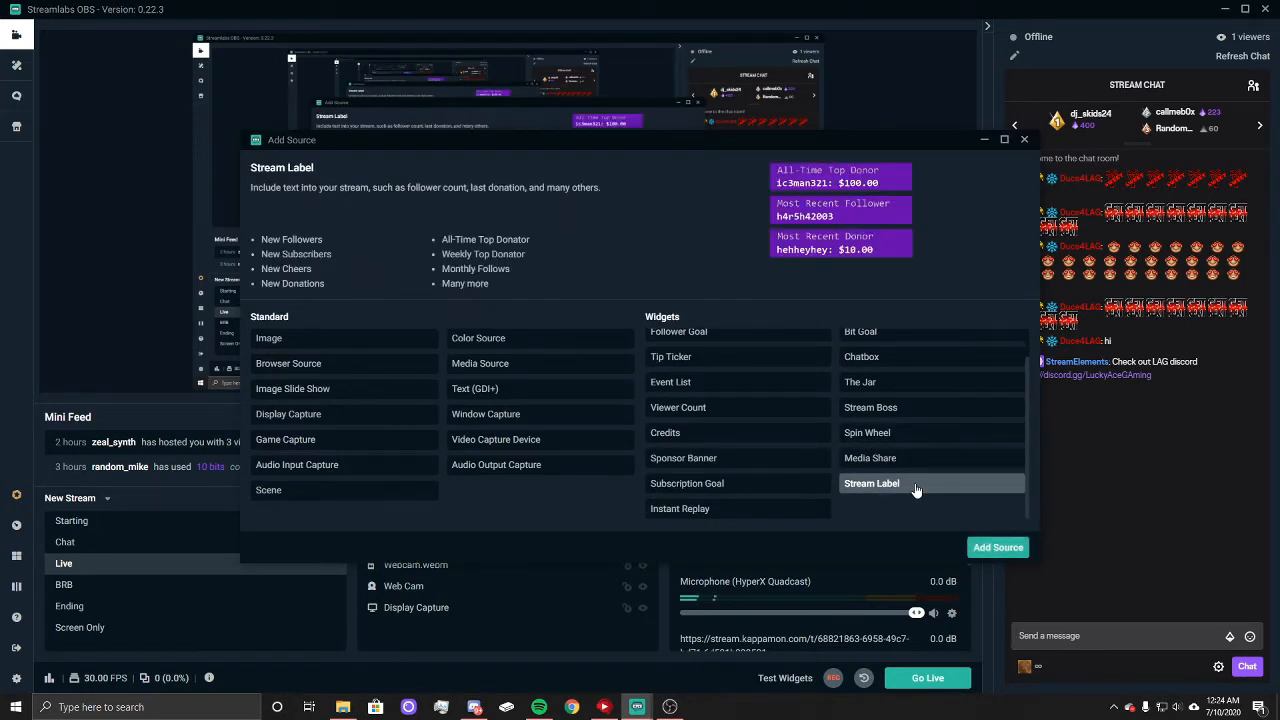
pyautogui.click(998, 548)
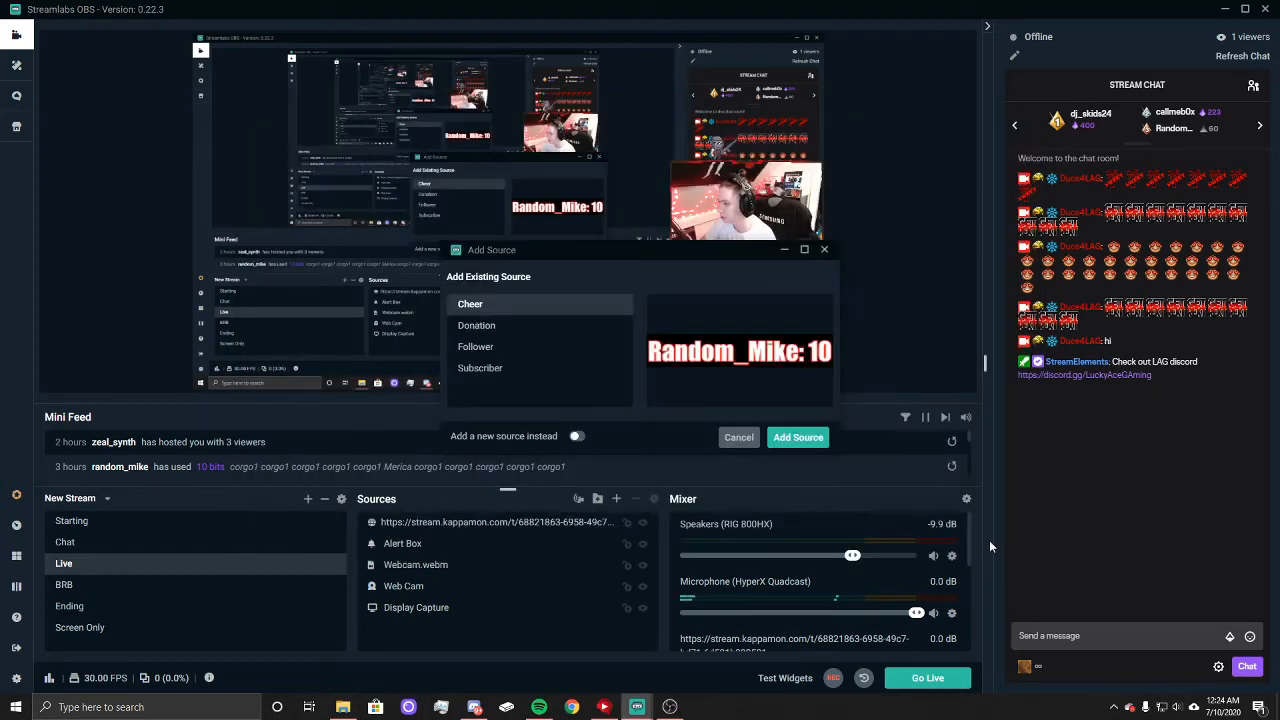
pyautogui.click(480, 325)
pyautogui.click(486, 347)
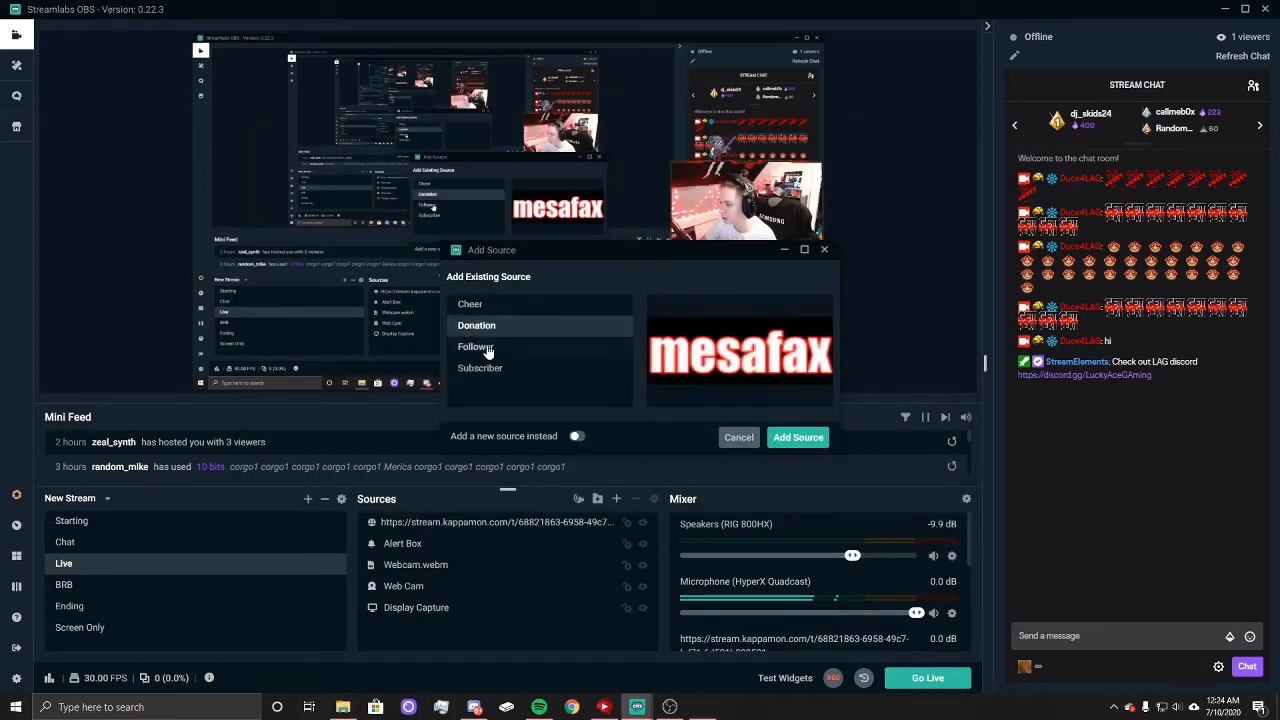
pyautogui.click(798, 438)
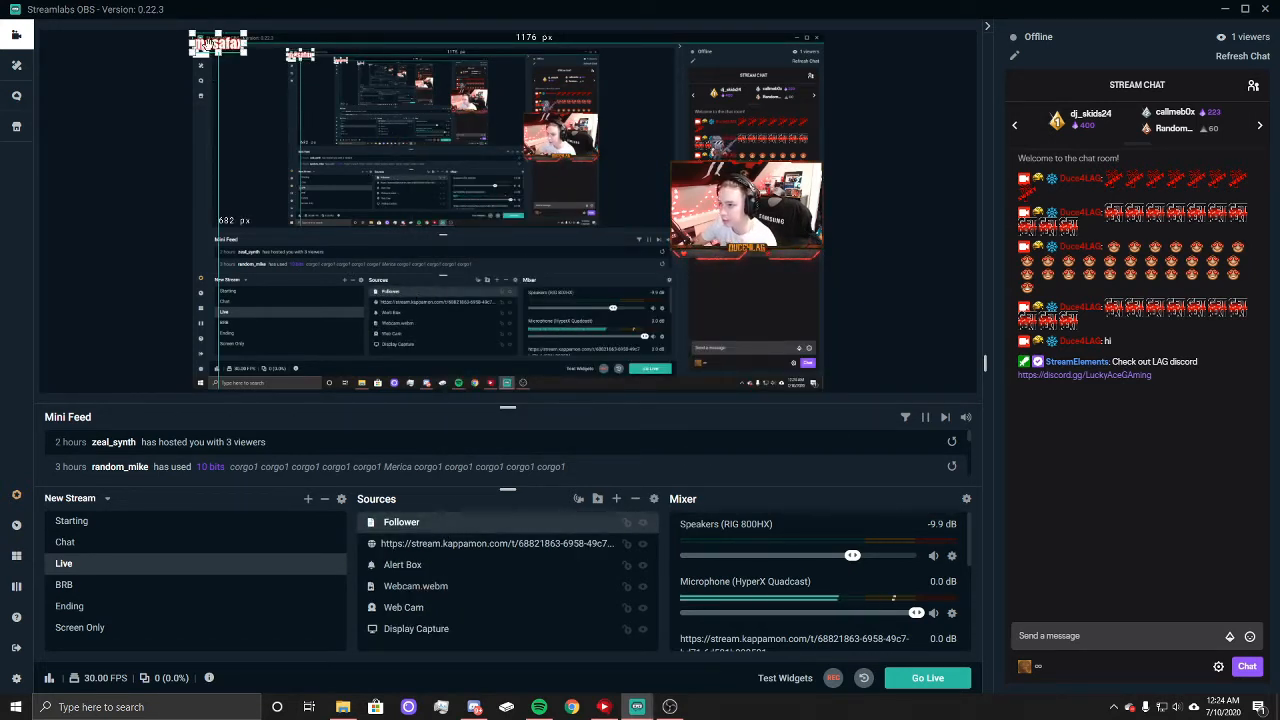
# Step: Scale the Follower label down and place it at the lower-left part of the webcam frame
pyautogui.moveTo(225, 45); pyautogui.dragTo(761, 297)
pyautogui.click(761, 297)
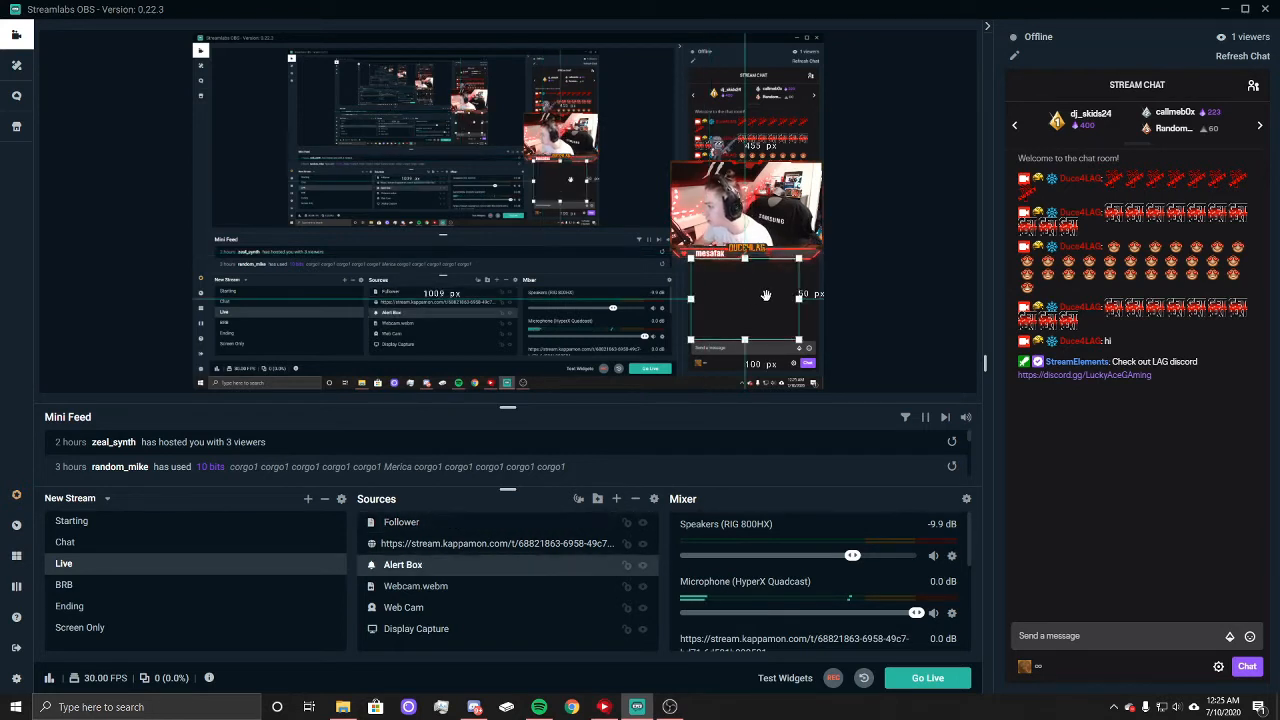
pyautogui.click(763, 295)
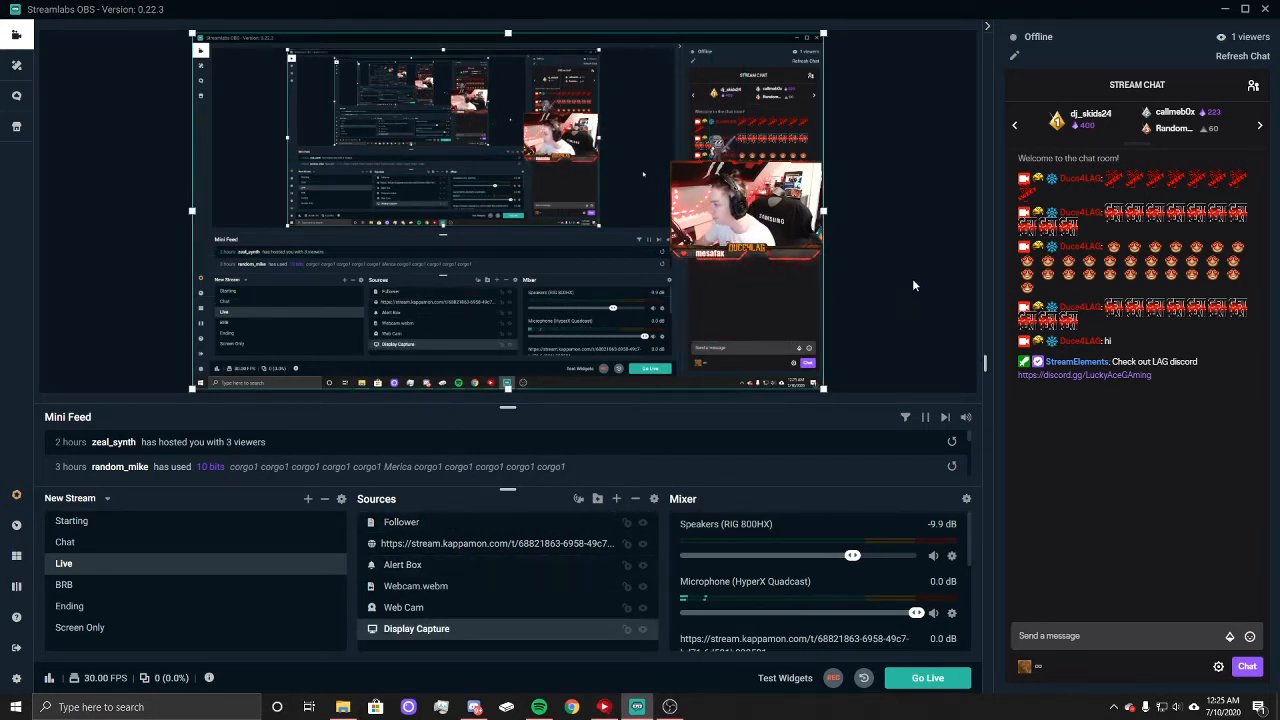
# Step: Add the existing Subscriber stream label source to the Live scene
pyautogui.click(616, 500)
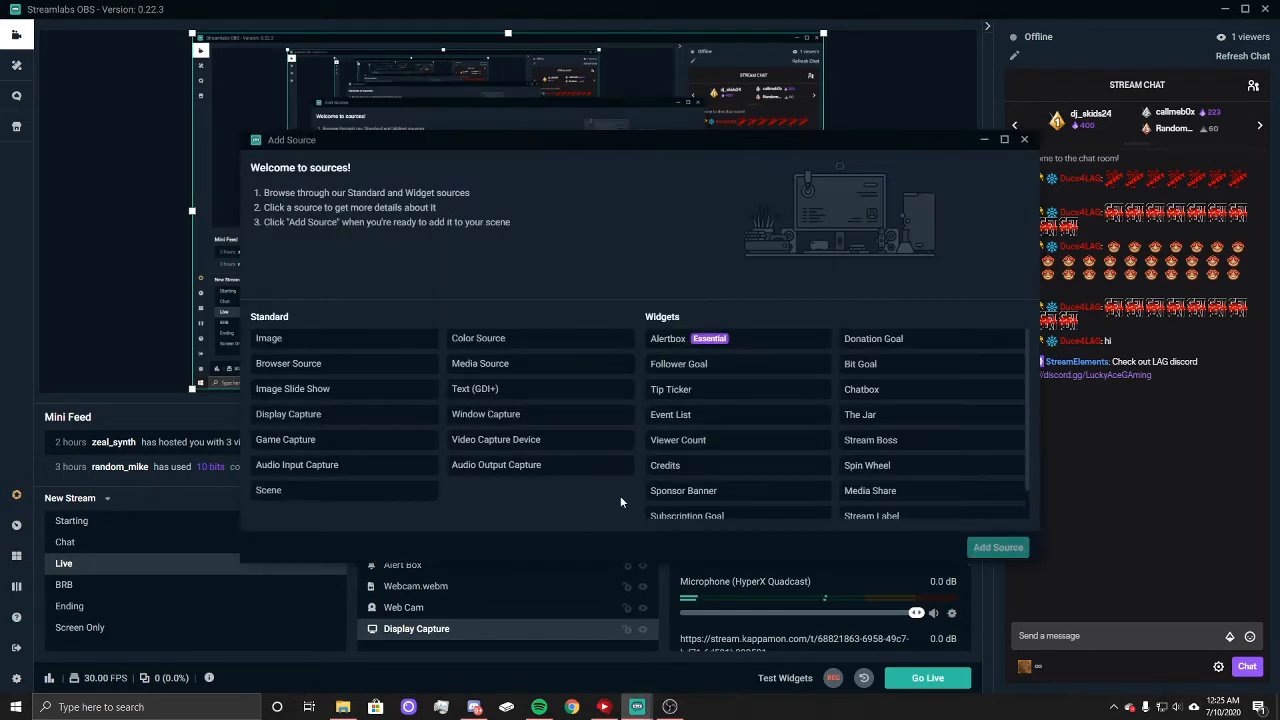
pyautogui.scroll(-1, 870, 480)
pyautogui.click(870, 485)
pyautogui.click(996, 547)
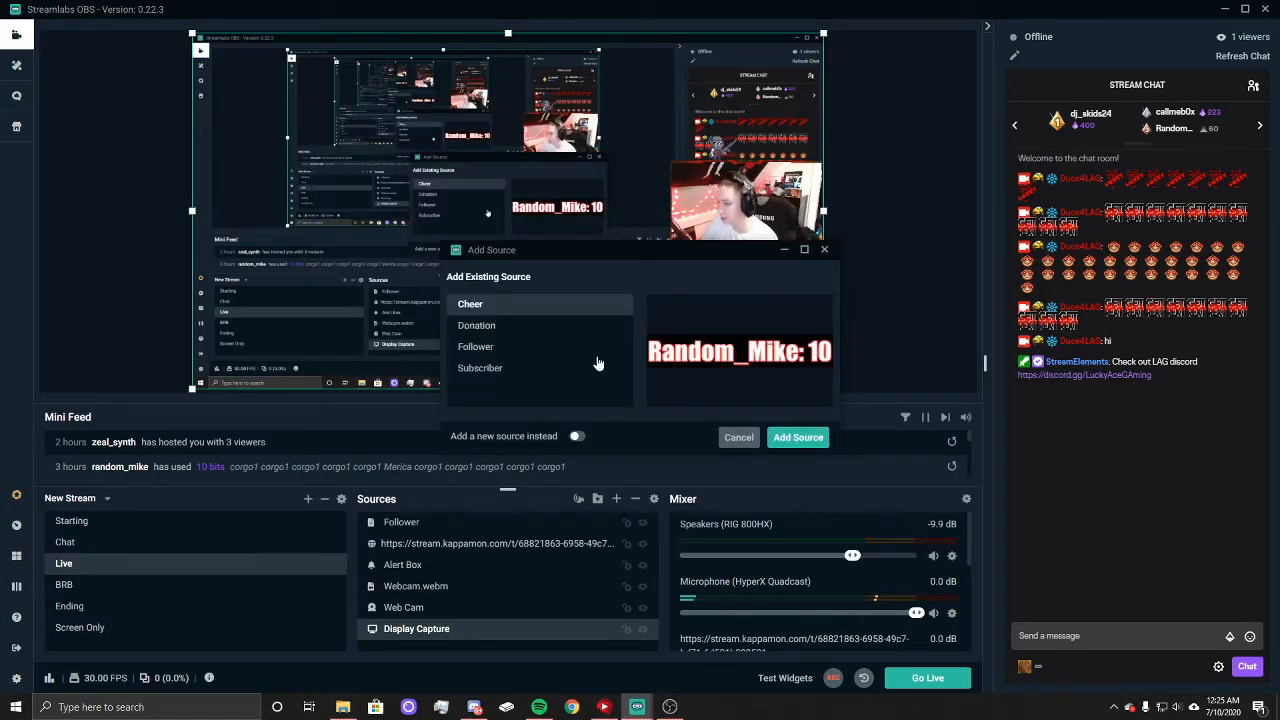
pyautogui.click(579, 437)
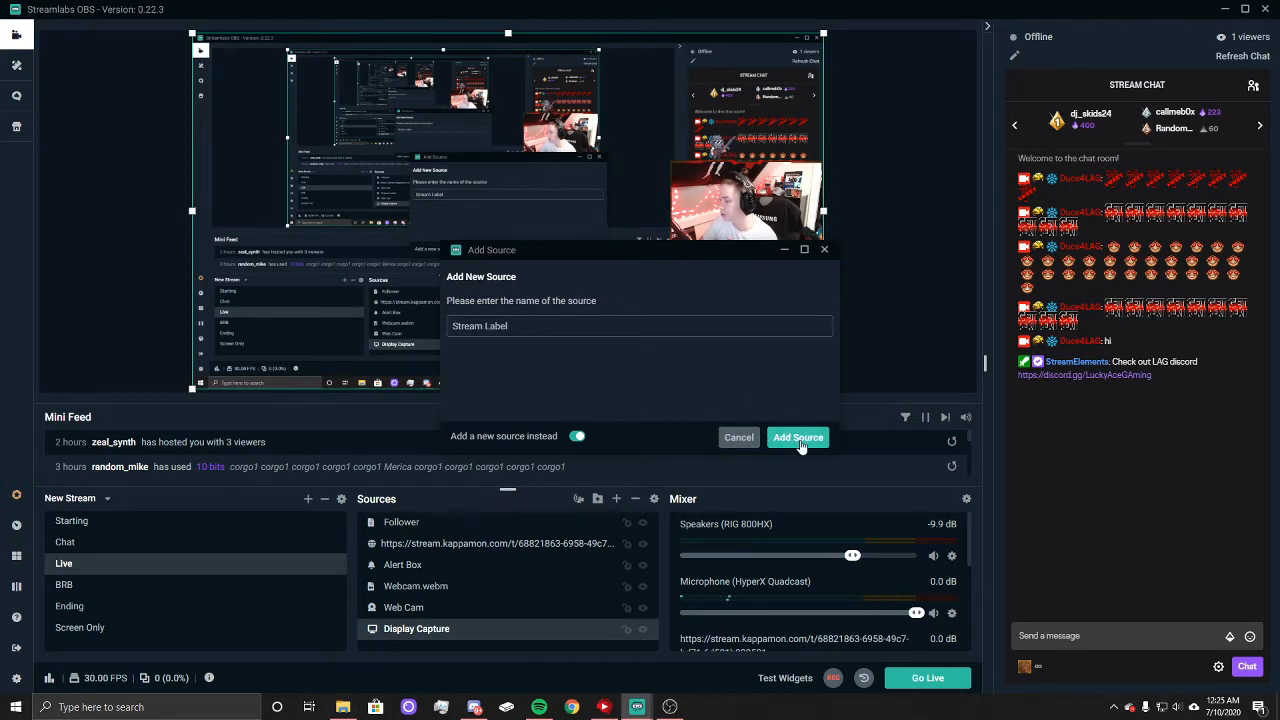
pyautogui.click(578, 437)
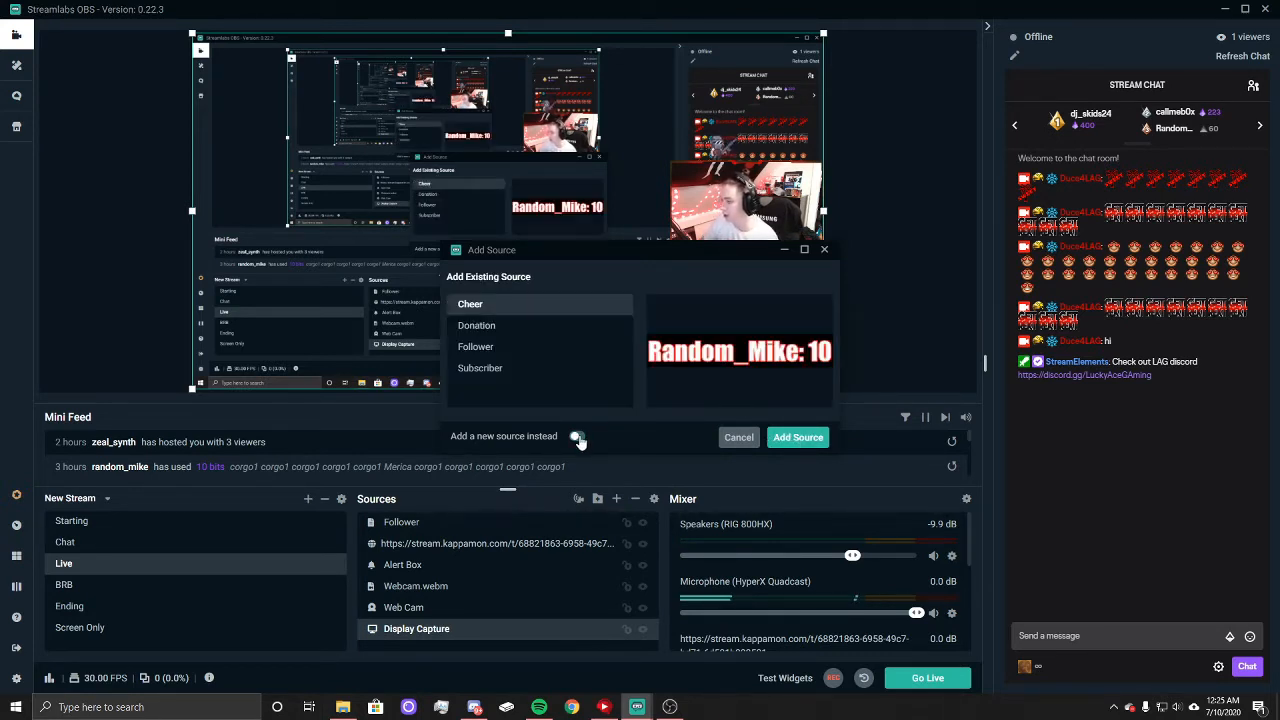
pyautogui.click(485, 372)
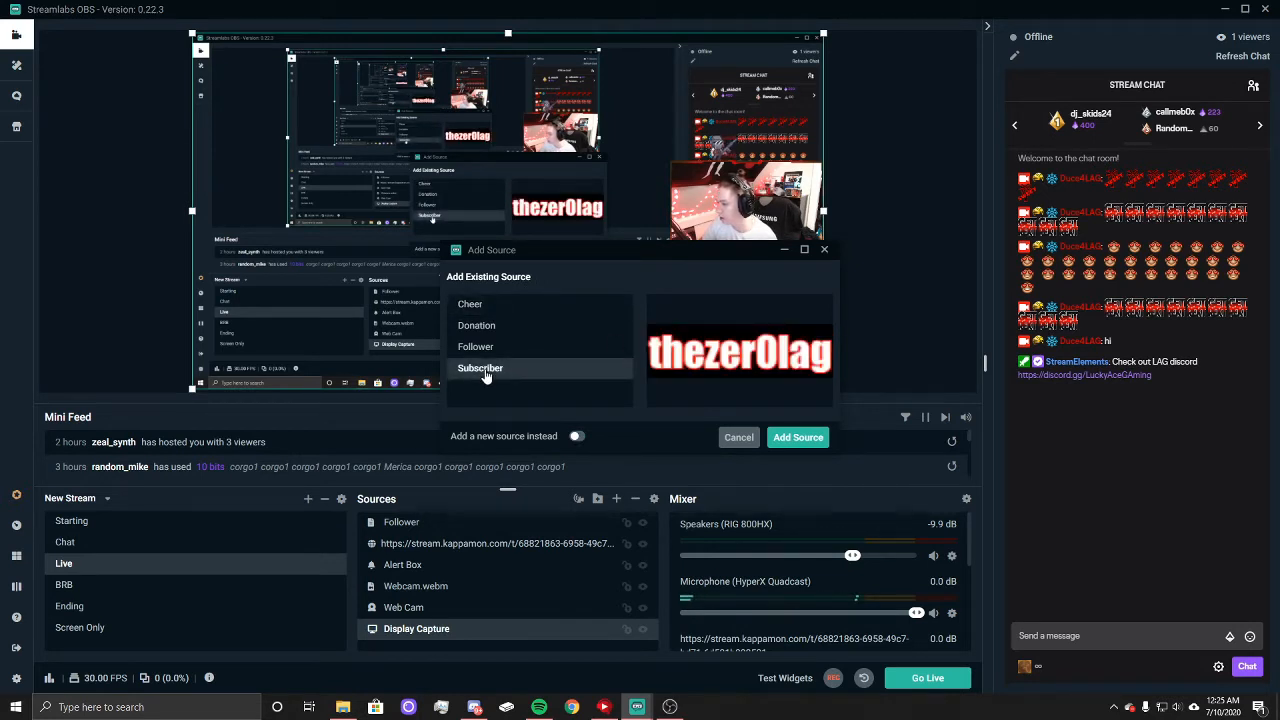
pyautogui.click(470, 304)
pyautogui.click(477, 325)
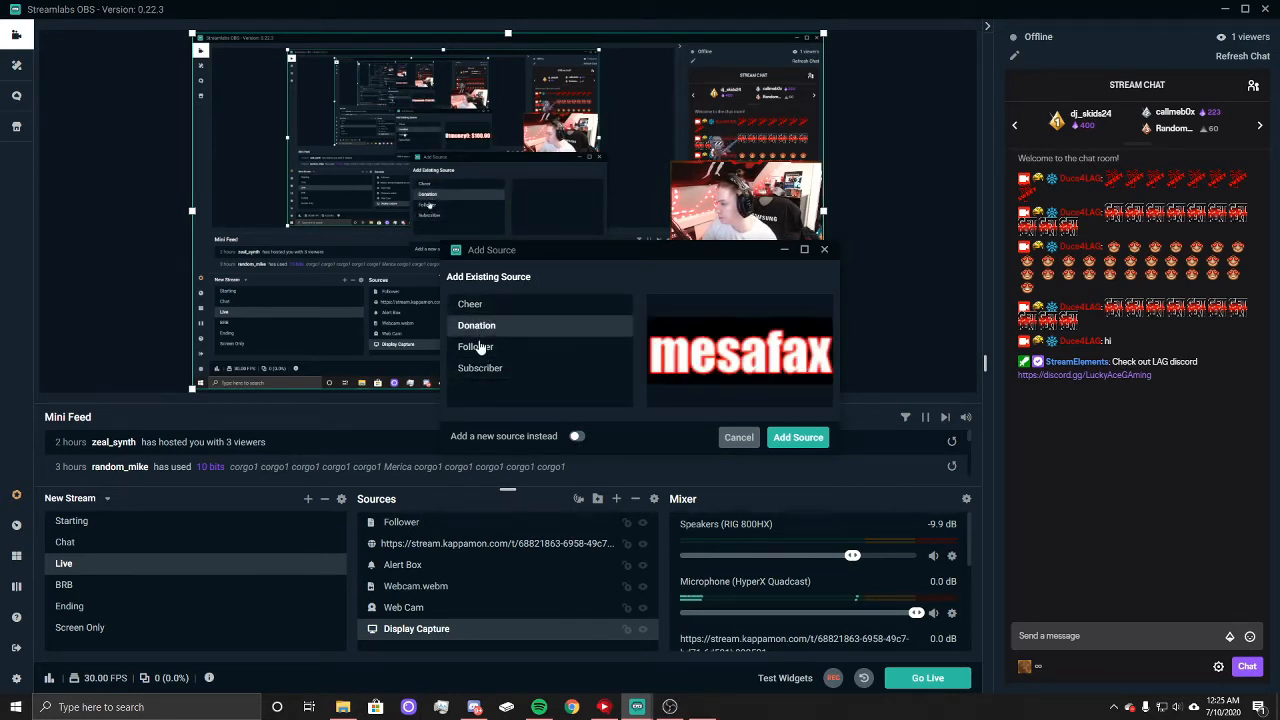
pyautogui.click(478, 346)
pyautogui.click(480, 372)
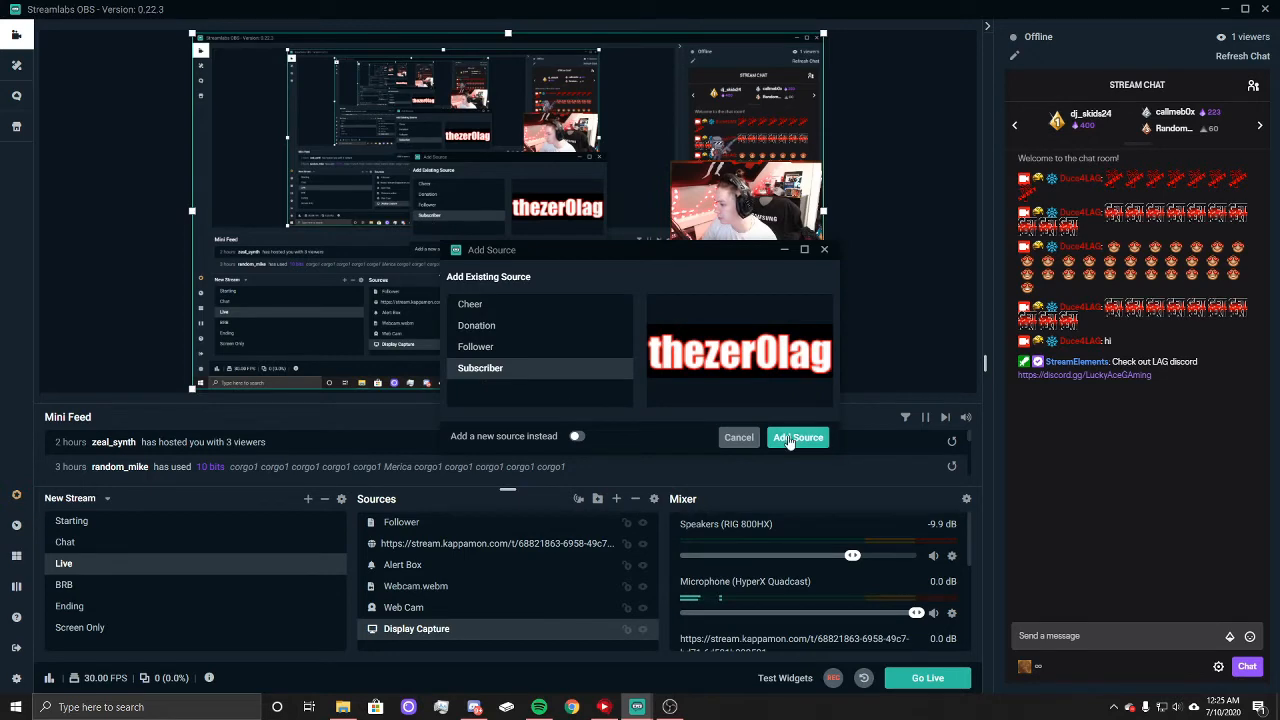
pyautogui.click(797, 437)
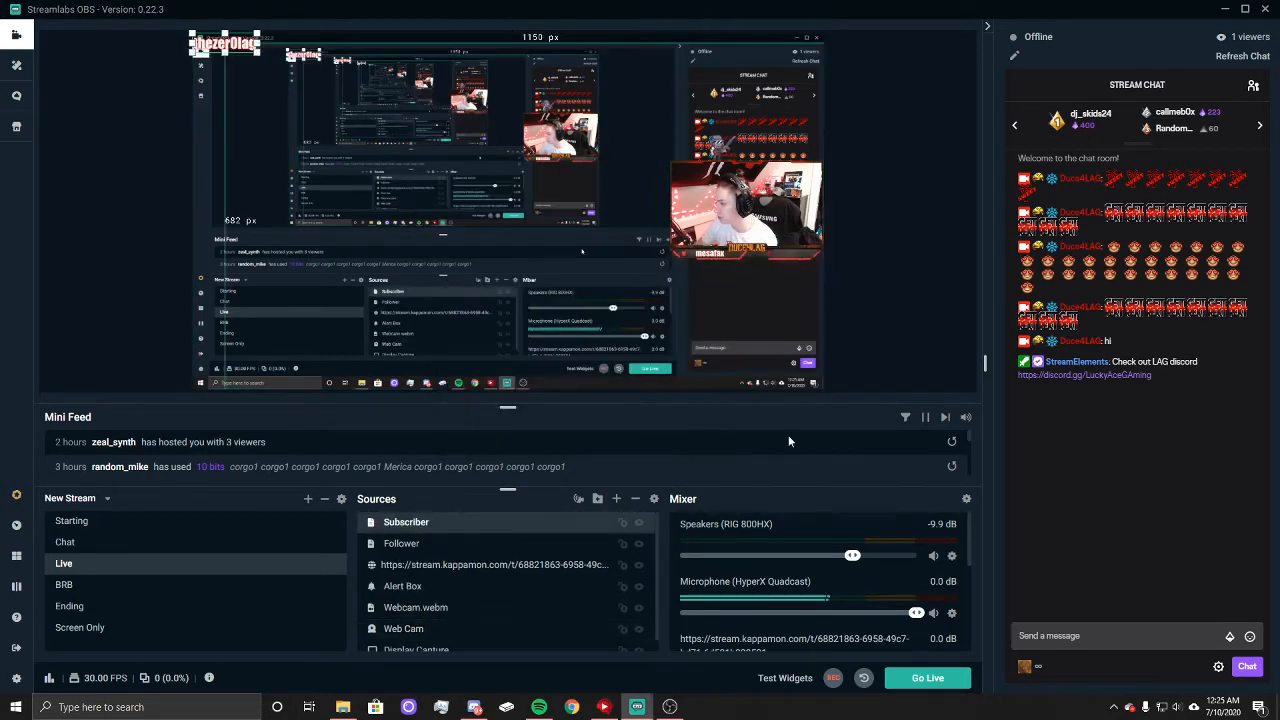
# Step: Scale the Subscriber label down and place it at the lower-right part of the webcam frame, level with the Follower label
pyautogui.moveTo(226, 43); pyautogui.dragTo(792, 258)
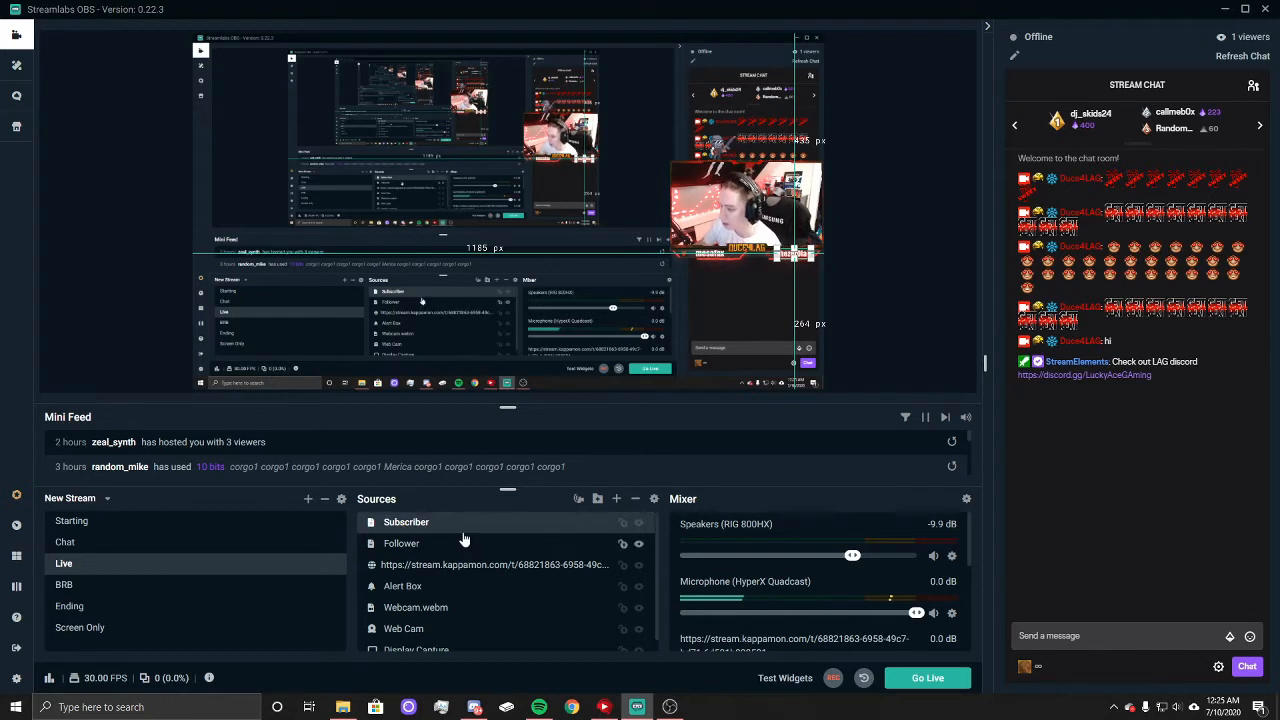
pyautogui.click(428, 543)
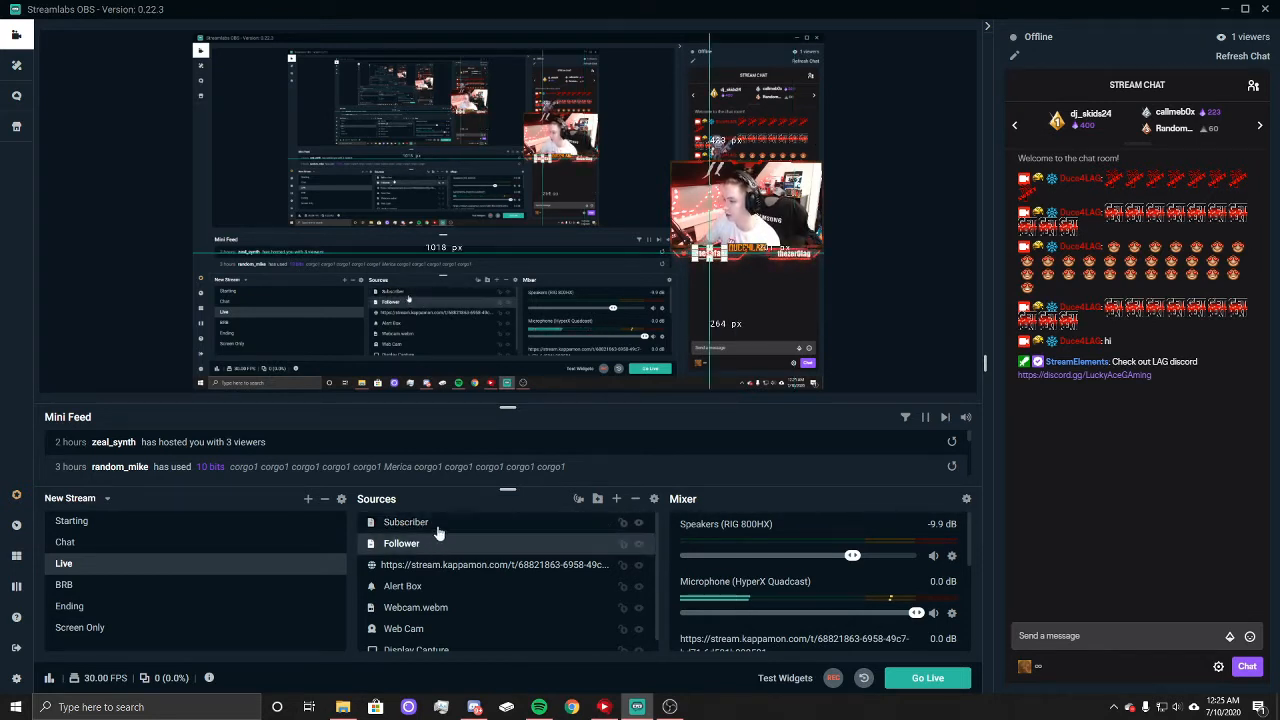
pyautogui.click(437, 525)
pyautogui.click(449, 545)
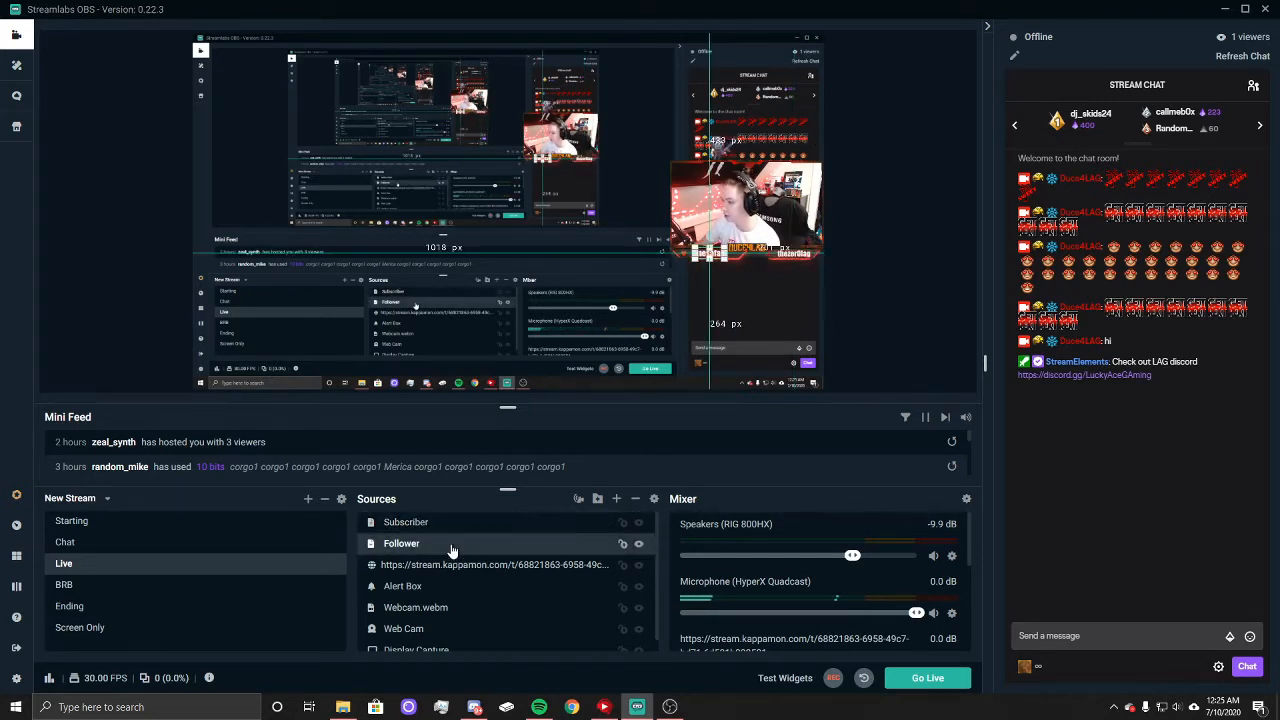
# Step: Fine-tune the Subscriber label's position to about 1184 px from the canvas's left and 265 px from its bottom
pyautogui.click(813, 220)
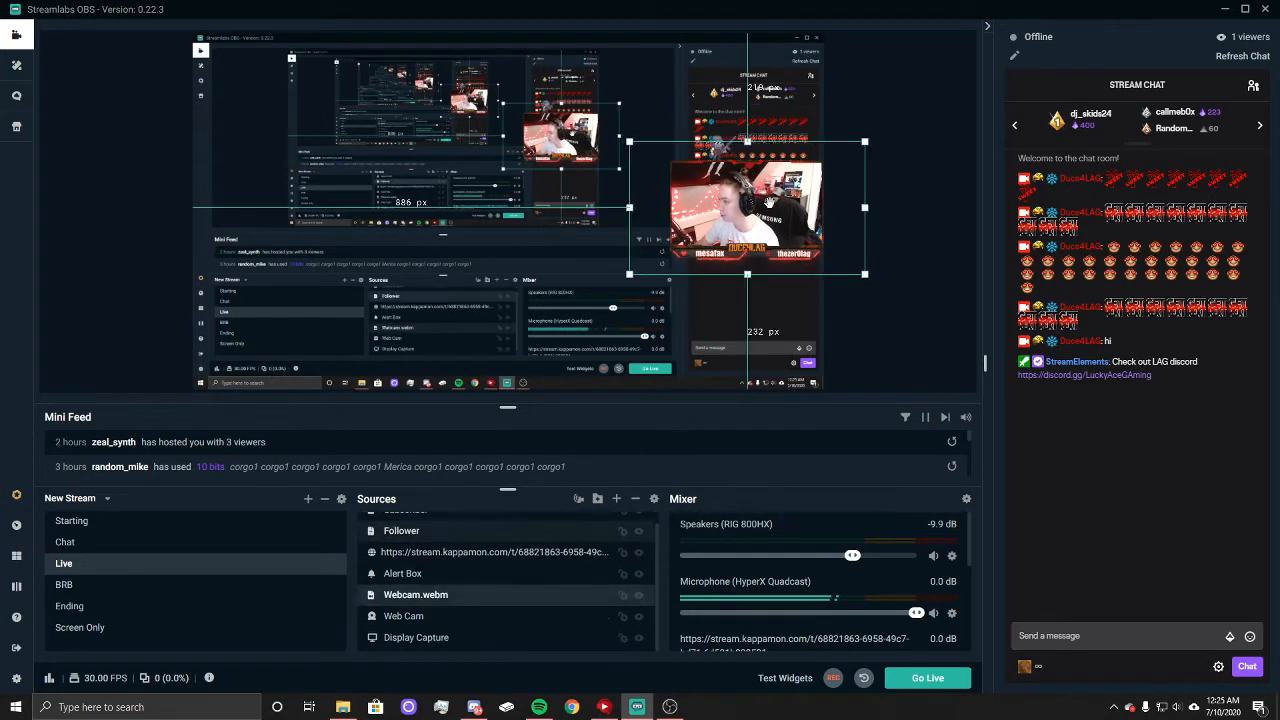
pyautogui.click(690, 205)
pyautogui.moveTo(709, 256); pyautogui.dragTo(726, 279)
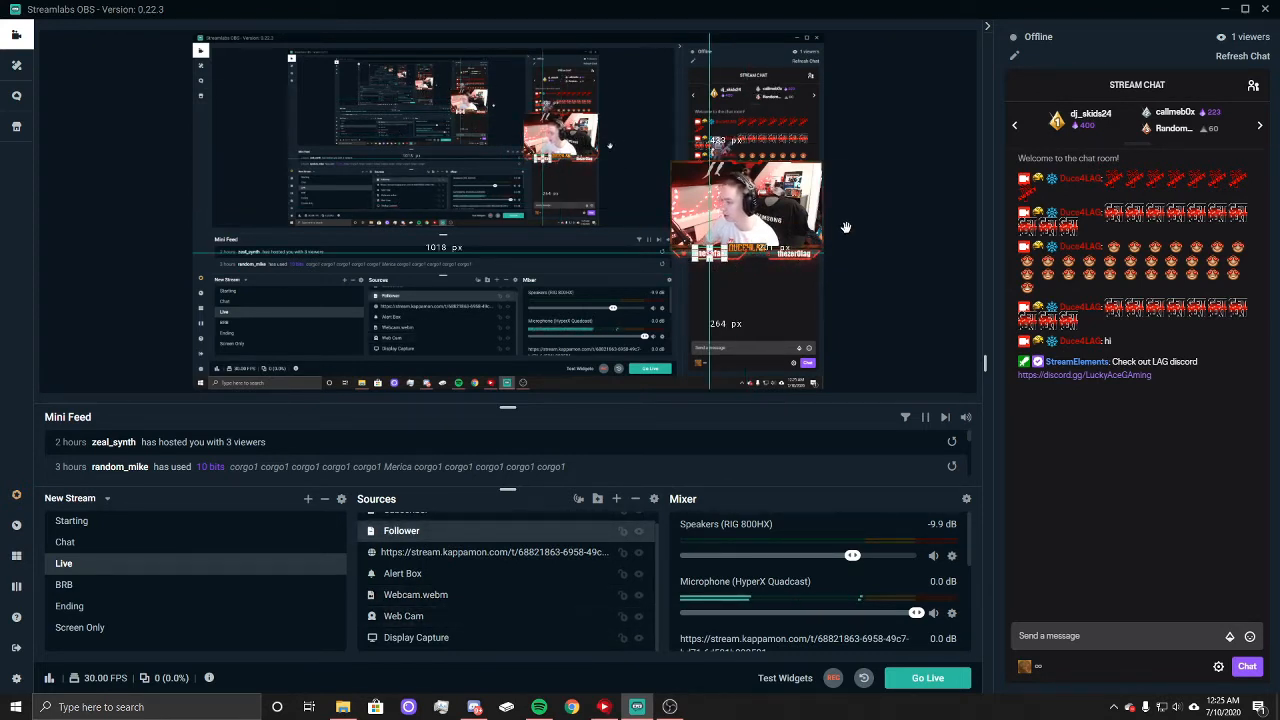
pyautogui.scroll(1, 532, 521)
pyautogui.click(443, 523)
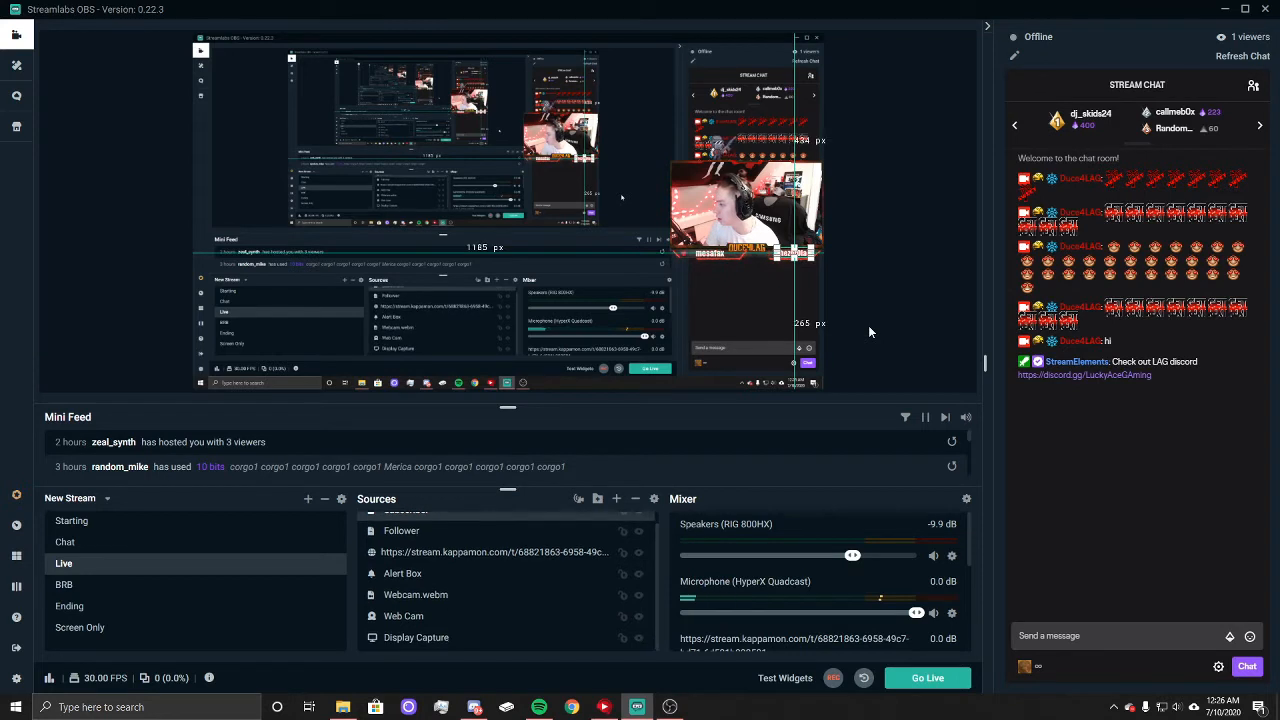
pyautogui.click(894, 302)
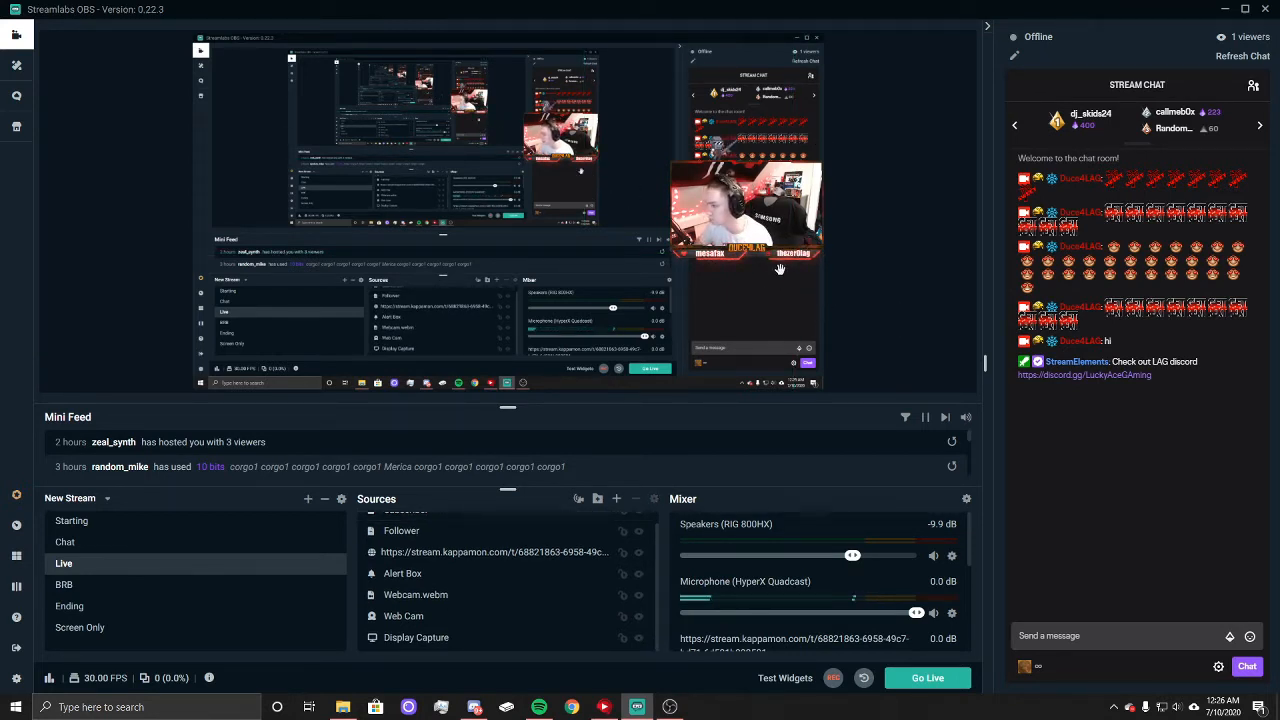
pyautogui.scroll(1, 465, 537)
pyautogui.click(437, 523)
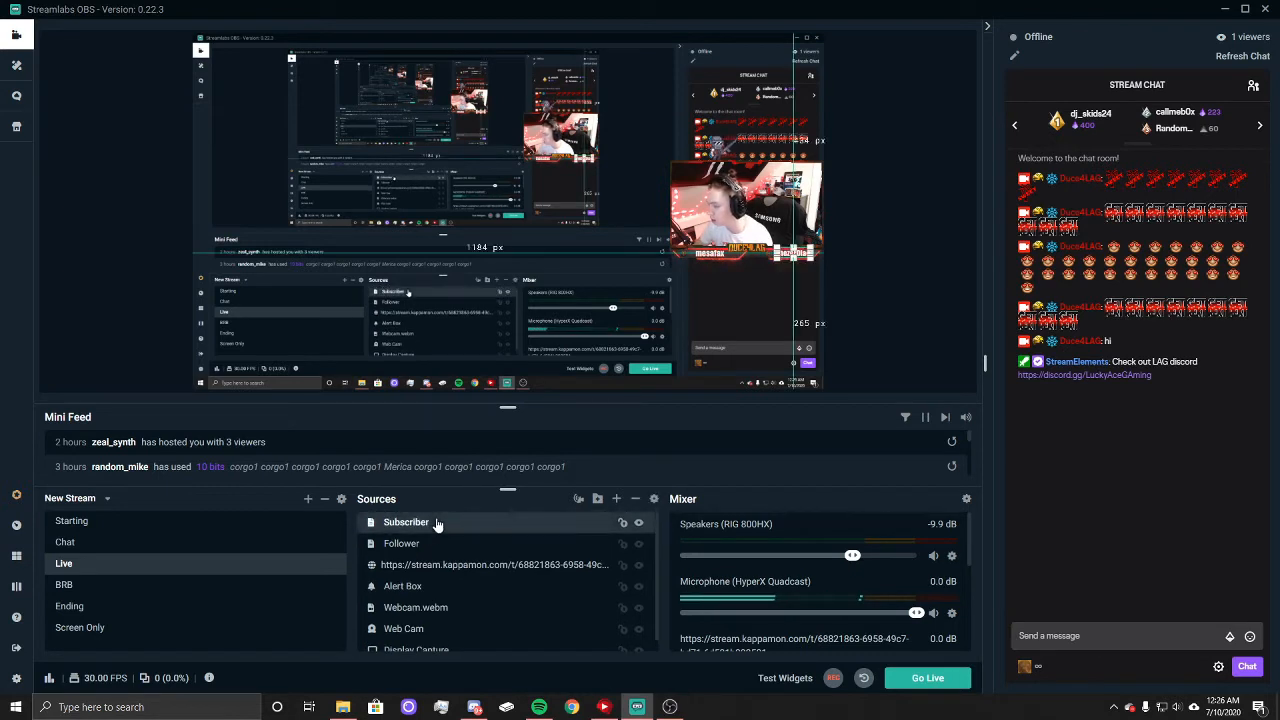
pyautogui.click(904, 306)
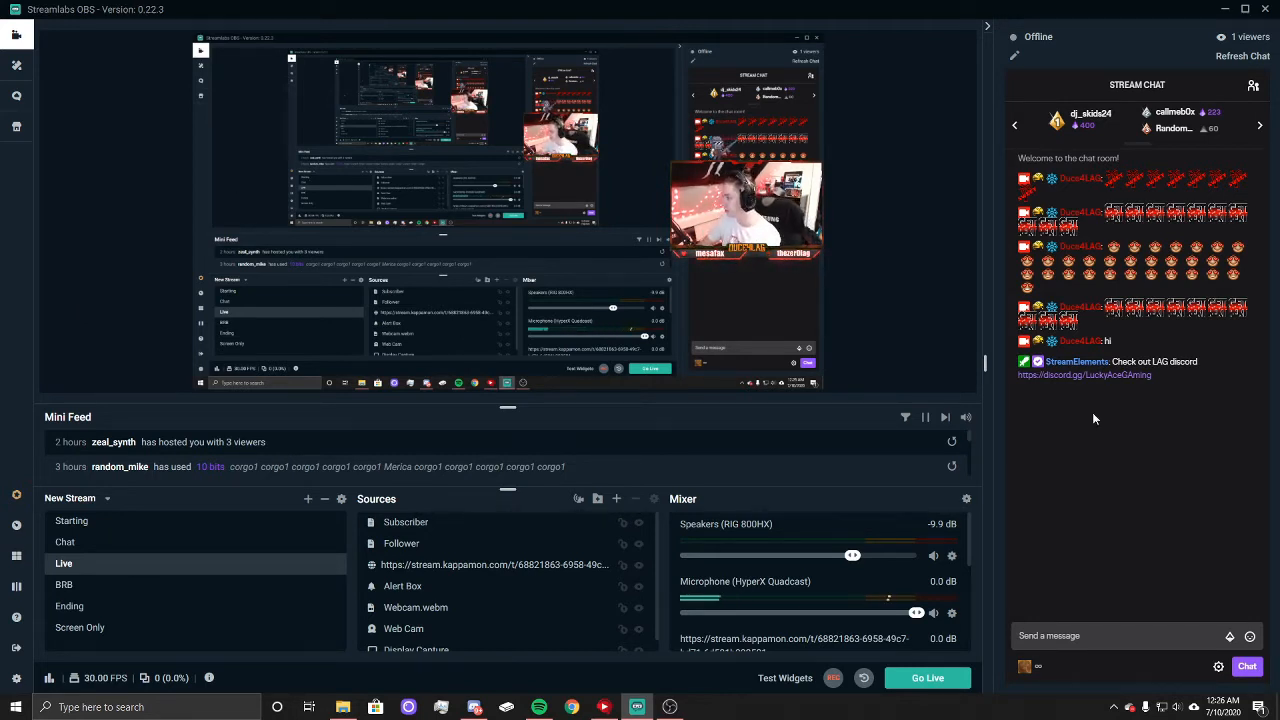
# Step: Add a new Alertbox widget source named Alertbox to the BRB scene, review its general, moderator and source settings, and keep the defaults
pyautogui.click(62, 586)
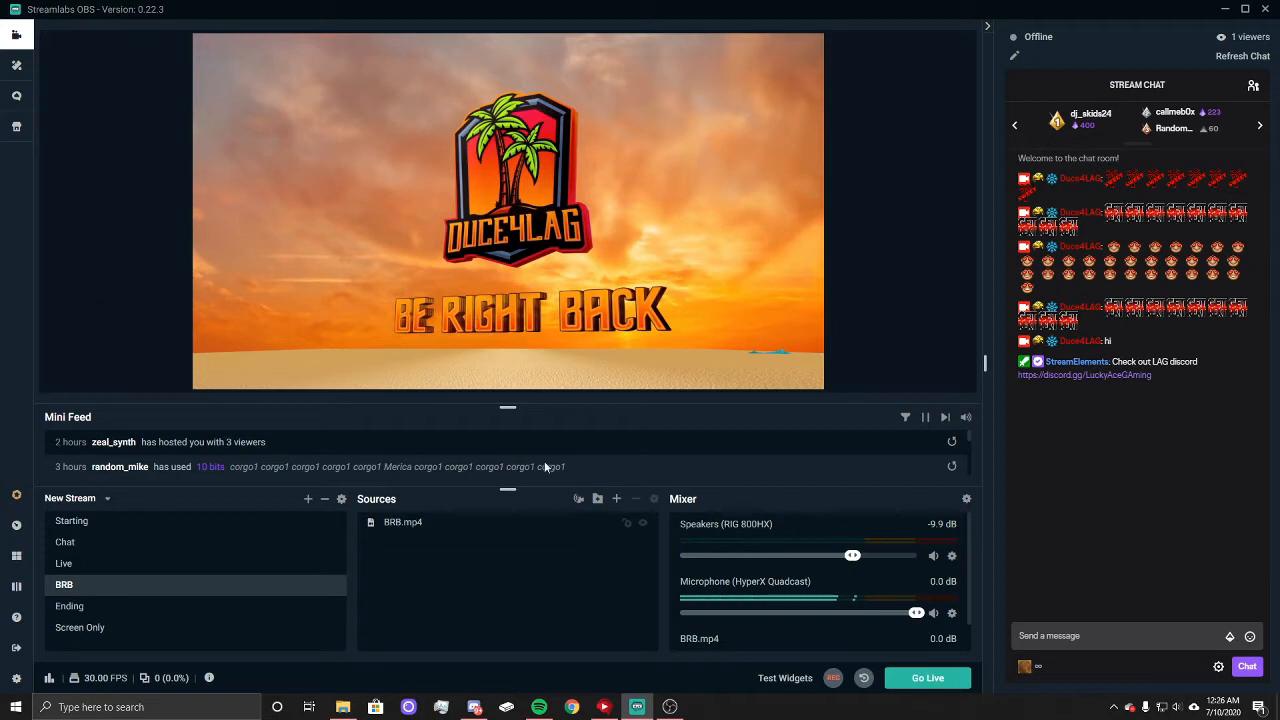
pyautogui.click(617, 499)
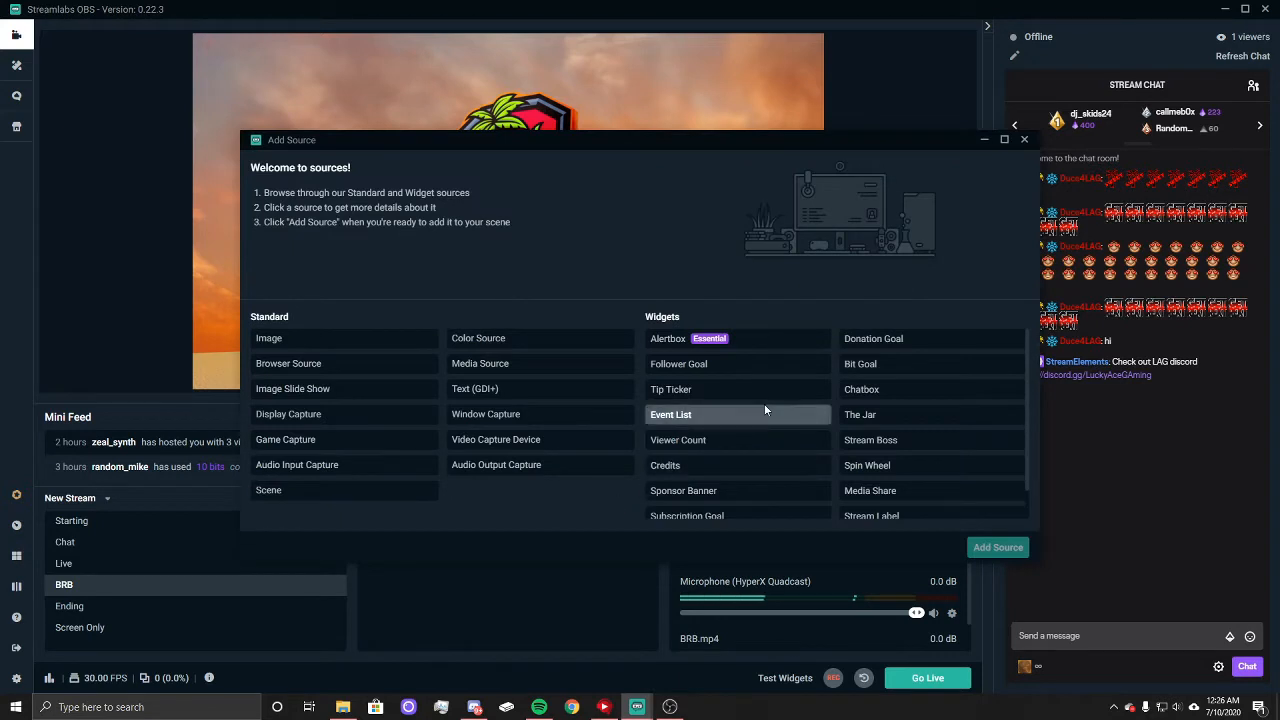
pyautogui.click(766, 412)
pyautogui.click(670, 341)
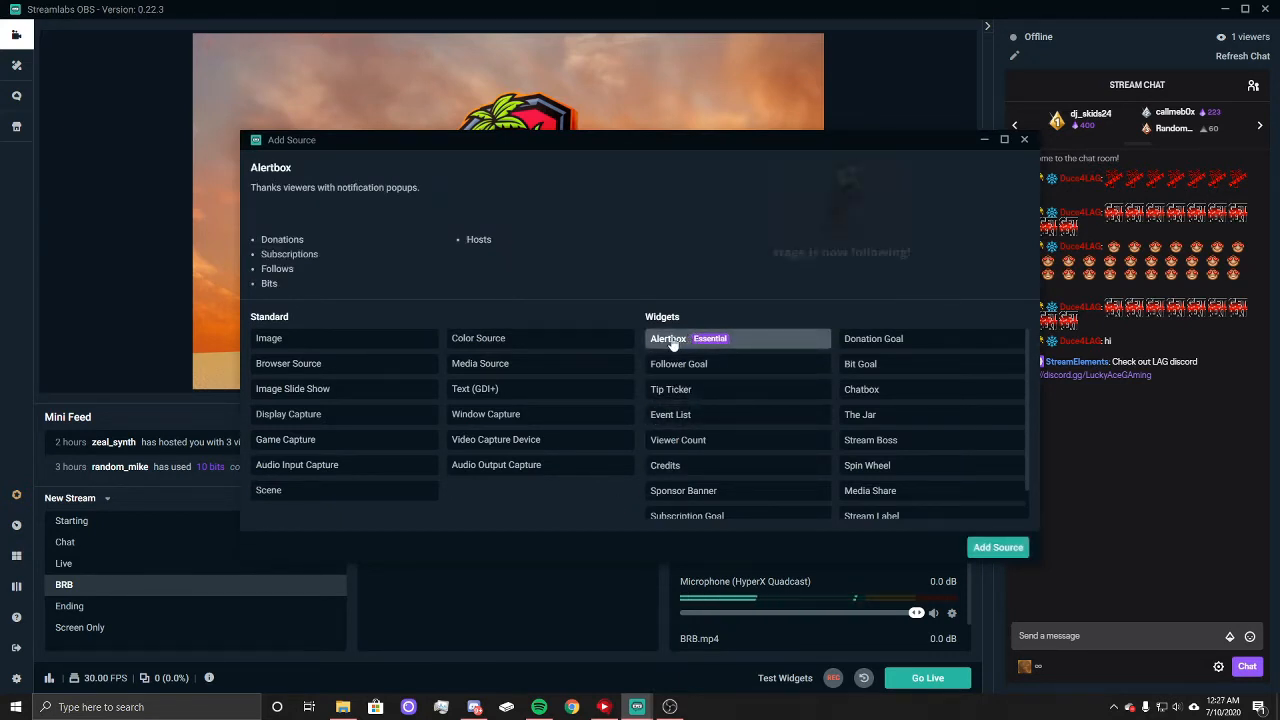
pyautogui.click(997, 548)
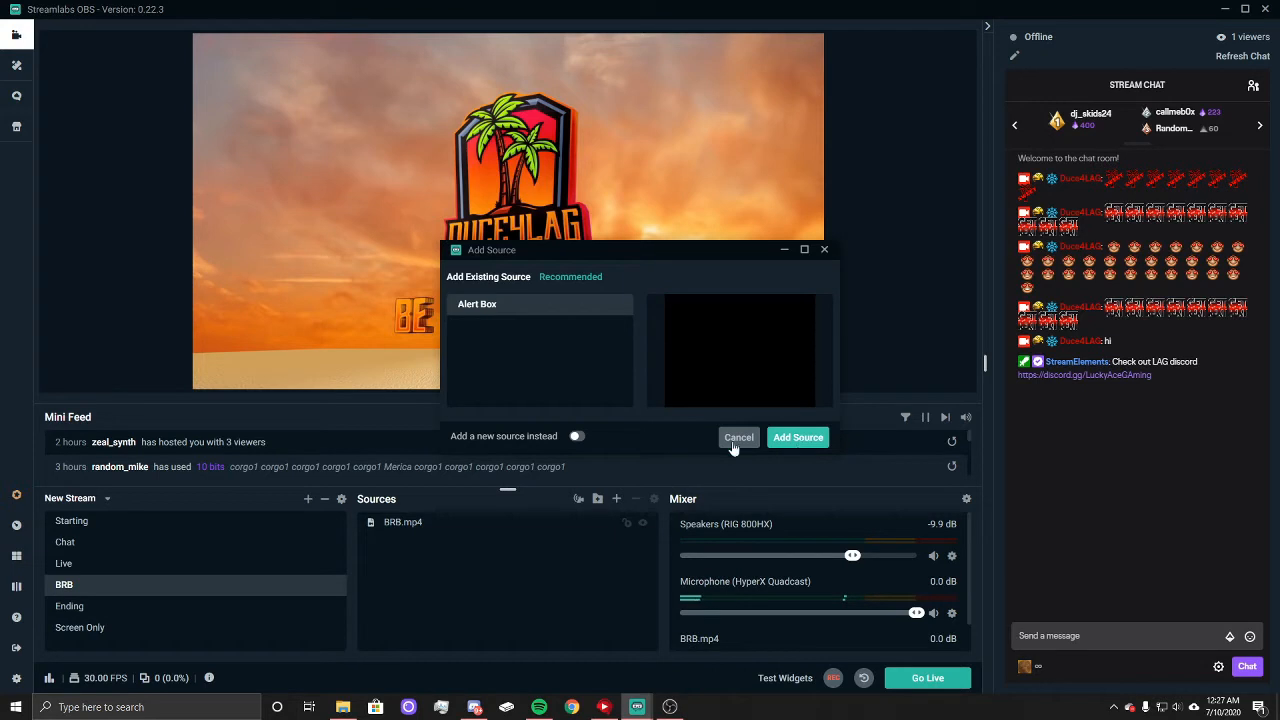
pyautogui.click(577, 436)
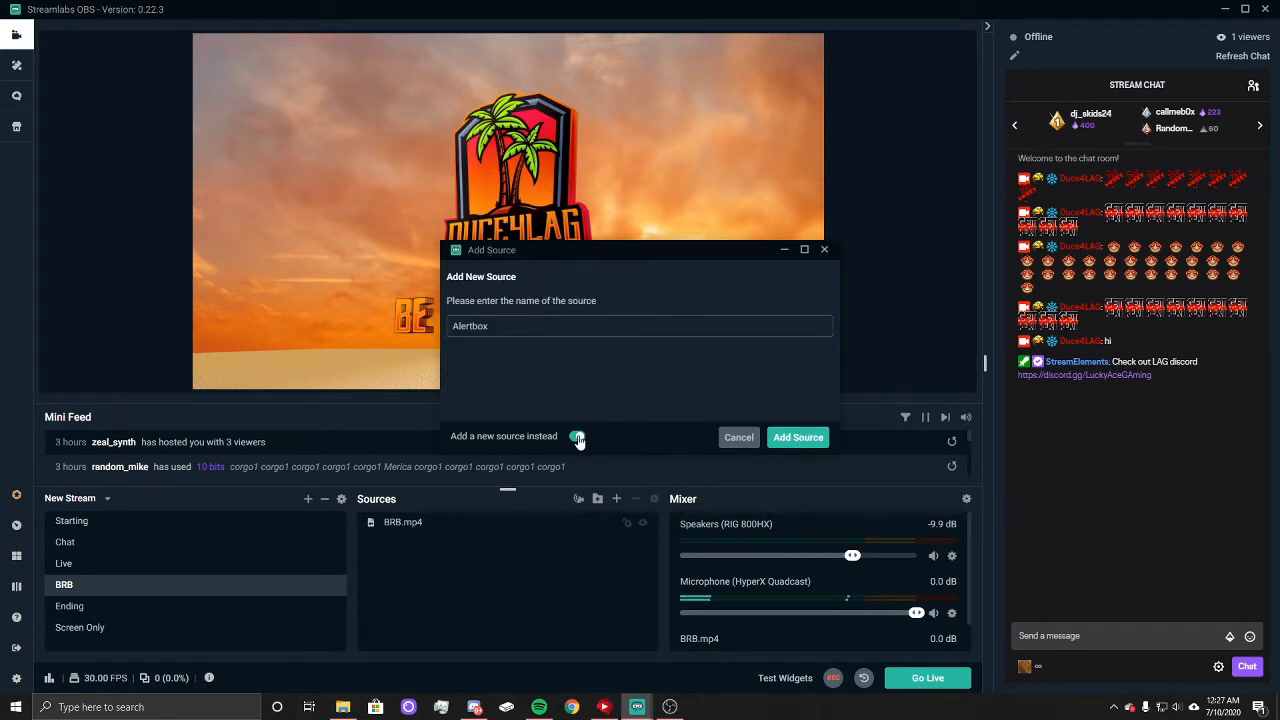
pyautogui.click(797, 438)
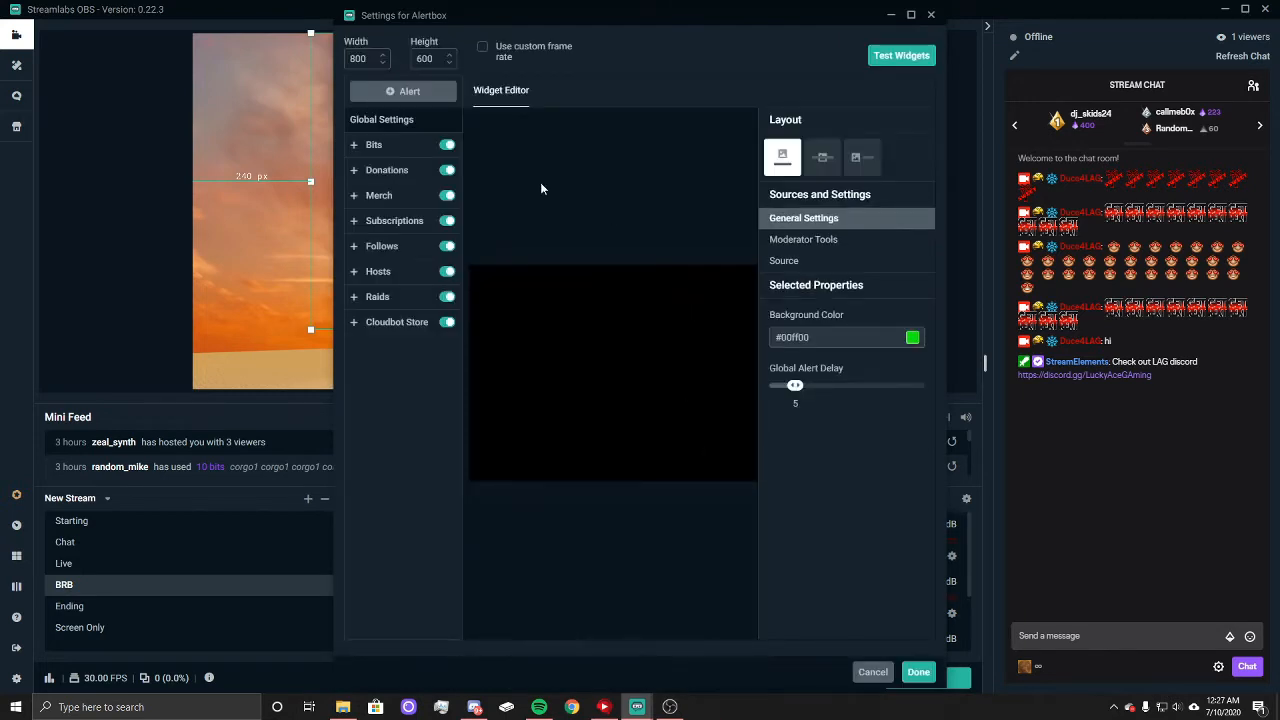
pyautogui.click(810, 240)
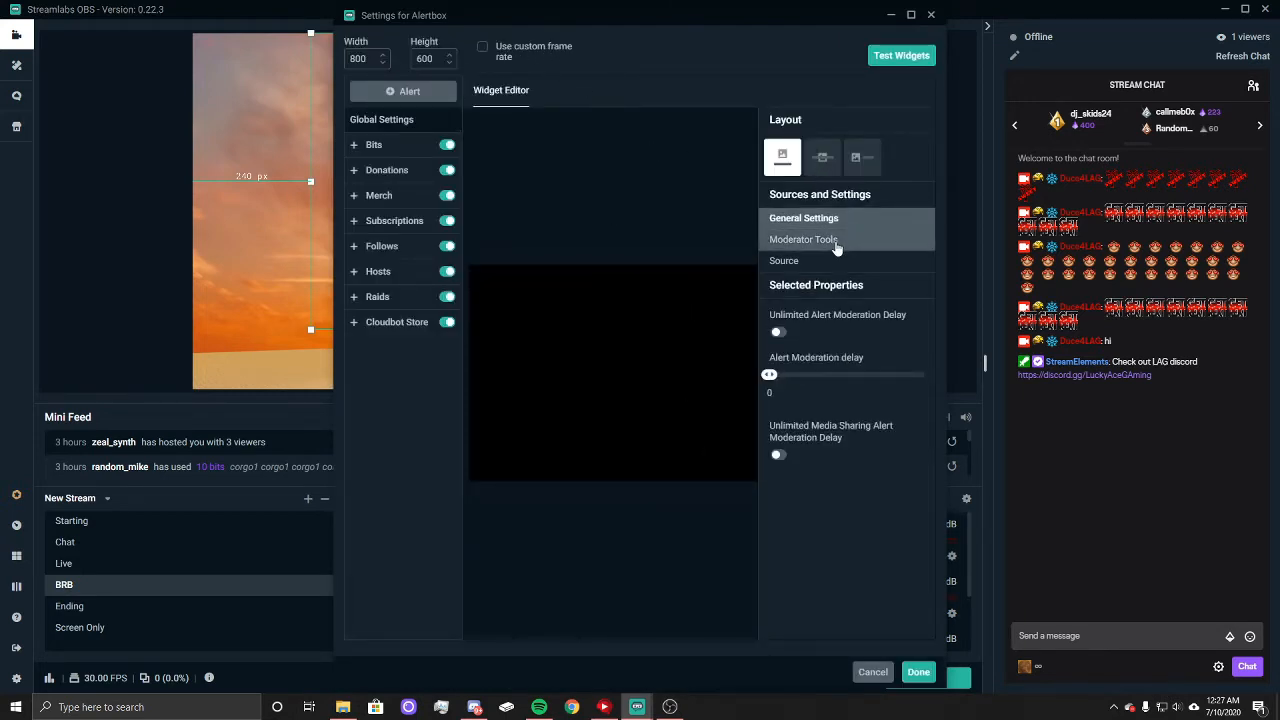
pyautogui.click(790, 261)
pyautogui.click(837, 224)
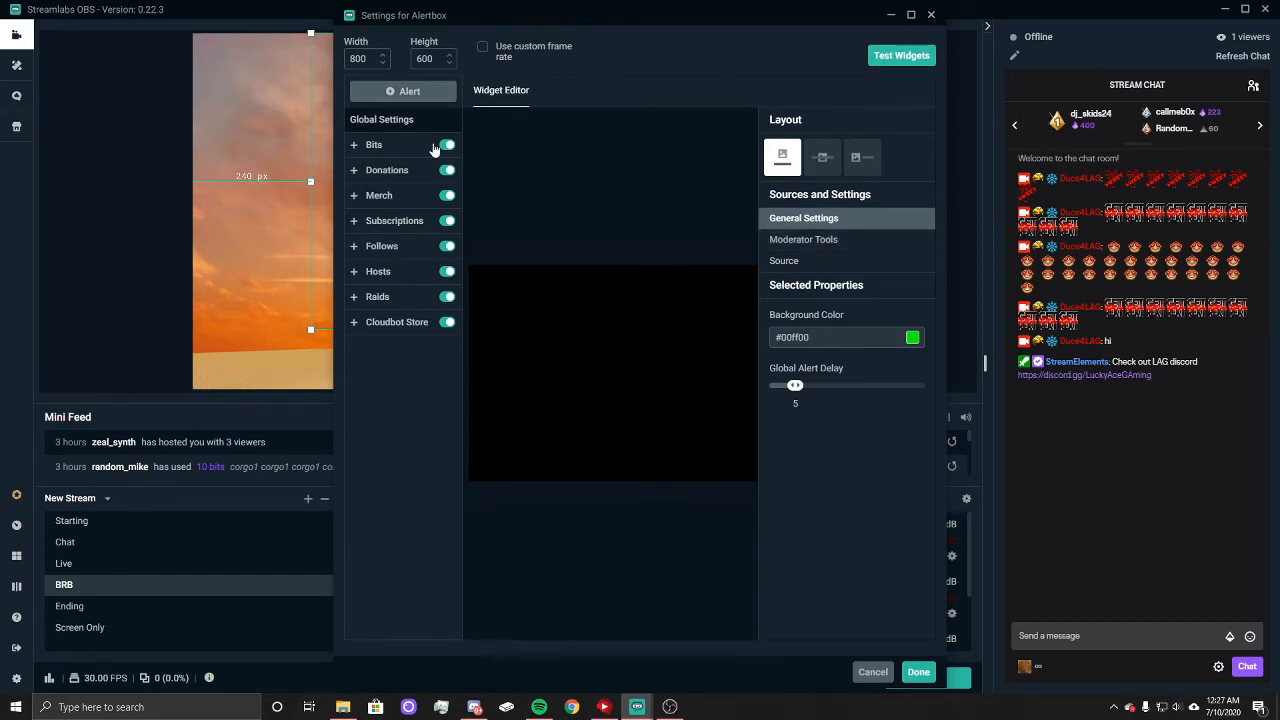
pyautogui.click(930, 16)
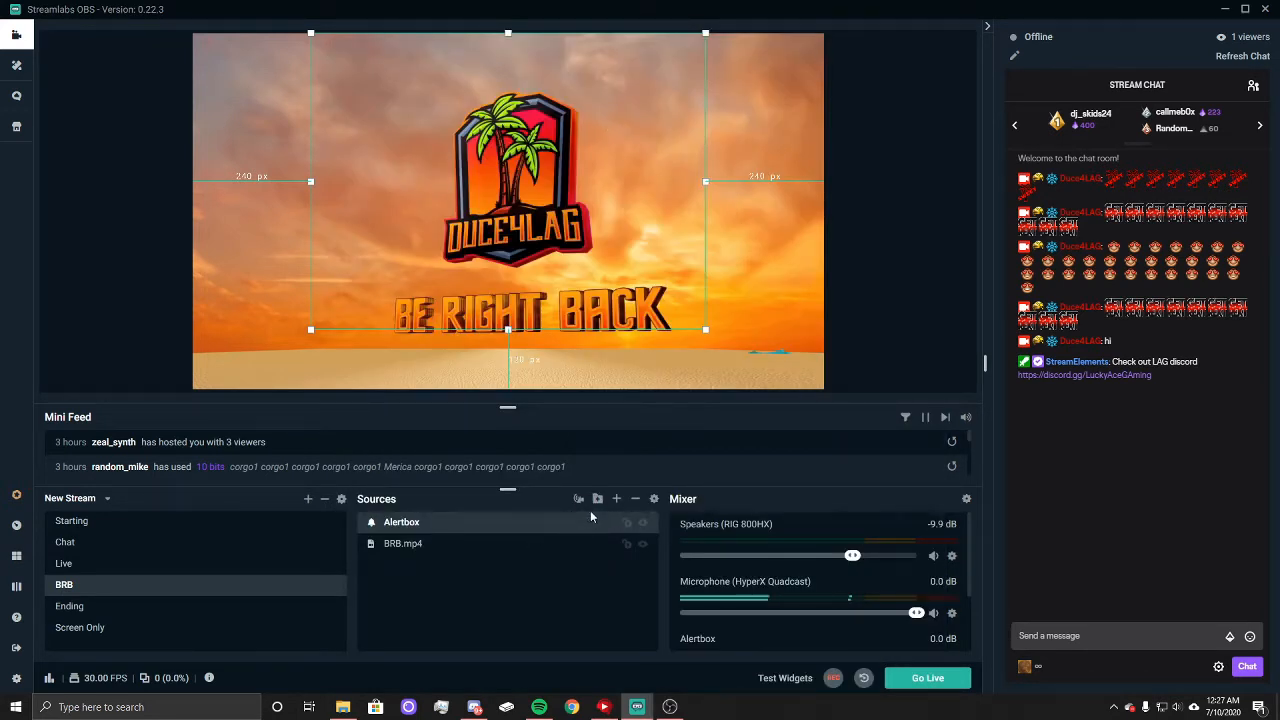
# Step: Scale the Alertbox down into the canvas's lower-left corner, about 506 px from the top, checking it with test subscription and follow alerts
pyautogui.moveTo(781, 690)
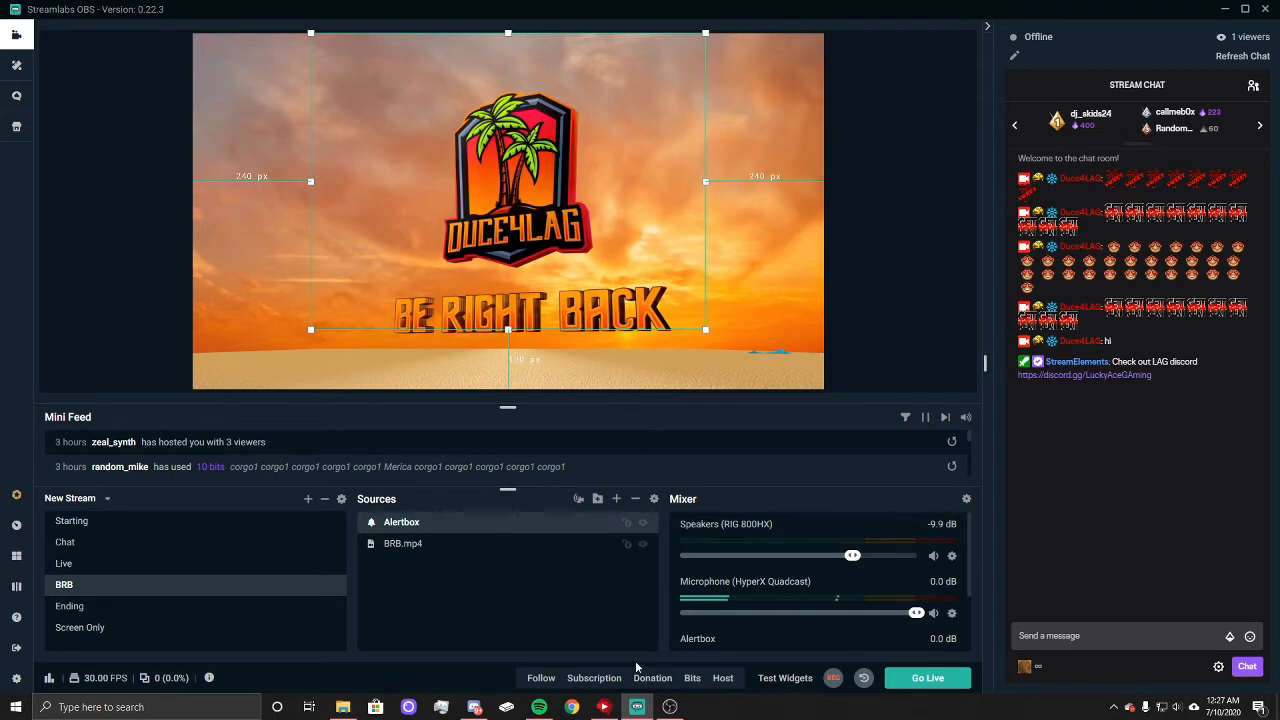
pyautogui.click(594, 679)
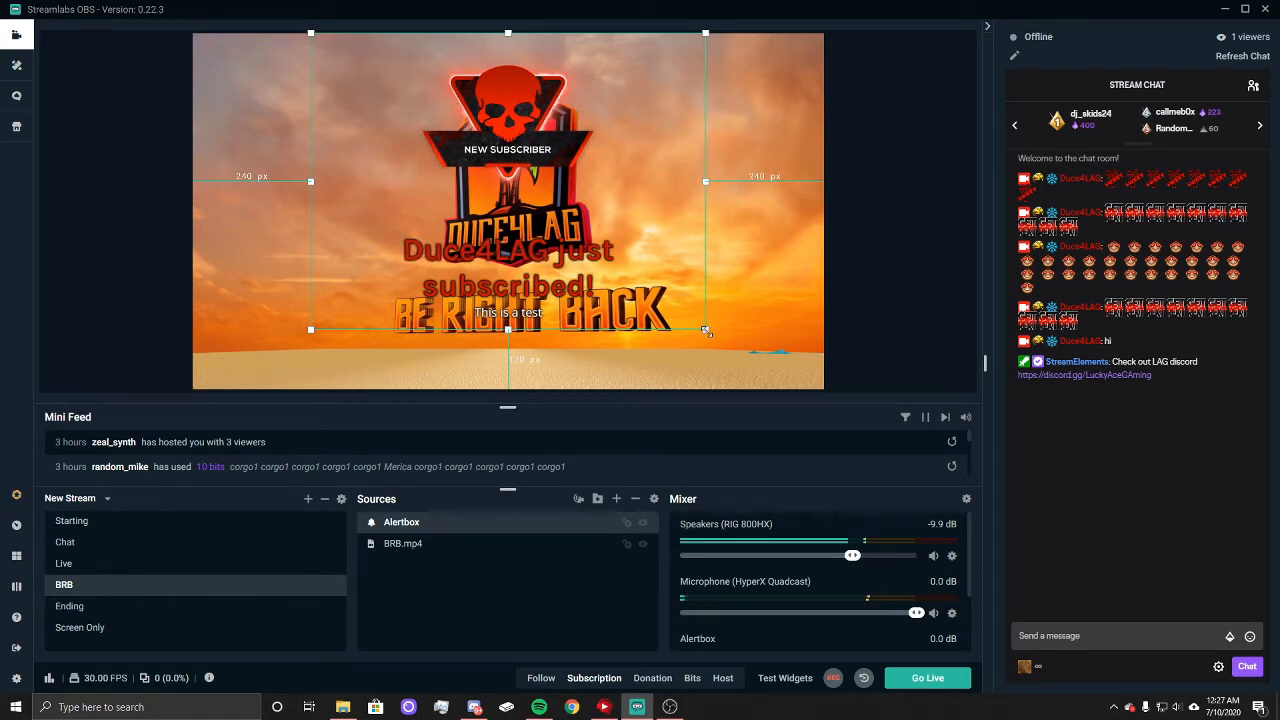
pyautogui.moveTo(706, 331); pyautogui.dragTo(467, 137)
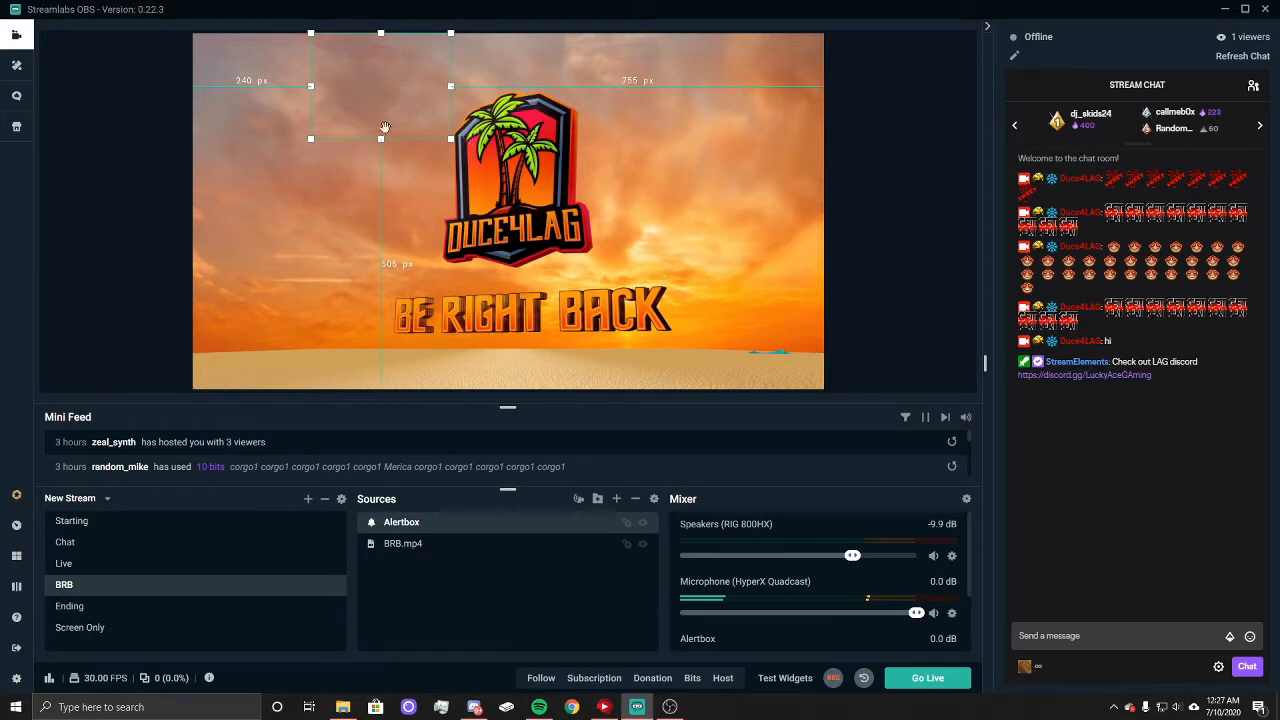
pyautogui.moveTo(372, 66); pyautogui.dragTo(255, 318)
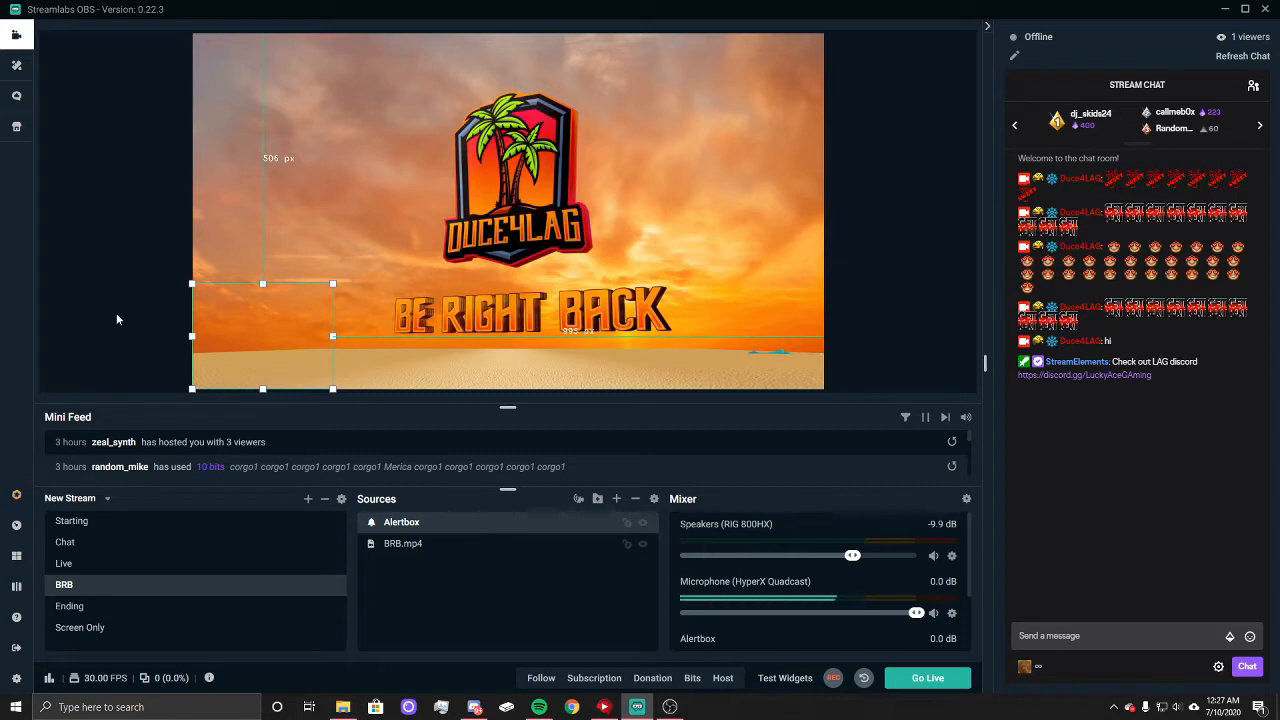
pyautogui.click(541, 679)
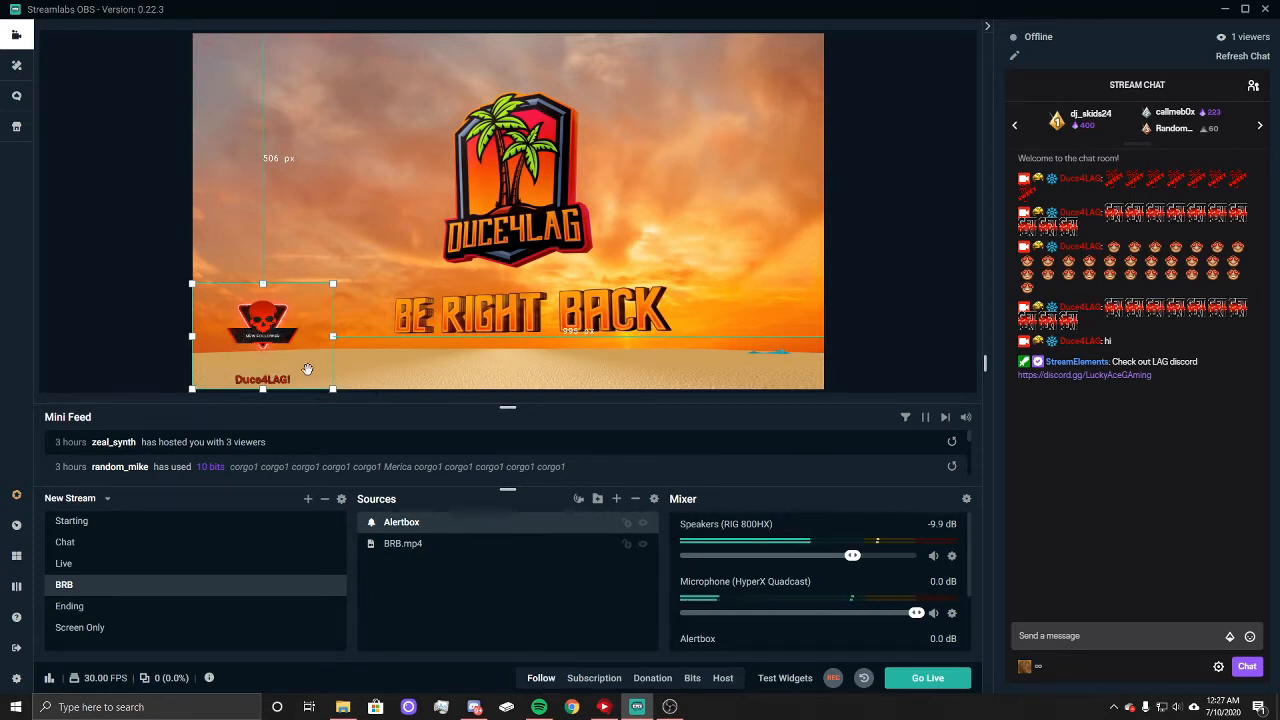
pyautogui.click(106, 296)
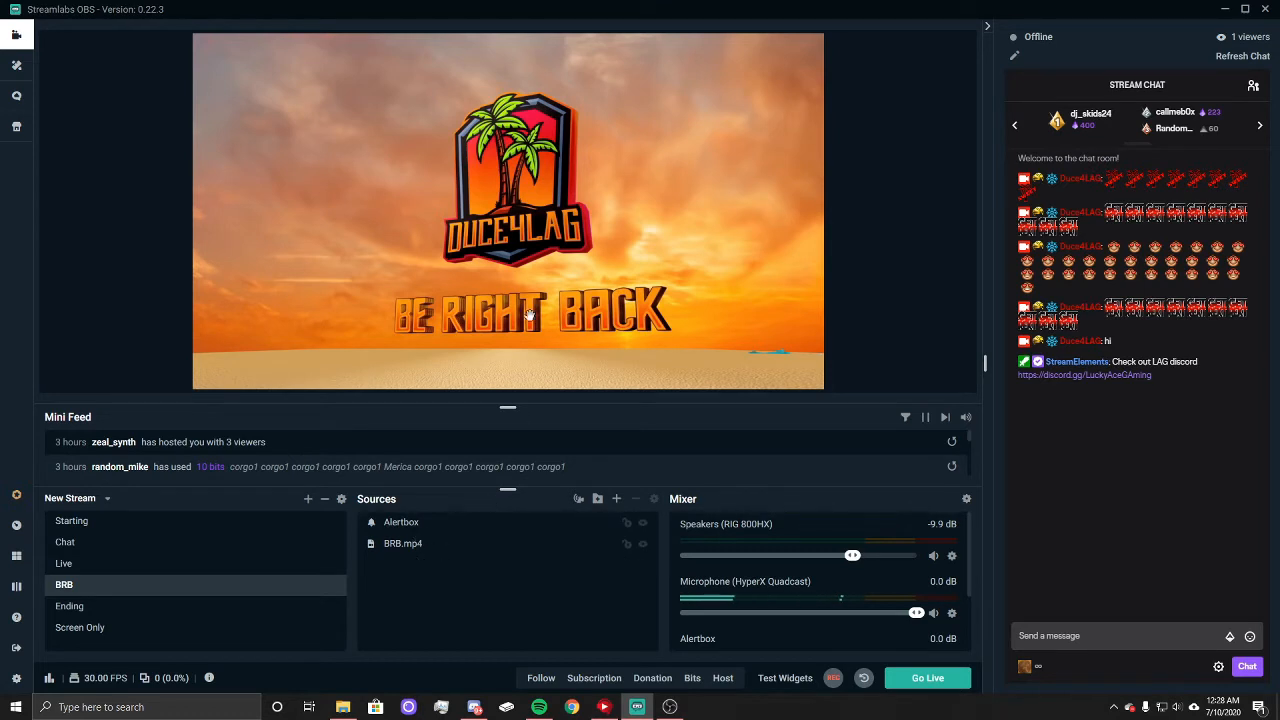
# Step: Check the Ending scene, then add the existing Display Capture source to the empty Screen Only scene
pyautogui.click(77, 608)
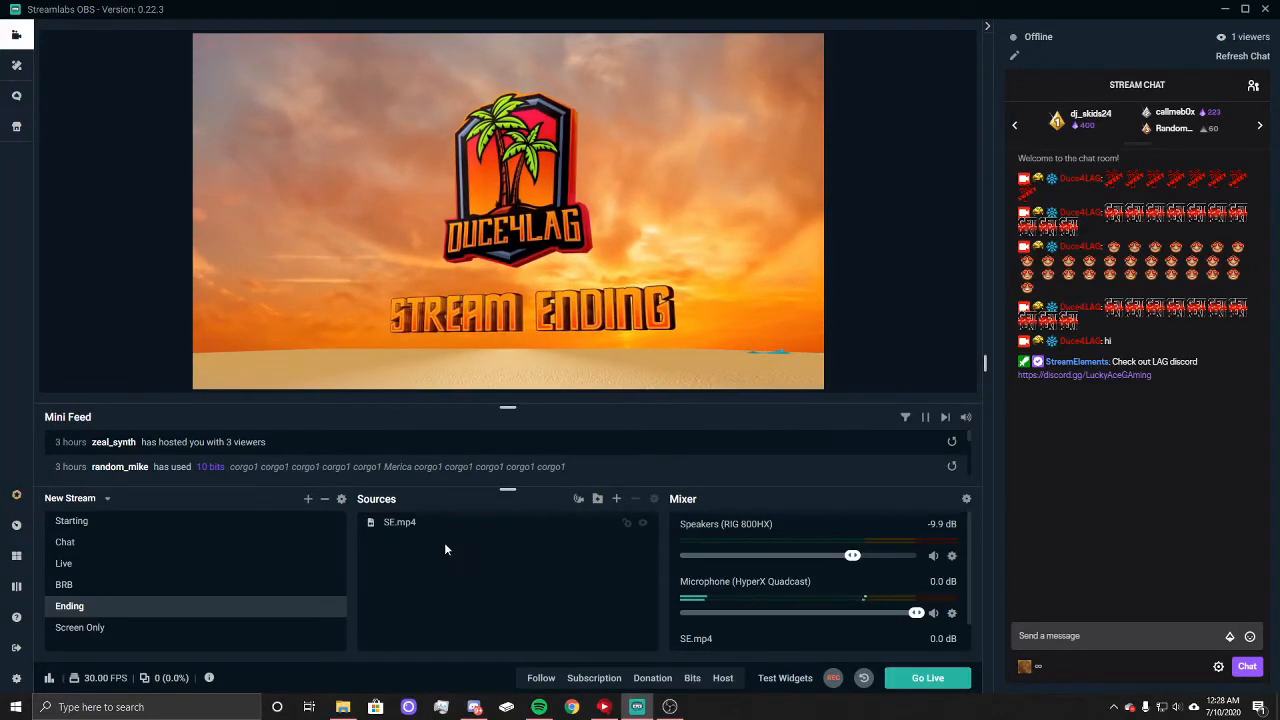
pyautogui.click(88, 630)
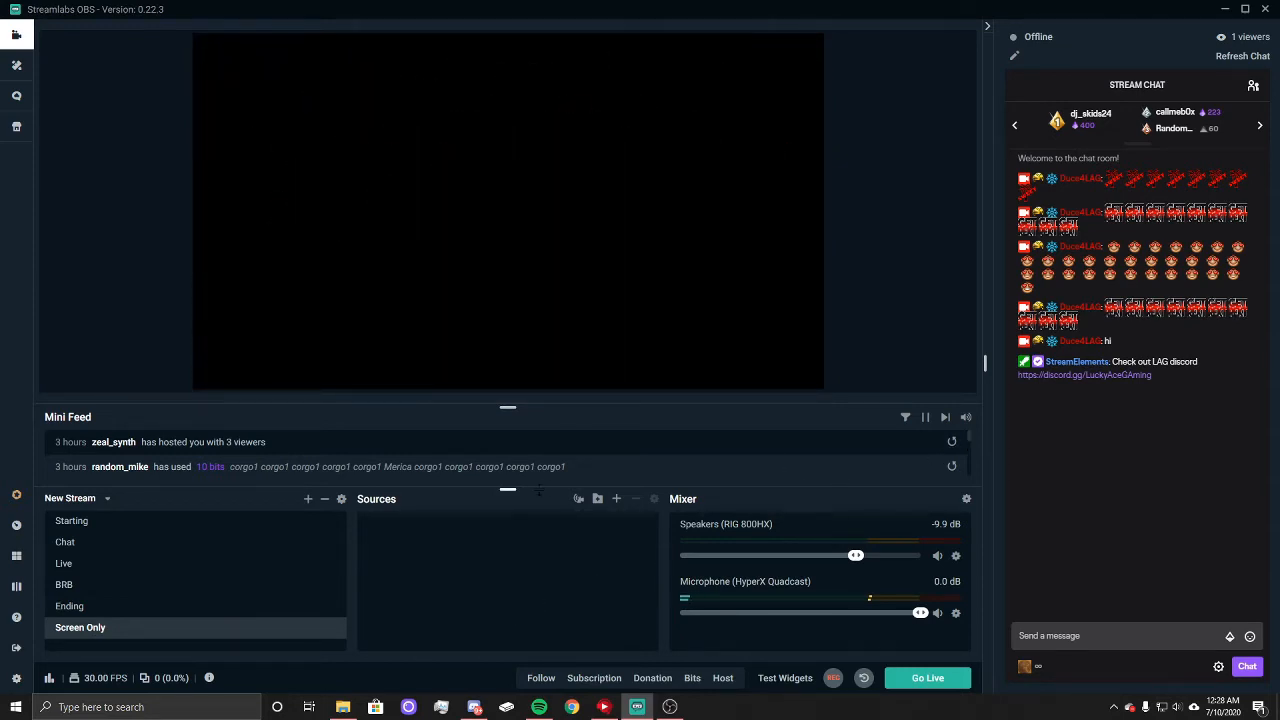
pyautogui.rightClick(522, 265)
pyautogui.click(608, 428)
pyautogui.click(616, 498)
pyautogui.click(290, 414)
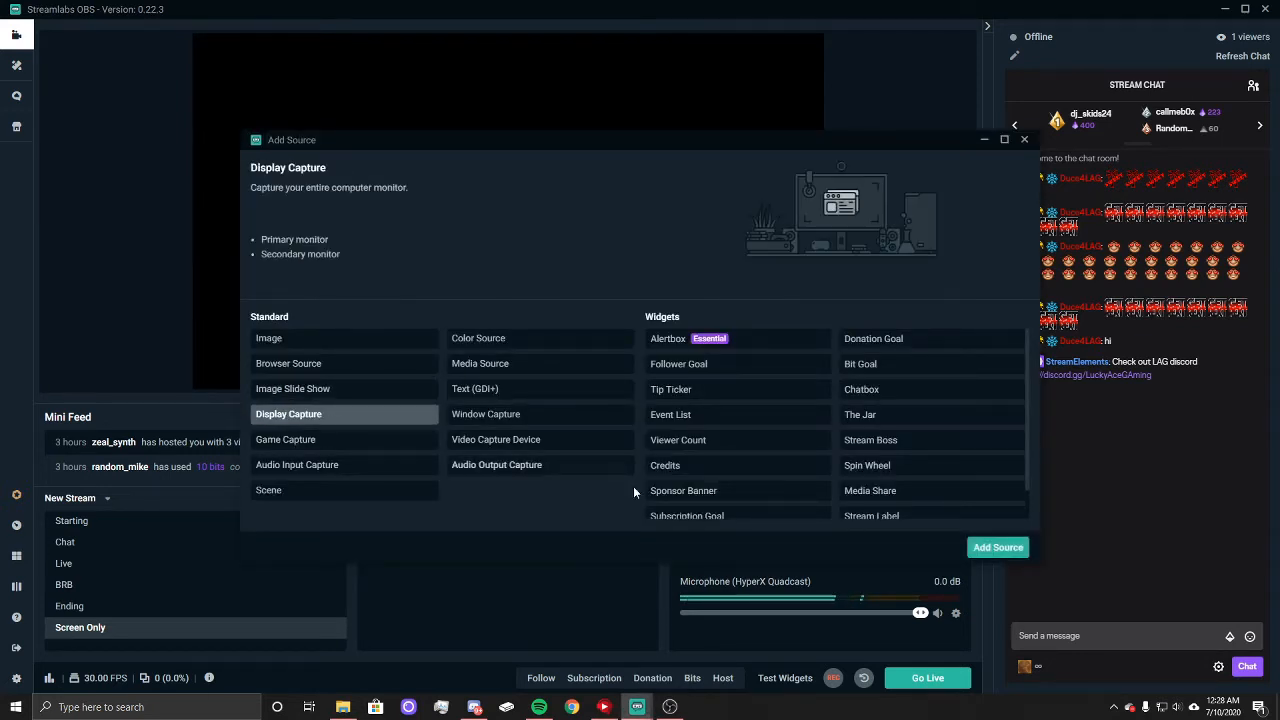
pyautogui.click(998, 547)
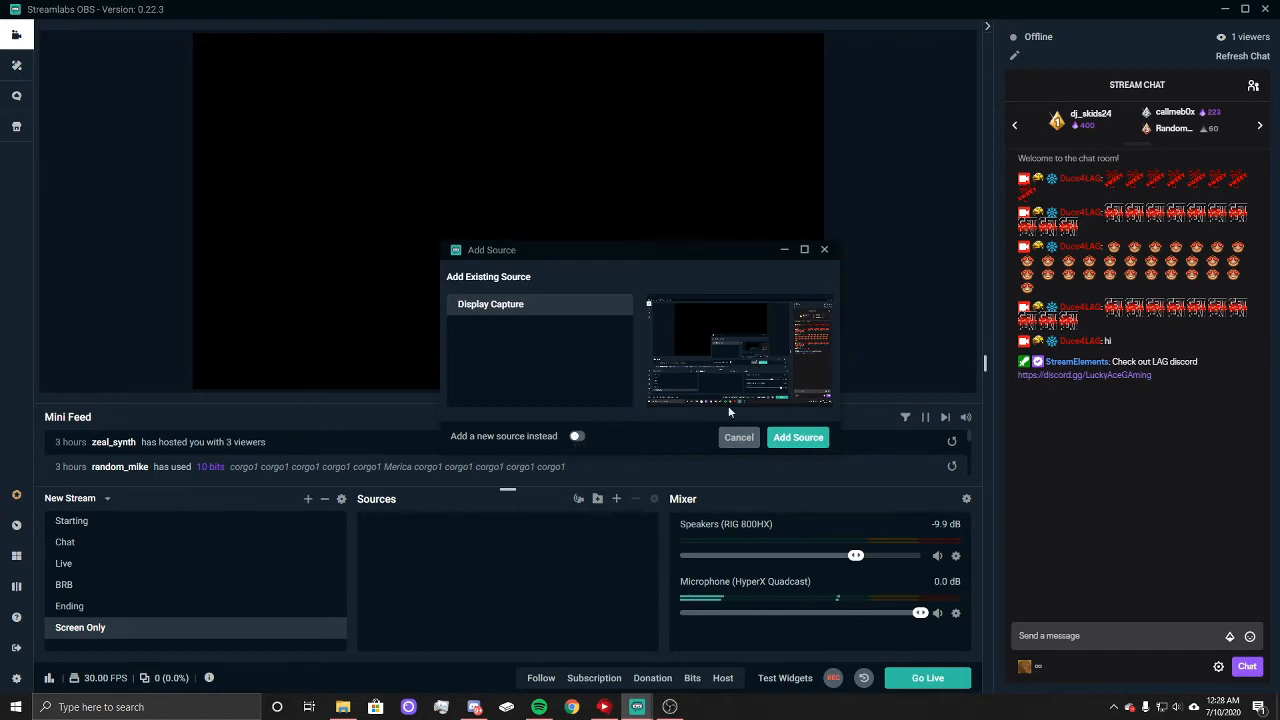
pyautogui.click(577, 437)
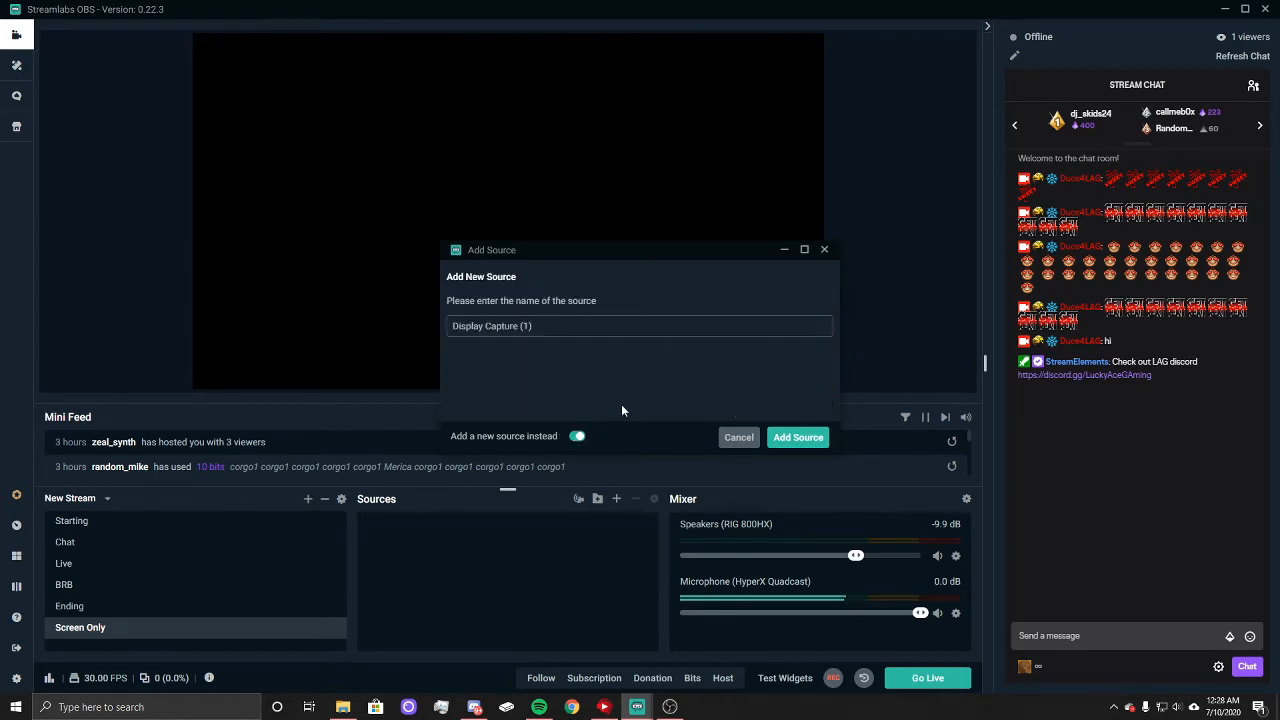
pyautogui.click(577, 437)
pyautogui.click(789, 439)
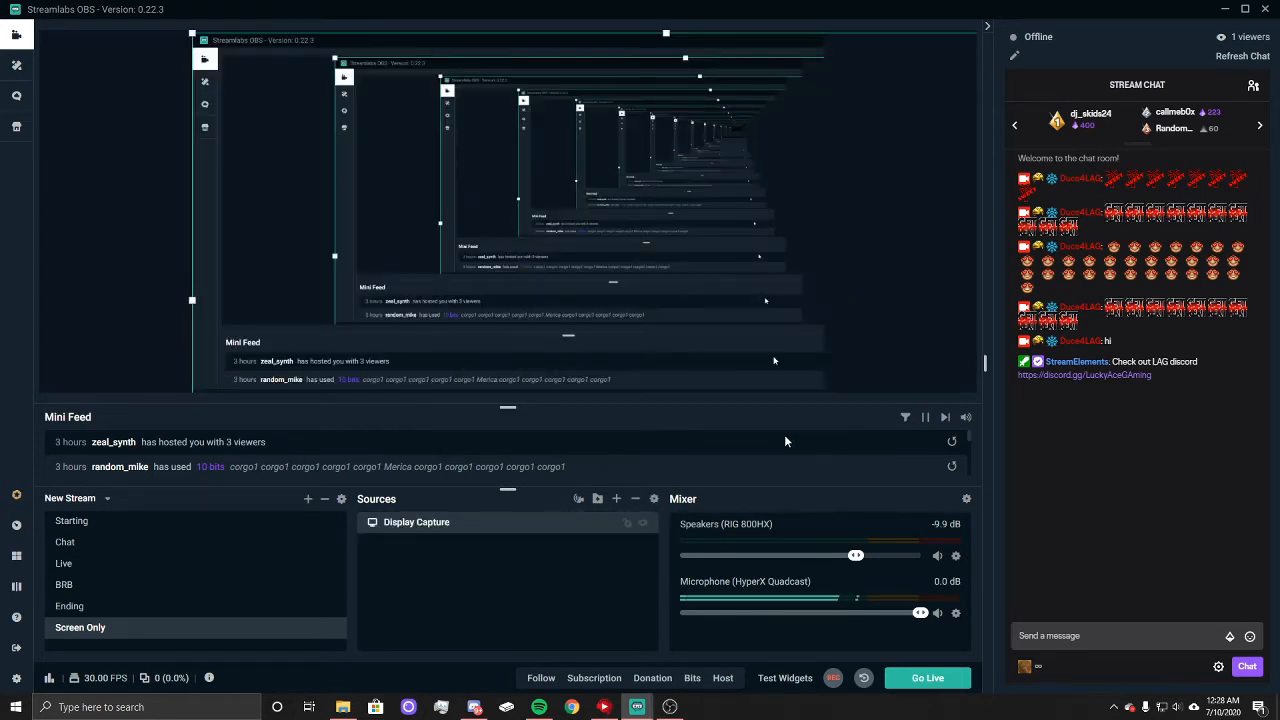
# Step: Stretch the Display Capture in the Screen Only scene to fill the whole canvas
pyautogui.rightClick(260, 237)
pyautogui.moveTo(326, 341)
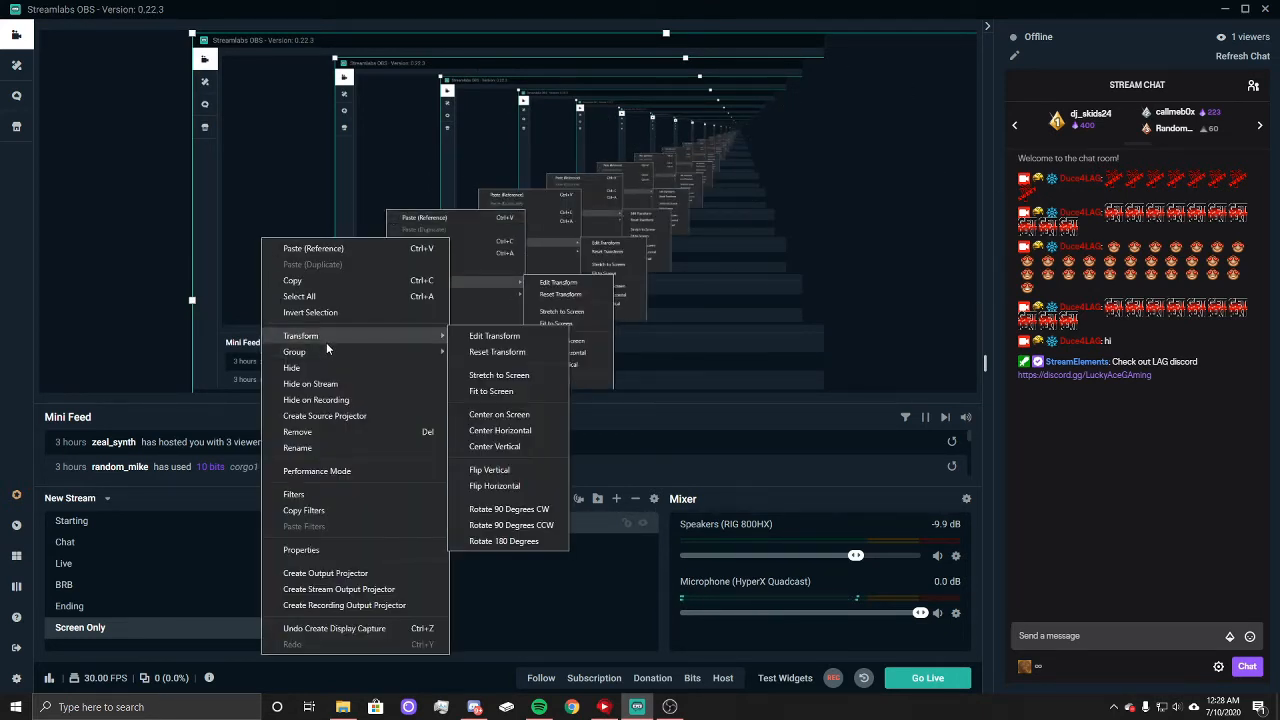
pyautogui.click(506, 372)
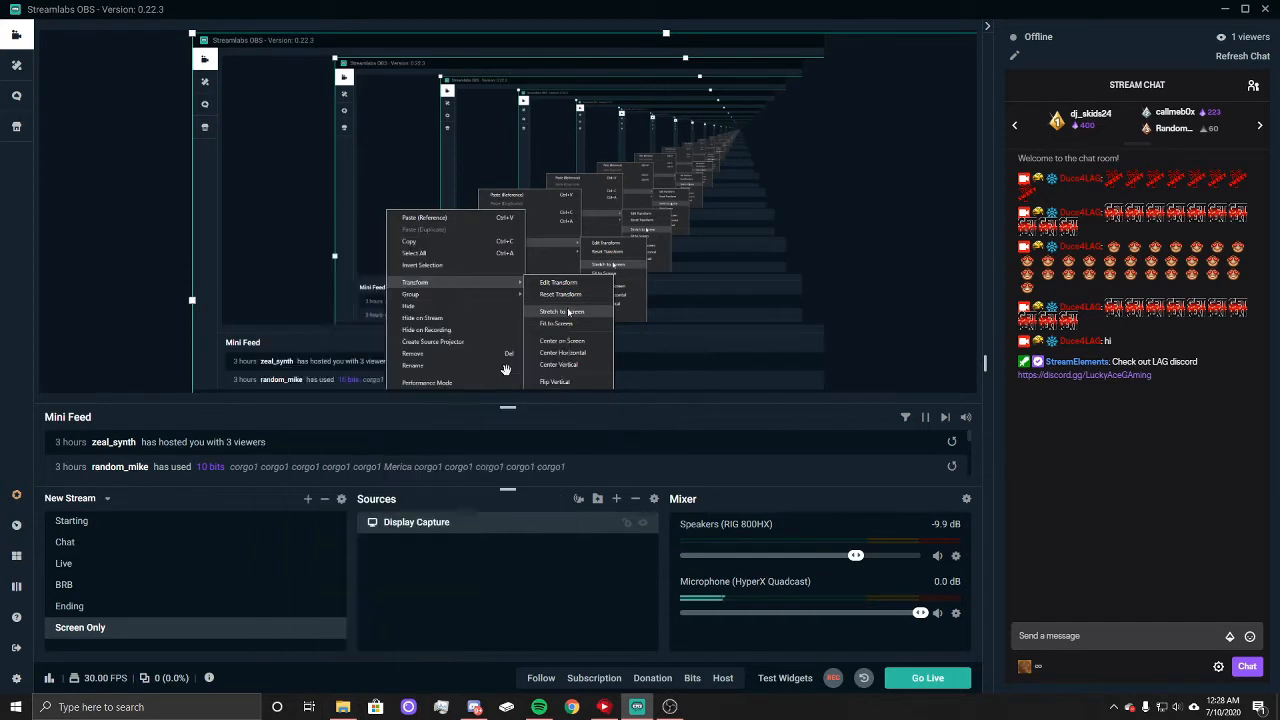
pyautogui.click(152, 205)
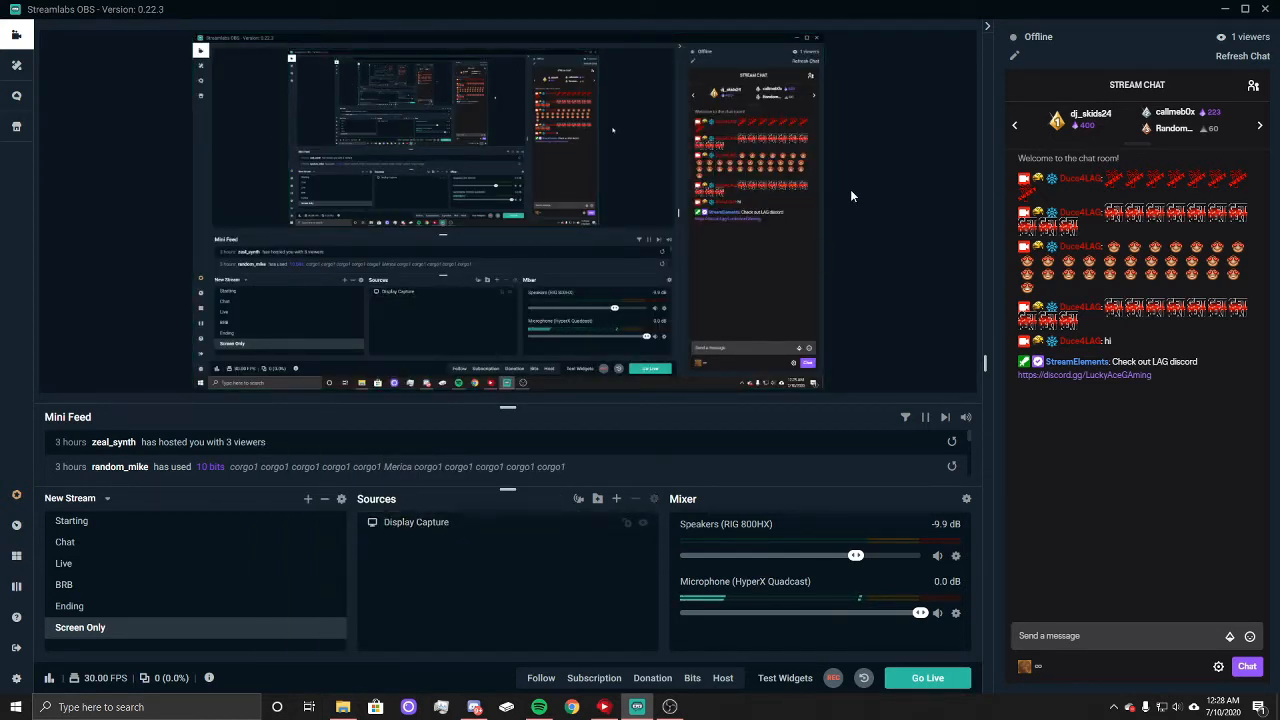
# Step: Bring the Kappamon browser source from the Live scene into the Screen Only scene as a pasted reference
pyautogui.click(63, 564)
pyautogui.rightClick(459, 566)
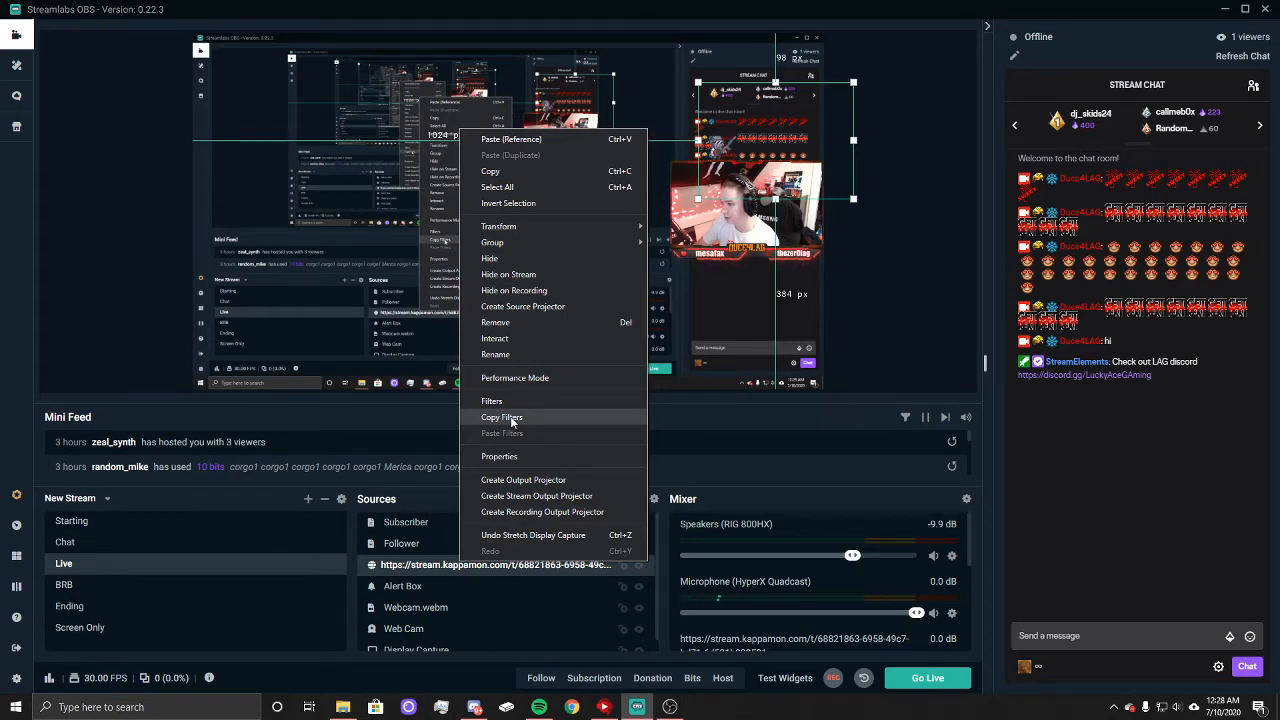
pyautogui.click(511, 418)
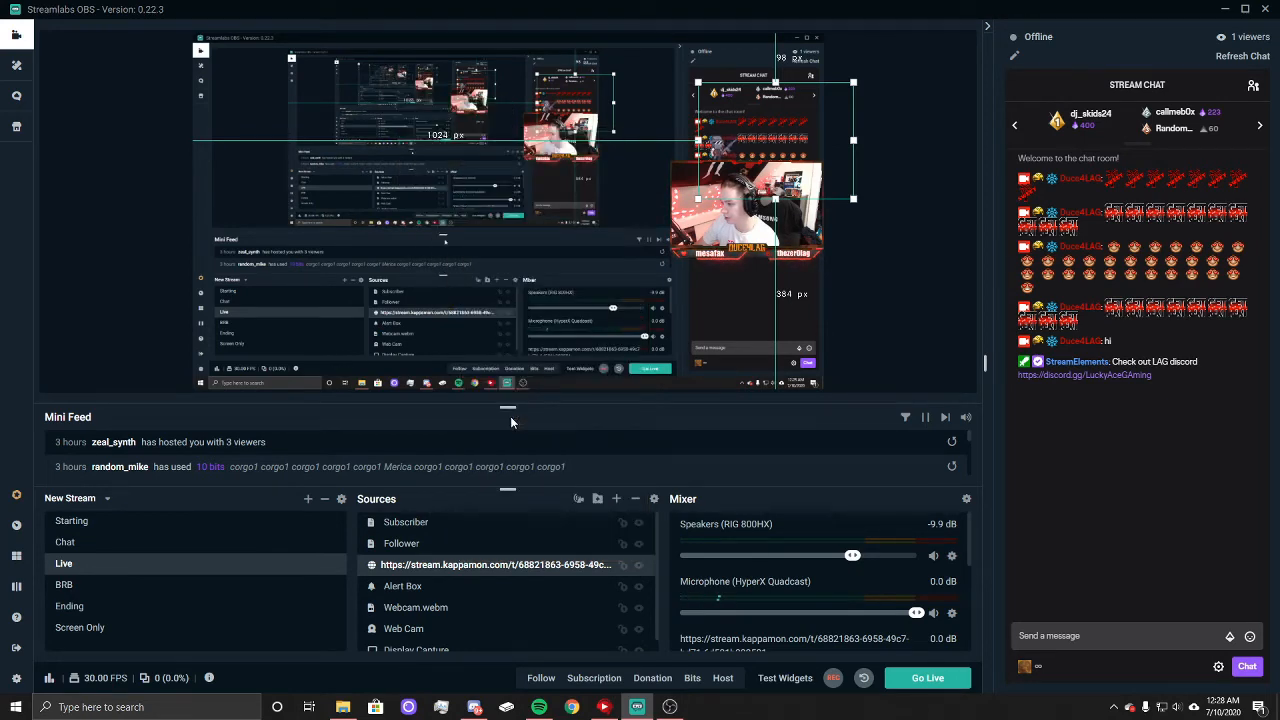
pyautogui.click(80, 628)
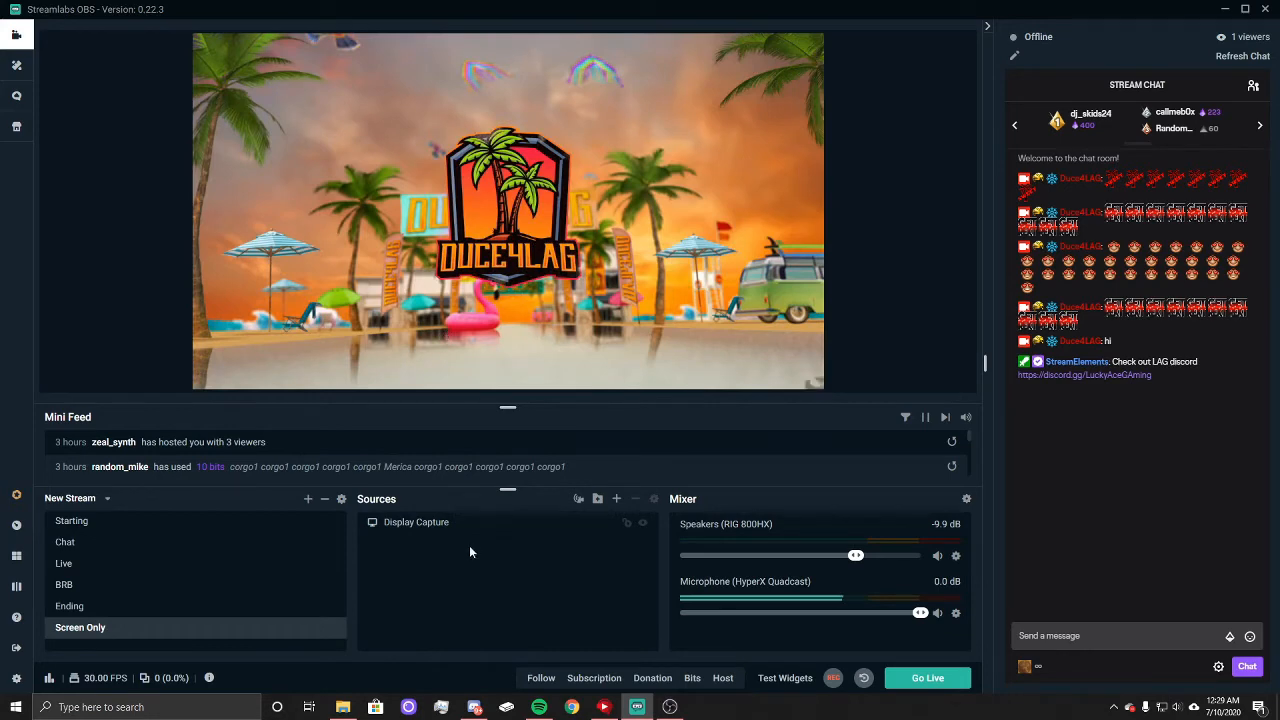
pyautogui.rightClick(469, 545)
pyautogui.click(540, 368)
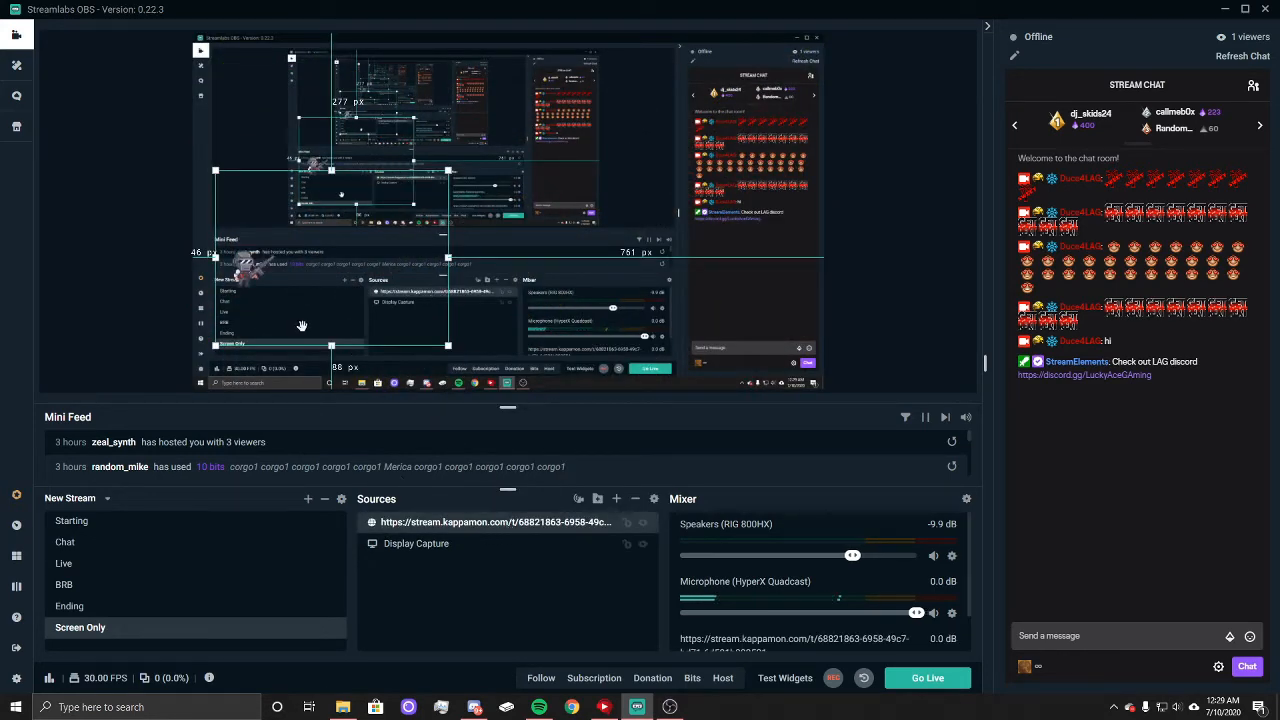
# Step: Move the Kappamon overlay to the lower-right corner of the Screen Only canvas and scale it down slightly
pyautogui.moveTo(288, 281); pyautogui.dragTo(716, 374)
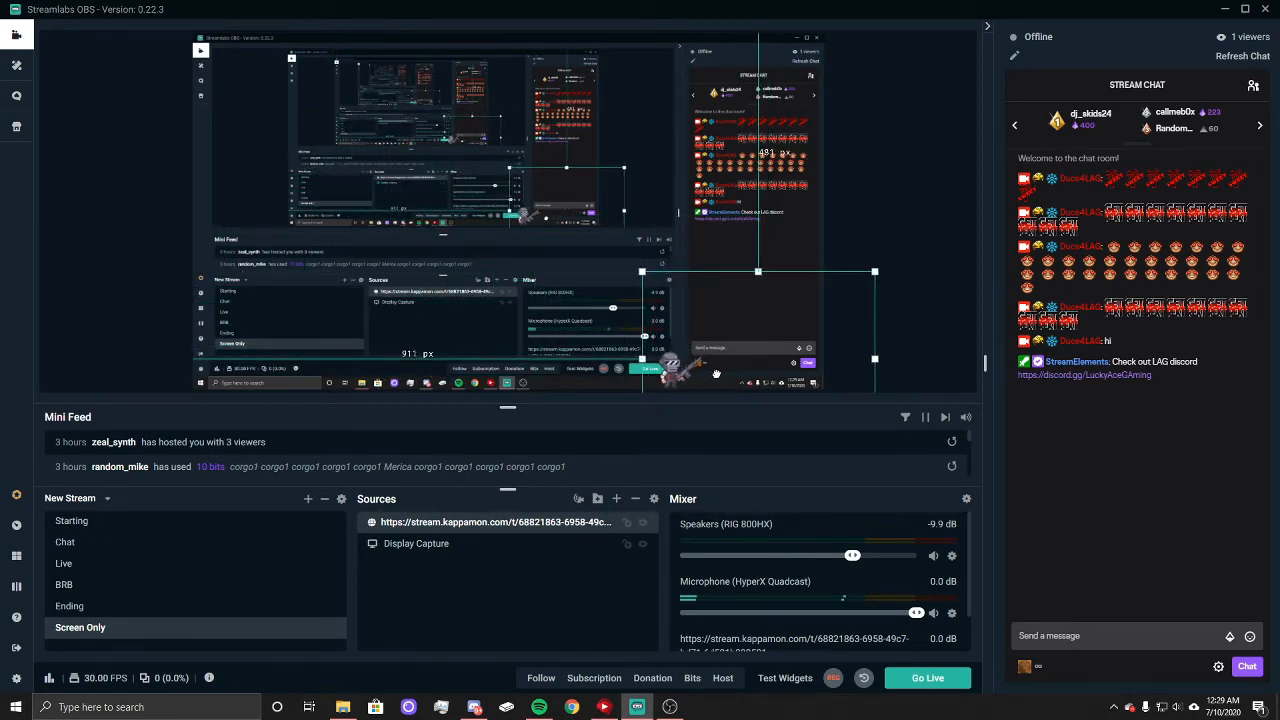
pyautogui.click(638, 268)
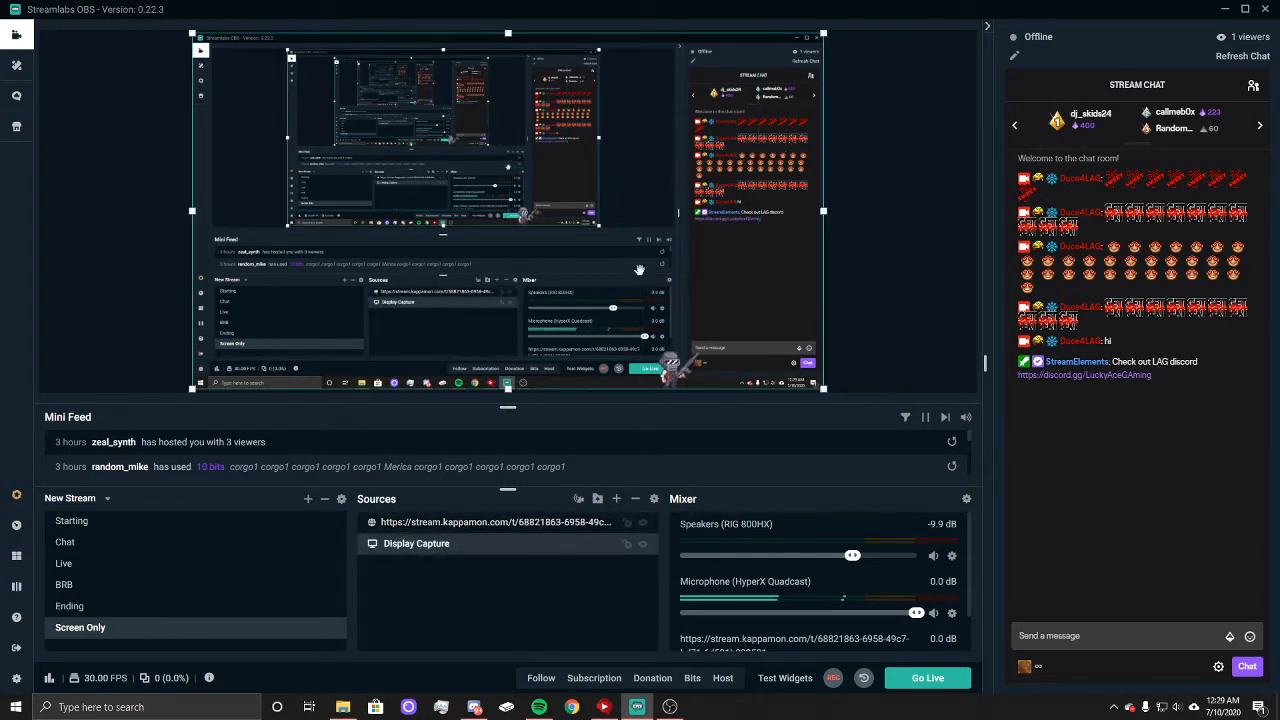
pyautogui.click(673, 370)
pyautogui.moveTo(642, 271); pyautogui.dragTo(668, 287)
pyautogui.click(856, 245)
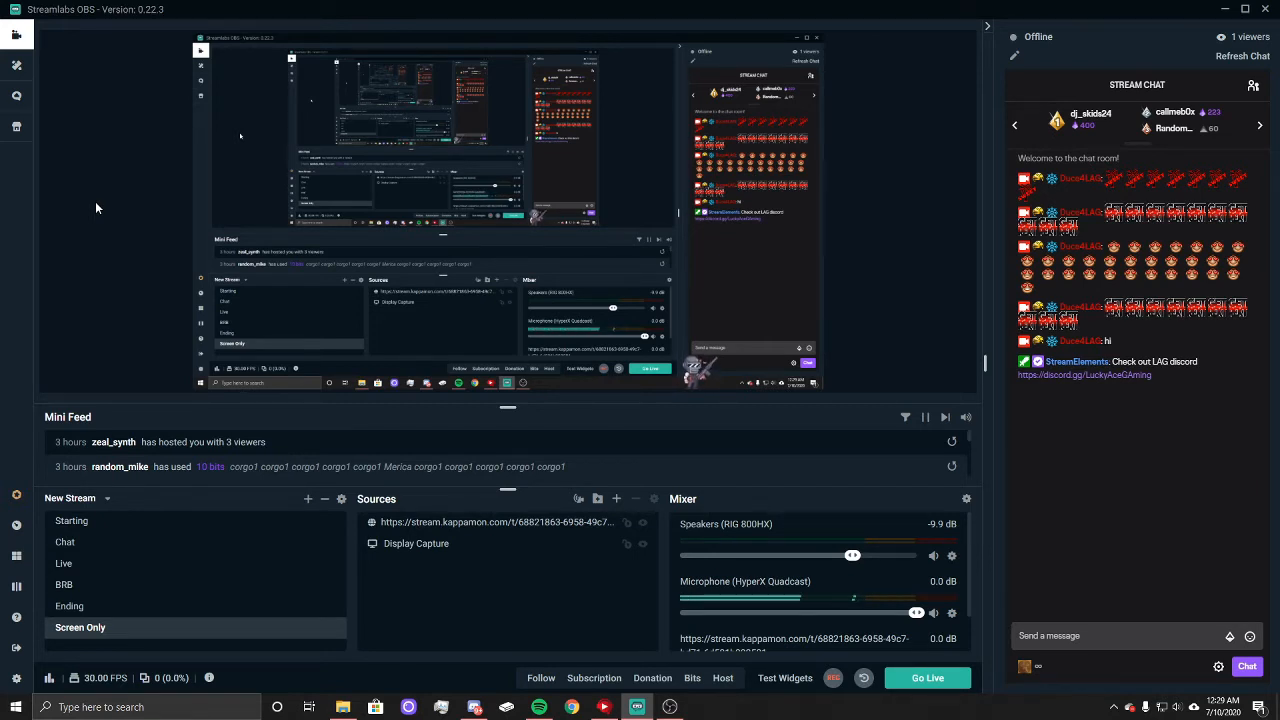
# Step: Review the scene transitions by switching through the Starting, Live and Chat scenes and returning to Starting
pyautogui.click(75, 522)
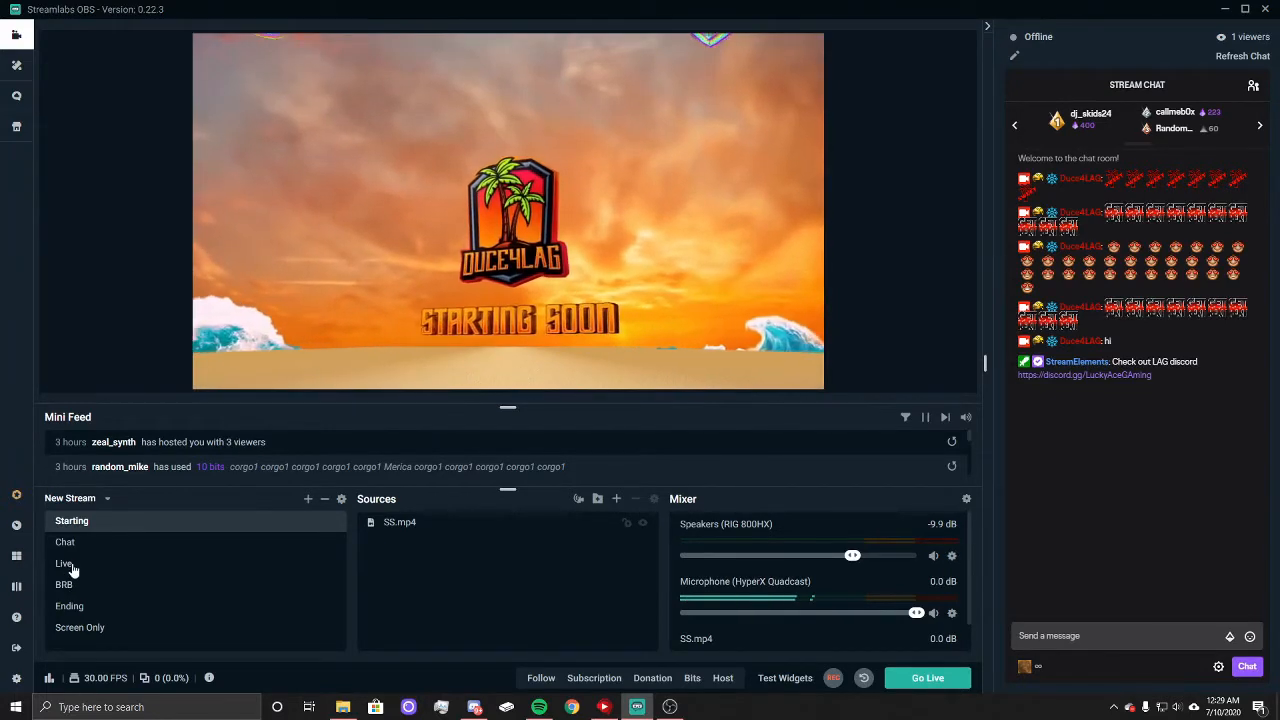
pyautogui.click(70, 566)
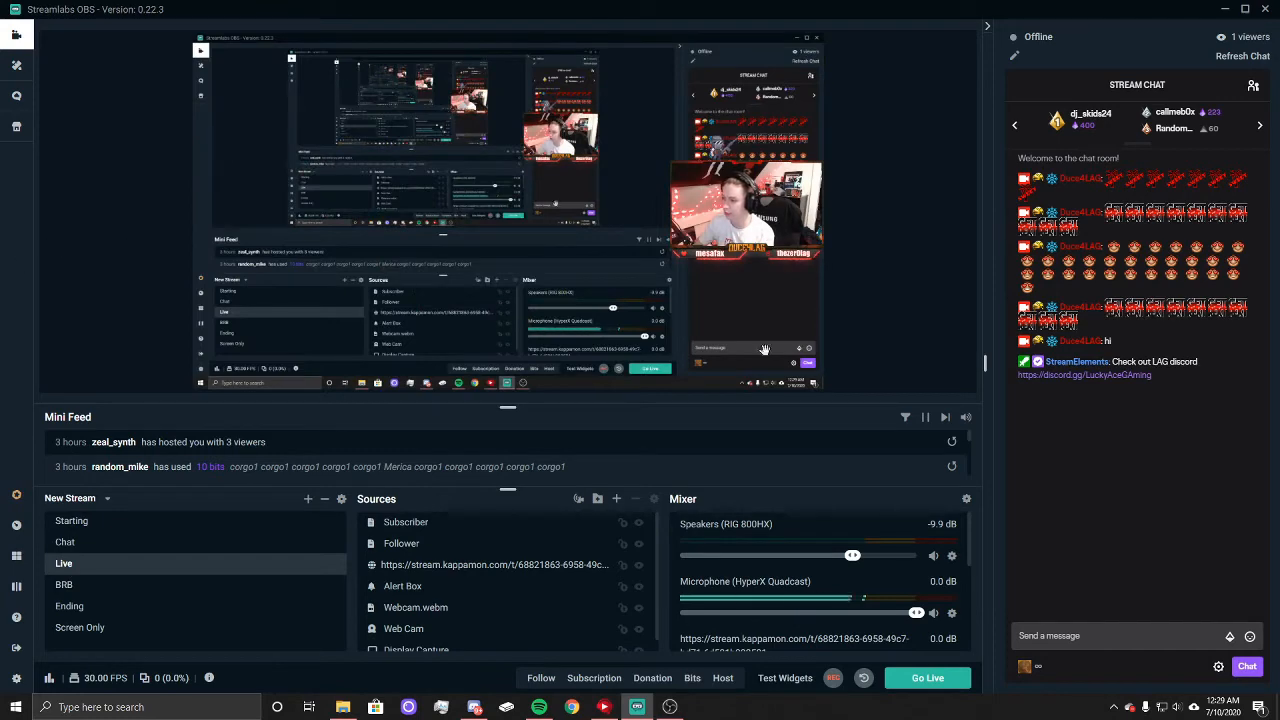
pyautogui.click(93, 545)
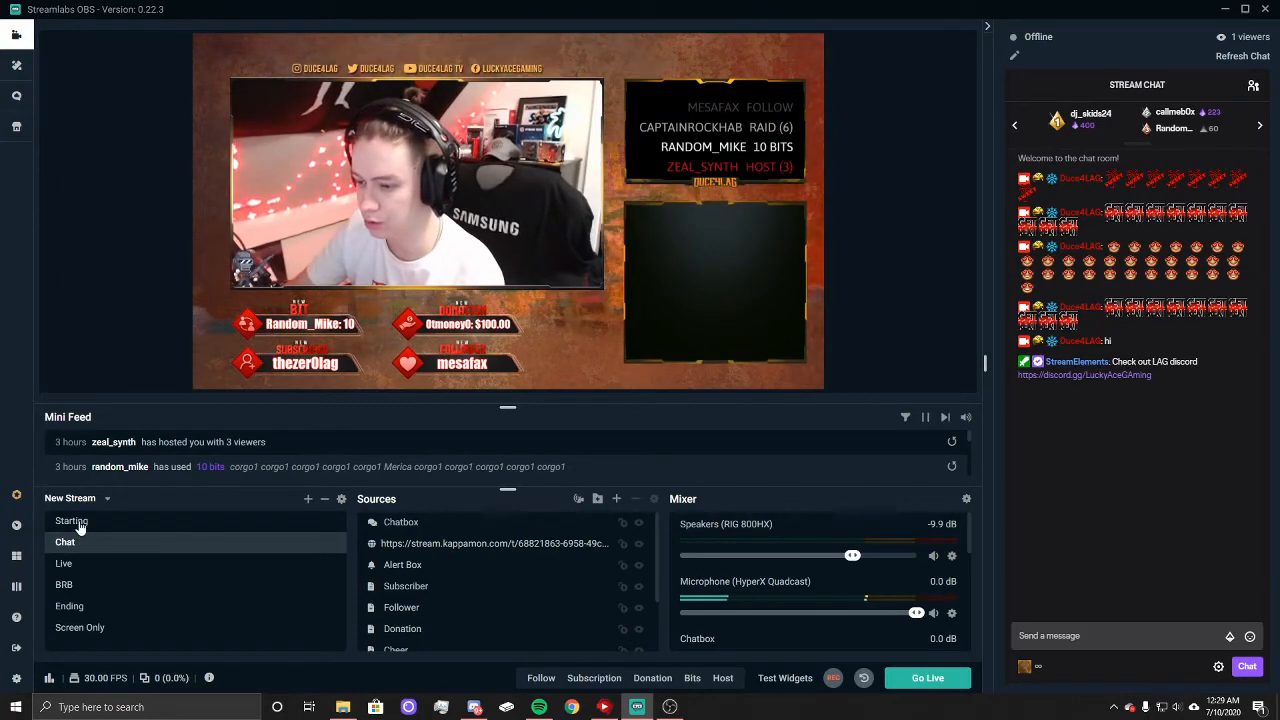
pyautogui.click(79, 524)
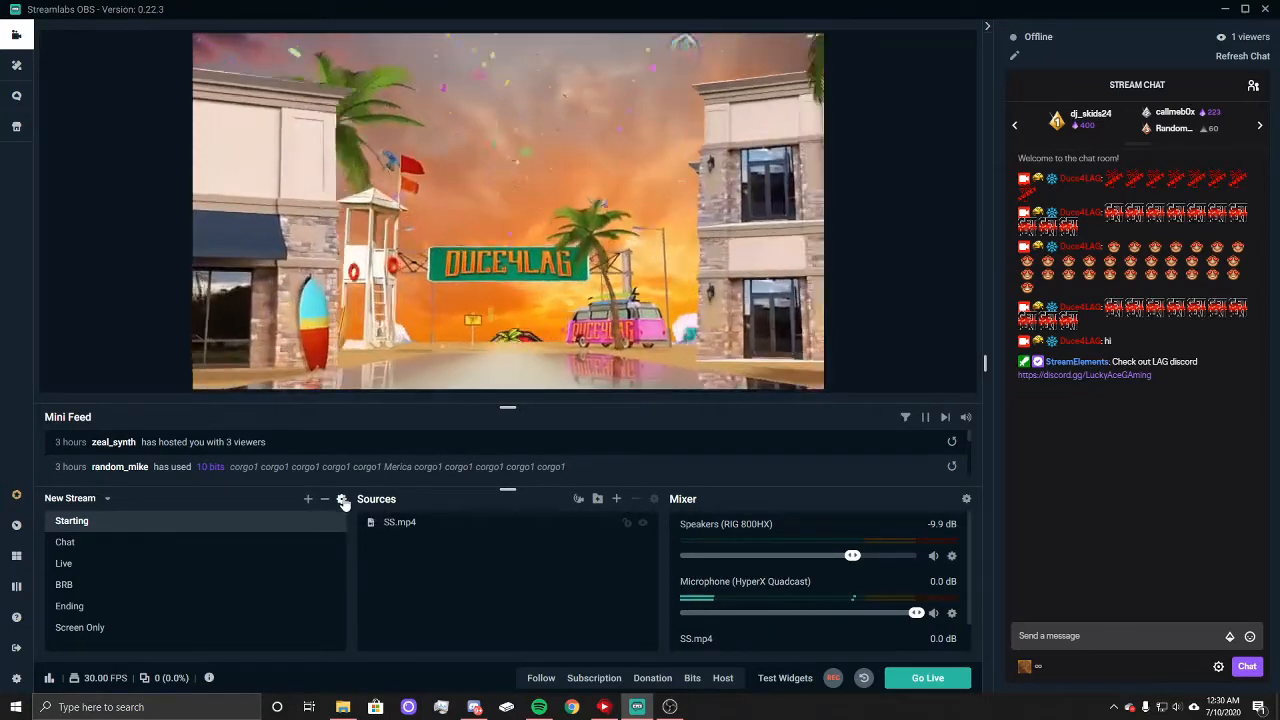
# Step: Add a new scene transition of type Cut and make it the default transition
pyautogui.click(342, 499)
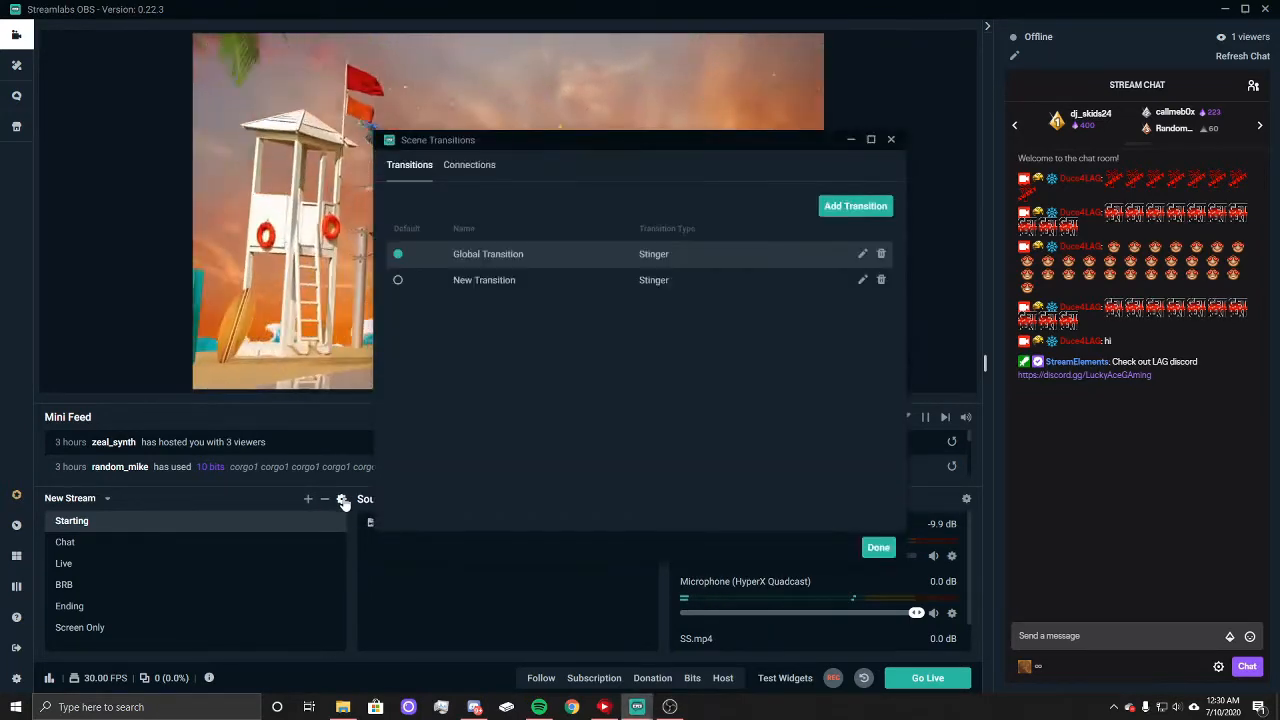
pyautogui.click(398, 281)
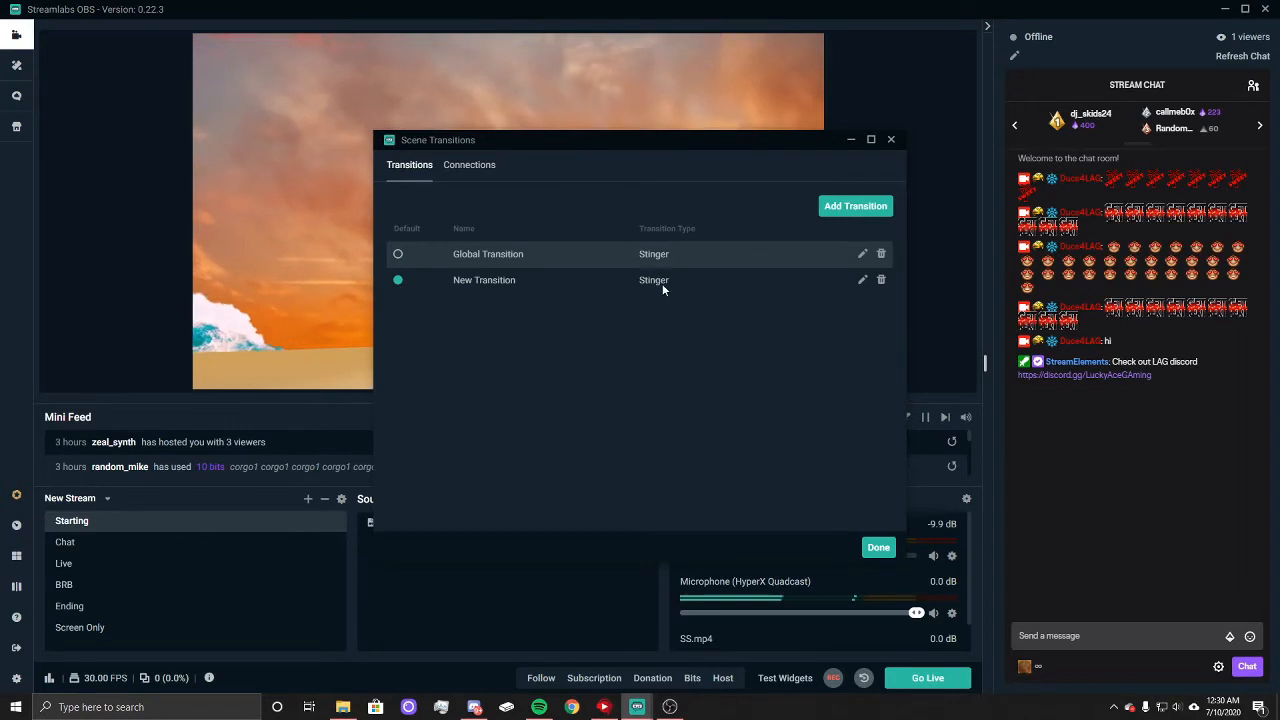
pyautogui.click(853, 206)
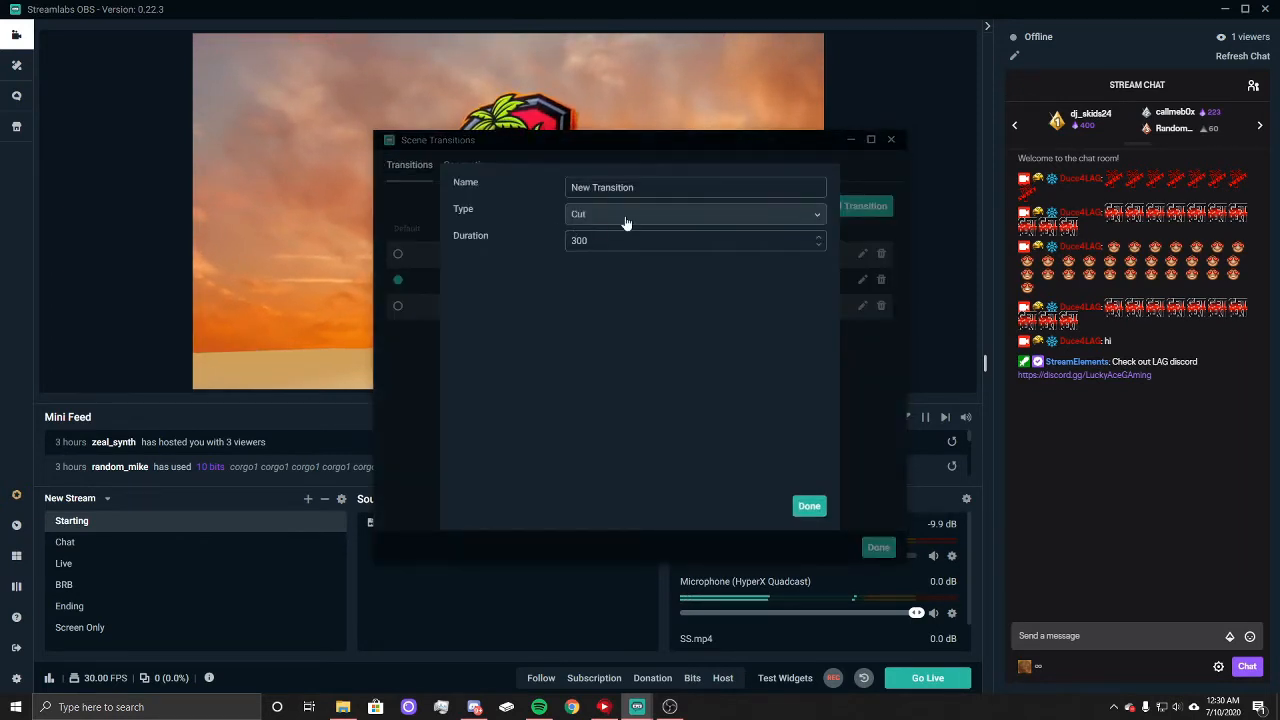
pyautogui.click(783, 215)
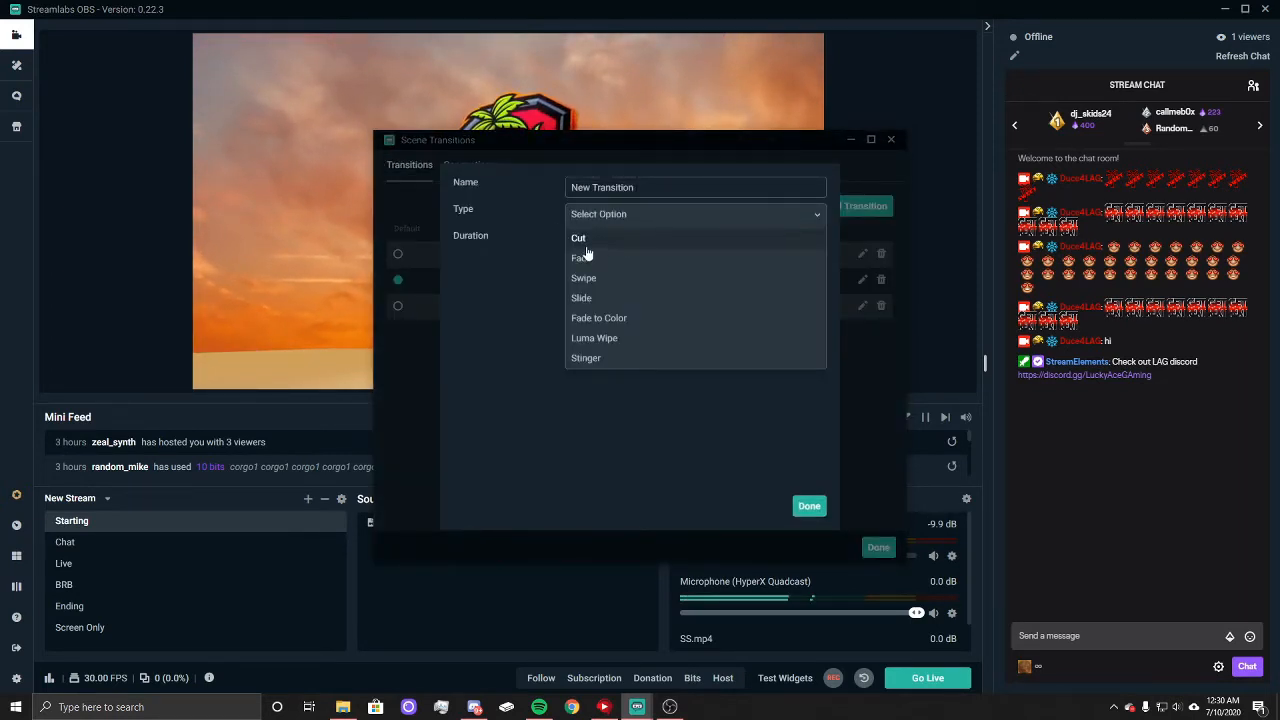
pyautogui.click(810, 508)
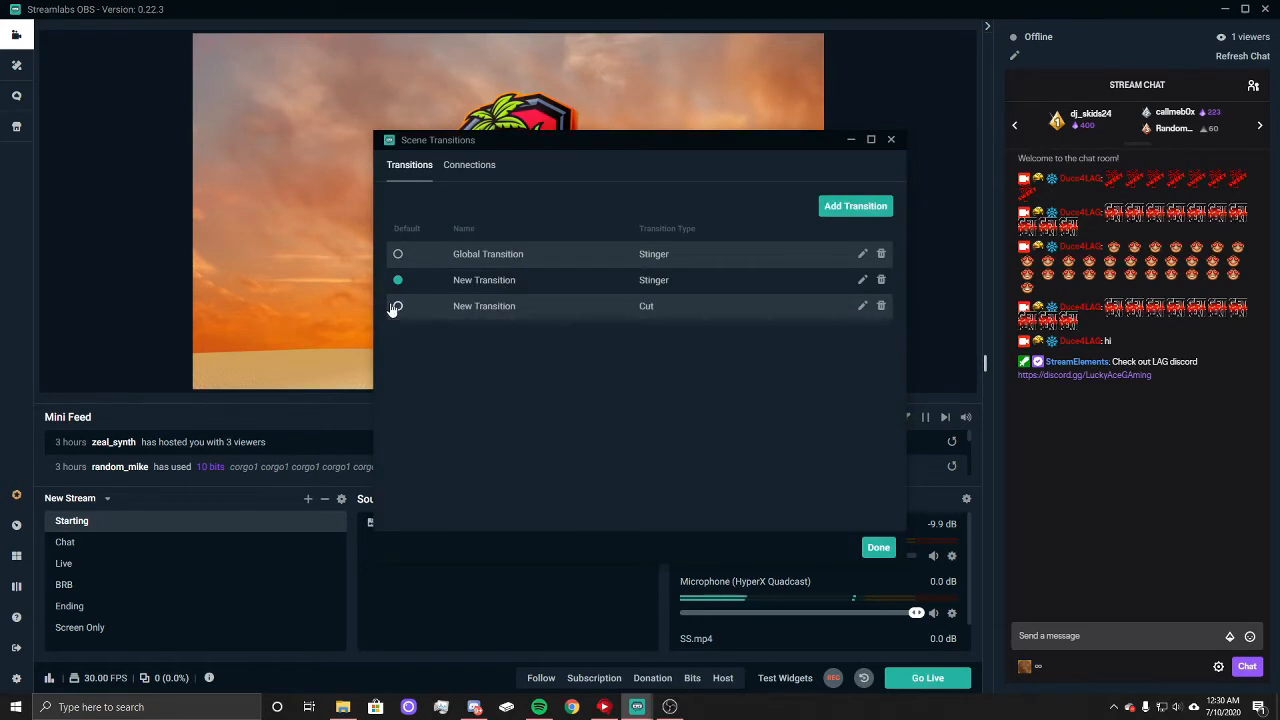
pyautogui.click(877, 550)
# Step: Test the Cut transition by switching from Starting through Chat and Live and back to Starting
pyautogui.click(64, 547)
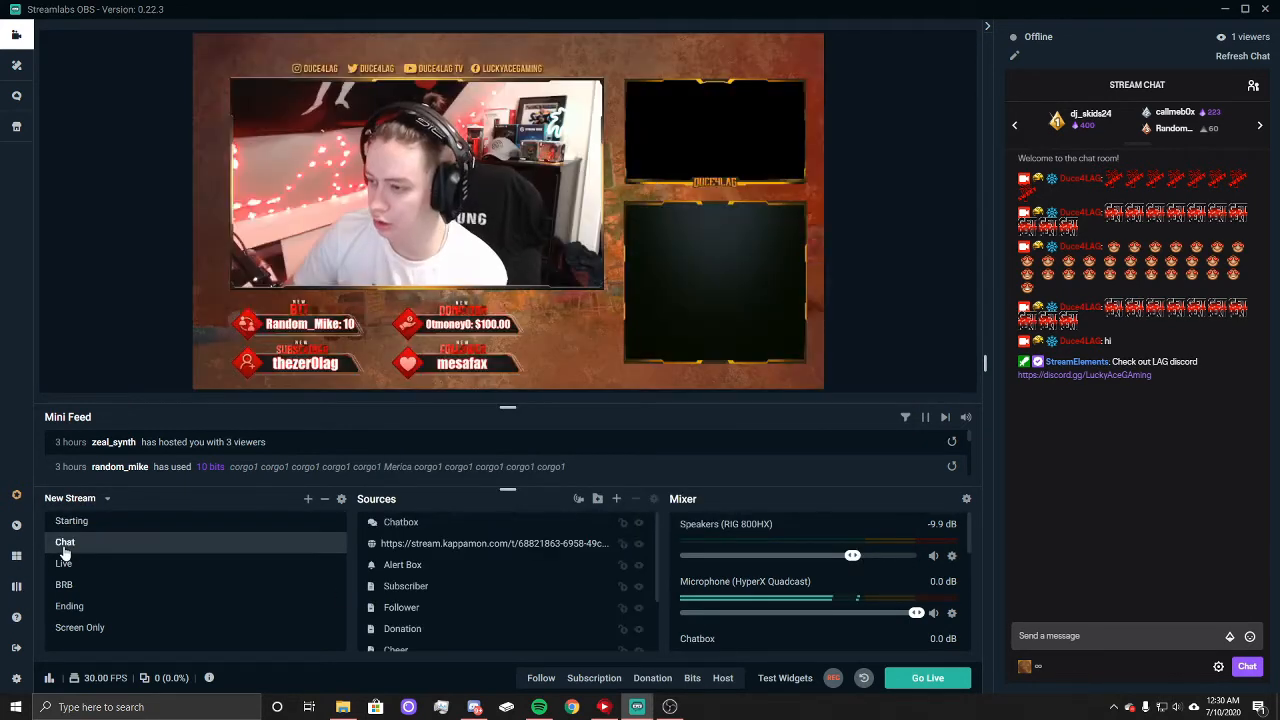
pyautogui.click(66, 563)
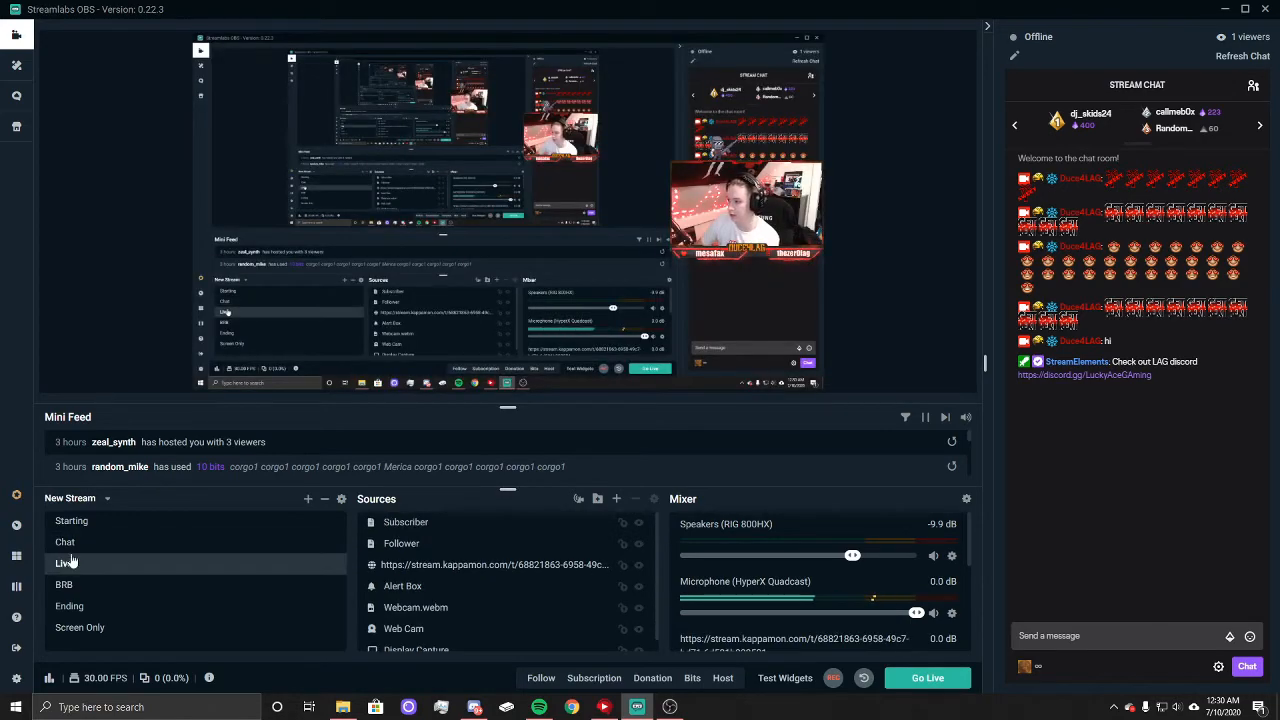
pyautogui.click(66, 542)
pyautogui.click(140, 521)
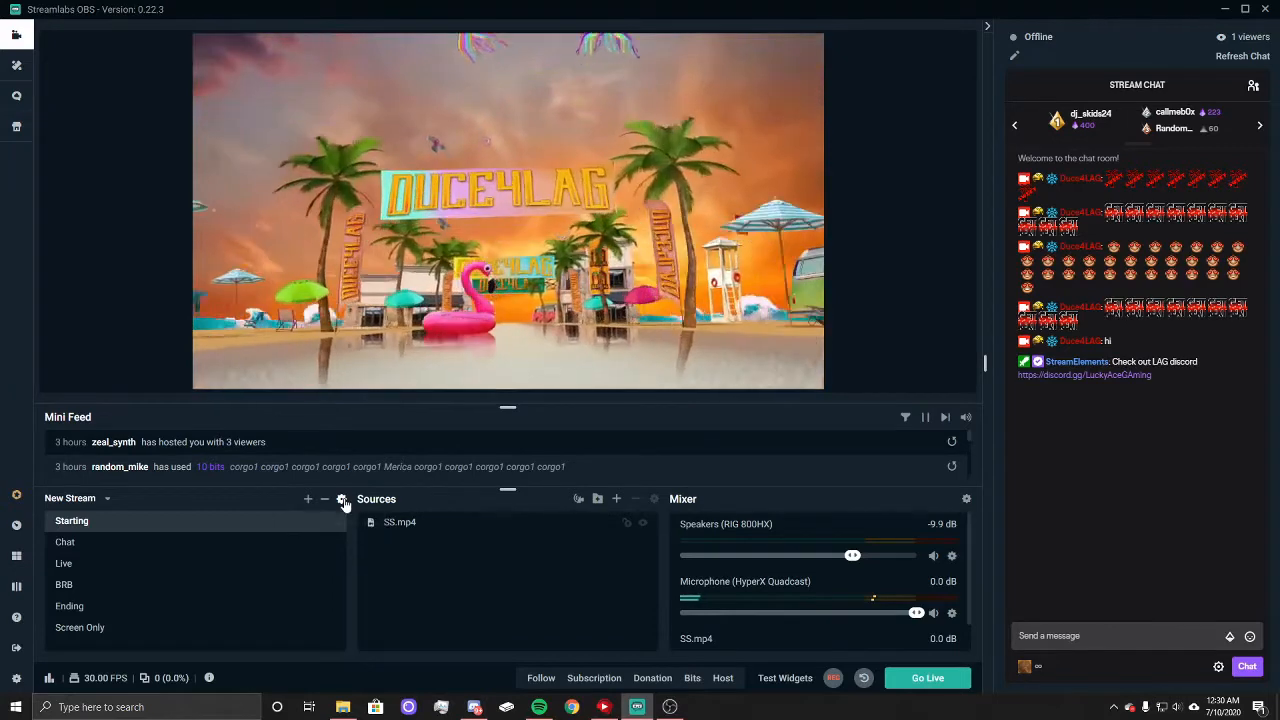
# Step: Make the New Transition stinger the default scene transition and delete the Cut transition
pyautogui.click(341, 499)
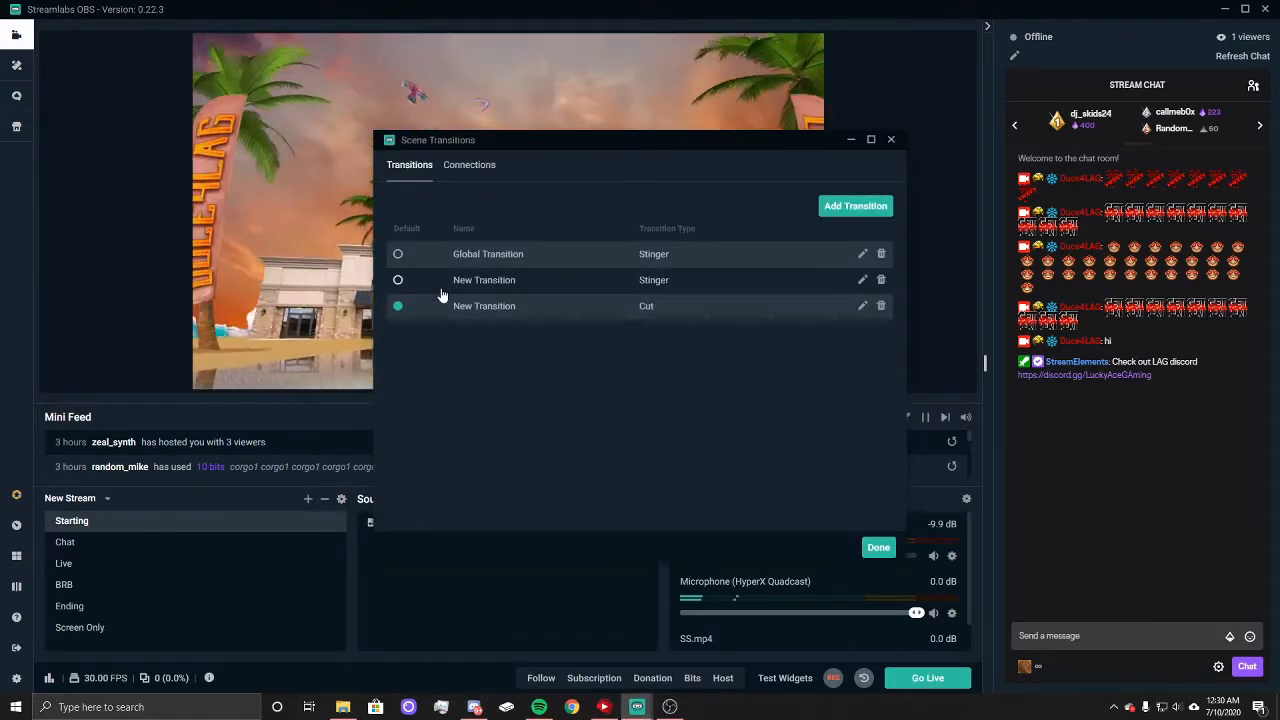
pyautogui.click(398, 254)
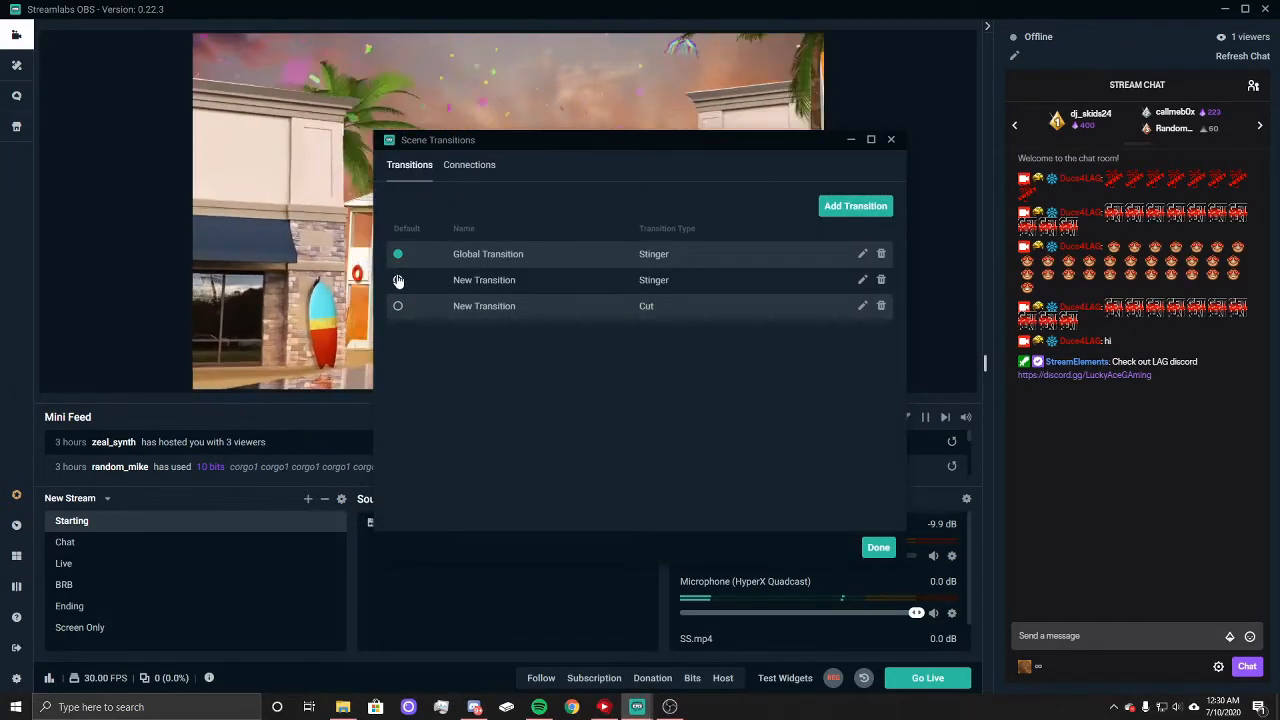
pyautogui.click(398, 280)
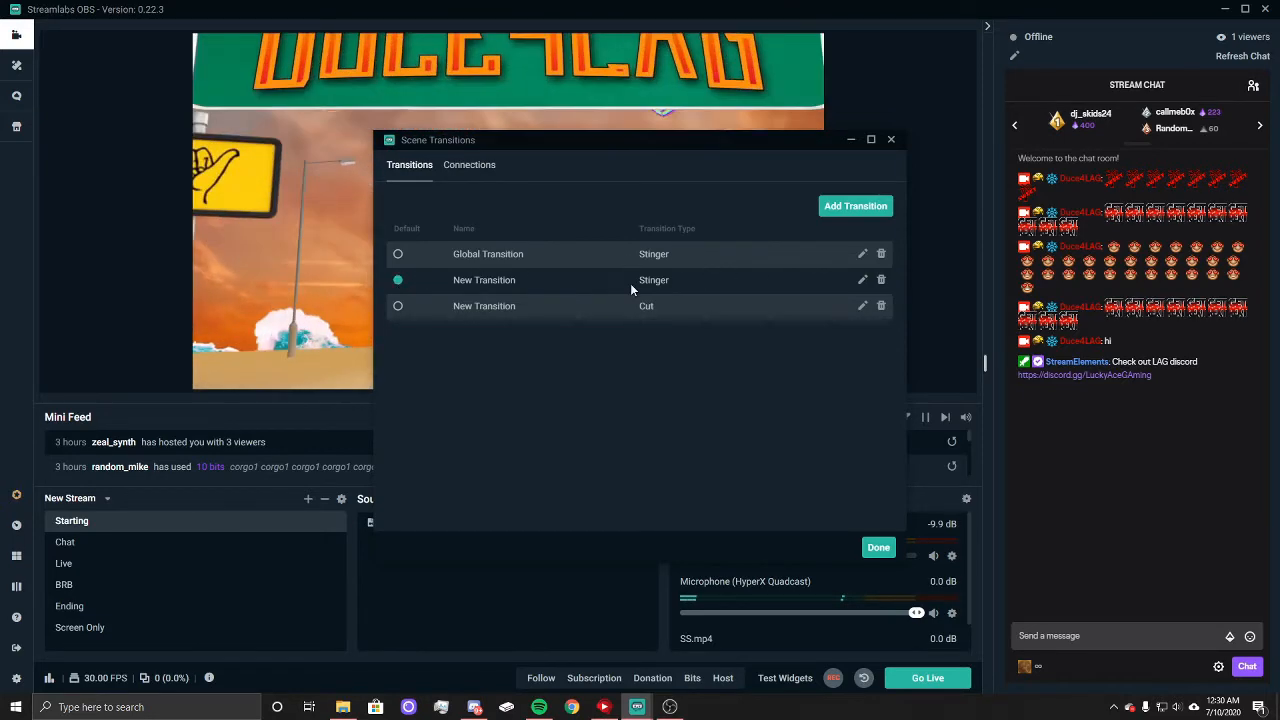
pyautogui.click(882, 306)
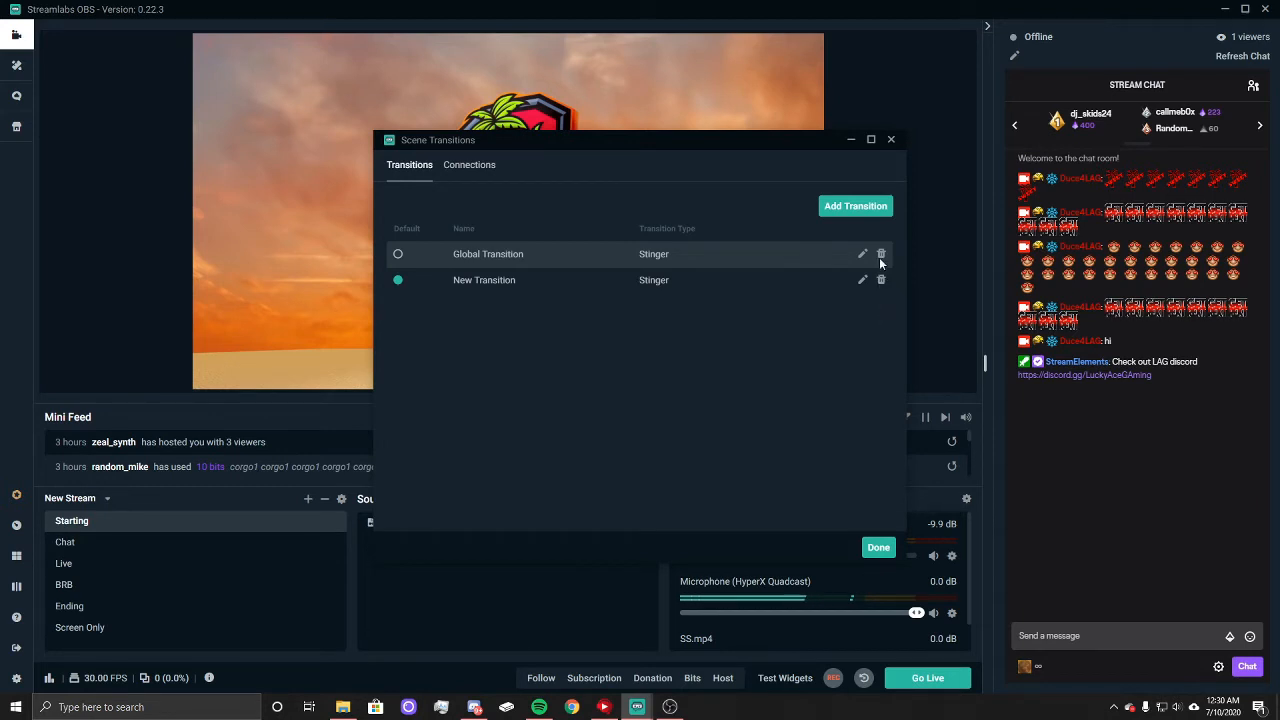
# Step: Examine the settings of the New Transition and Global Transition stingers, including video file, transition point and audio monitoring
pyautogui.click(862, 280)
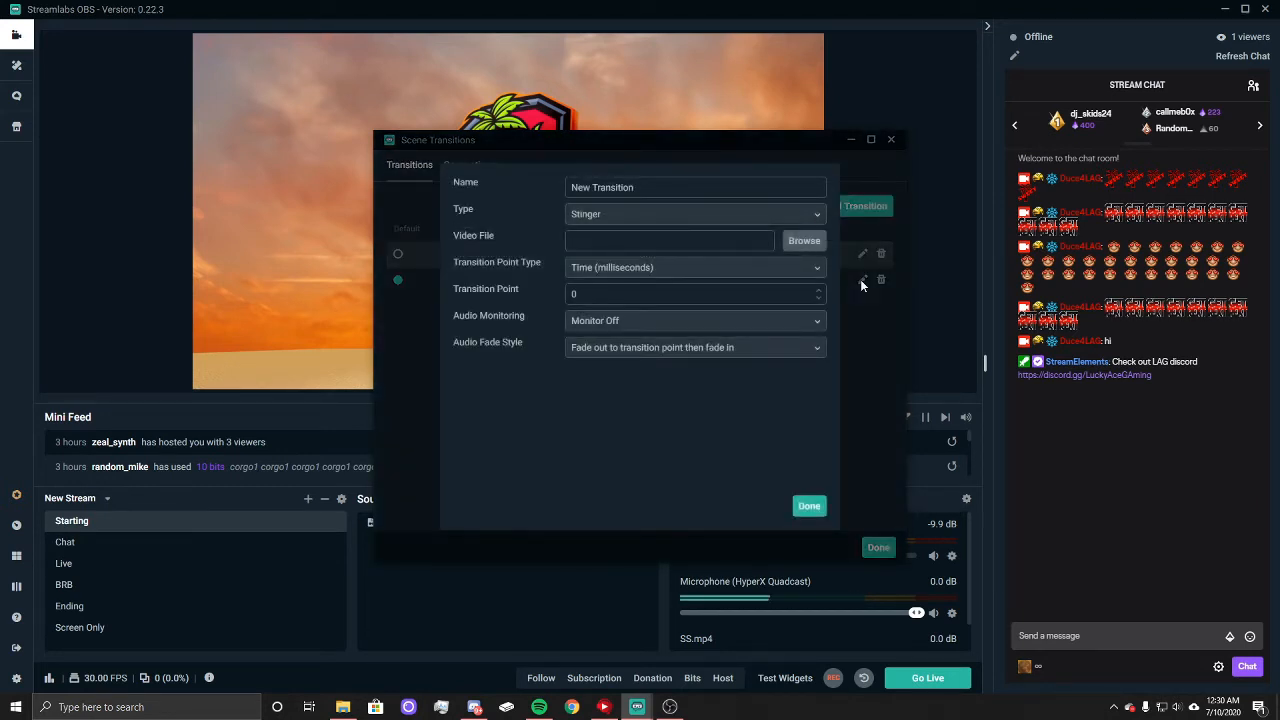
pyautogui.click(810, 505)
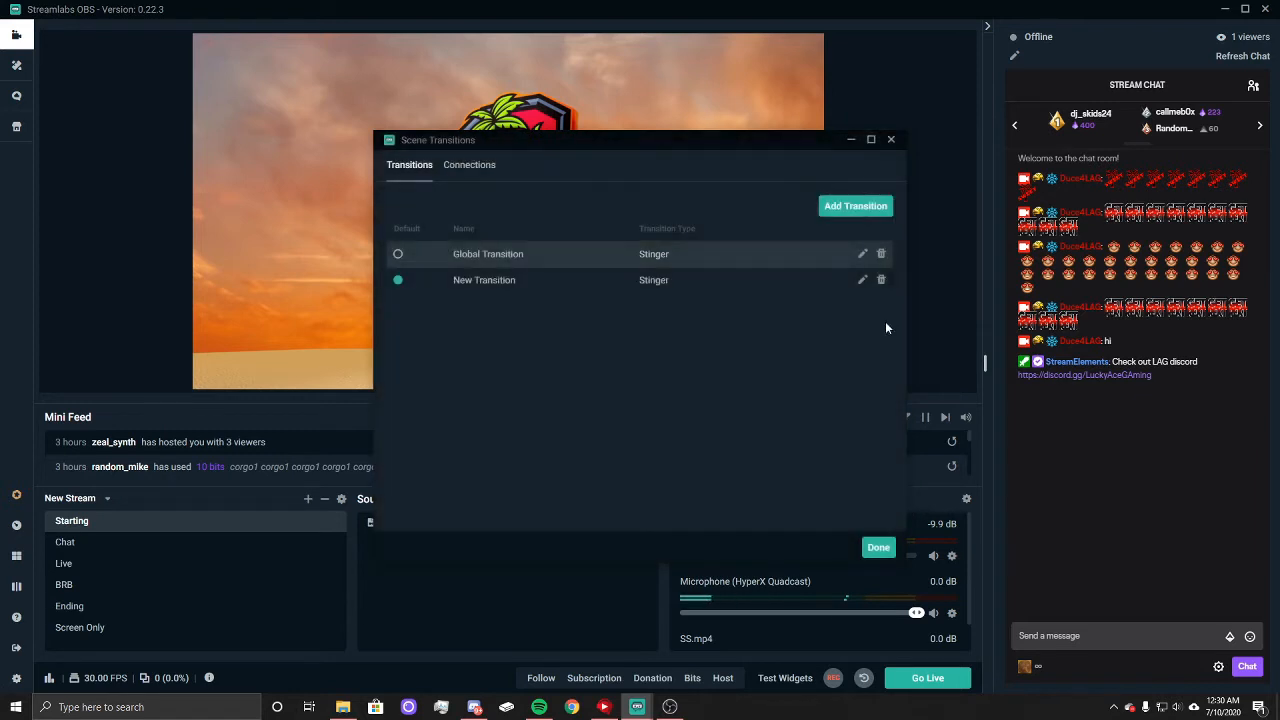
pyautogui.click(861, 254)
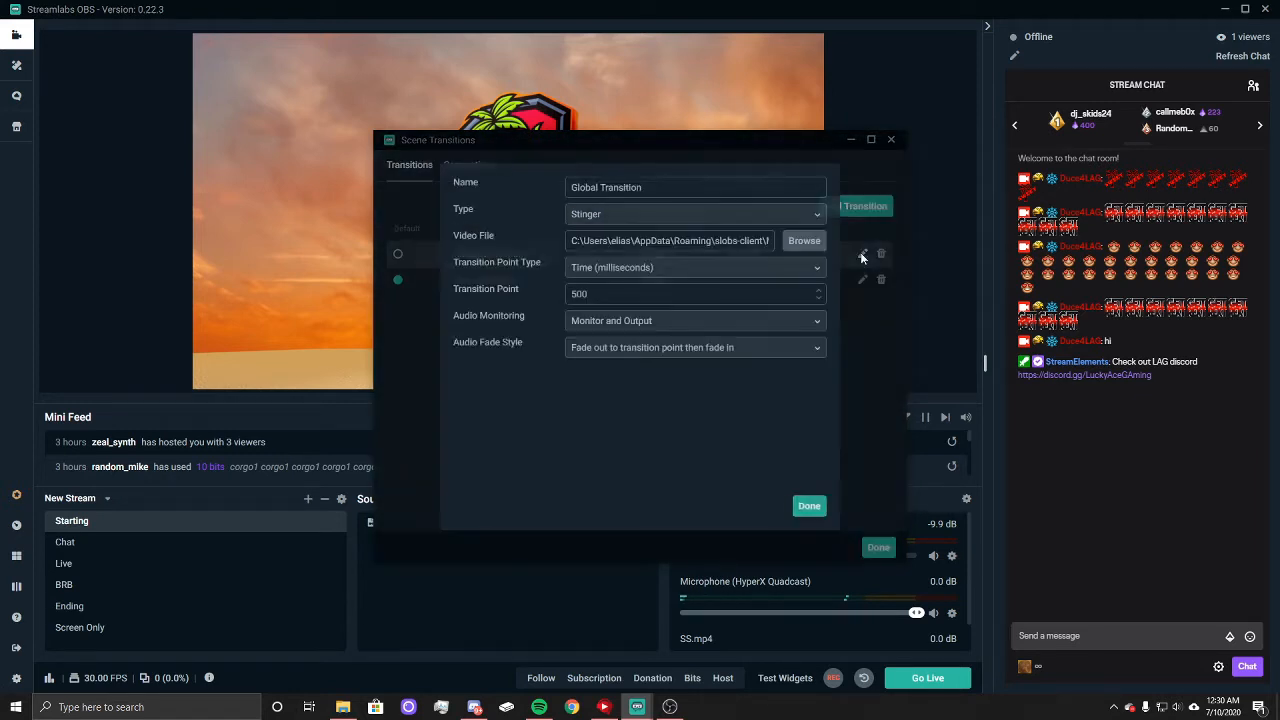
# Step: Make the Global Transition stinger the default scene transition and delete New Transition
pyautogui.click(809, 506)
pyautogui.click(398, 254)
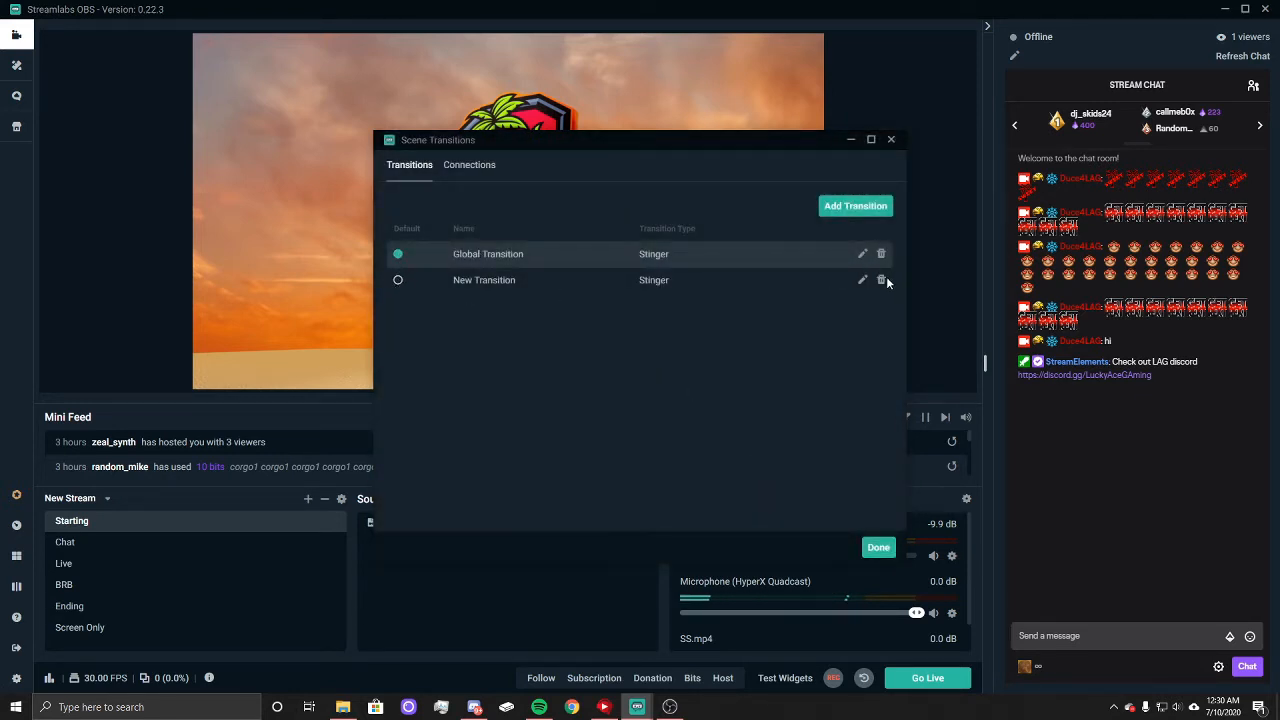
pyautogui.click(881, 279)
# Step: Reselect Stinger as the Global Transition's type and examine its transition point setting
pyautogui.click(863, 254)
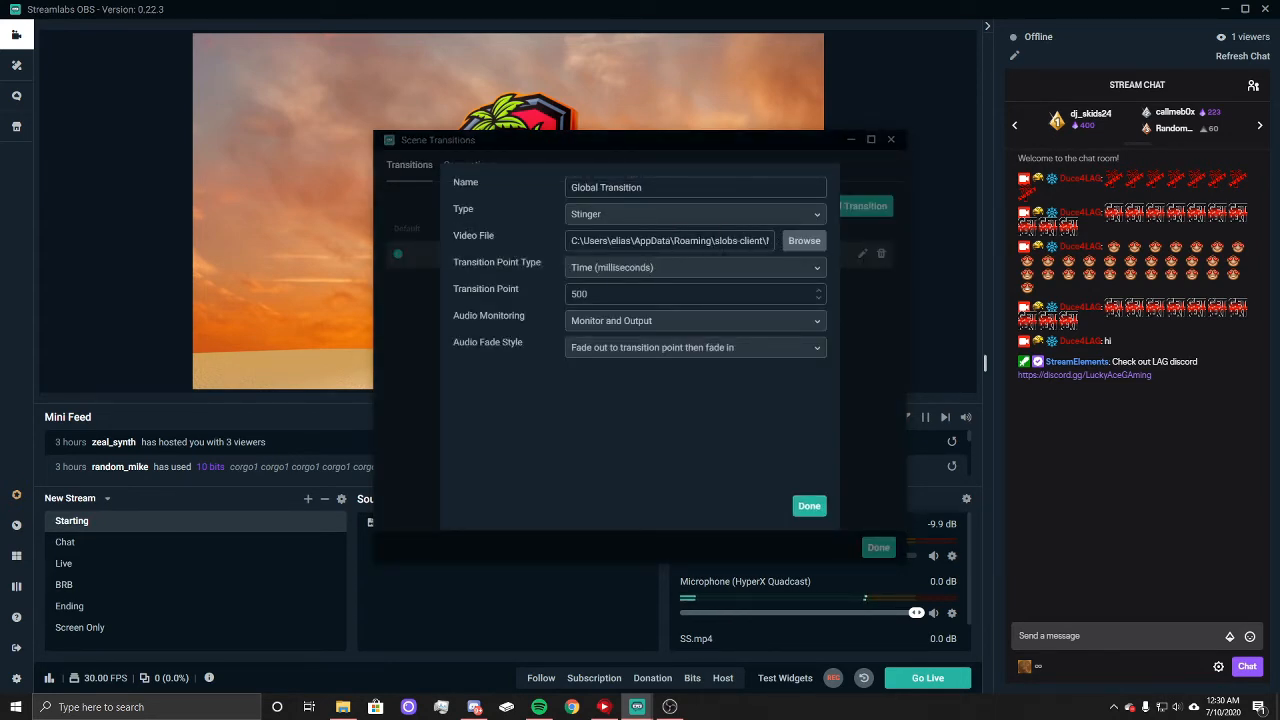
pyautogui.click(640, 216)
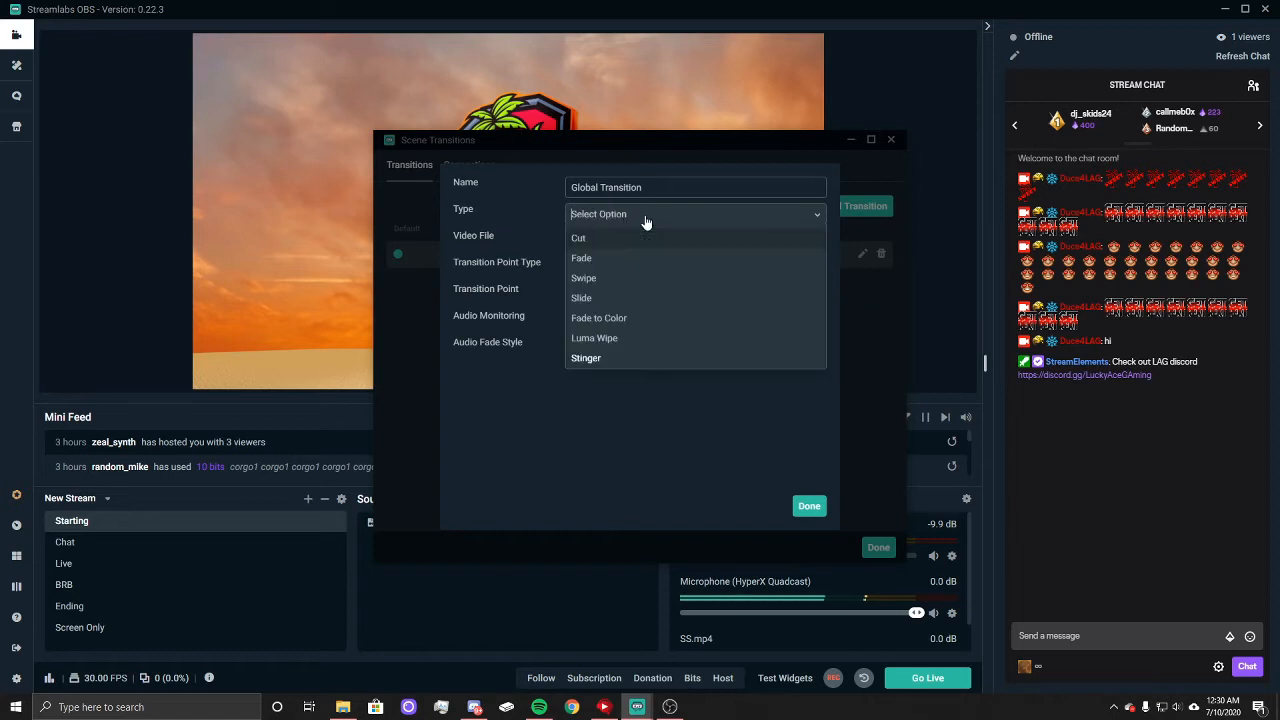
pyautogui.click(590, 360)
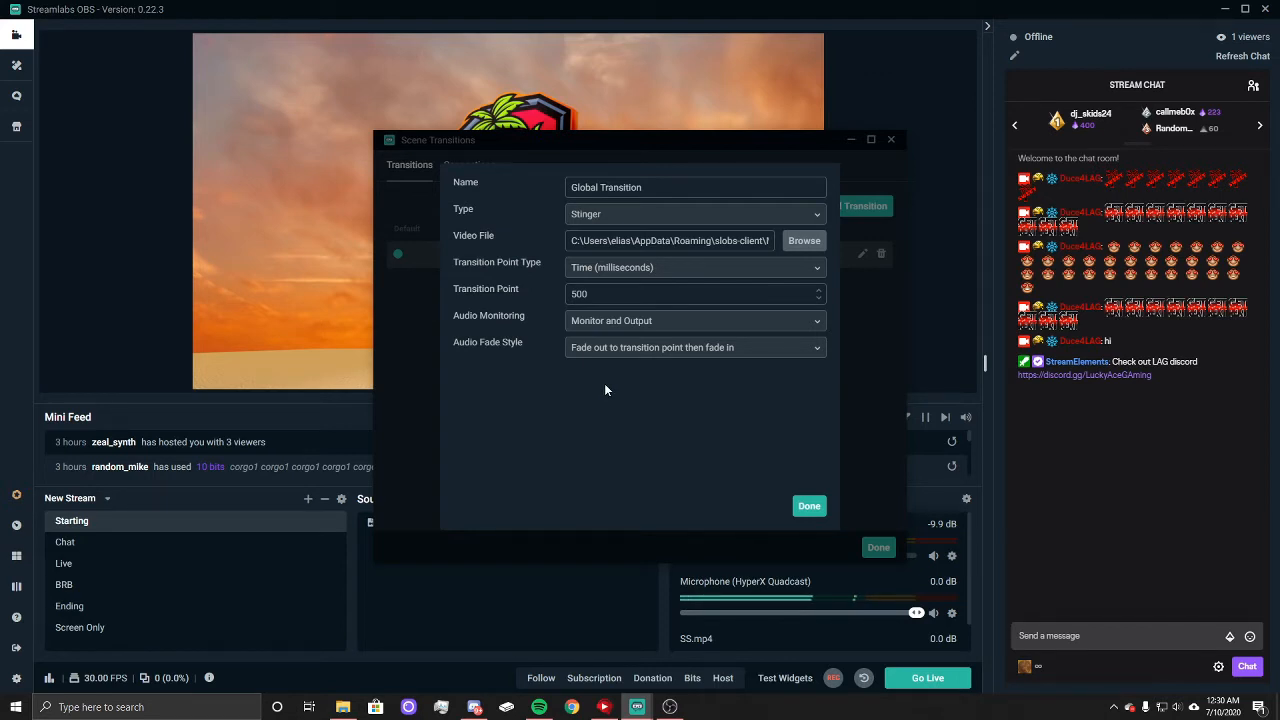
pyautogui.doubleClick(597, 293)
pyautogui.click(812, 506)
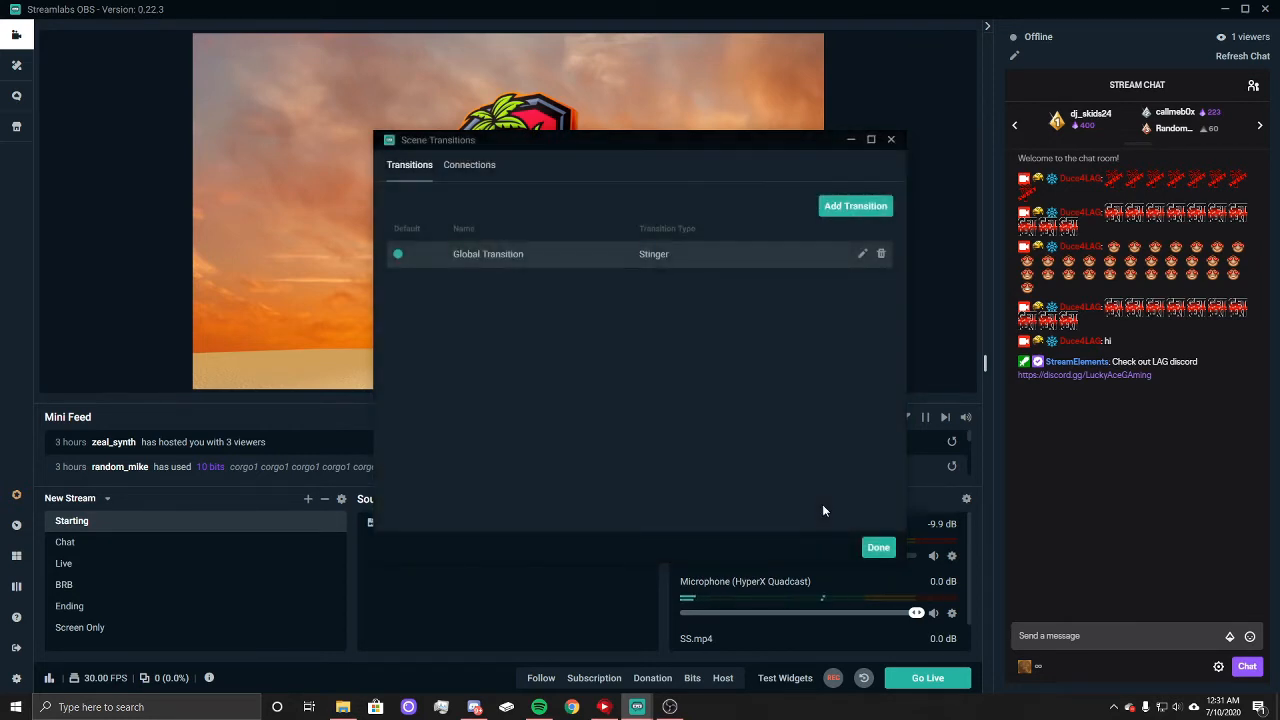
# Step: Close the scene transition settings and test the Global Transition by switching from Starting to Chat and back
pyautogui.click(880, 549)
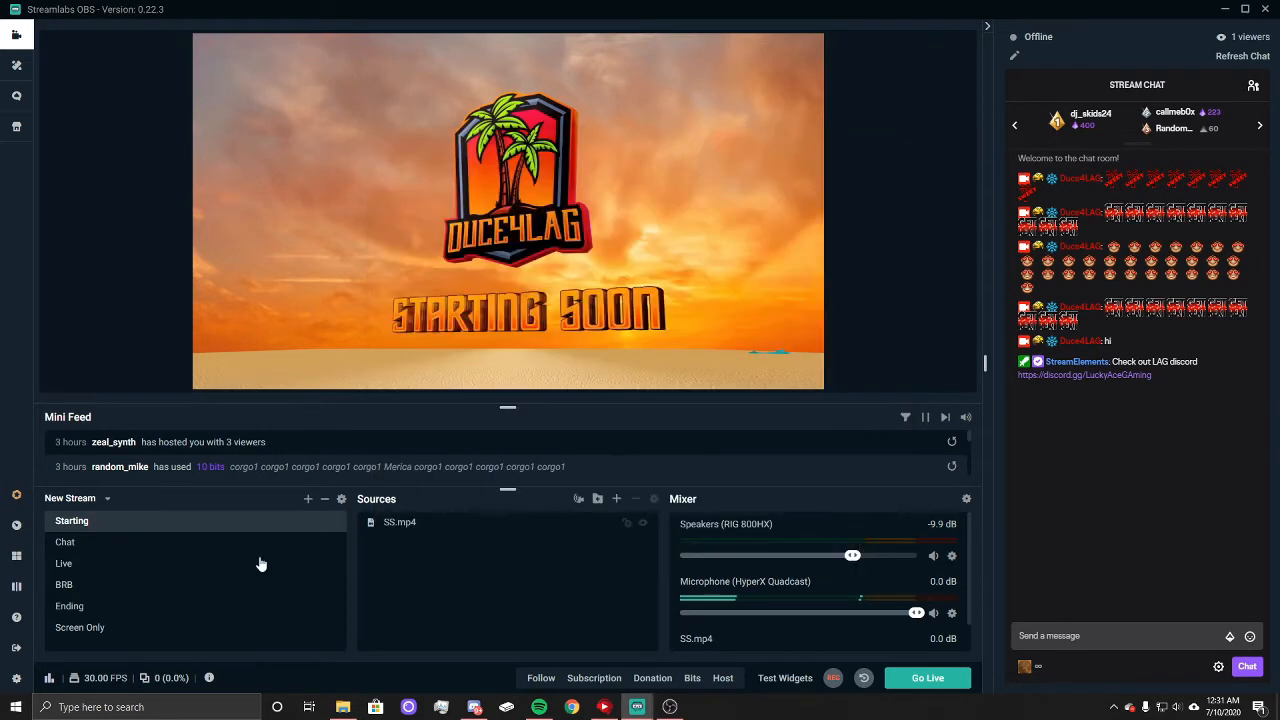
pyautogui.click(66, 542)
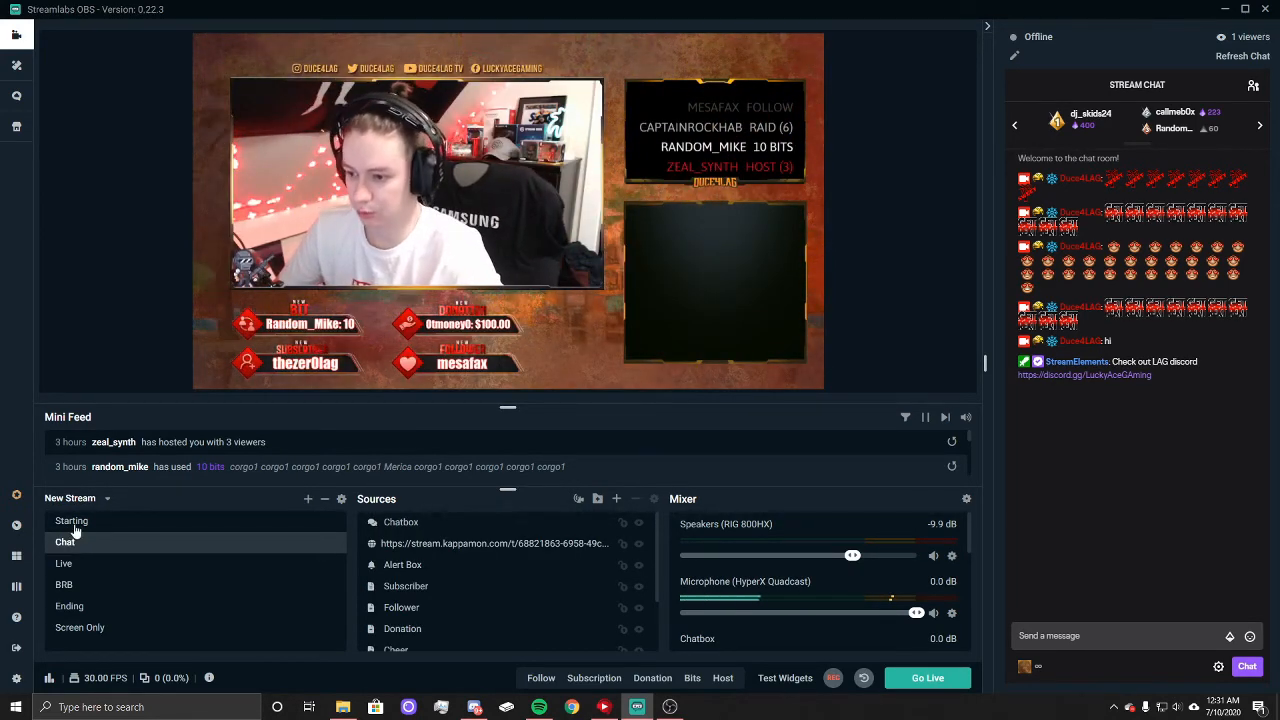
pyautogui.click(74, 527)
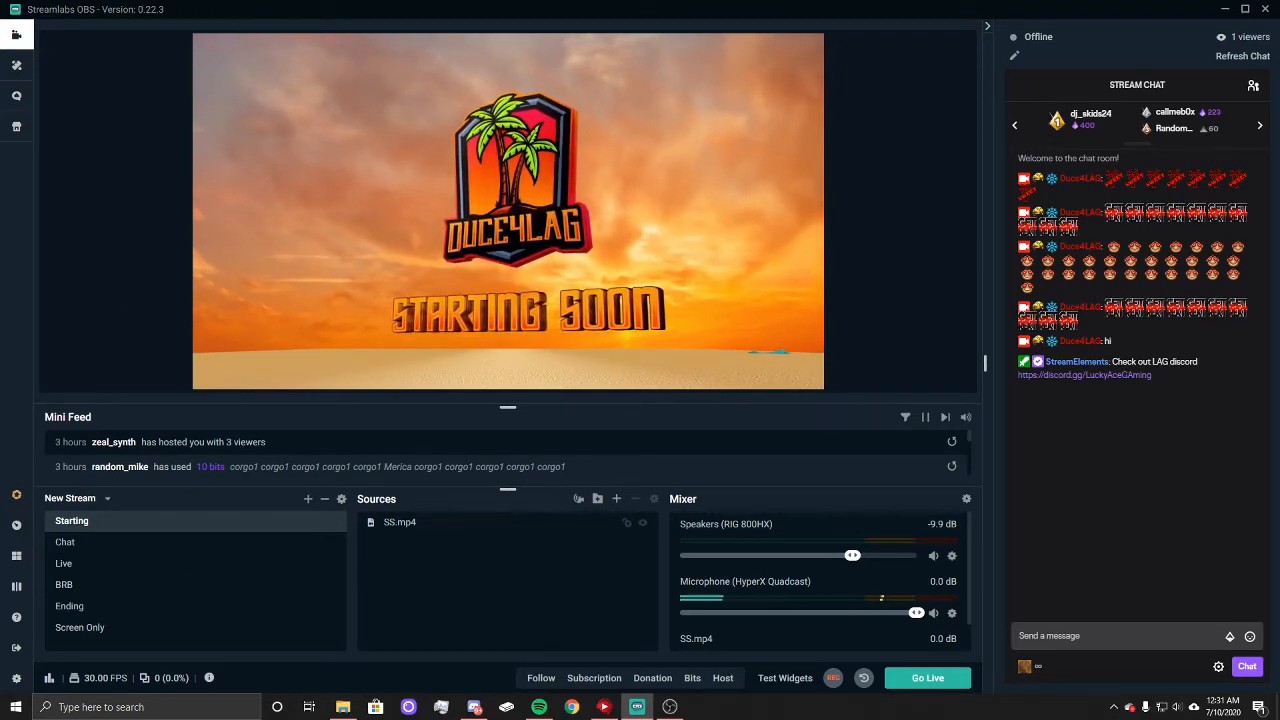
# Step: Minimize Streamlabs OBS and close the Screens _ Overlays folder window
pyautogui.click(1226, 10)
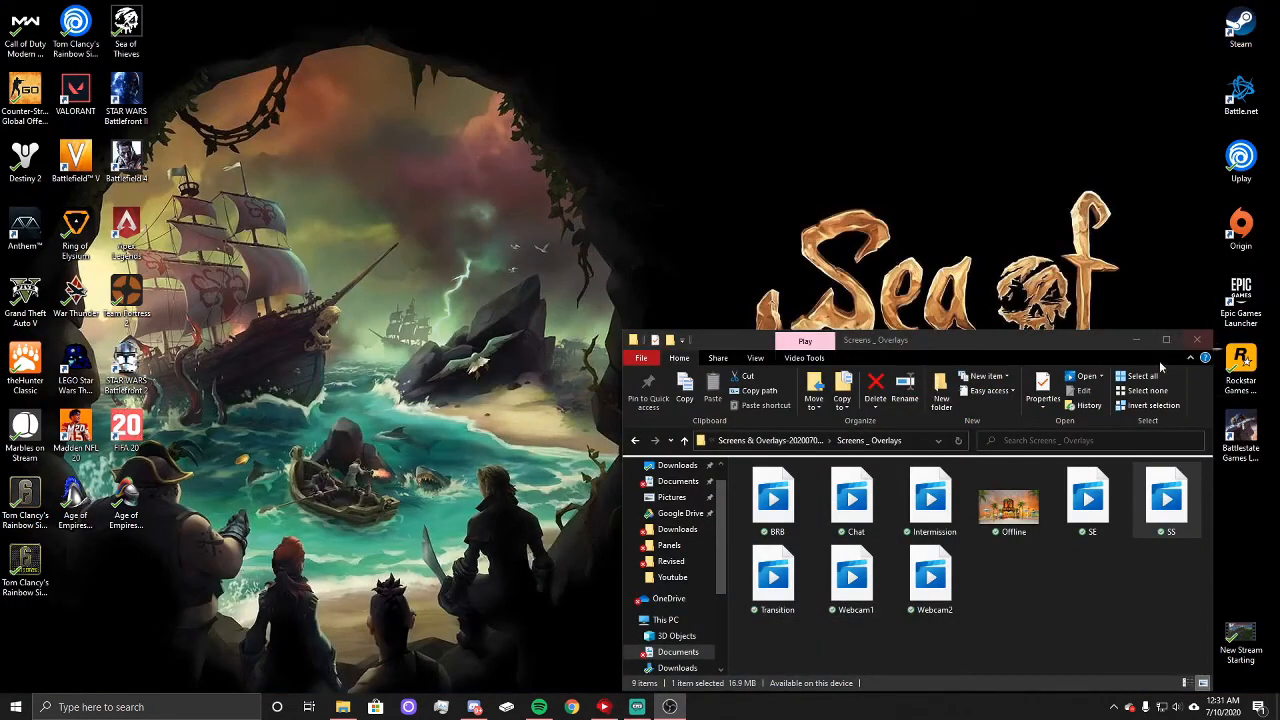
pyautogui.moveTo(968, 340); pyautogui.dragTo(776, 194)
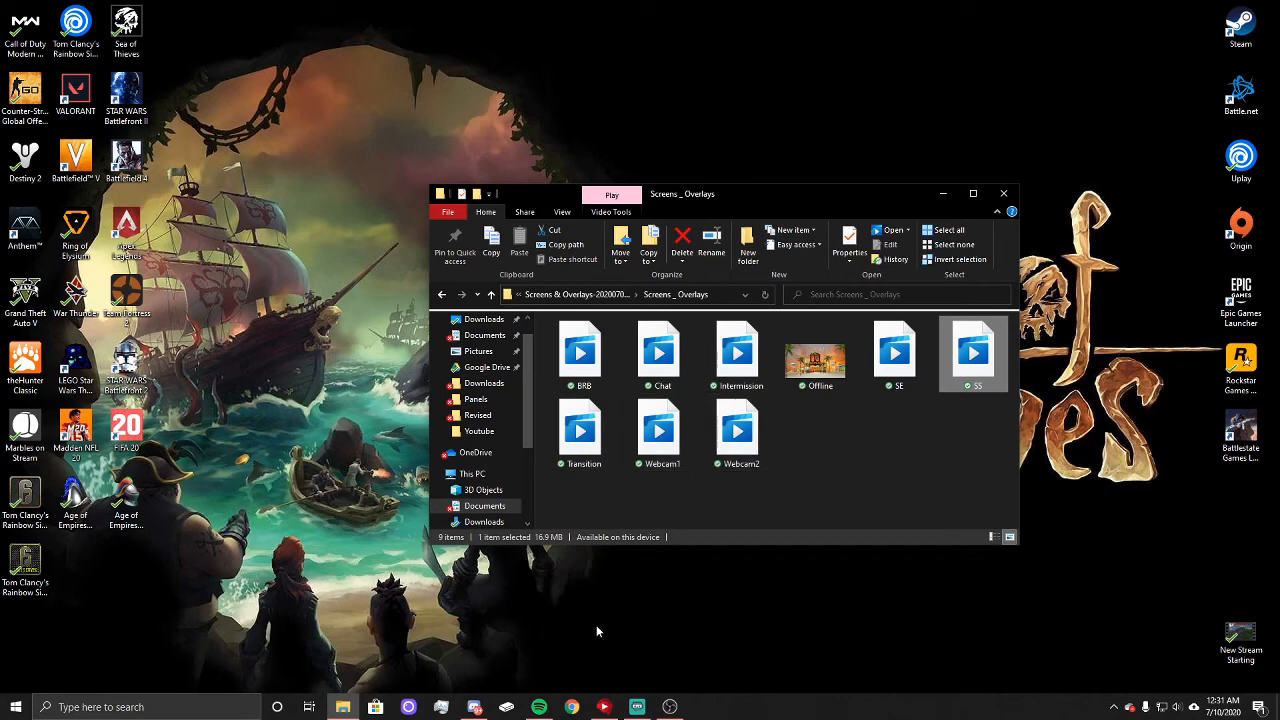
pyautogui.click(1003, 193)
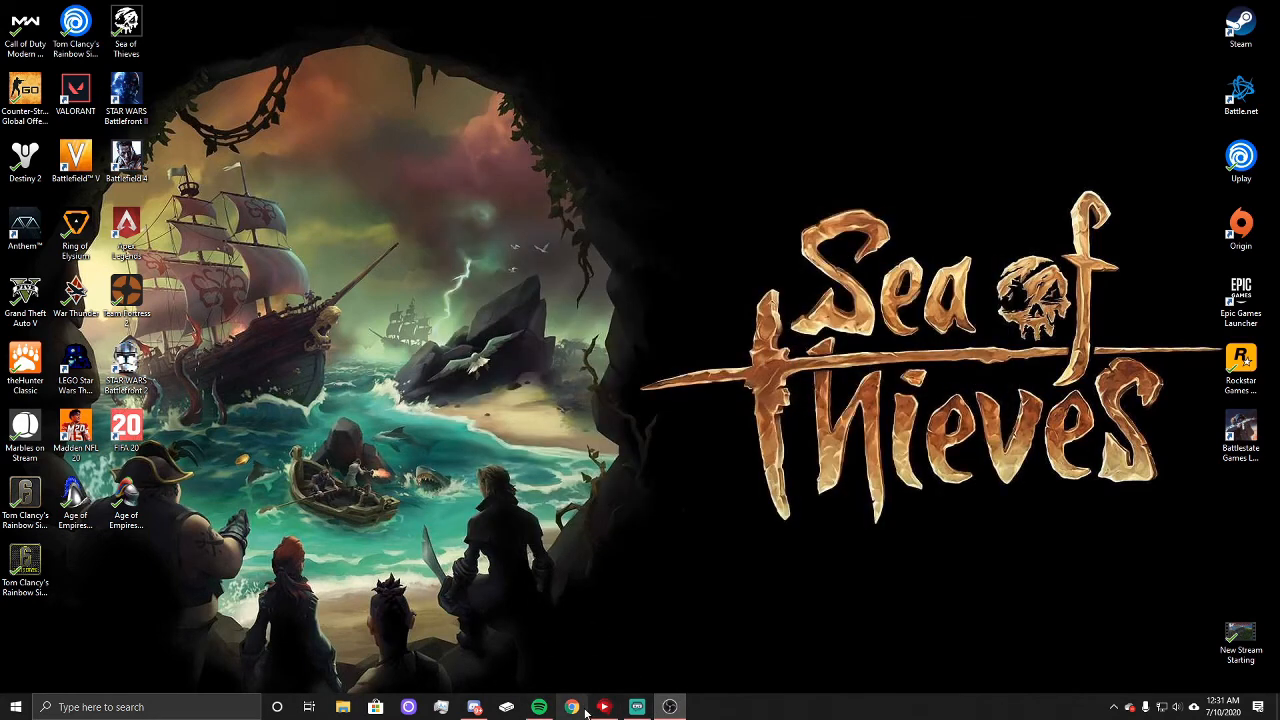
# Step: Switch to Chrome, load the Twitch site and open the account's Settings page
pyautogui.click(576, 708)
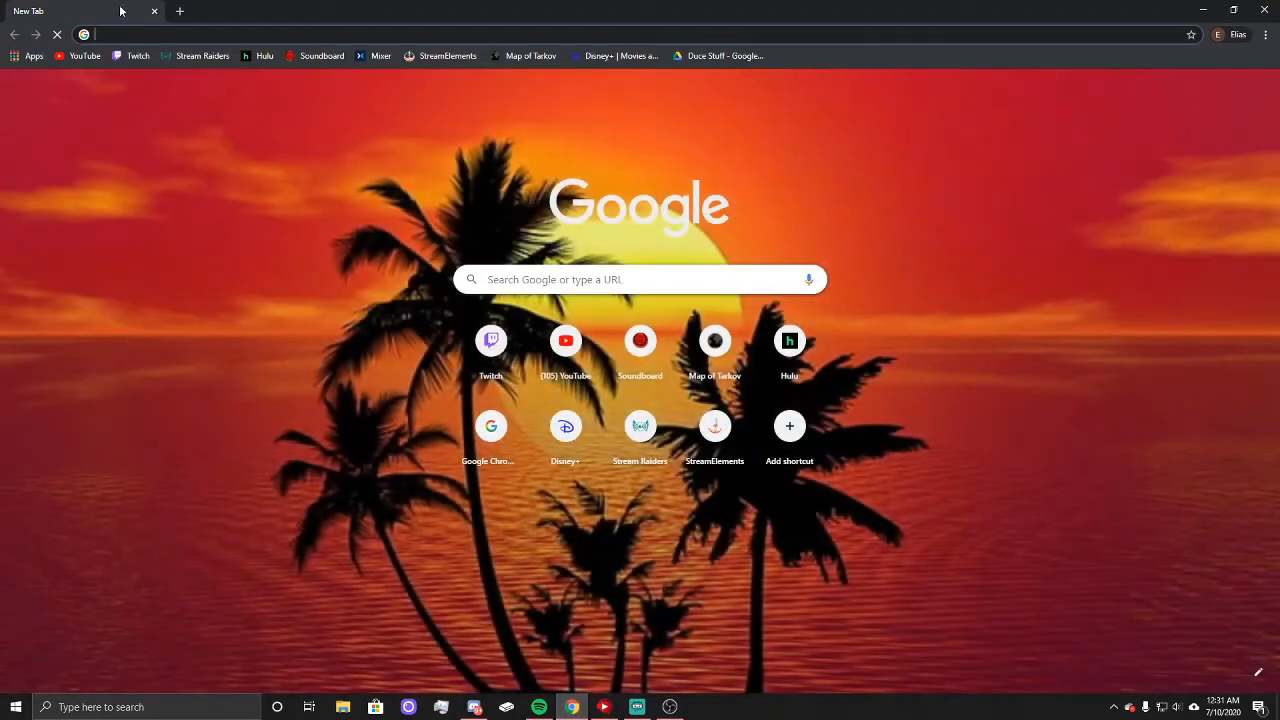
pyautogui.click(137, 56)
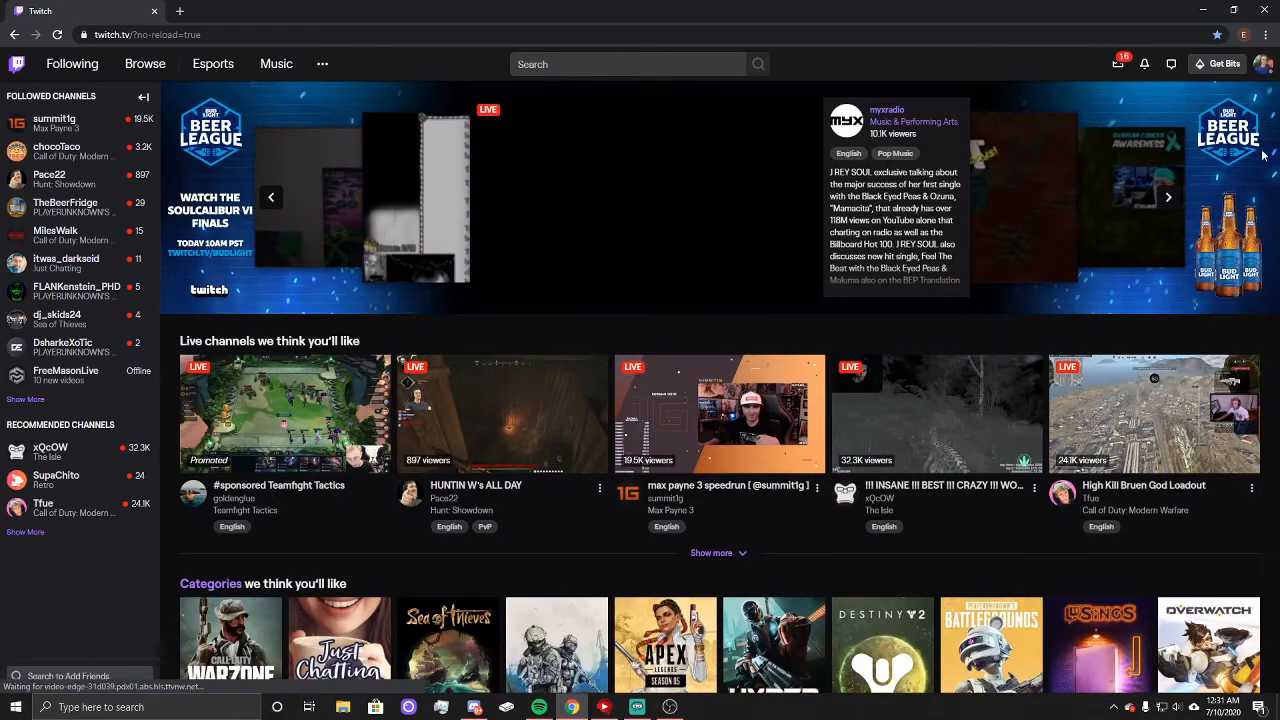
pyautogui.click(1259, 70)
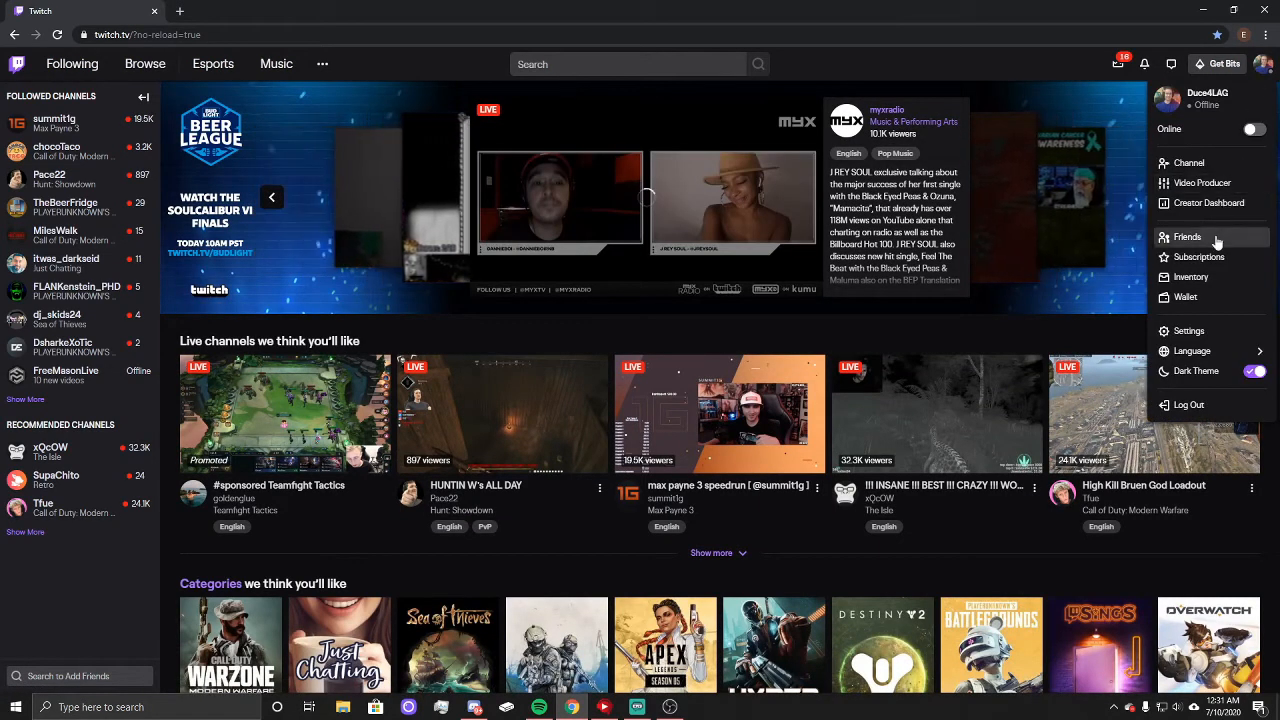
pyautogui.click(1190, 331)
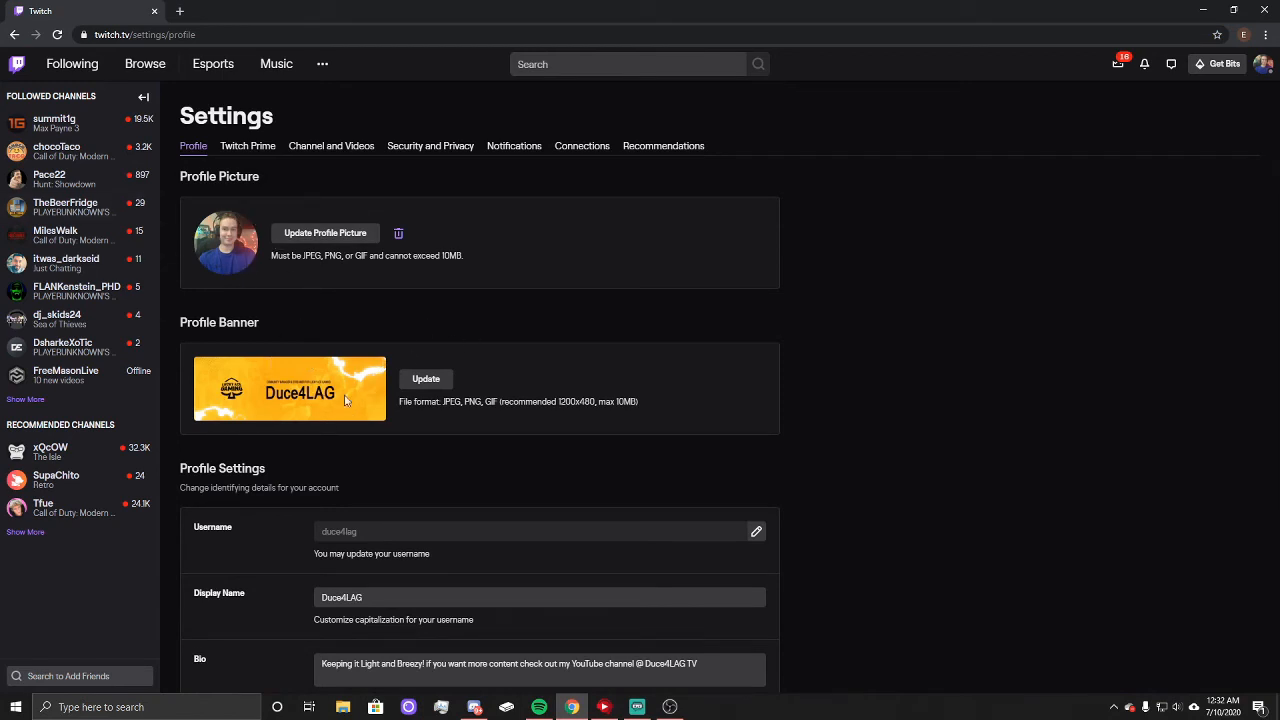
# Step: Review the Twitch profile settings and the Twitch Prime chat color and emoticon options
pyautogui.scroll(-2, 352, 385)
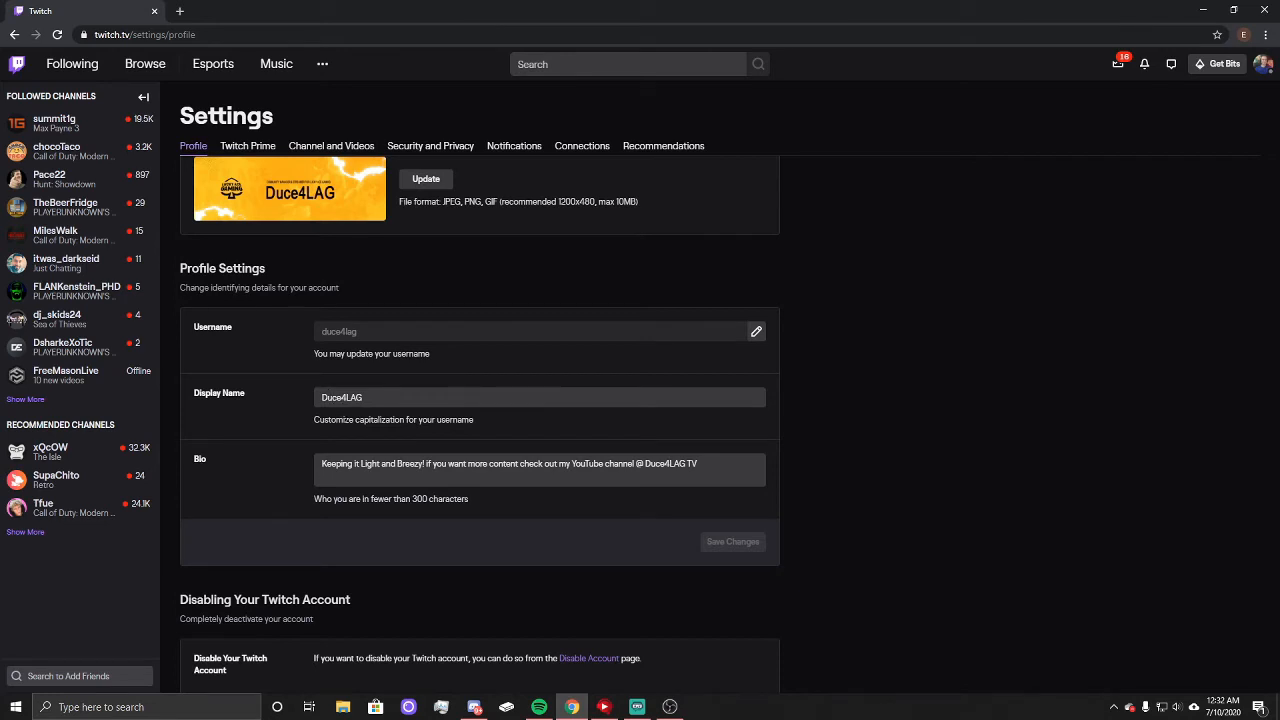
pyautogui.scroll(-1, 354, 422)
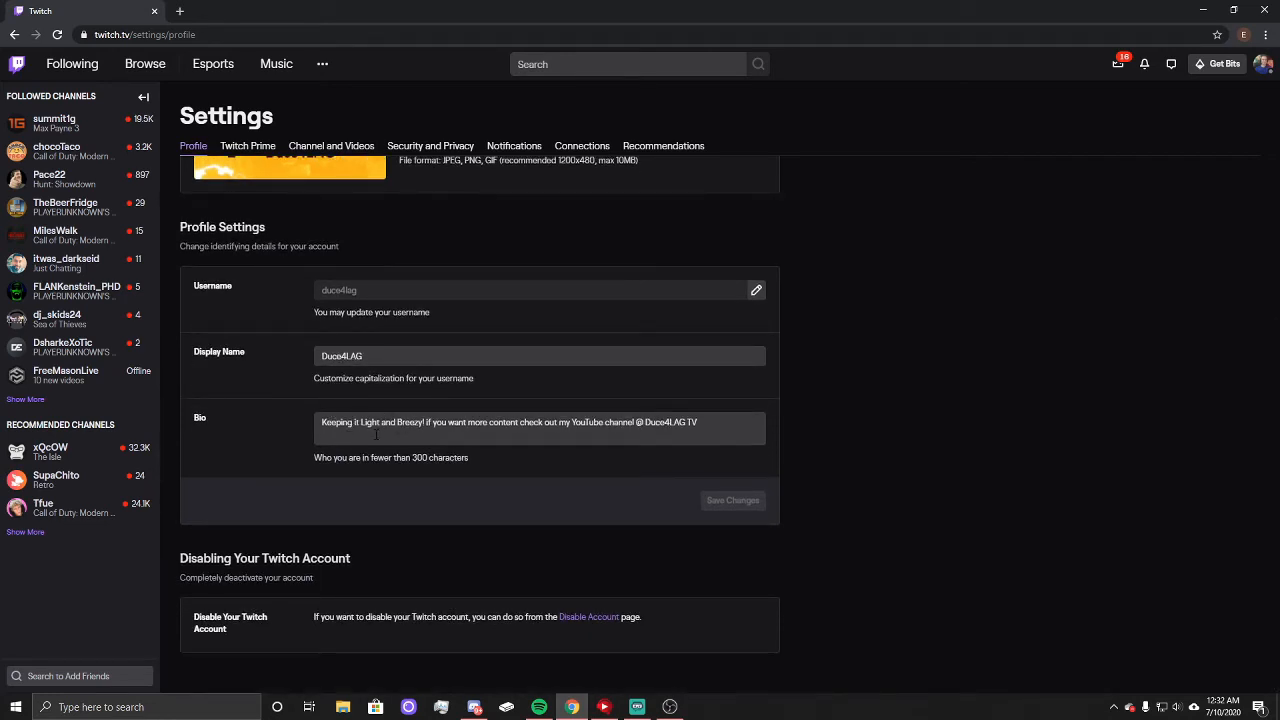
pyautogui.scroll(3, 252, 190)
pyautogui.click(249, 147)
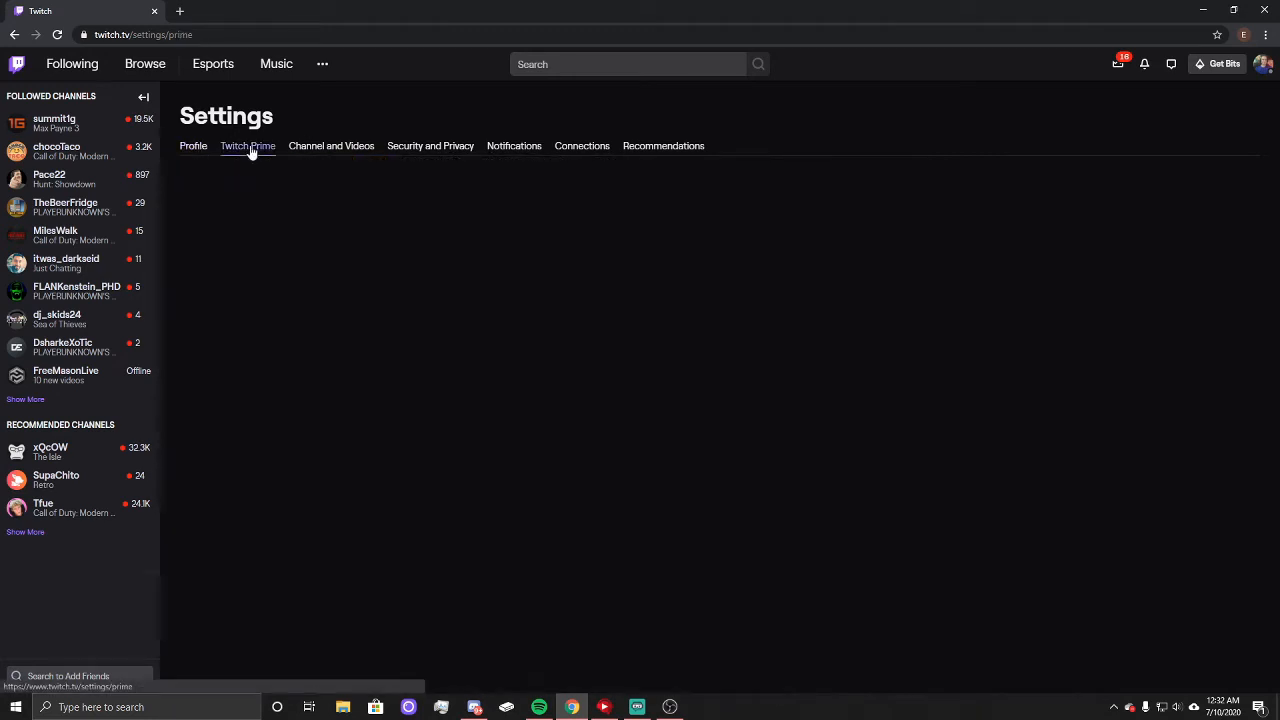
pyautogui.scroll(-2, 300, 430)
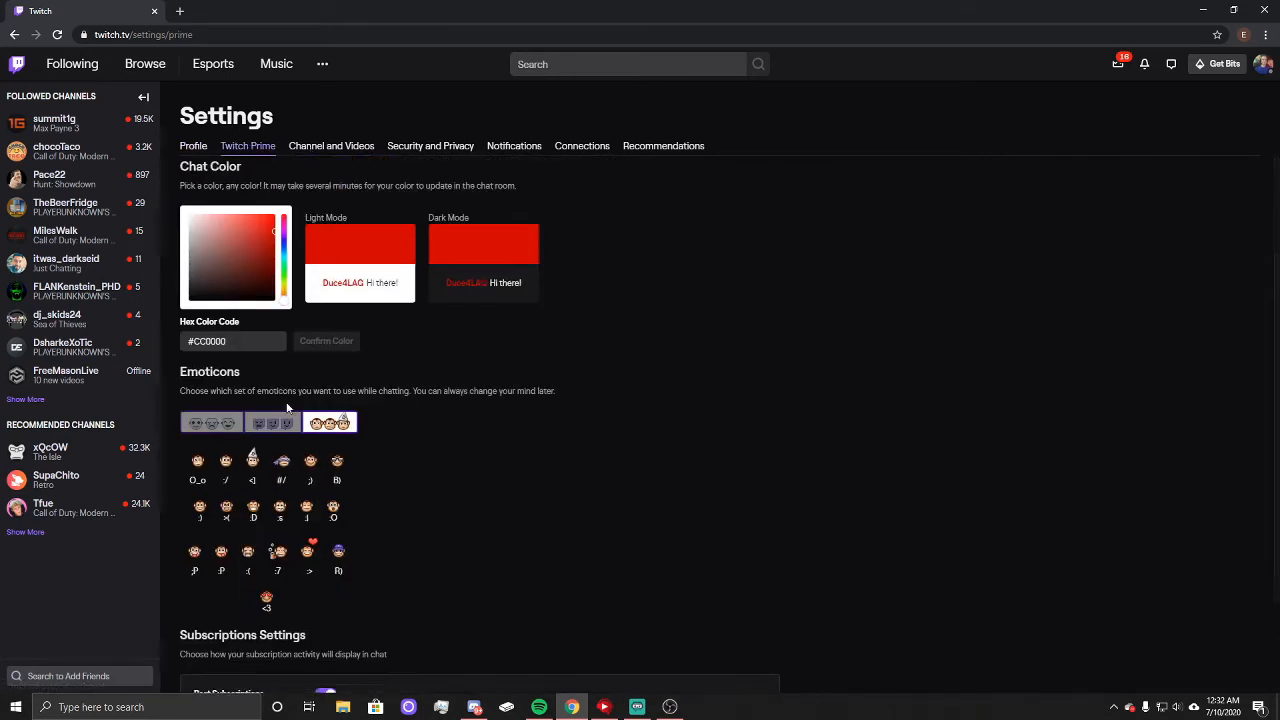
pyautogui.scroll(2, 318, 437)
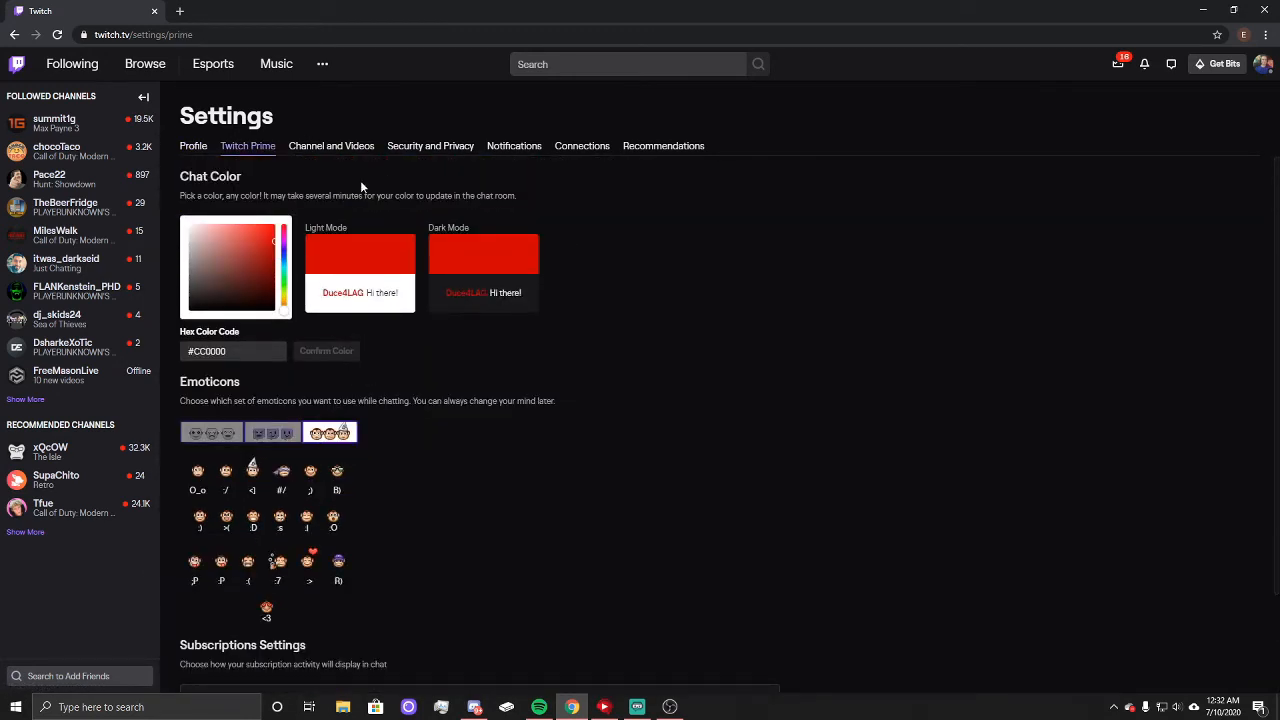
# Step: Examine the Channel and Videos settings, from stream preferences and profile banner through video player banner and social links to auto hosting
pyautogui.click(326, 148)
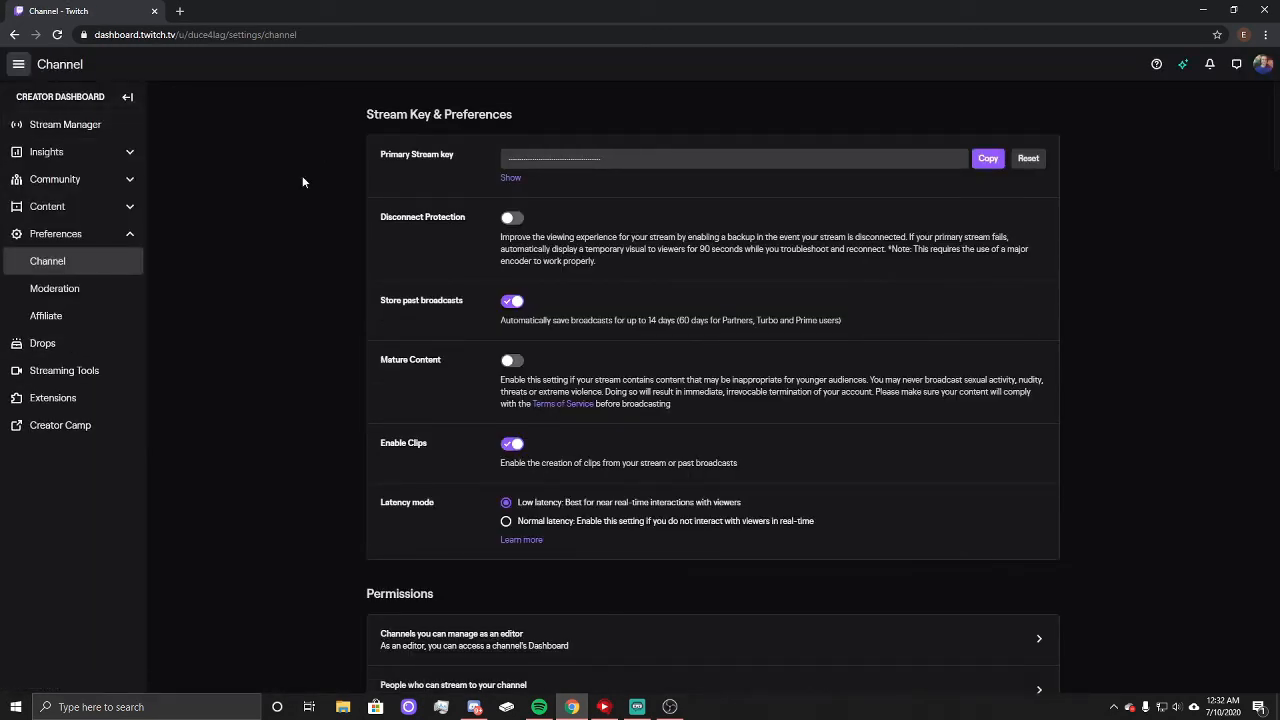
pyautogui.scroll(-5, 298, 216)
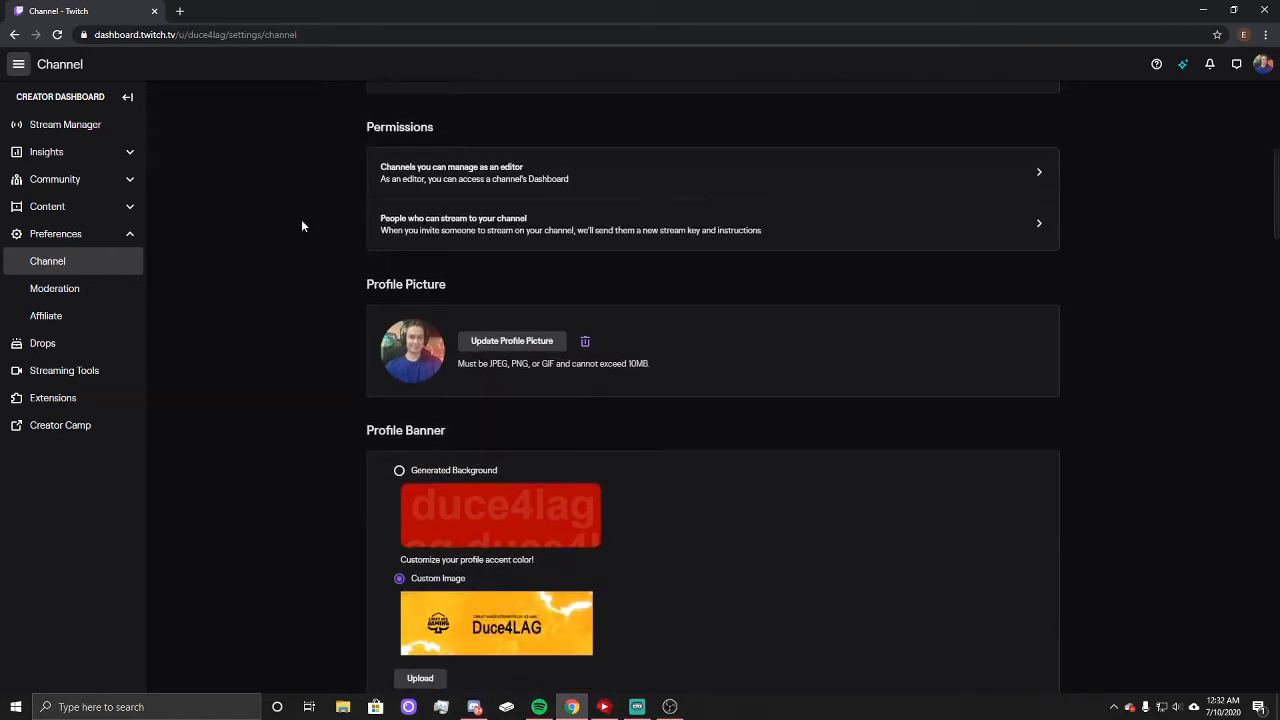
pyautogui.scroll(-2, 301, 226)
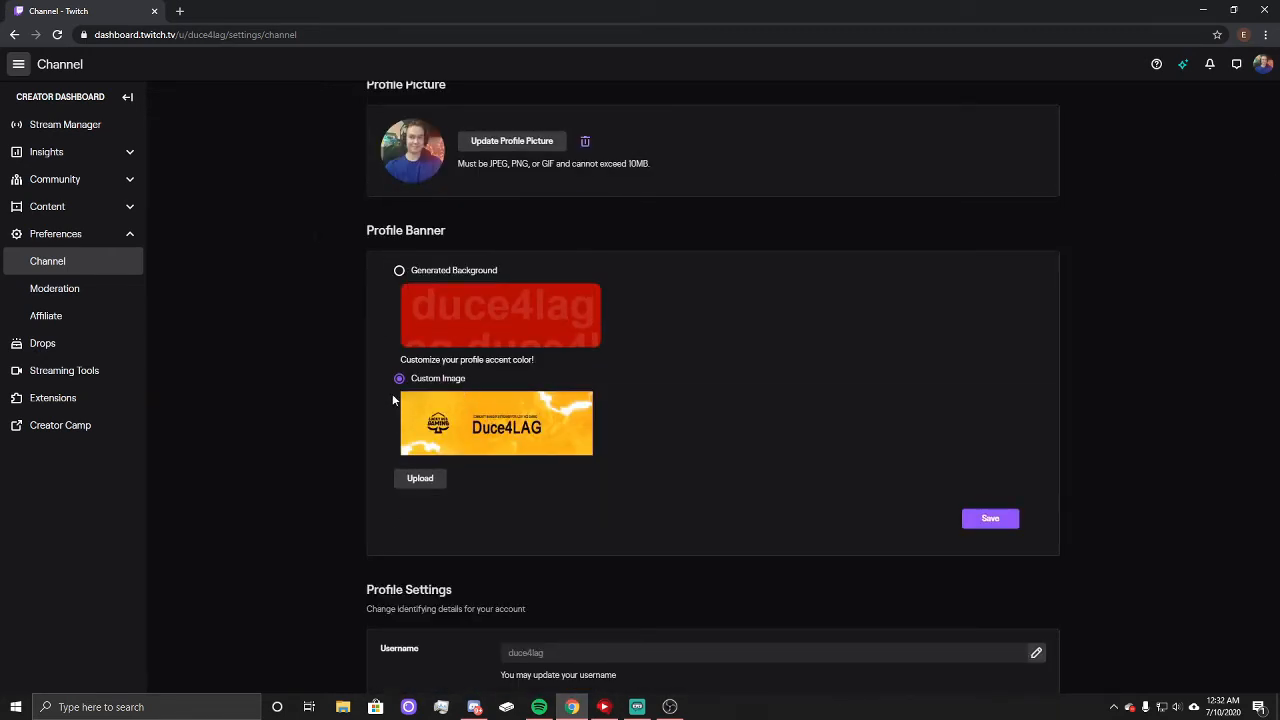
pyautogui.scroll(-6, 354, 330)
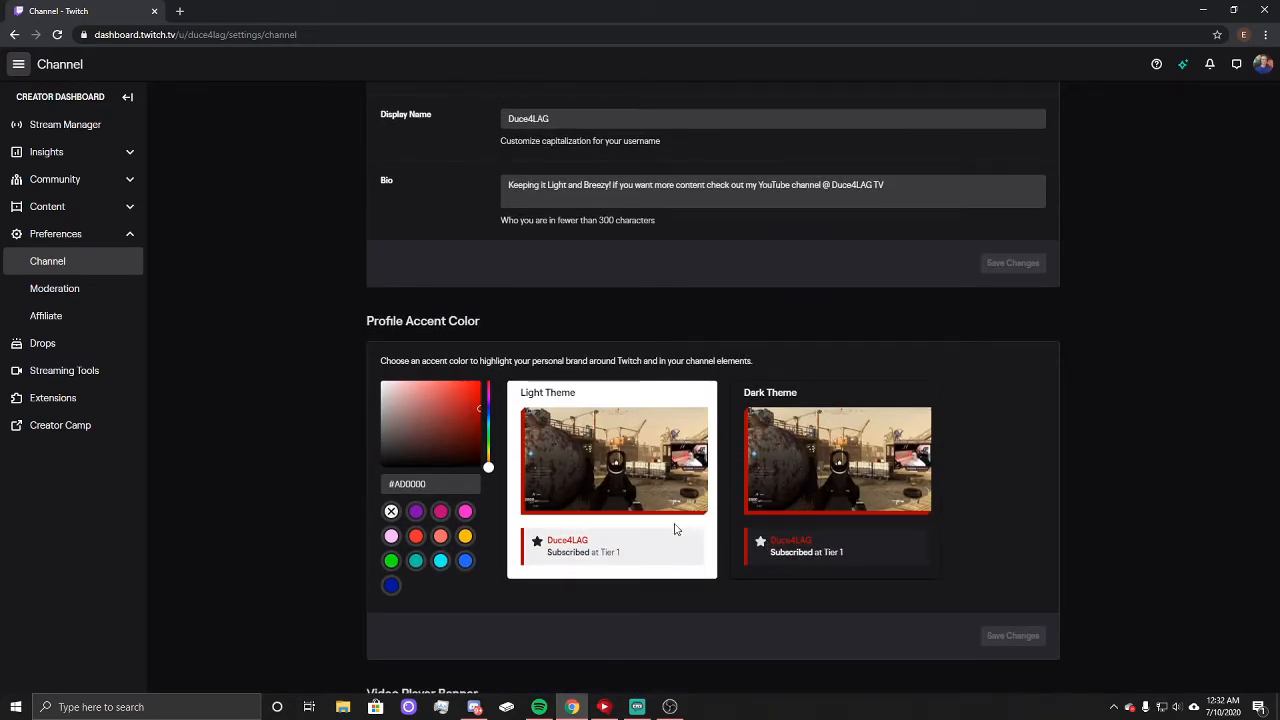
pyautogui.scroll(-4, 497, 490)
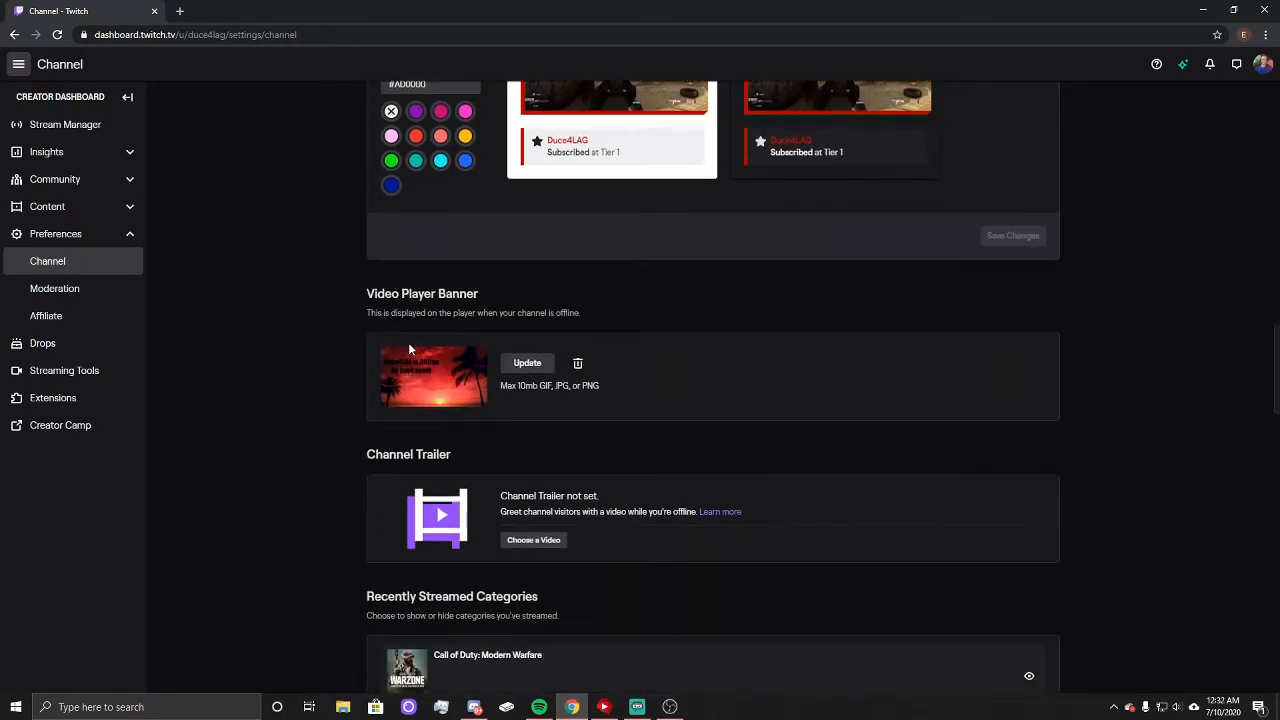
pyautogui.scroll(-6, 432, 388)
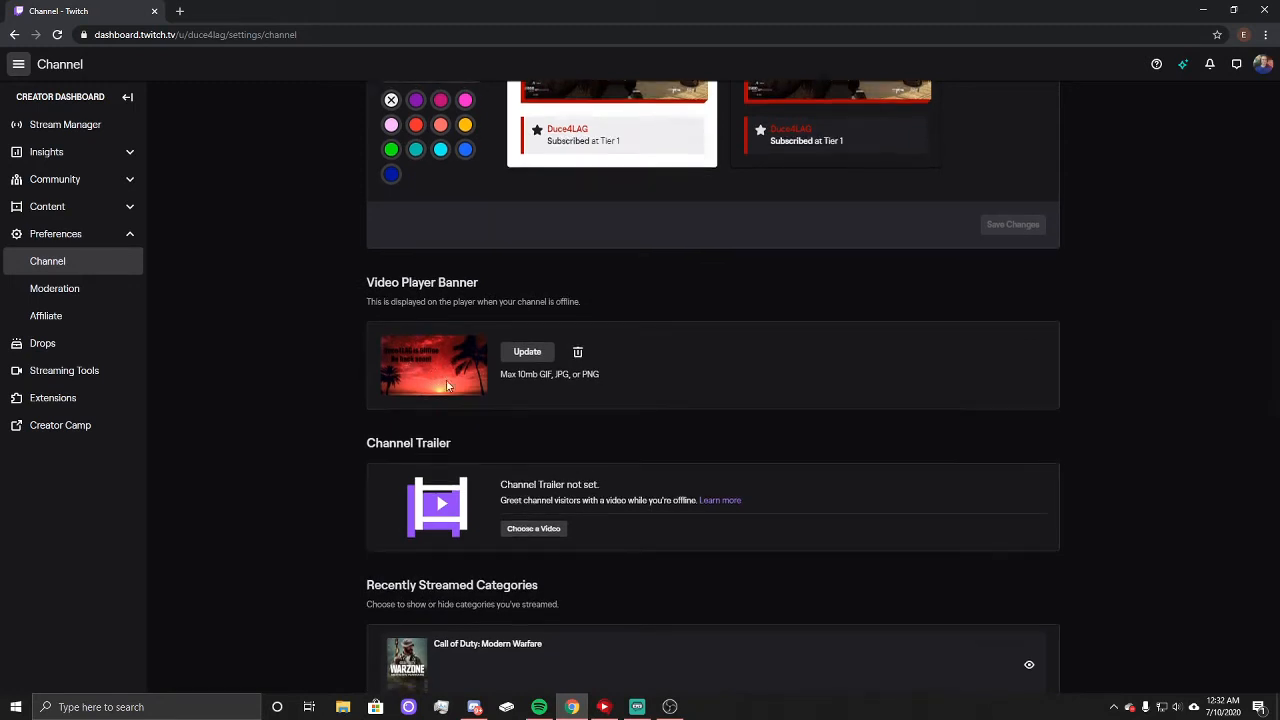
pyautogui.scroll(-3, 428, 437)
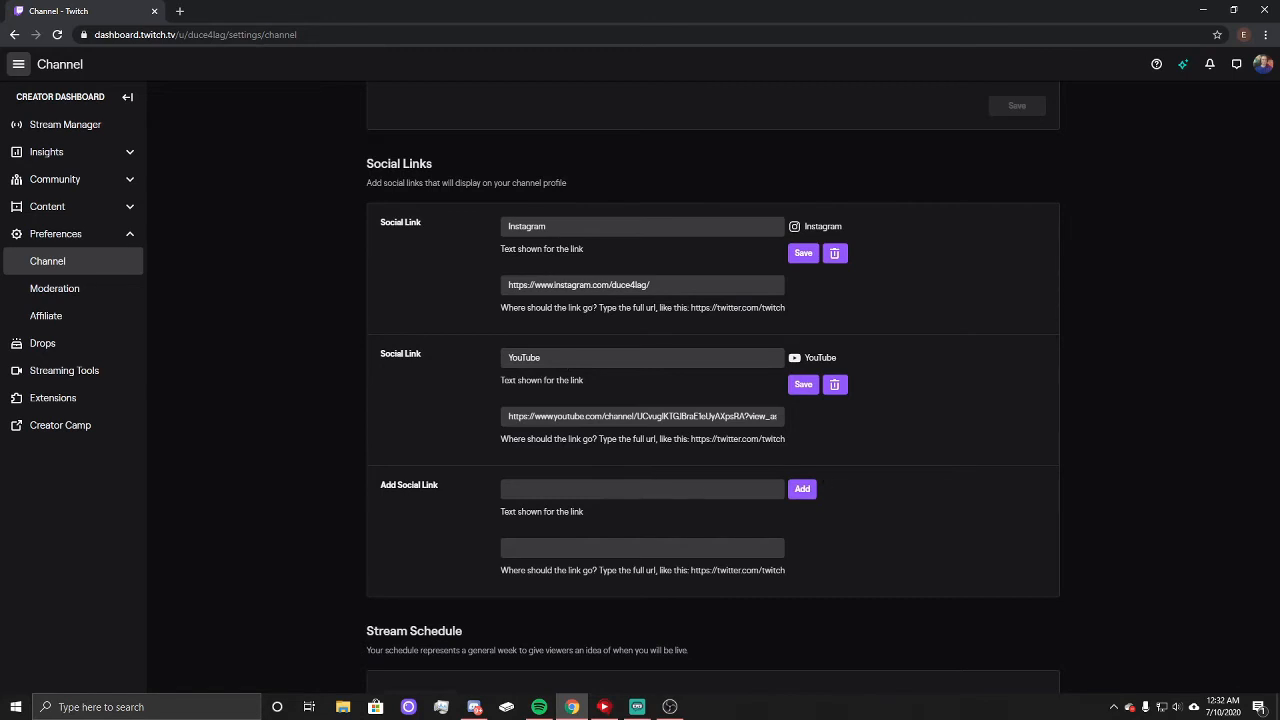
pyautogui.scroll(-3, 558, 377)
pyautogui.scroll(-2, 494, 369)
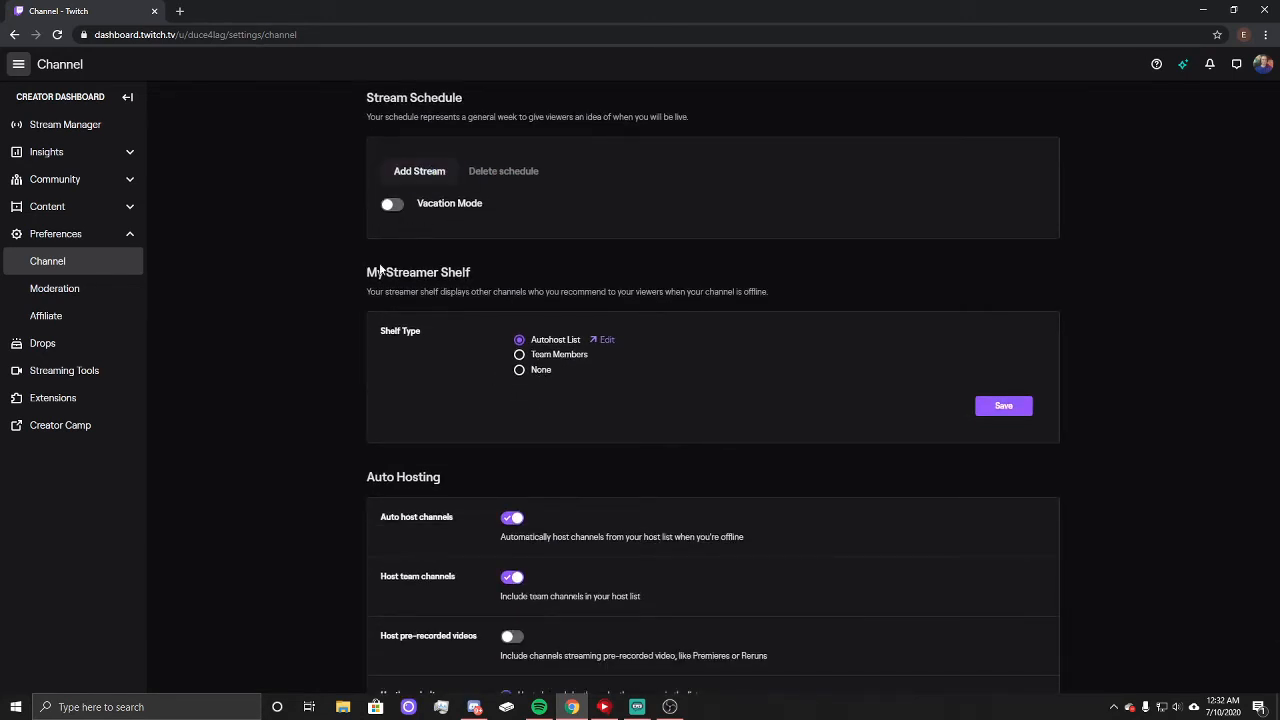
pyautogui.scroll(-3, 340, 291)
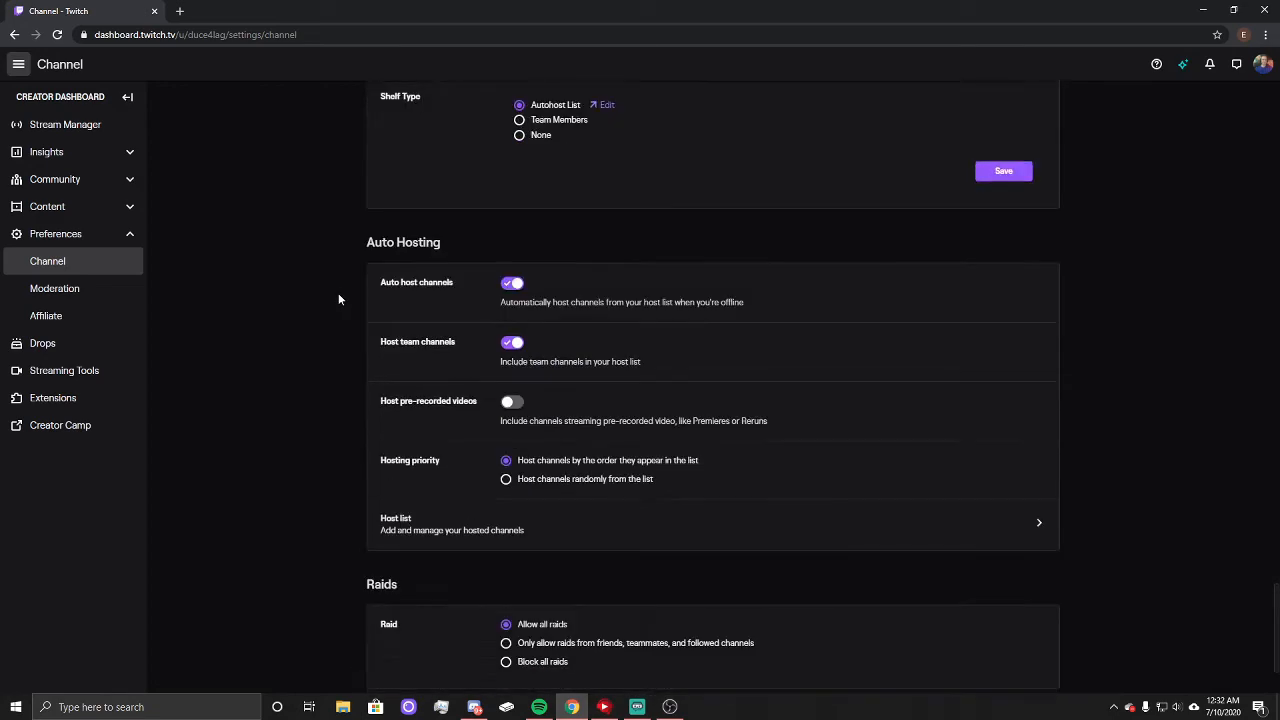
pyautogui.scroll(4, 290, 385)
pyautogui.scroll(15, 279, 404)
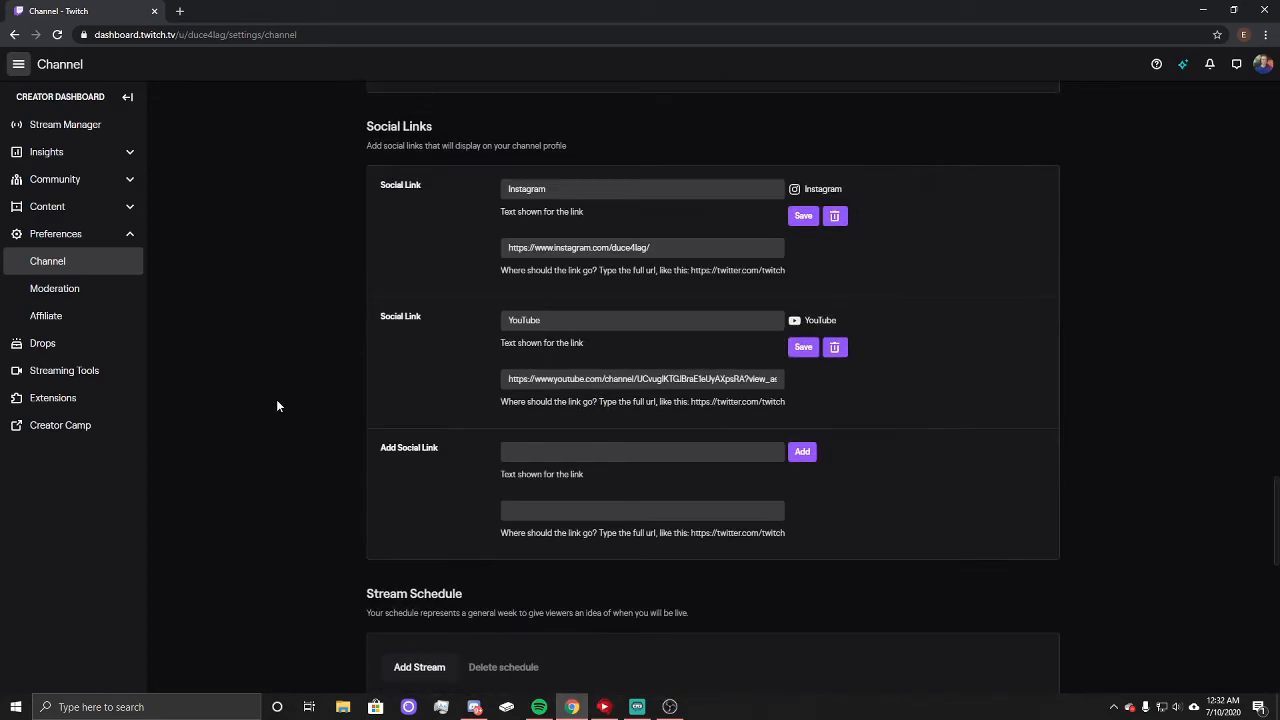
pyautogui.scroll(20, 277, 407)
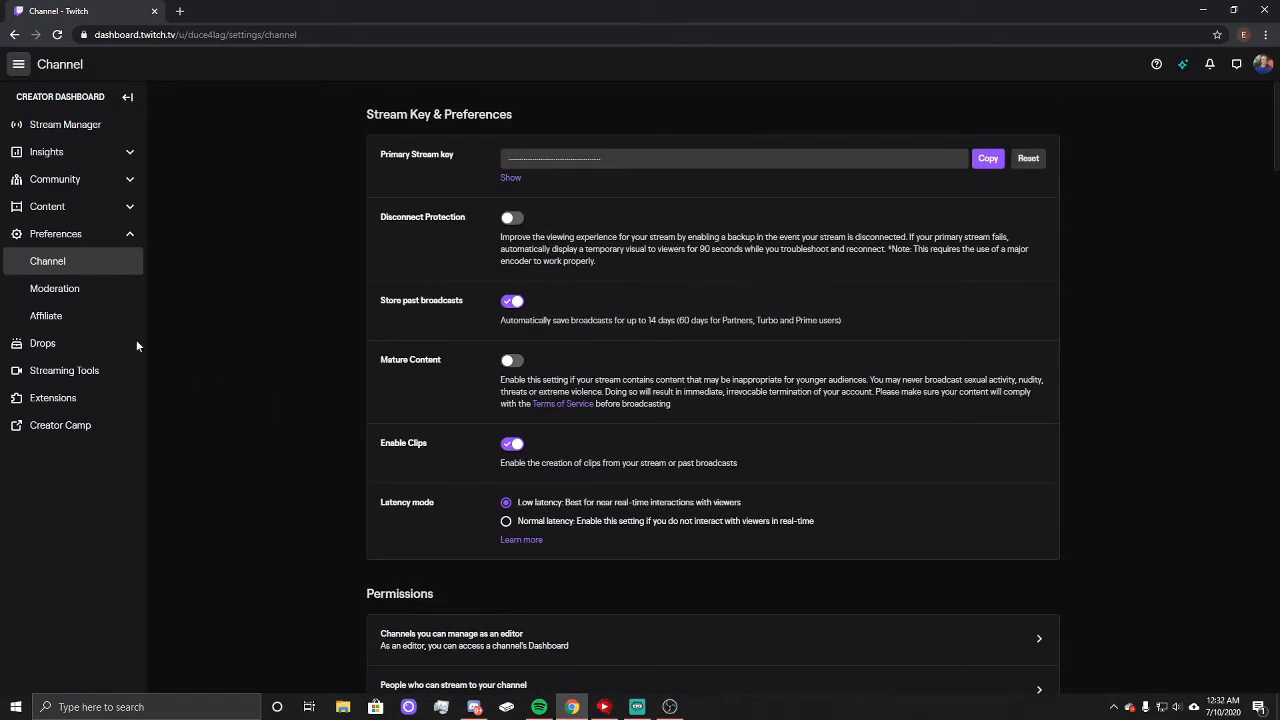
# Step: Examine the channel's Affiliate settings and its Moderation settings, including AutoMod controls, chat options and channel privileges
pyautogui.click(72, 289)
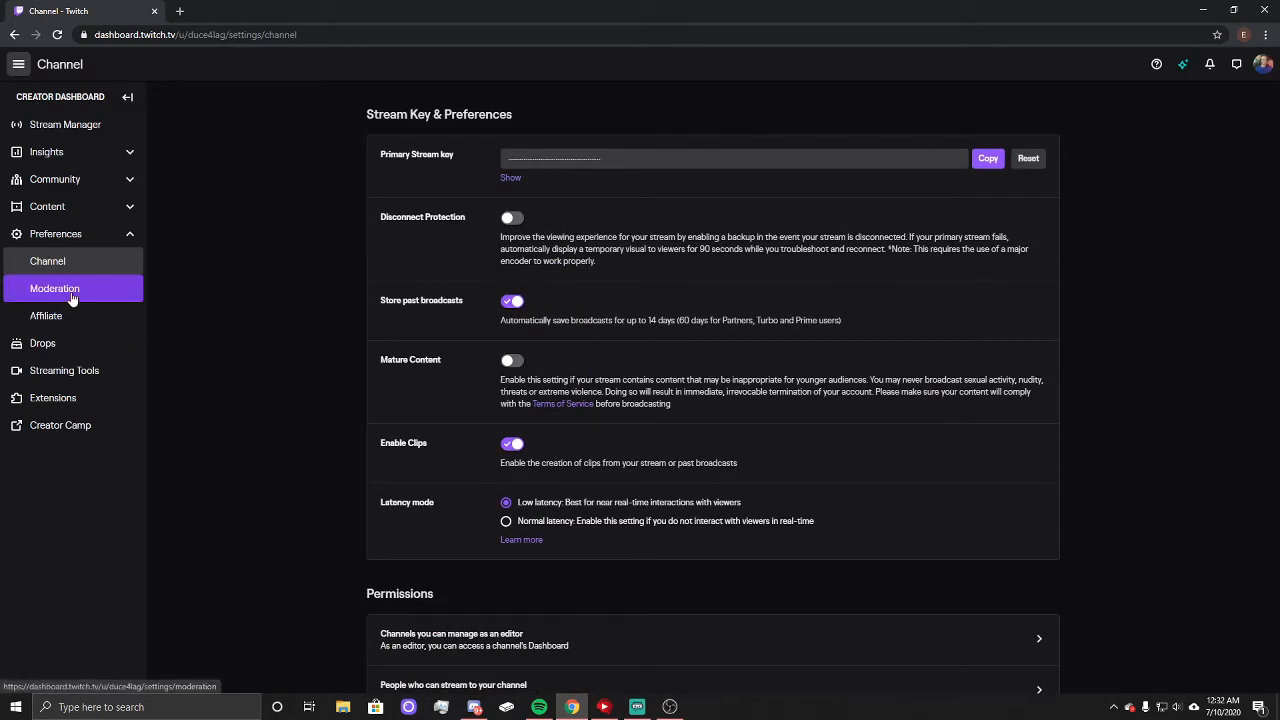
pyautogui.click(71, 297)
pyautogui.click(71, 271)
pyautogui.click(56, 319)
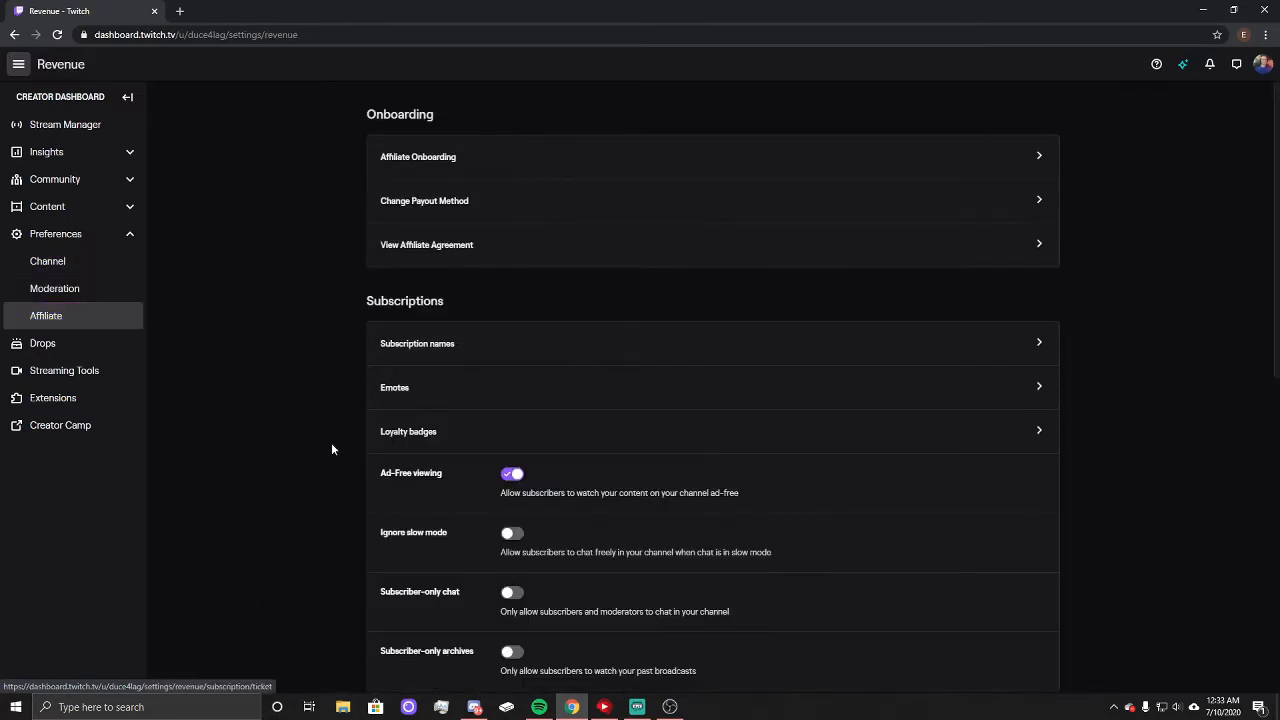
pyautogui.click(71, 294)
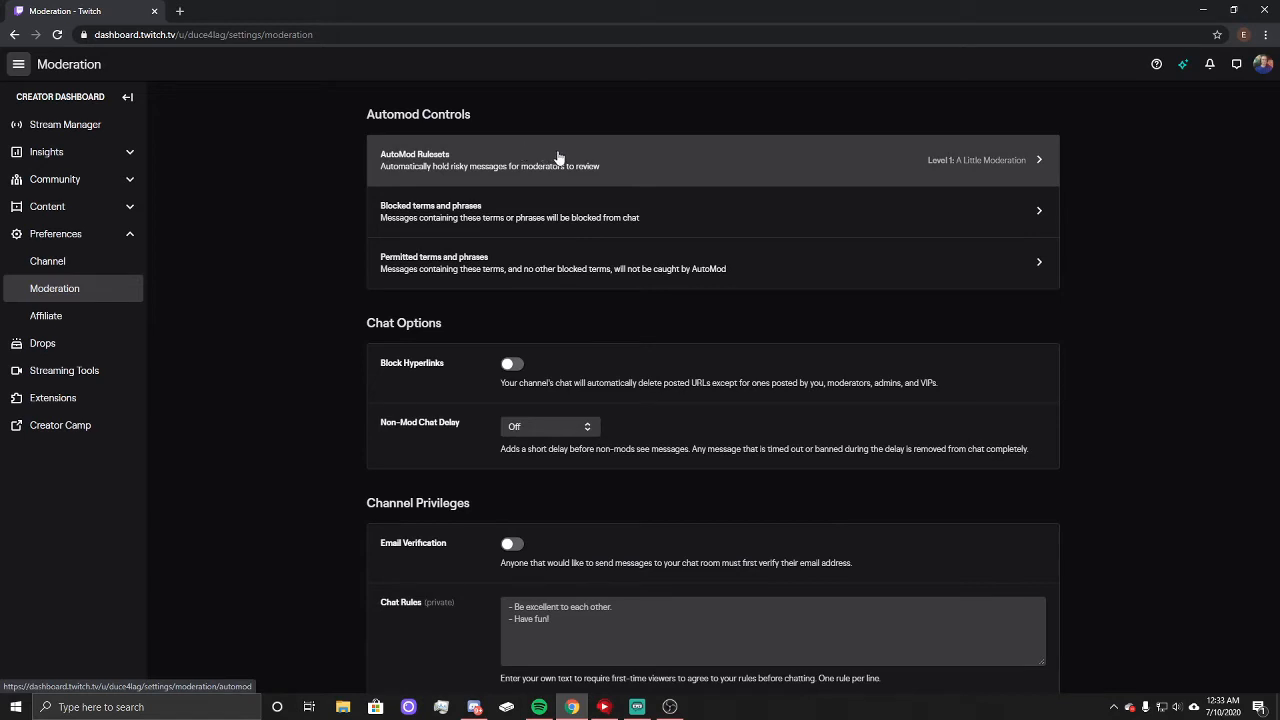
pyautogui.scroll(-3, 458, 220)
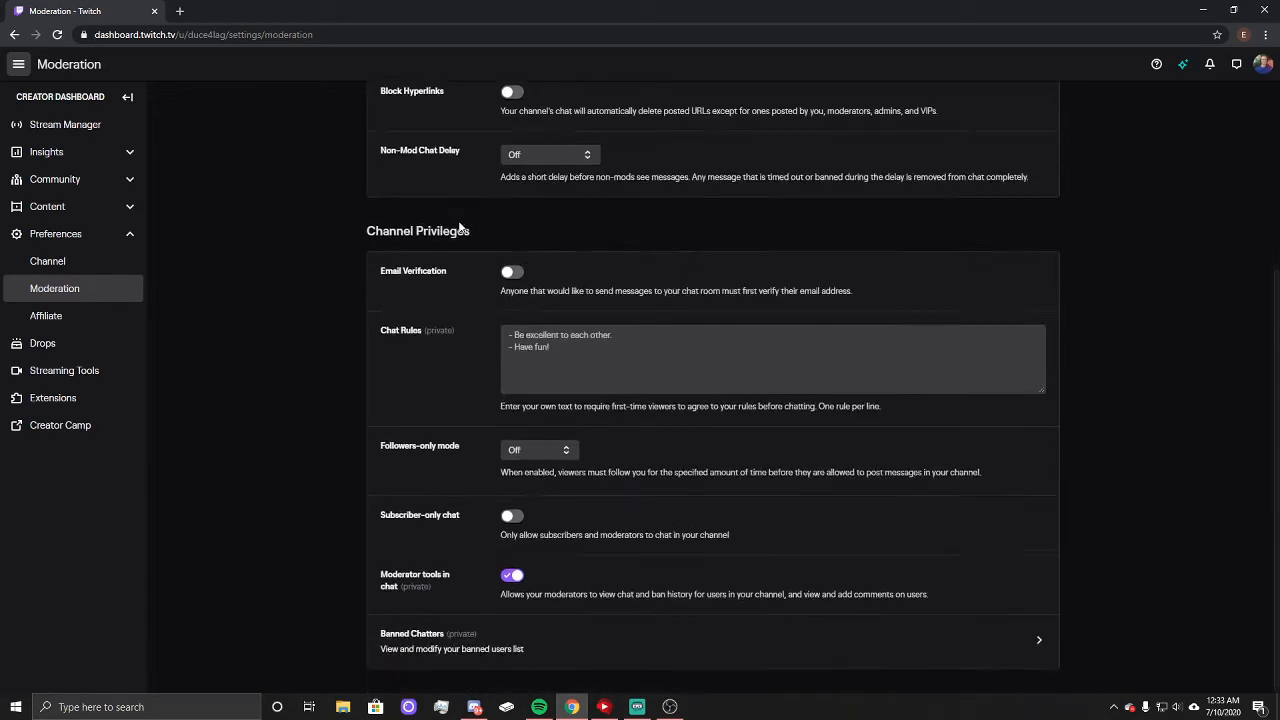
# Step: Check the AutoMod ruleset's filtering levels, return to the Moderation settings and review the chat options and channel privileges
pyautogui.scroll(2, 471, 246)
pyautogui.scroll(1, 471, 246)
pyautogui.click(487, 168)
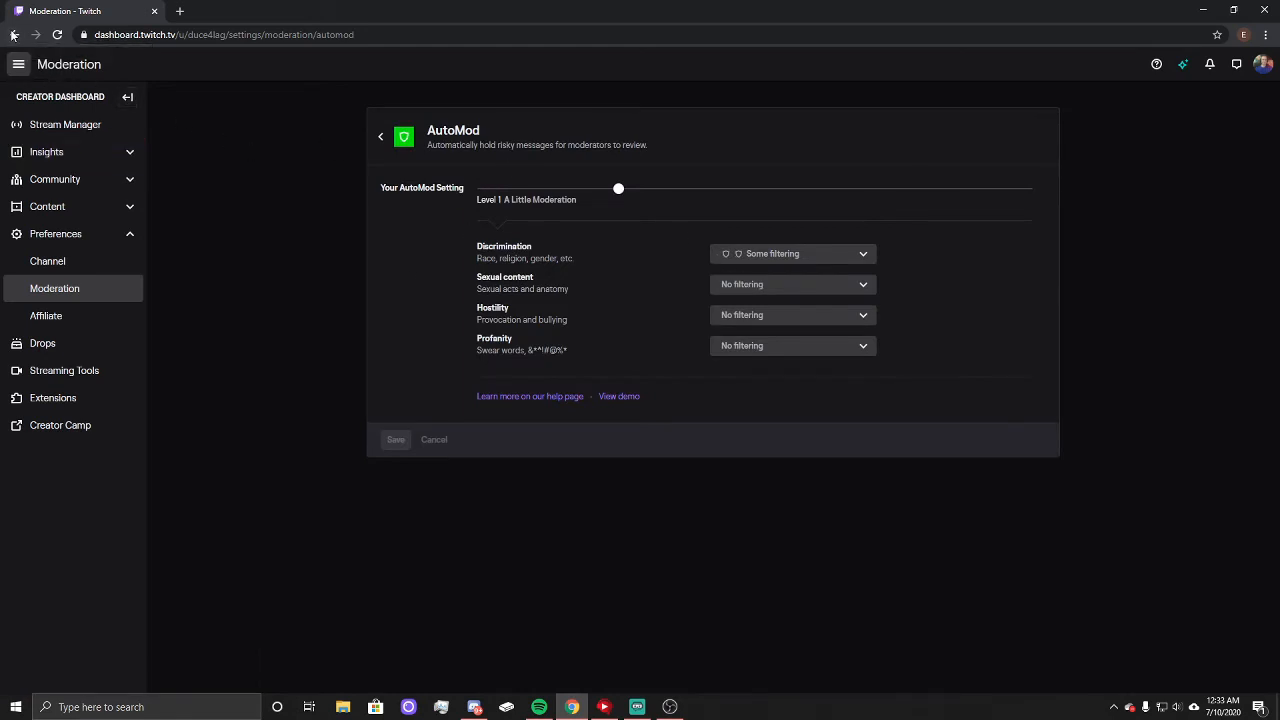
pyautogui.click(14, 35)
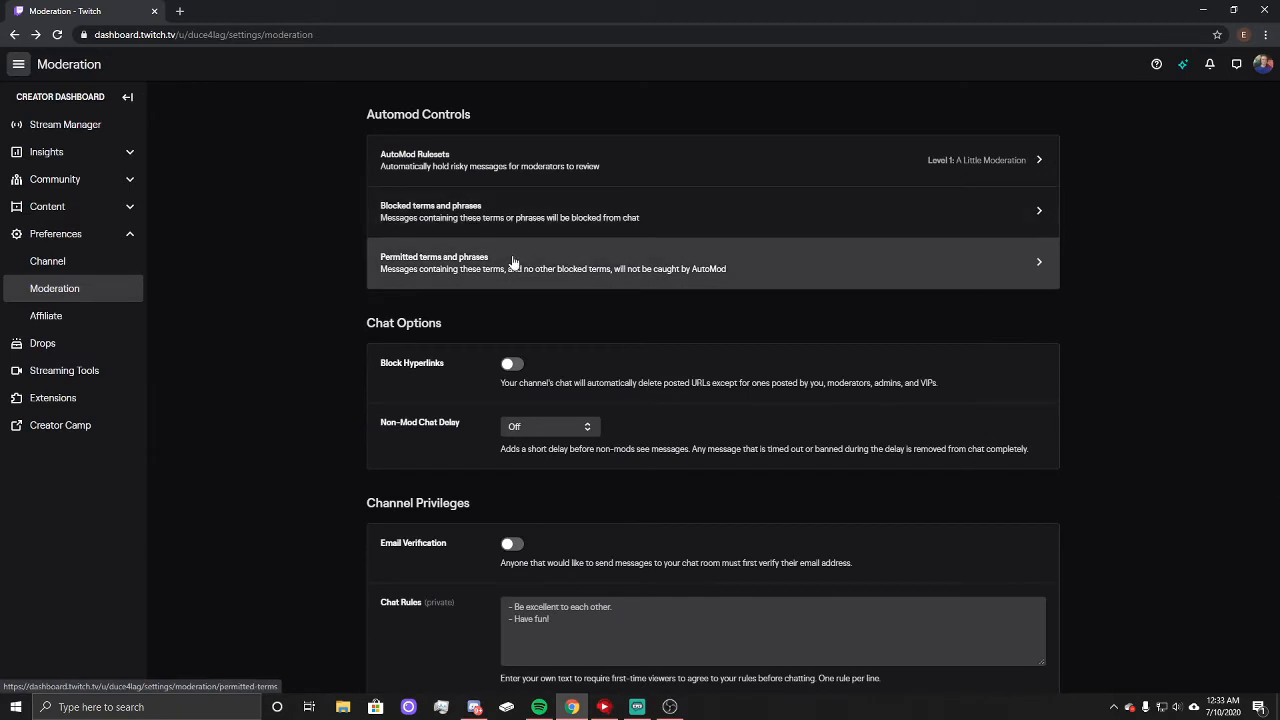
pyautogui.scroll(-3, 448, 457)
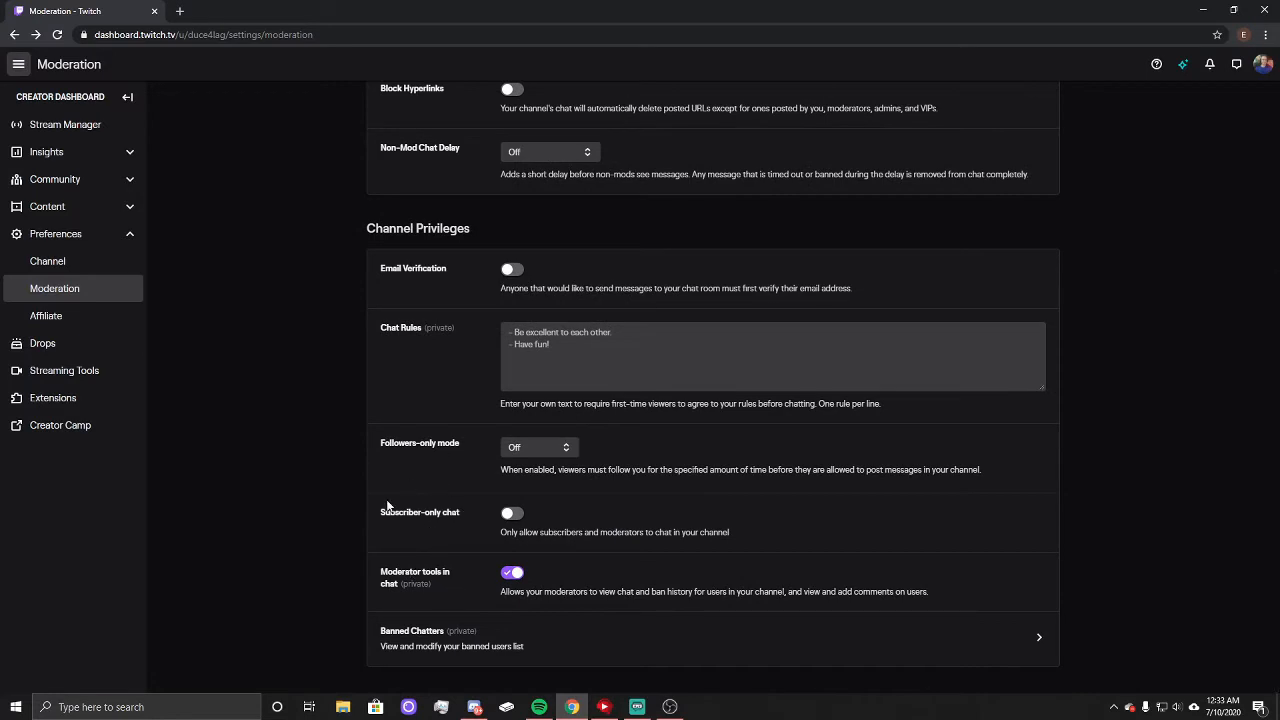
pyautogui.scroll(3, 389, 502)
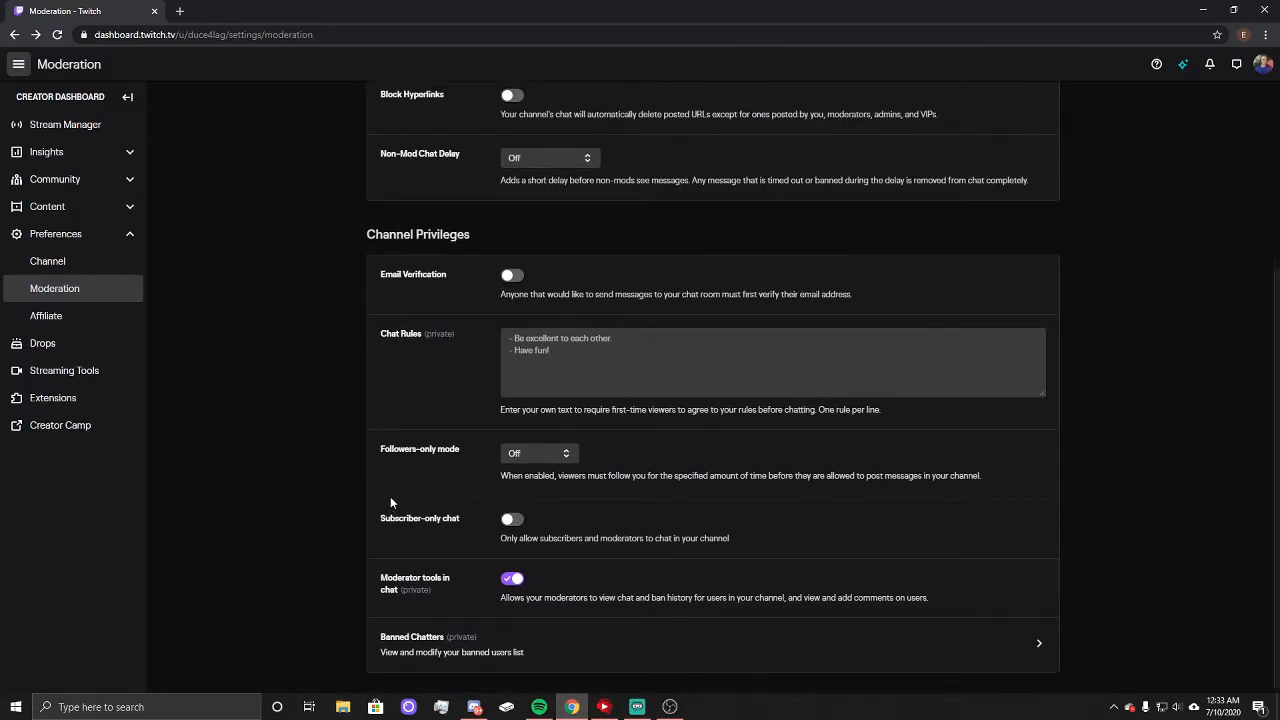
pyautogui.scroll(1, 430, 160)
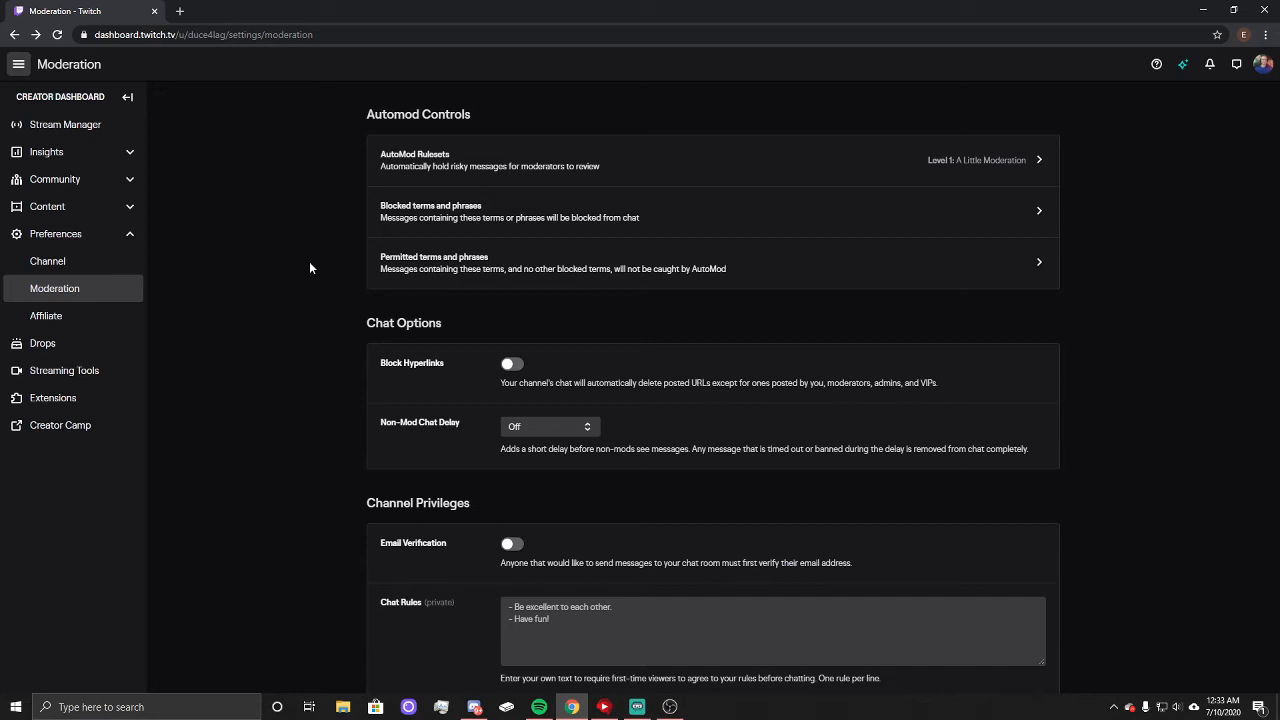
# Step: Open the account's own Twitch channel page and view the info panels in its About section
pyautogui.click(1263, 68)
pyautogui.click(1024, 108)
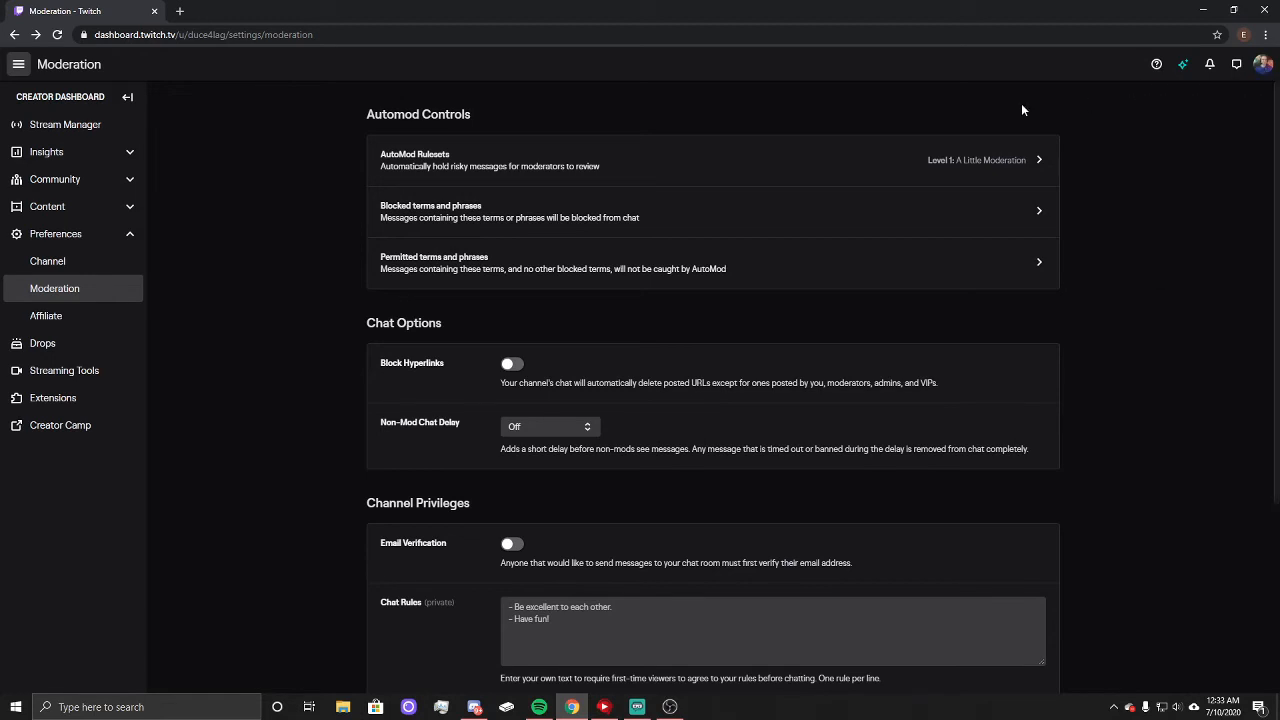
pyautogui.click(1262, 67)
pyautogui.click(1185, 159)
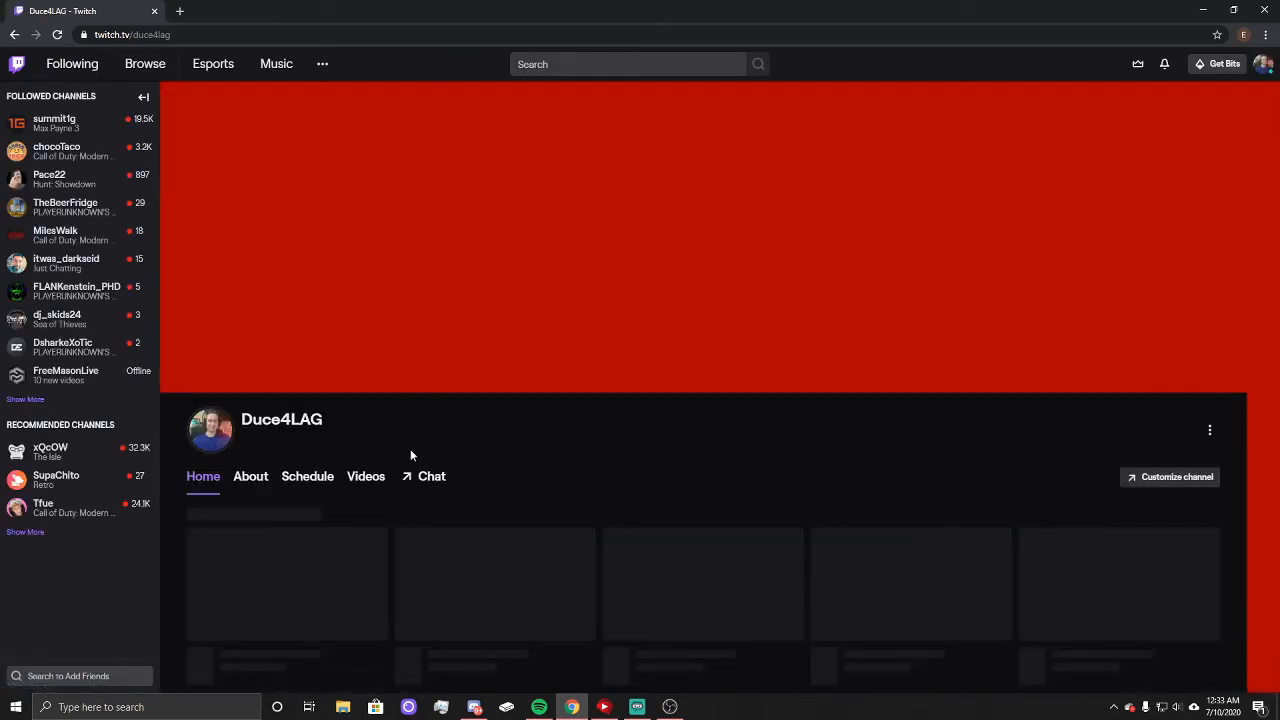
pyautogui.click(251, 477)
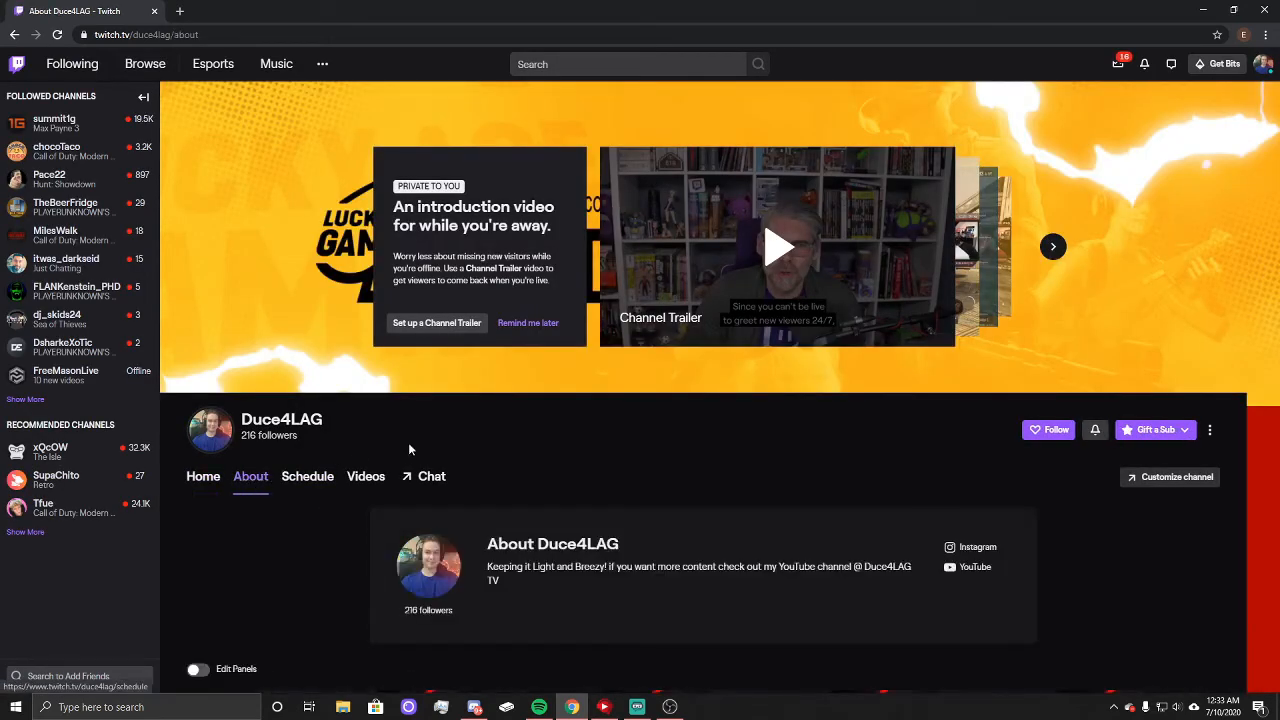
pyautogui.scroll(-2, 504, 455)
pyautogui.scroll(-4, 505, 455)
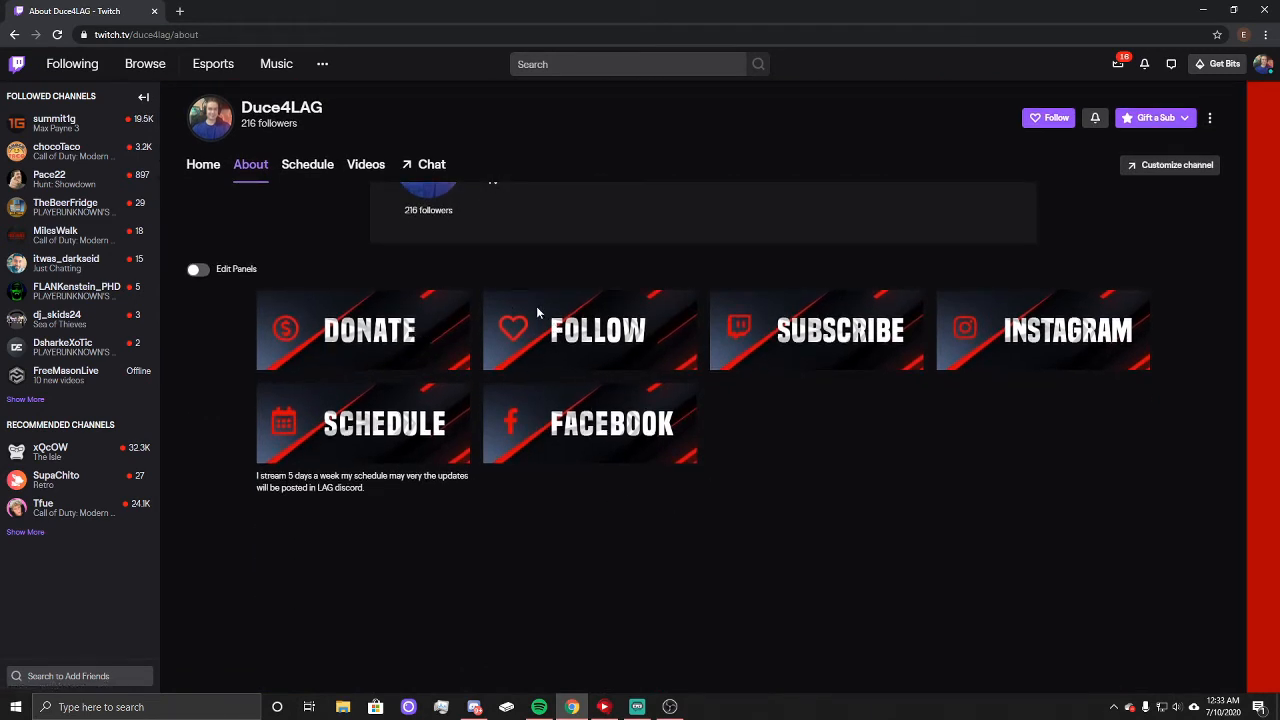
# Step: Turn on Edit Panels, review each panel's image, link and description fields, and turn panel editing off again
pyautogui.click(198, 270)
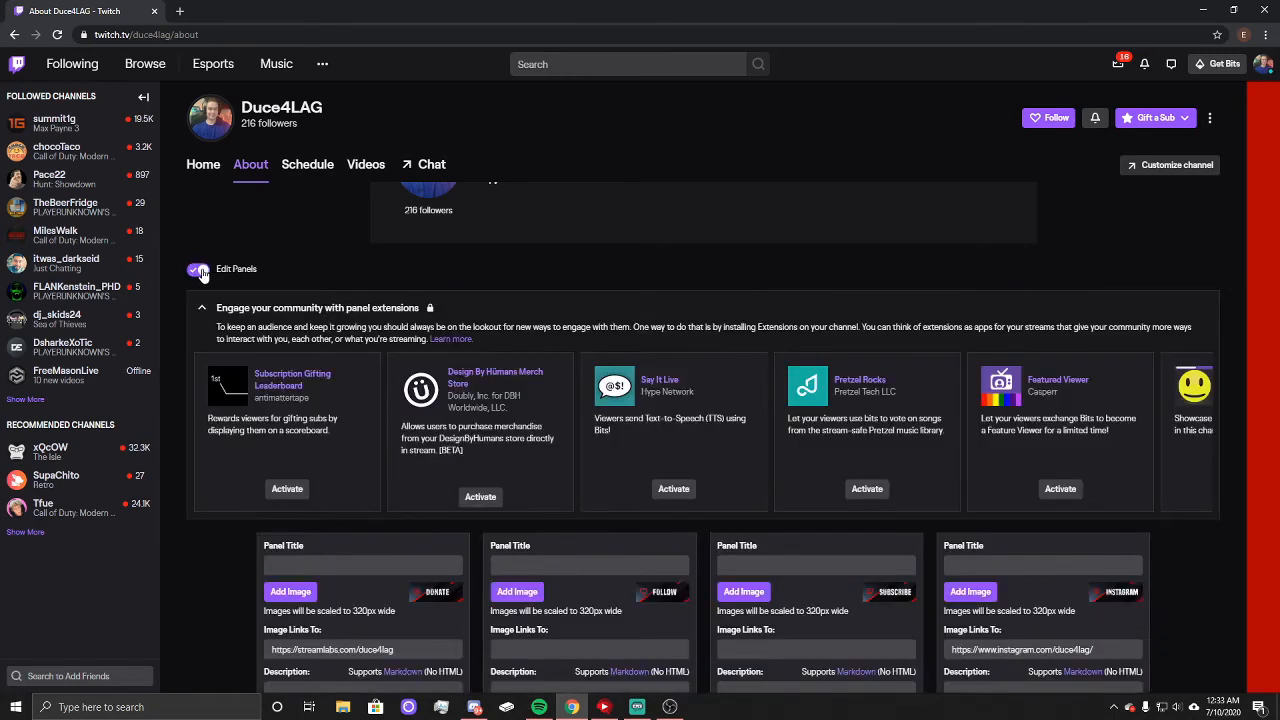
pyautogui.scroll(-1, 315, 264)
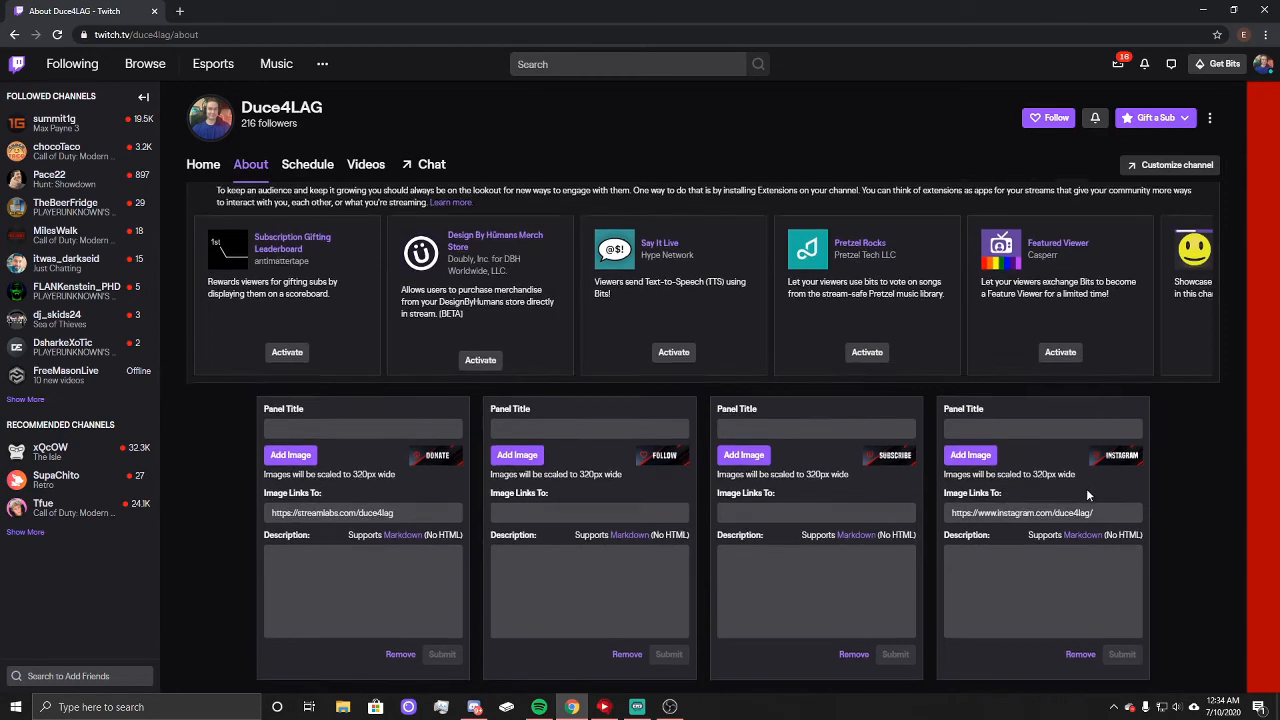
pyautogui.scroll(-3, 1086, 488)
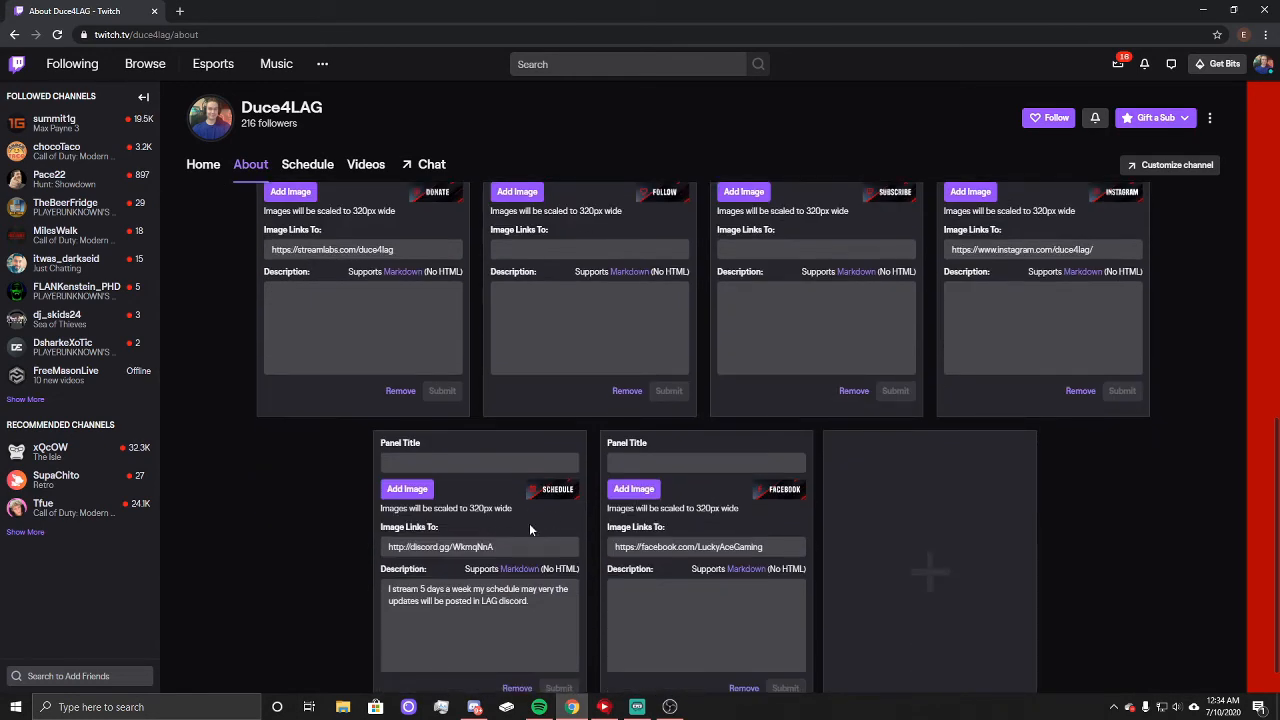
pyautogui.scroll(-1, 535, 525)
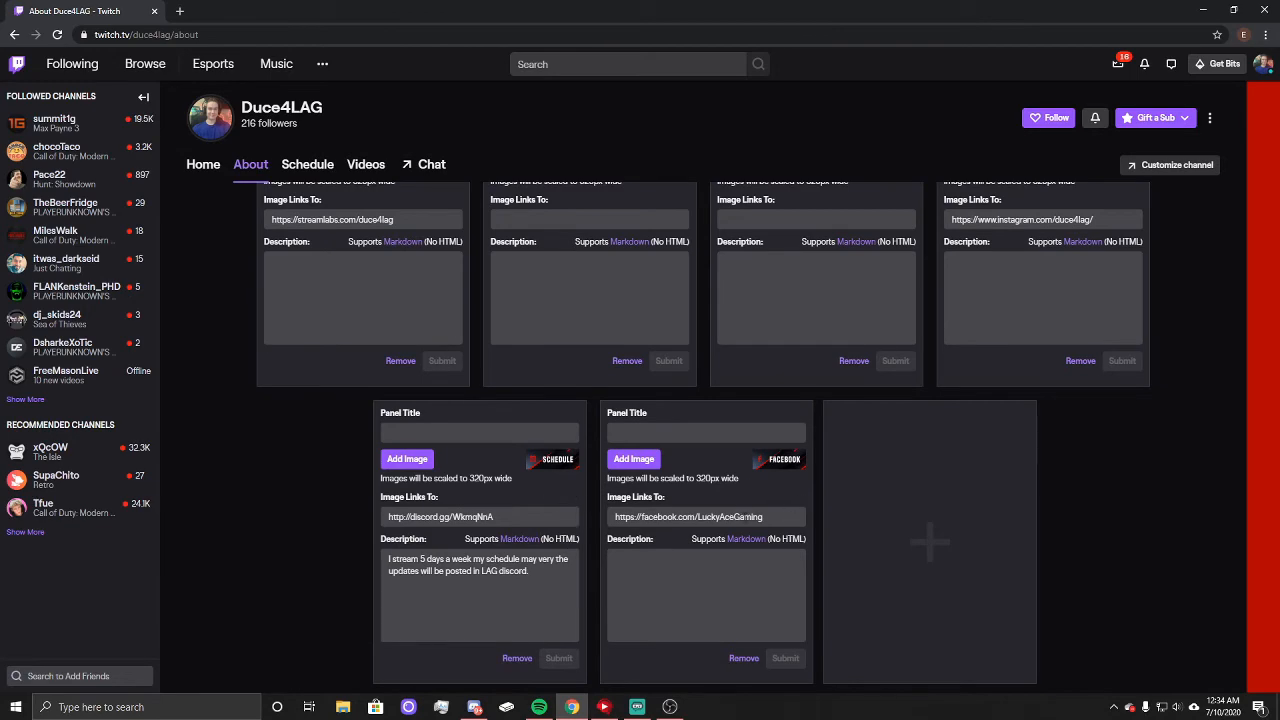
pyautogui.scroll(8, 760, 520)
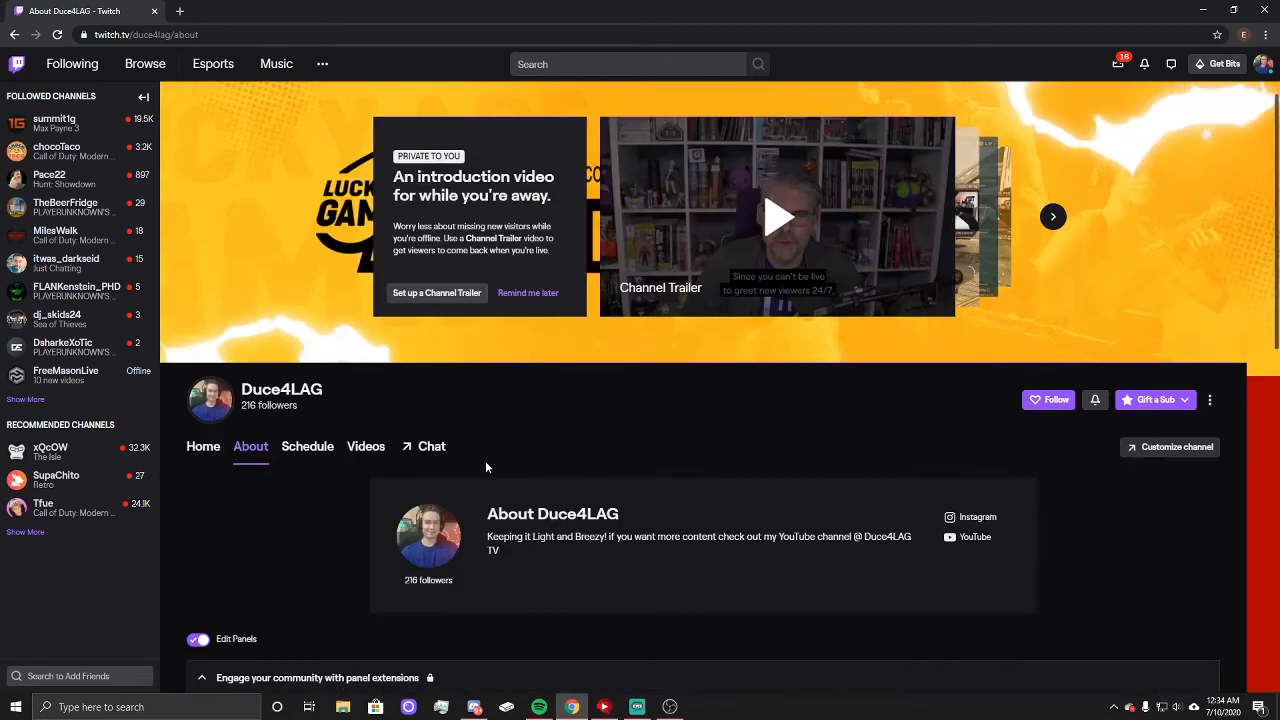
pyautogui.scroll(-3, 400, 440)
pyautogui.click(199, 307)
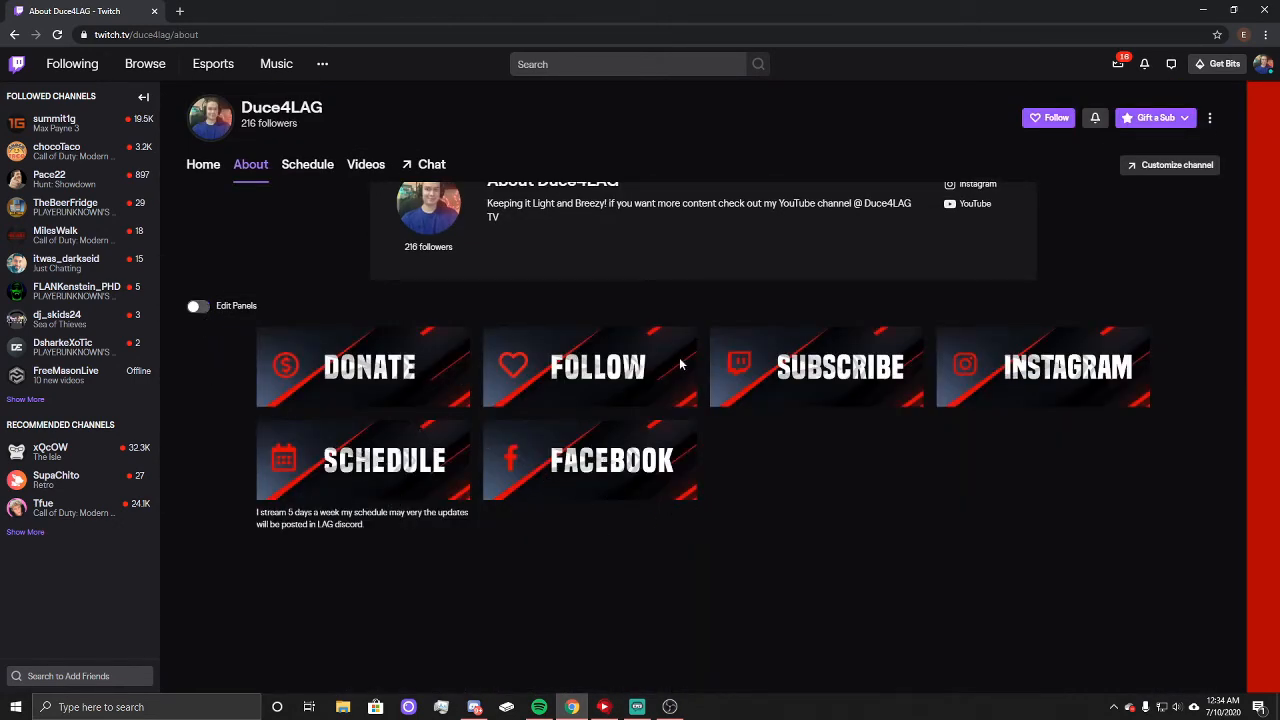
# Step: Open the Donate panel's Streamlabs tip page, look through its donation options and close it to return to the About page
pyautogui.click(412, 356)
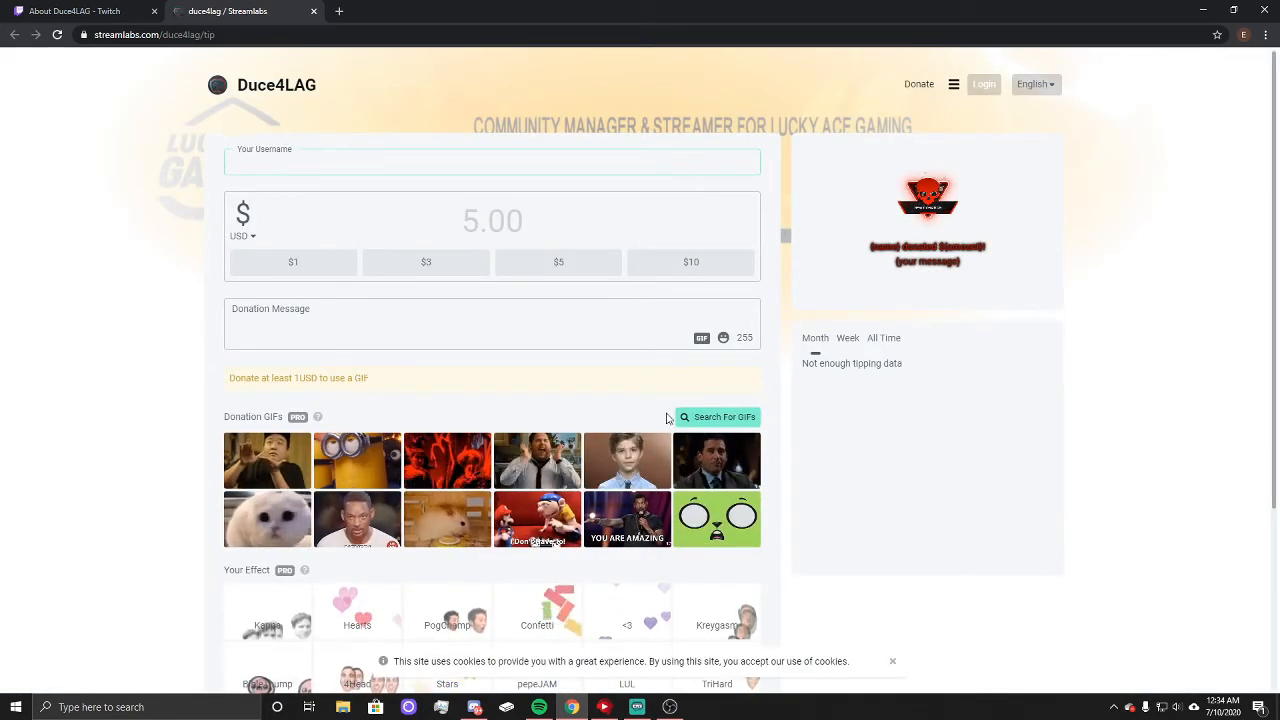
pyautogui.scroll(-2, 693, 523)
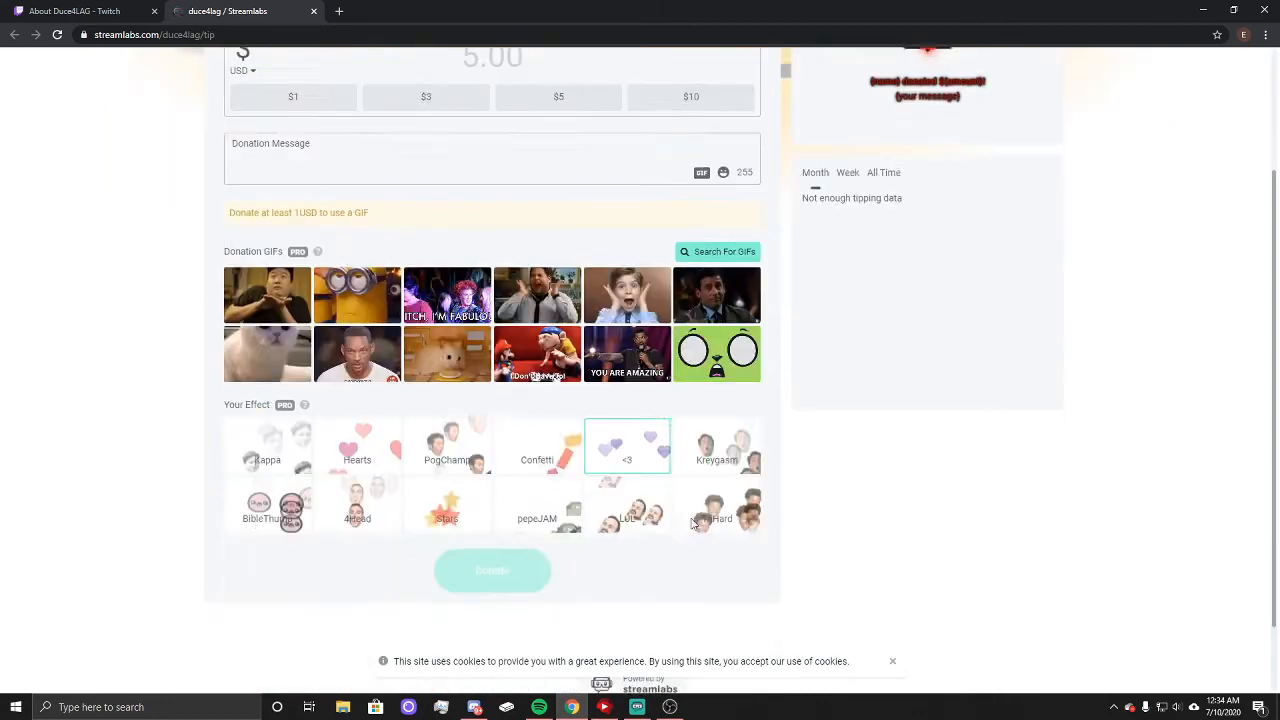
pyautogui.scroll(-1, 693, 523)
pyautogui.scroll(4, 549, 594)
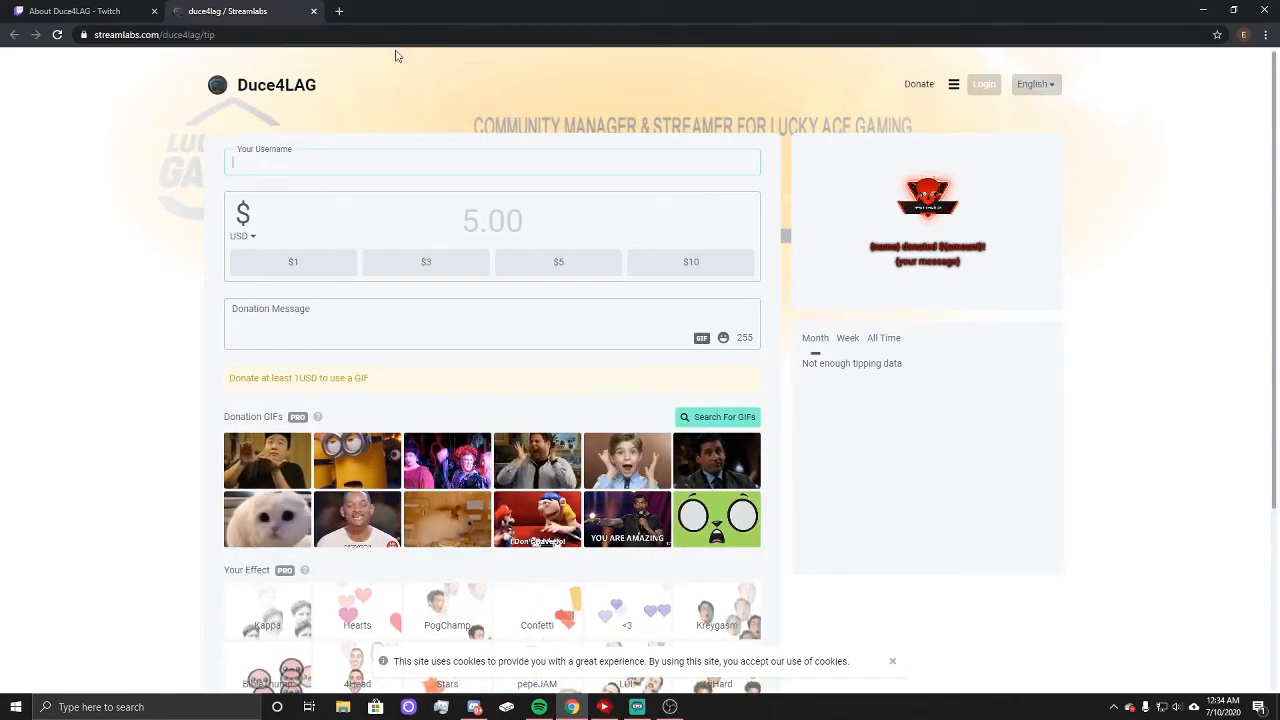
pyautogui.click(313, 11)
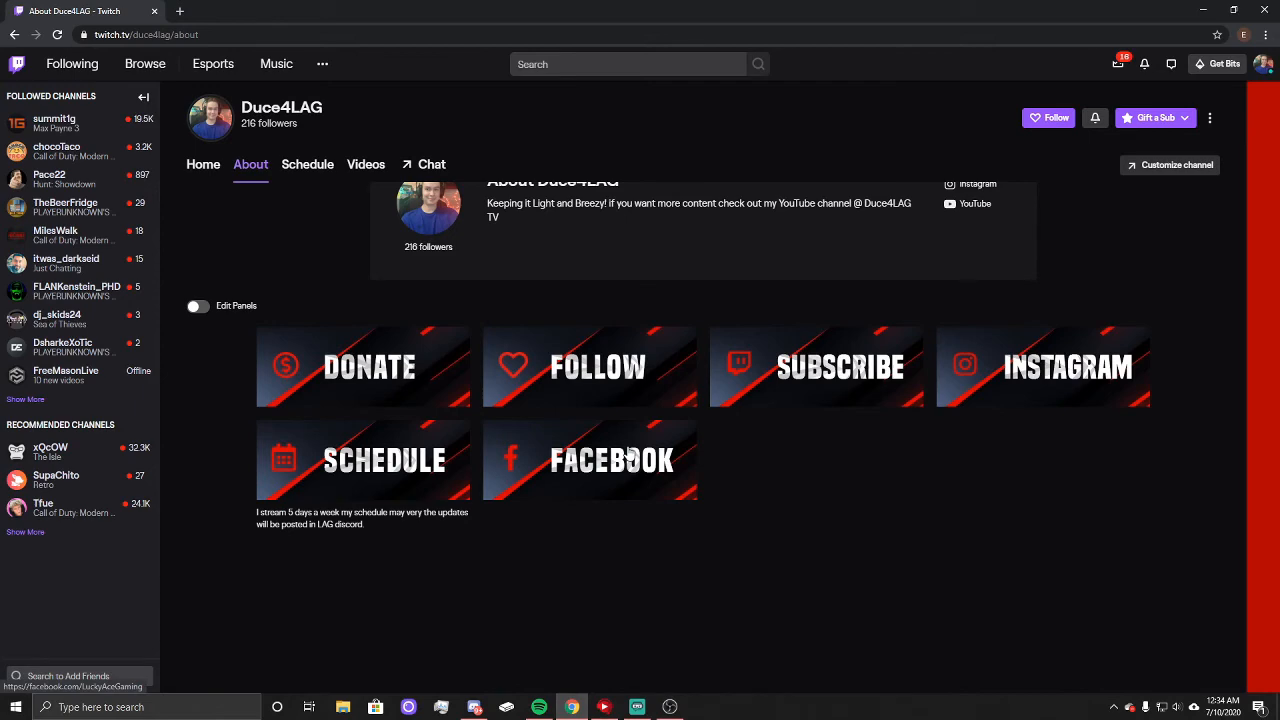
pyautogui.scroll(4, 552, 425)
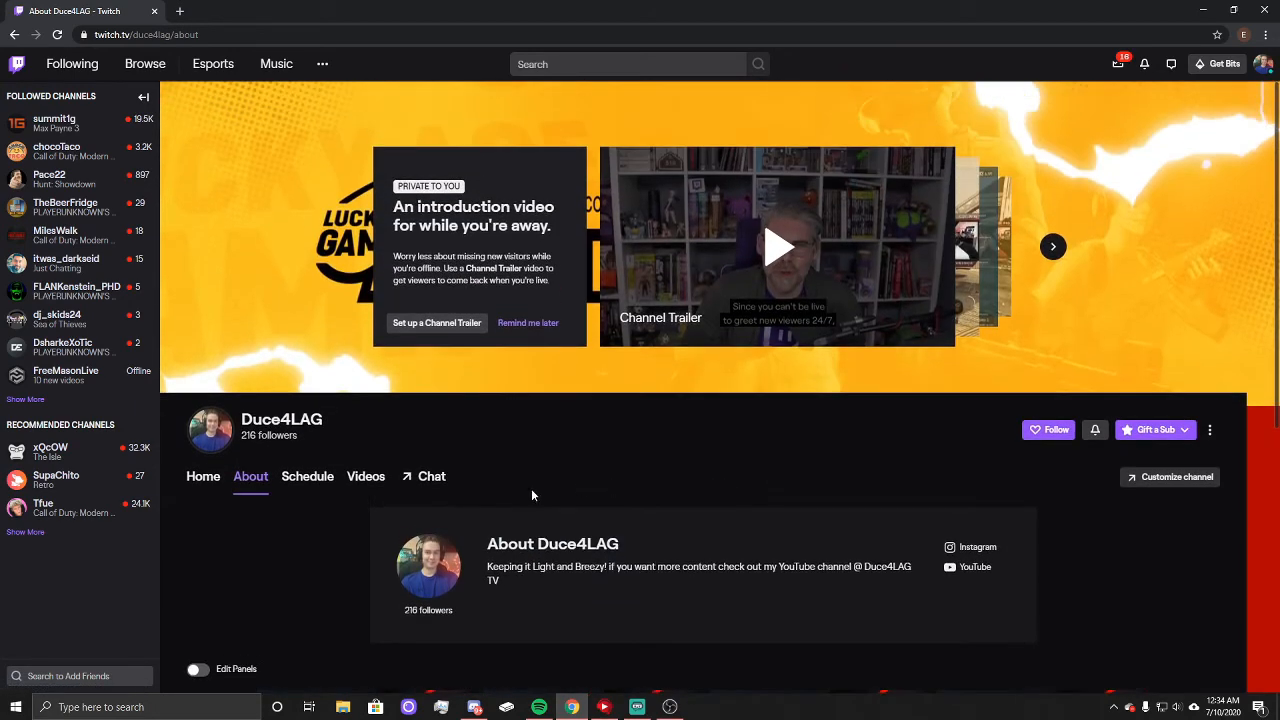
pyautogui.scroll(-1, 525, 484)
# Step: Minimize Chrome, switch to Streamlabs OBS and open the Themes library to look over the scene themes
pyautogui.click(1203, 10)
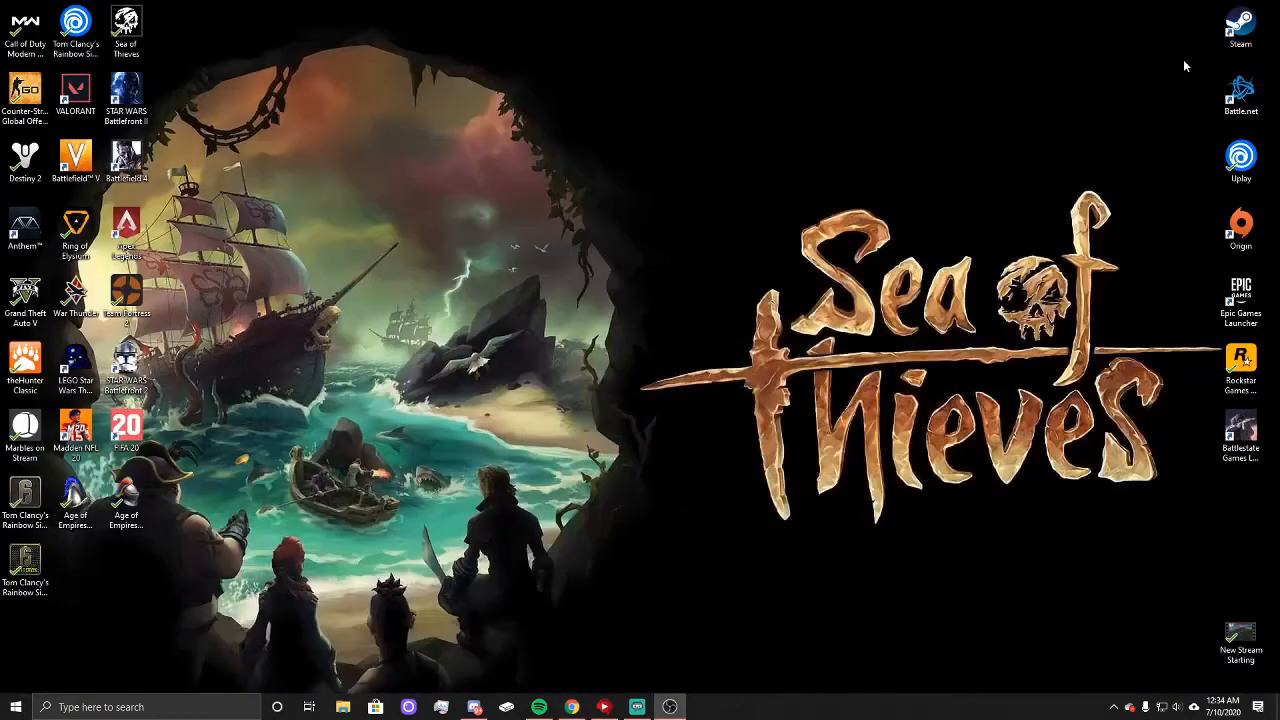
pyautogui.click(637, 707)
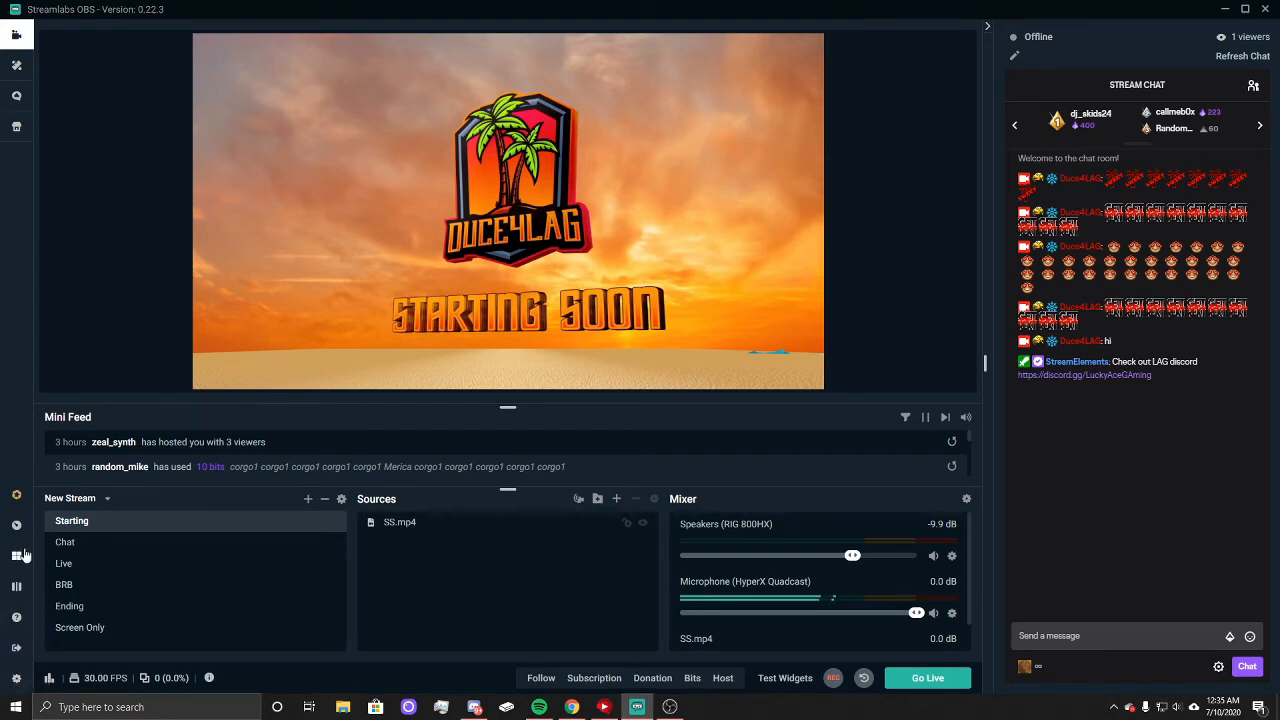
pyautogui.click(20, 67)
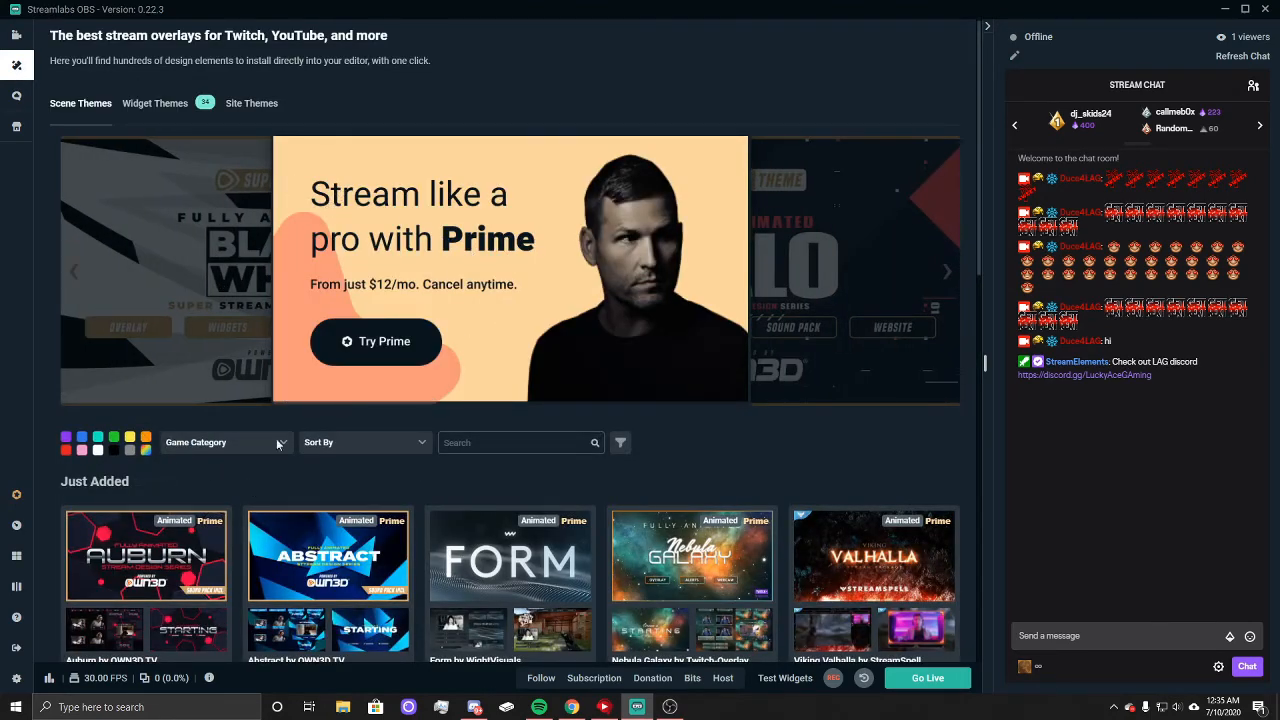
pyautogui.scroll(-4, 596, 491)
pyautogui.scroll(-2, 574, 322)
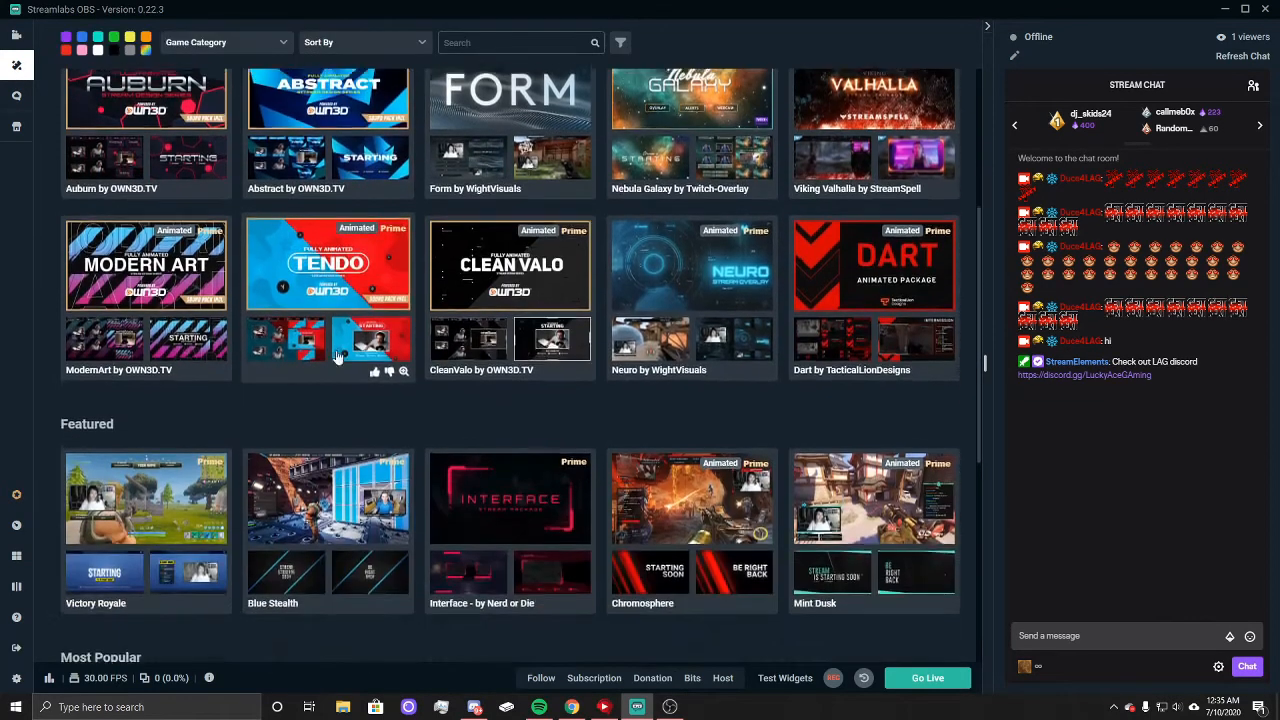
pyautogui.scroll(5, 418, 468)
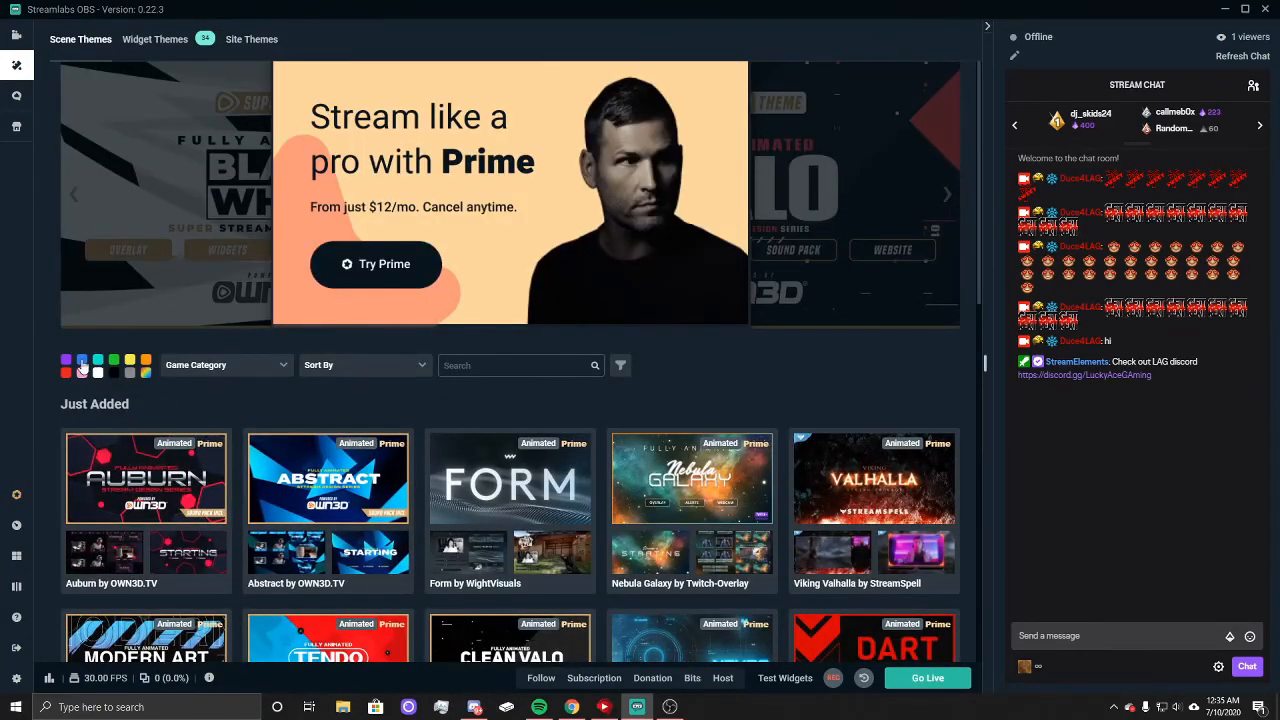
# Step: Filter the scene themes by purple and browse the matching stream overlays
pyautogui.click(67, 362)
pyautogui.scroll(-2, 677, 289)
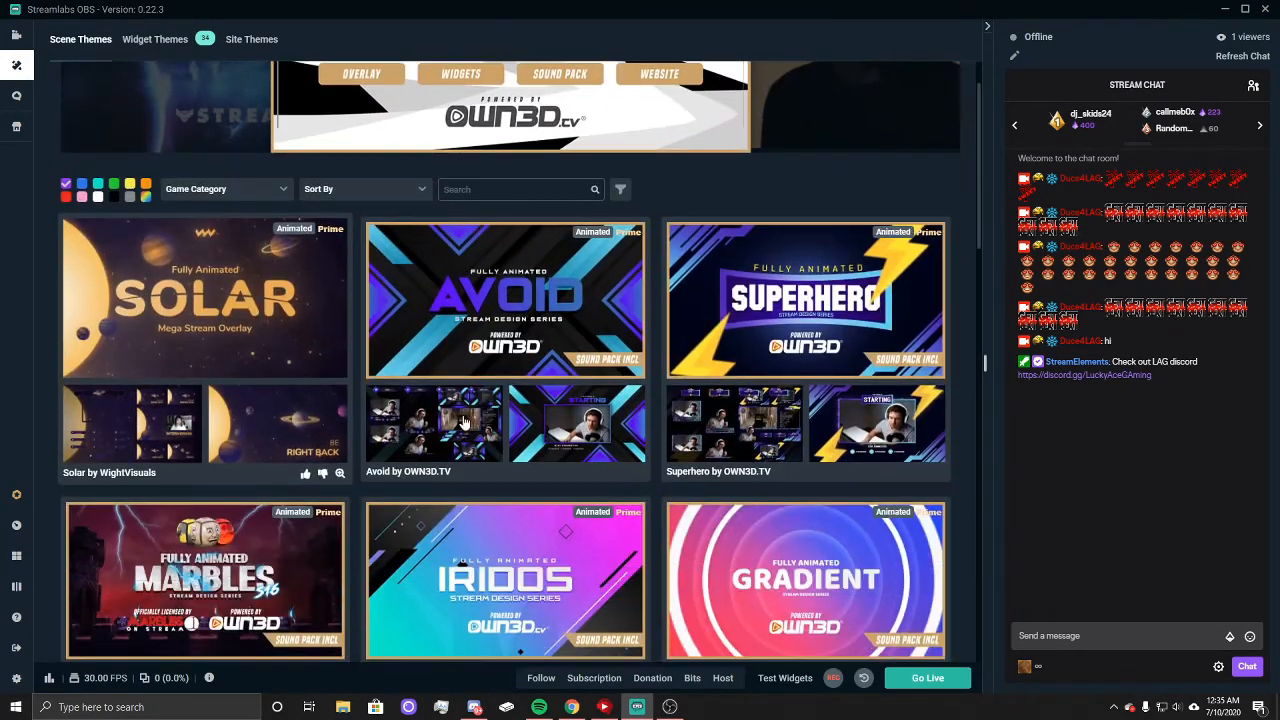
pyautogui.scroll(-7, 566, 334)
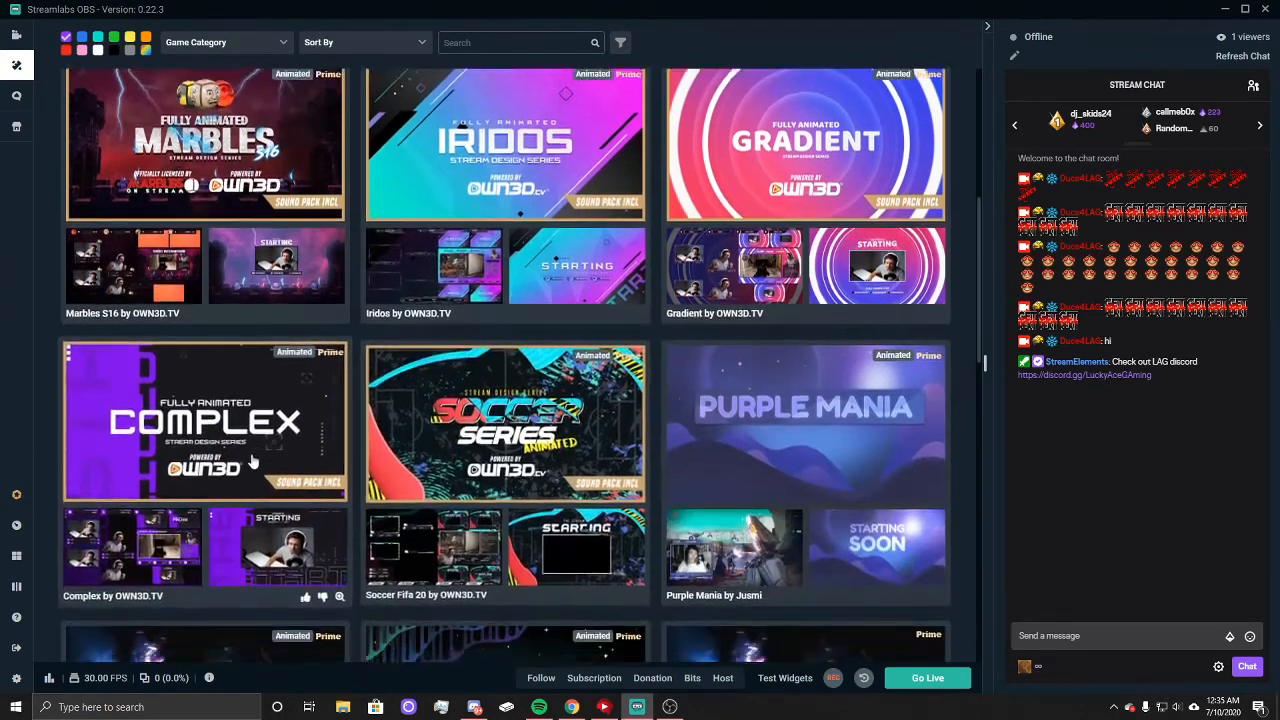
pyautogui.scroll(-2, 239, 467)
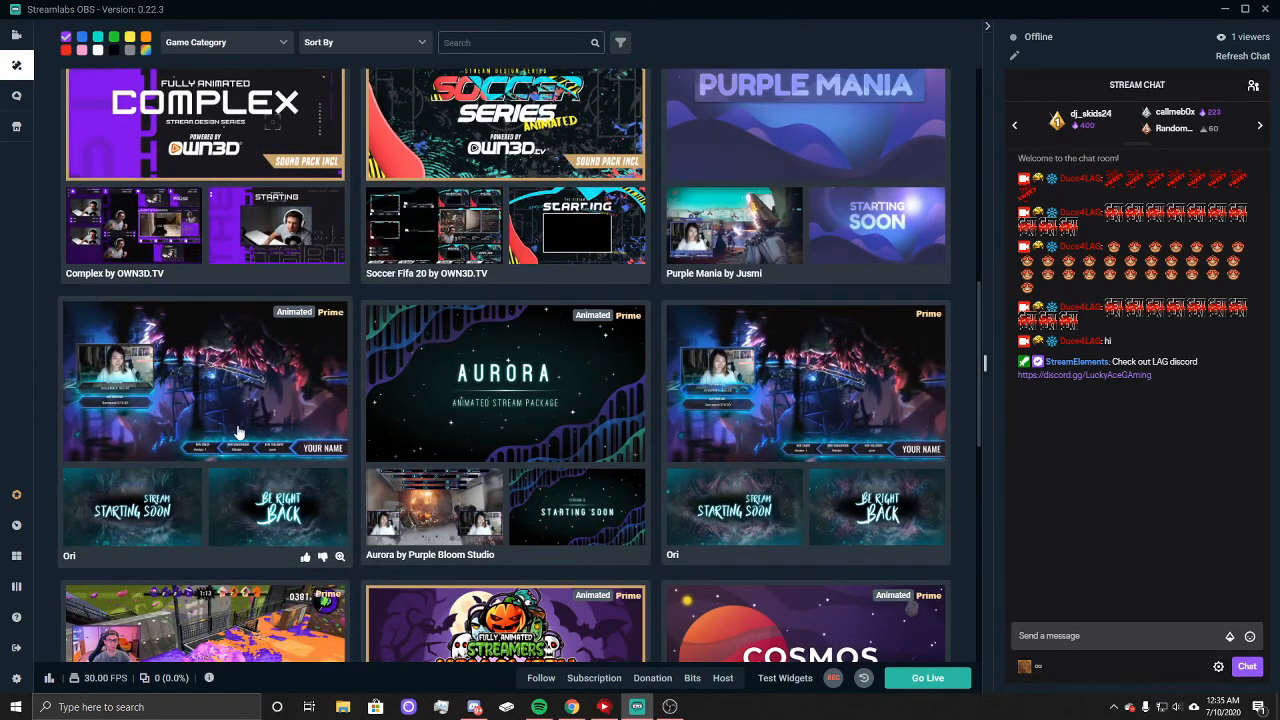
pyautogui.scroll(-6, 239, 430)
pyautogui.scroll(4, 239, 430)
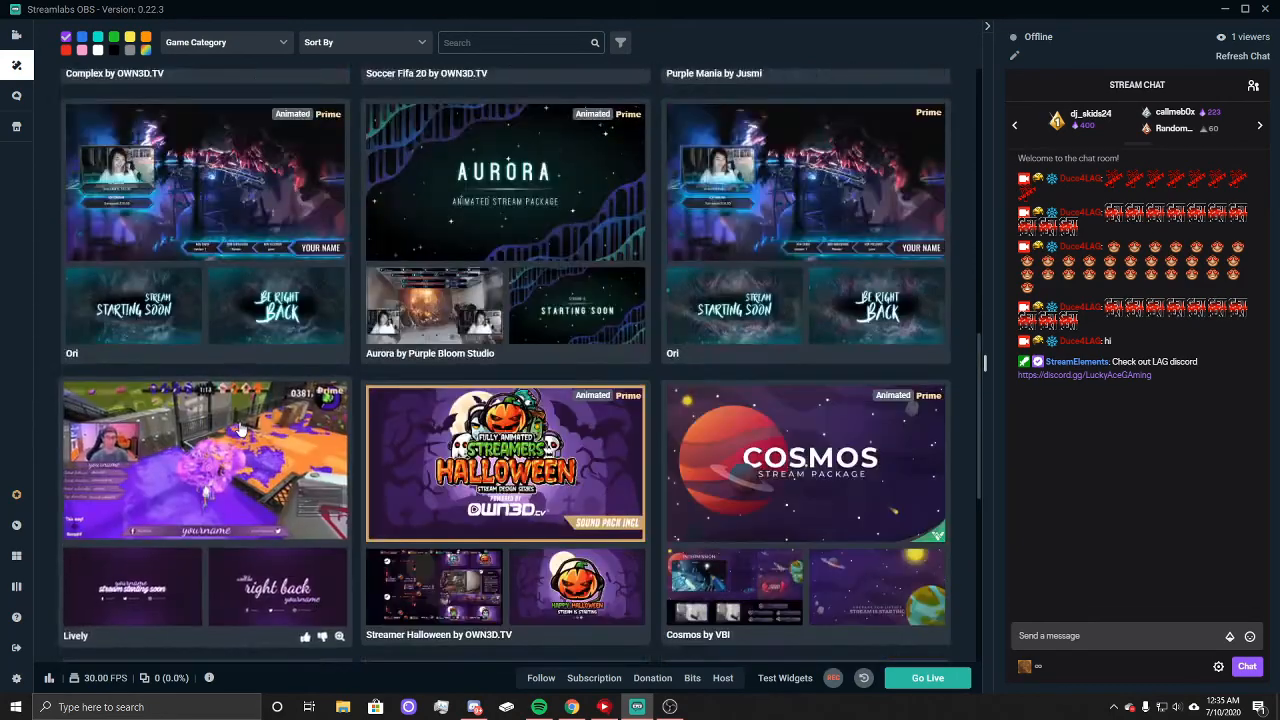
pyautogui.scroll(12, 239, 430)
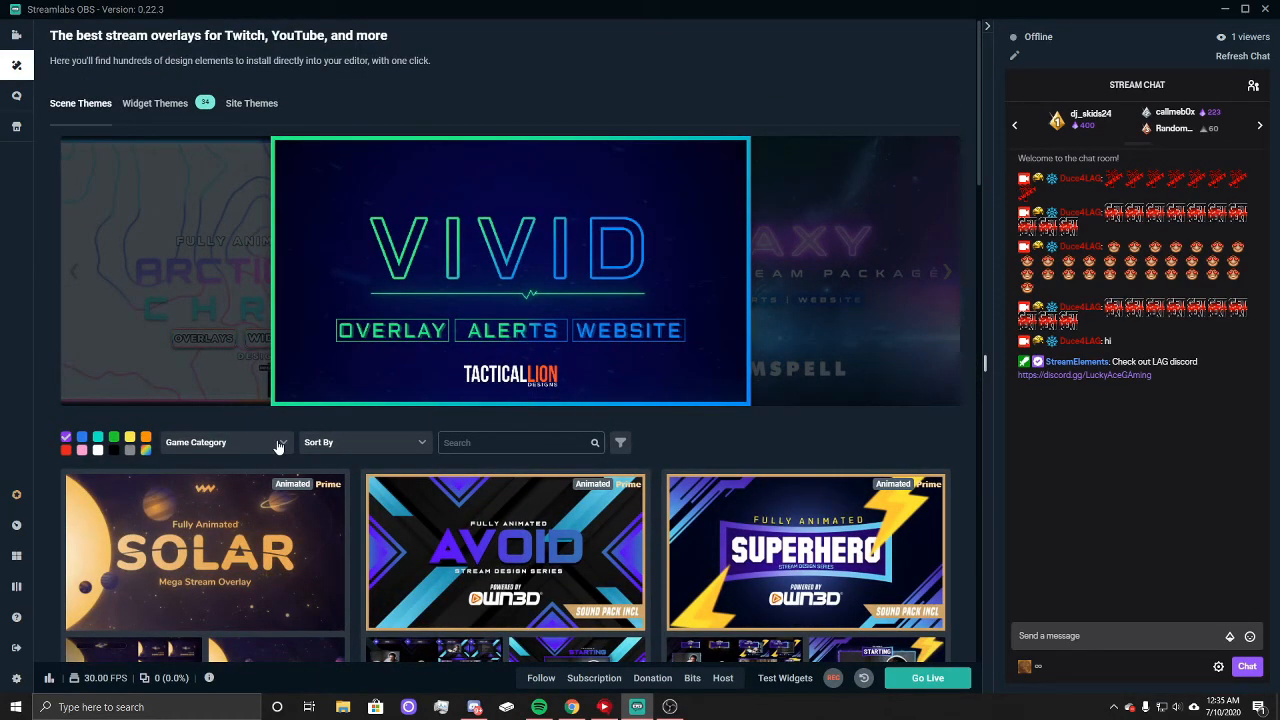
# Step: Look at the Site Themes and browse the Widget Themes, from the just added alert boxes to the most popular ones
pyautogui.click(152, 104)
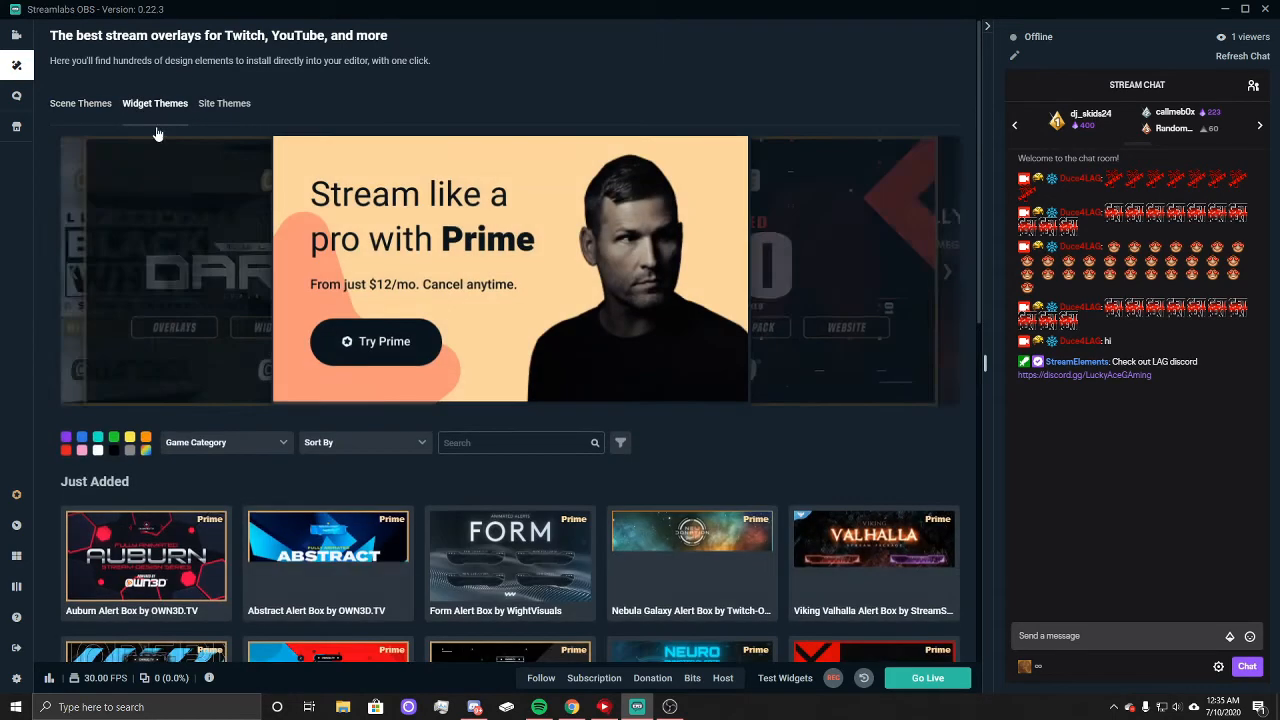
pyautogui.click(225, 104)
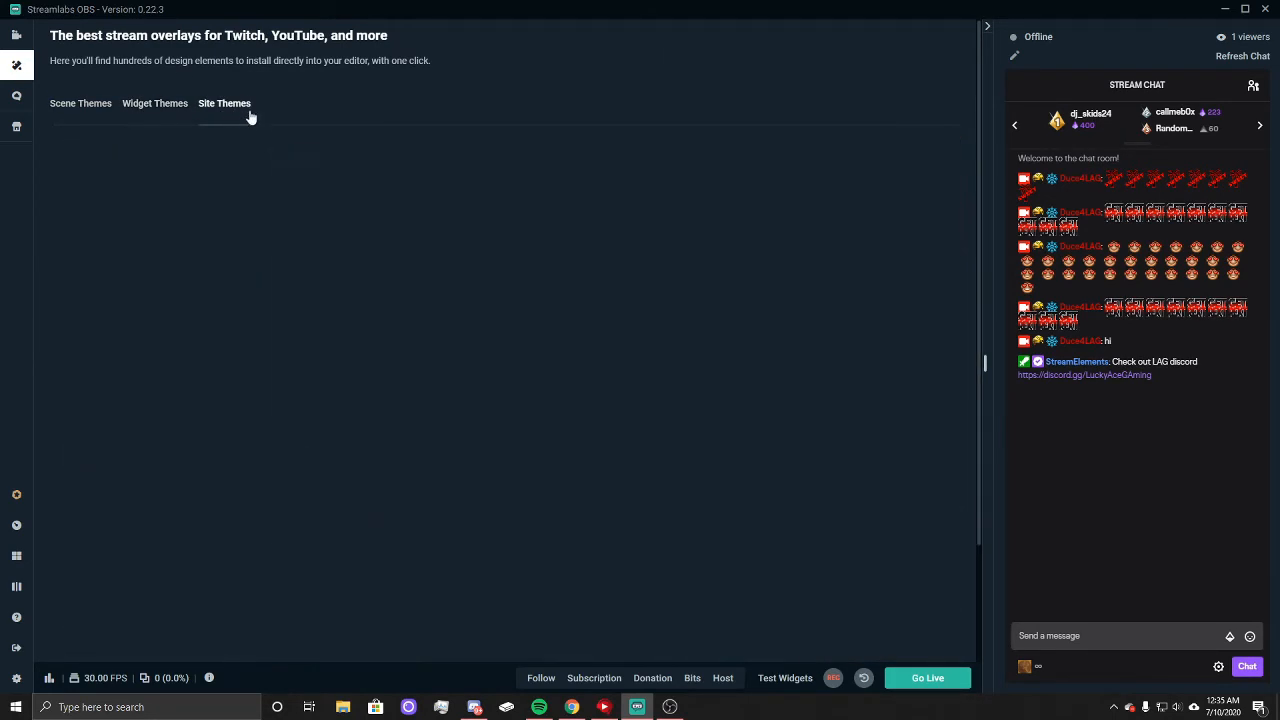
pyautogui.click(172, 103)
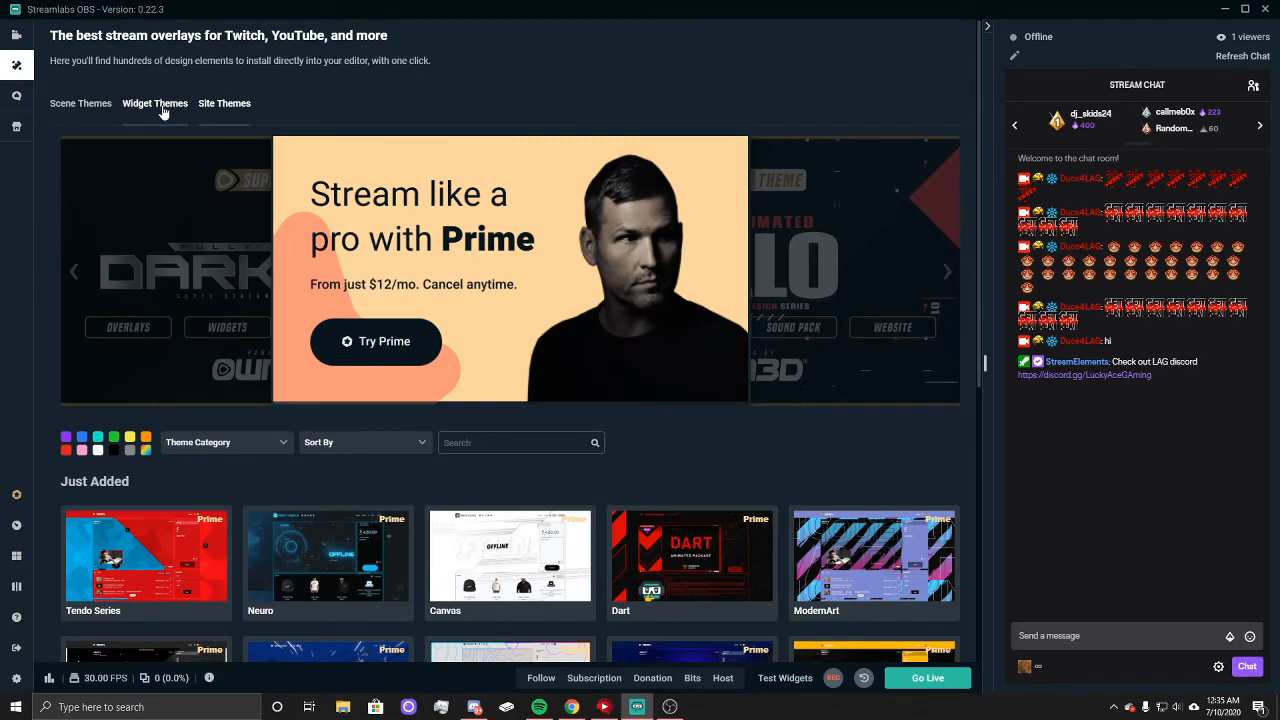
pyautogui.scroll(-3, 265, 432)
pyautogui.scroll(-3, 265, 432)
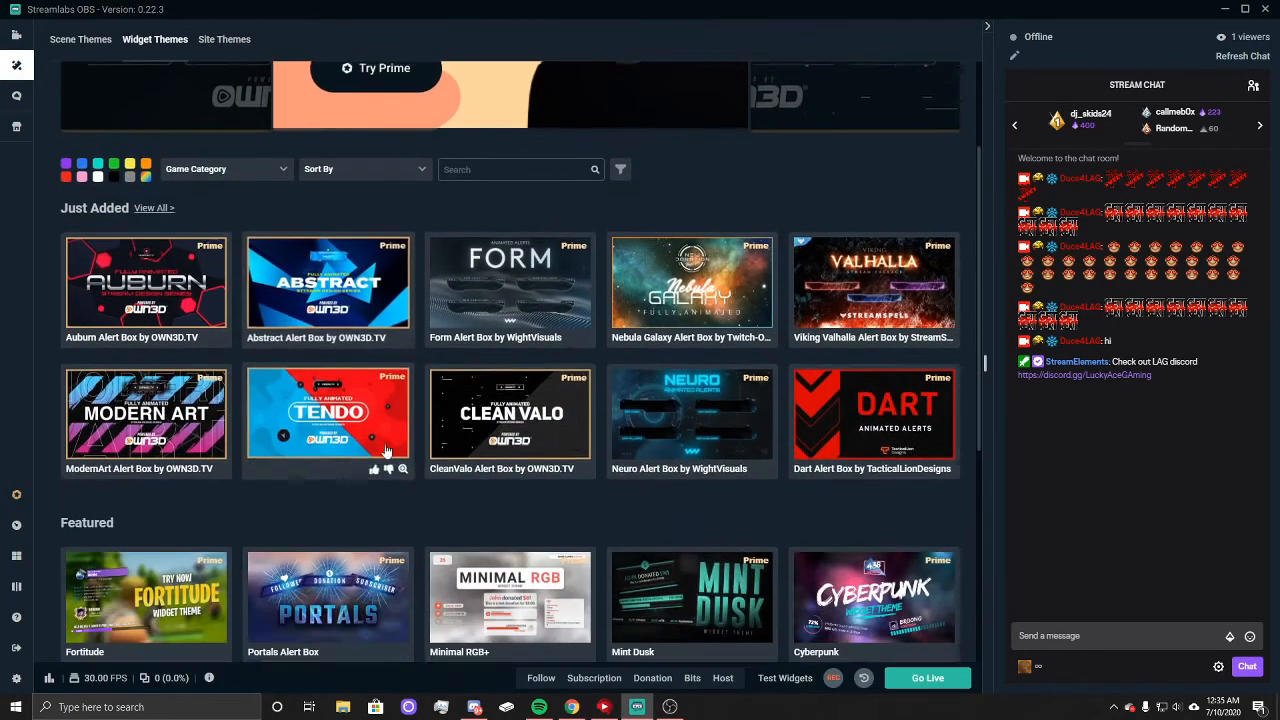
pyautogui.scroll(-6, 413, 494)
pyautogui.scroll(-1, 475, 505)
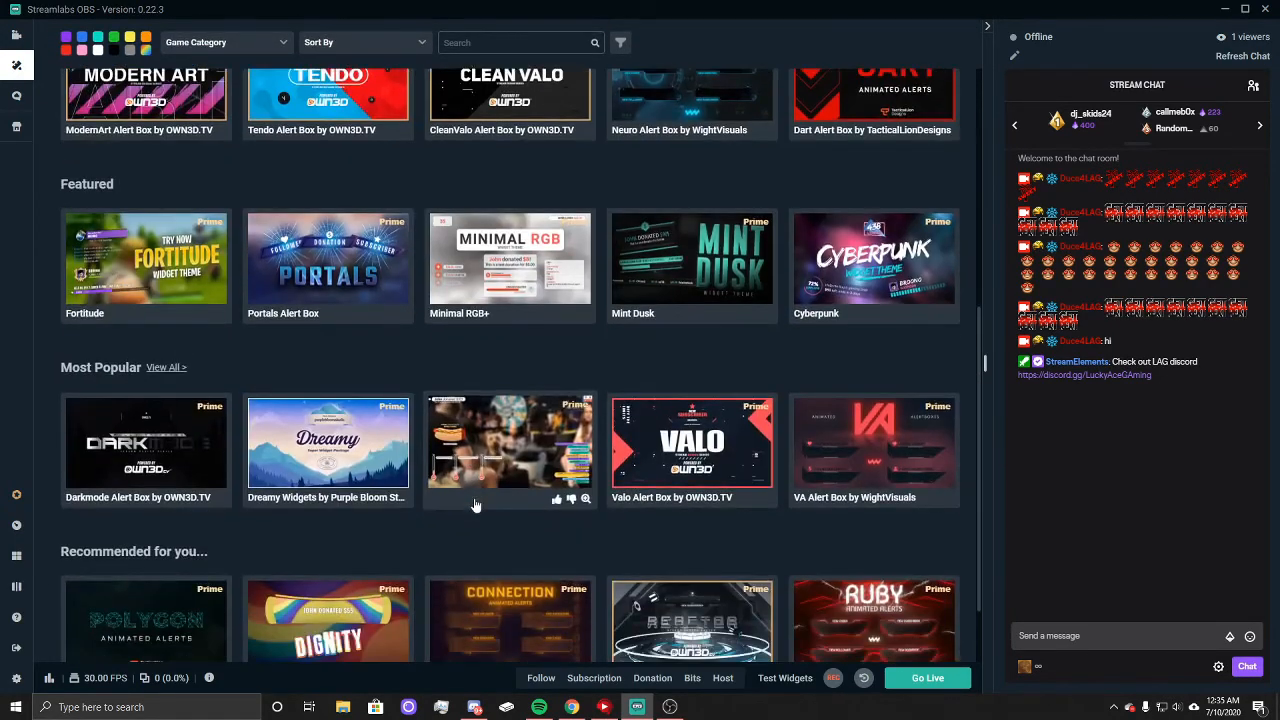
# Step: Browse the widget themes, open Dreamy Widgets by Purple Bloom Studio and look over its previews, matching overlay and site theme
pyautogui.scroll(-2, 486, 516)
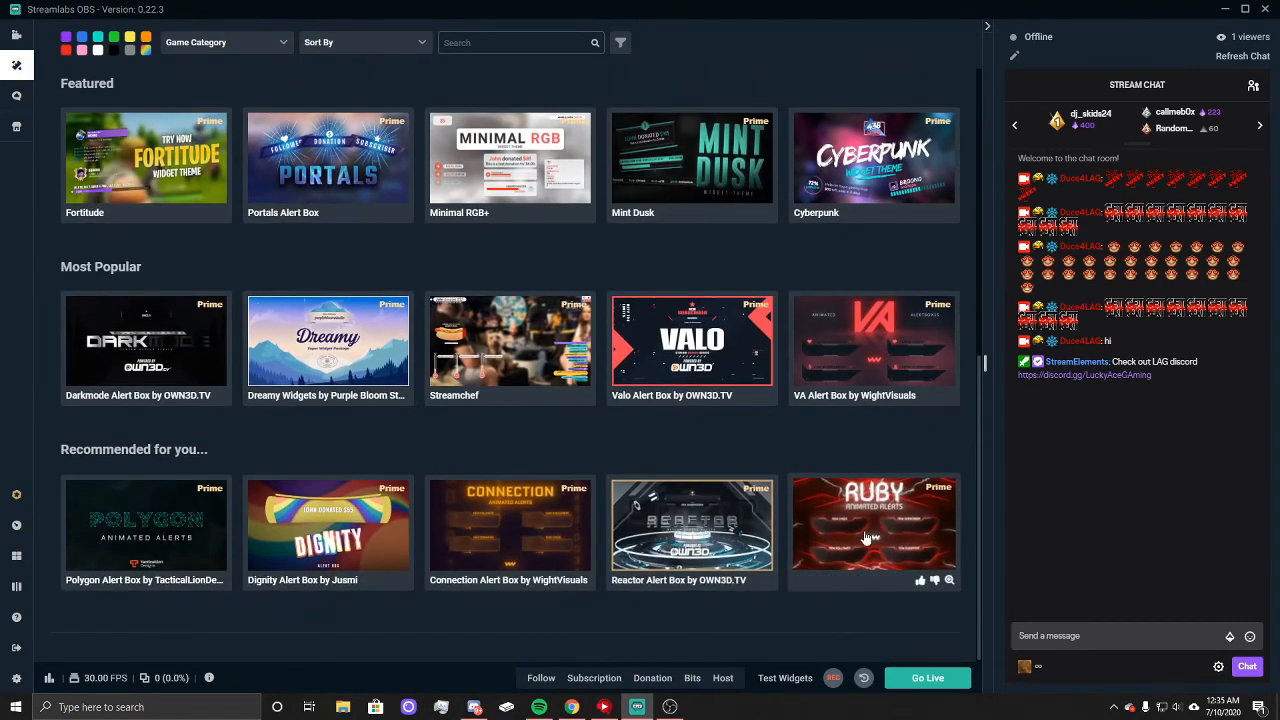
pyautogui.scroll(5, 378, 508)
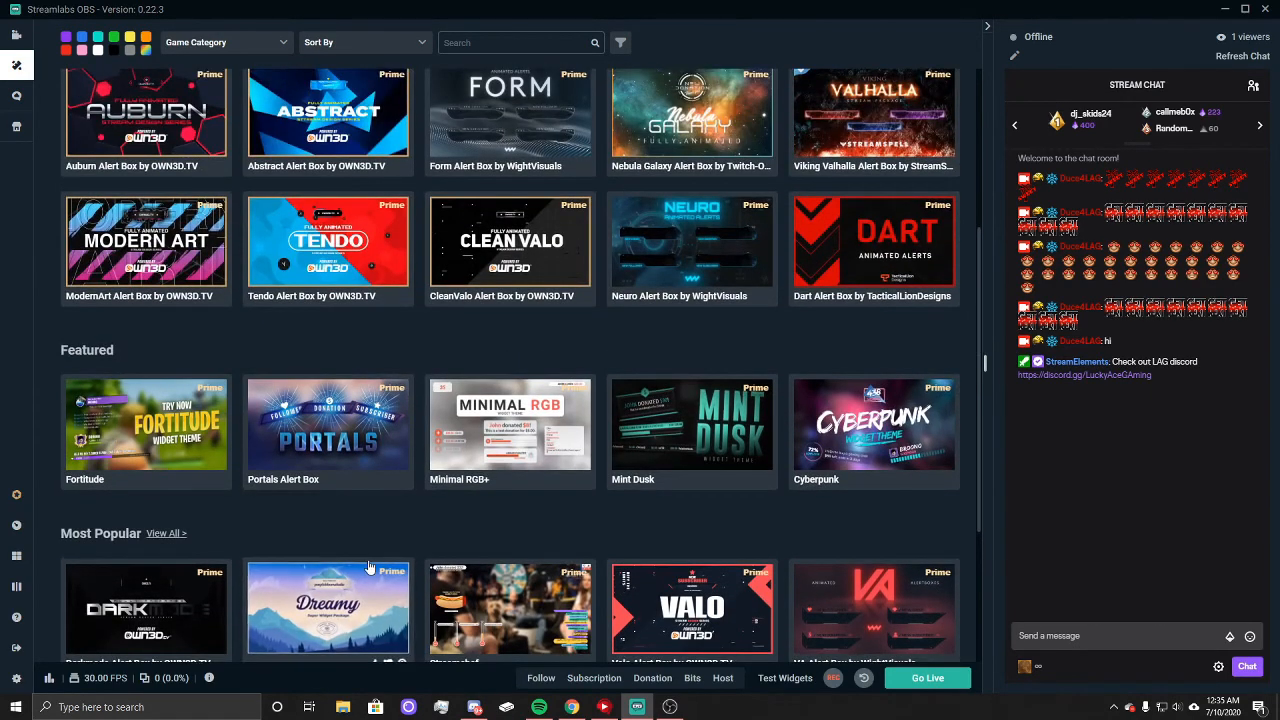
pyautogui.scroll(-1, 365, 572)
pyautogui.click(360, 557)
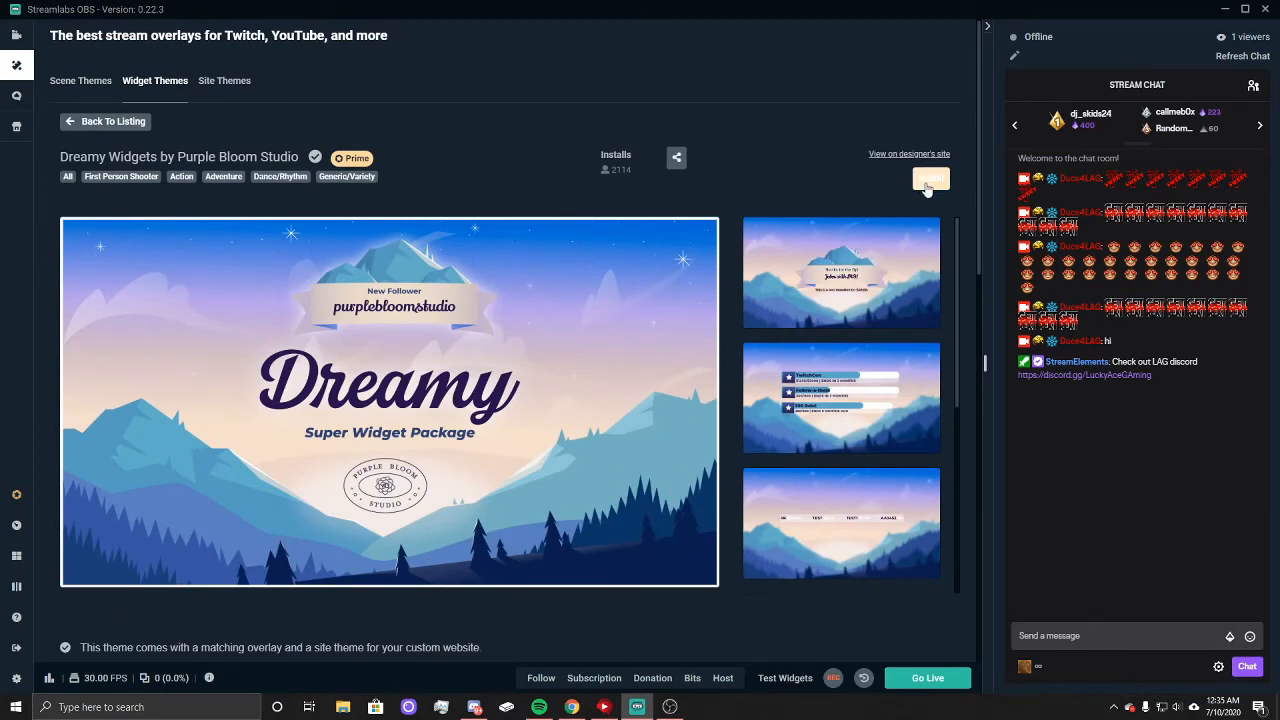
pyautogui.scroll(-1, 730, 345)
pyautogui.scroll(-5, 730, 345)
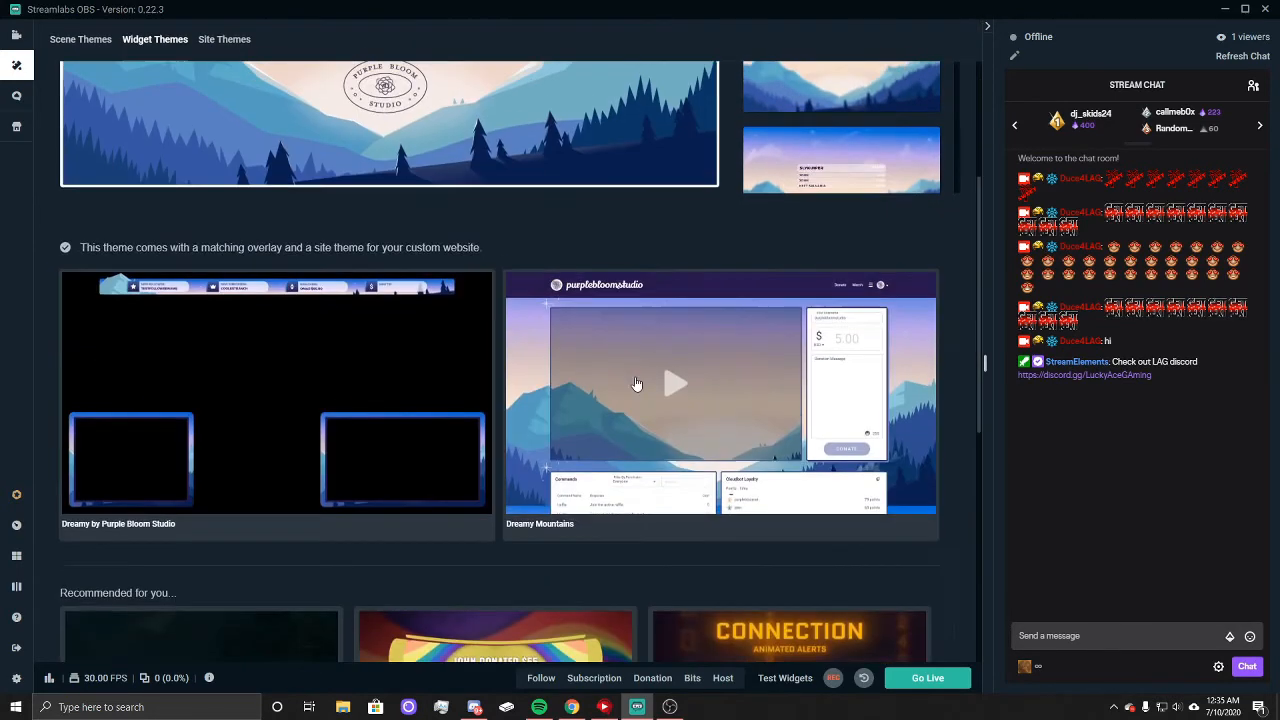
pyautogui.scroll(-3, 409, 429)
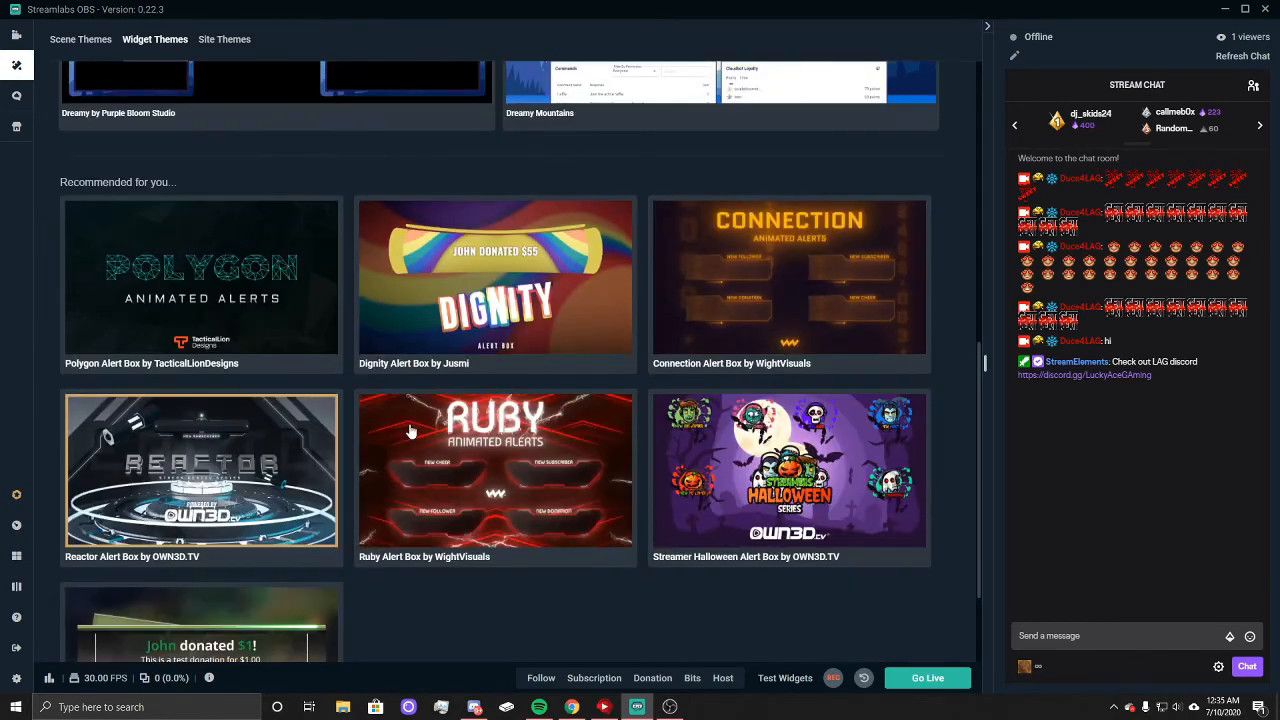
pyautogui.scroll(8, 674, 390)
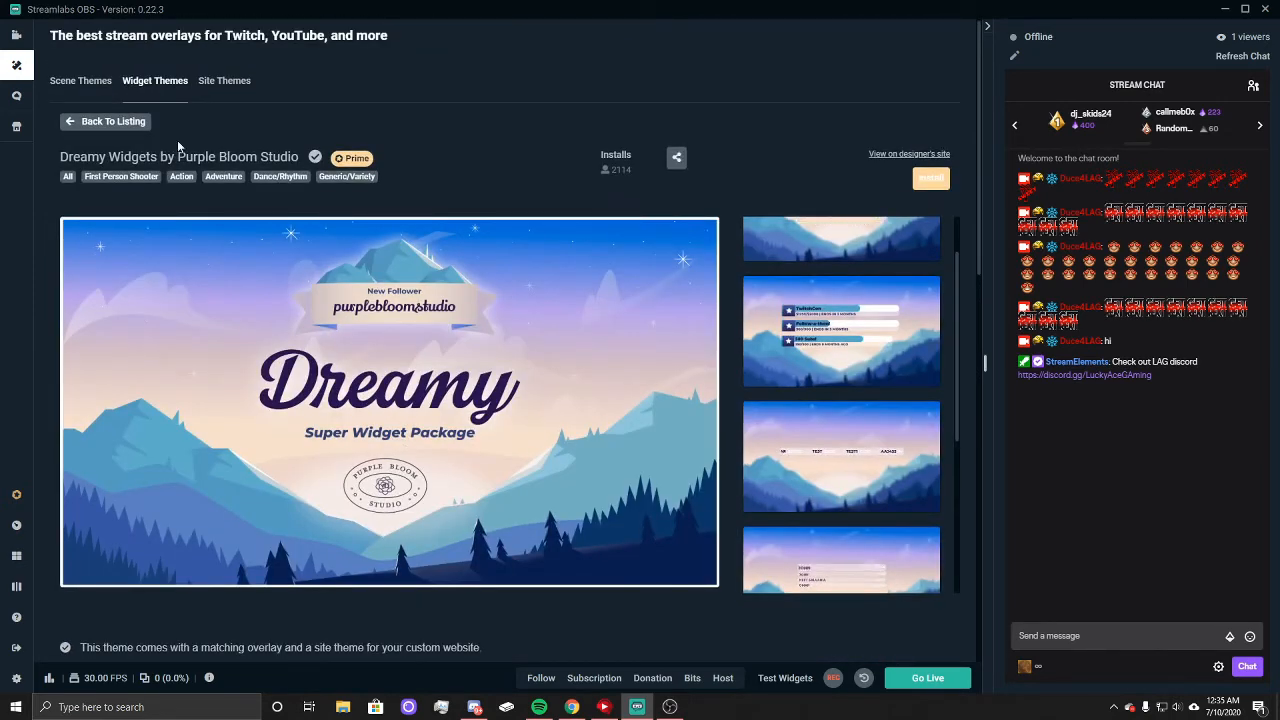
# Step: Open the Alert Box page of the Streamlabs web dashboard and send a test follow alert
pyautogui.click(13, 527)
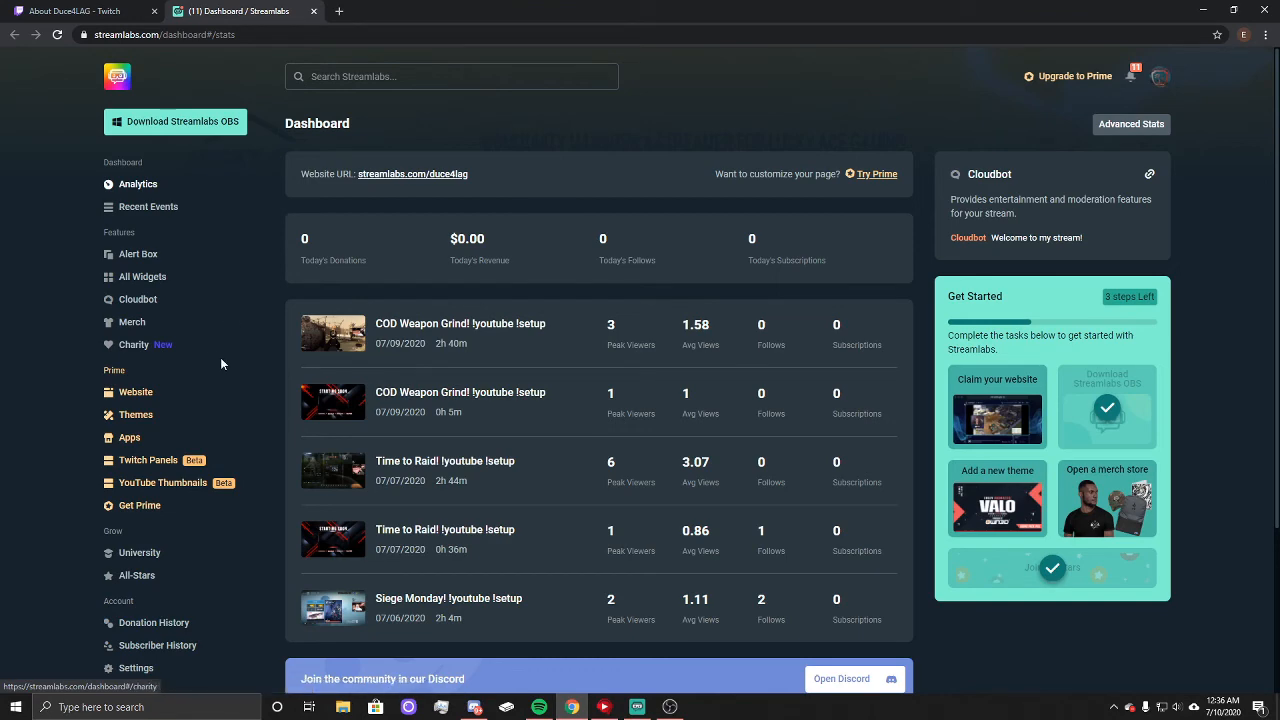
pyautogui.scroll(-2, 251, 371)
pyautogui.scroll(1, 253, 373)
pyautogui.scroll(1, 252, 360)
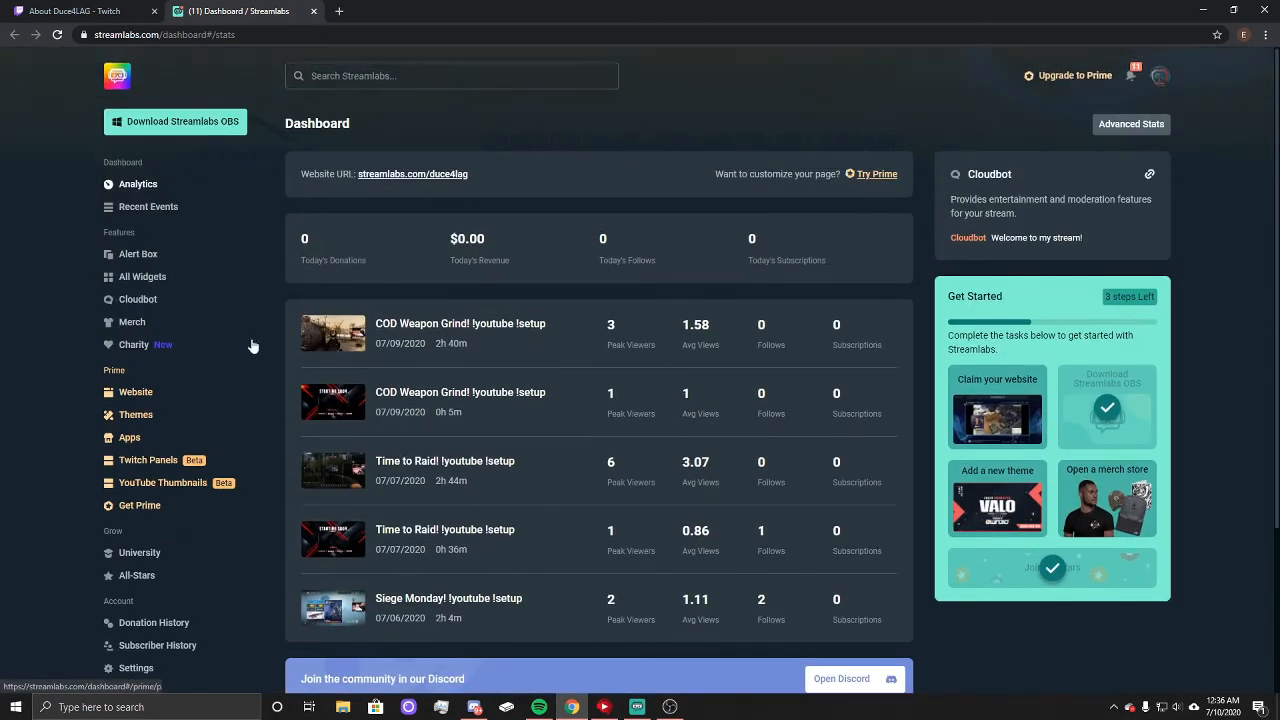
pyautogui.click(143, 254)
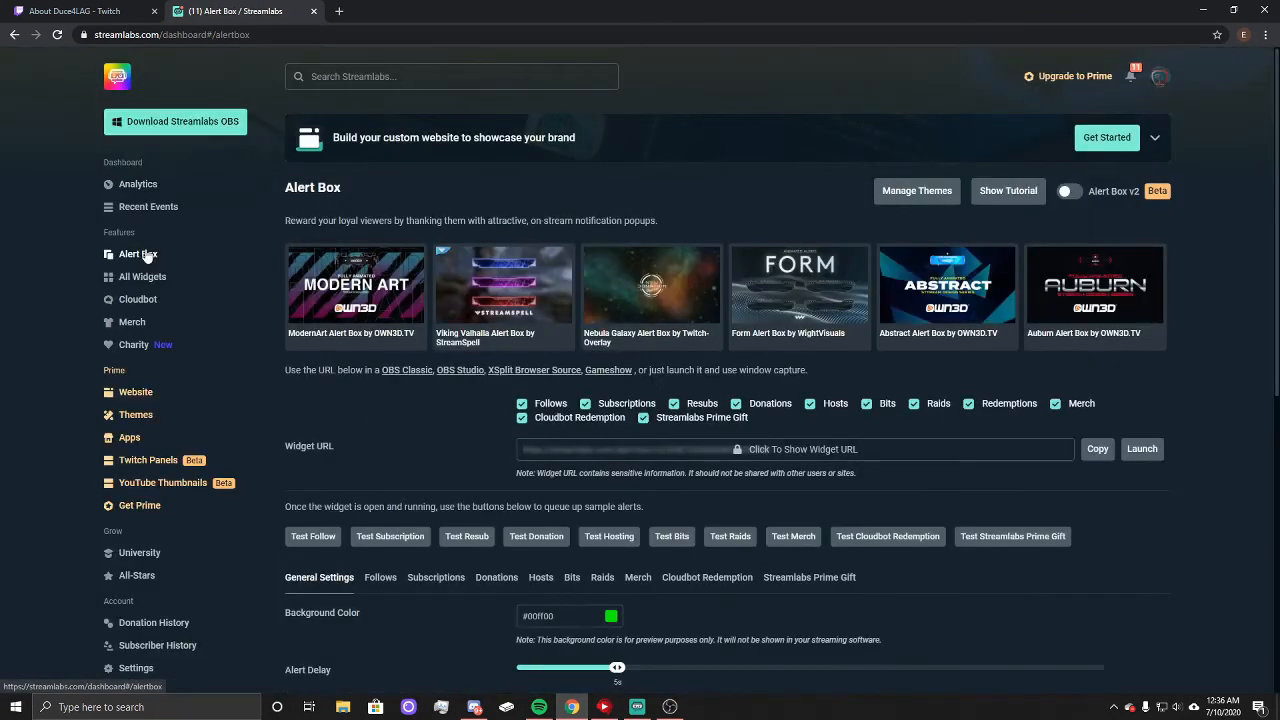
pyautogui.scroll(-2, 240, 472)
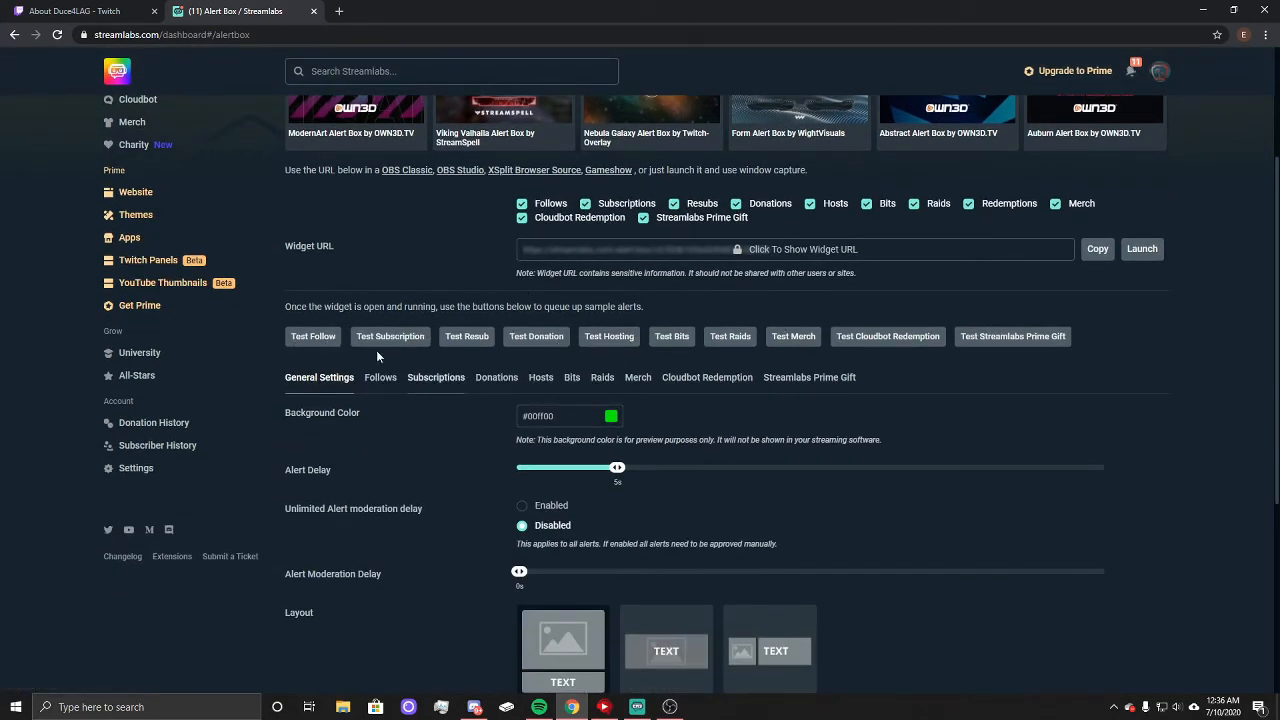
pyautogui.click(313, 337)
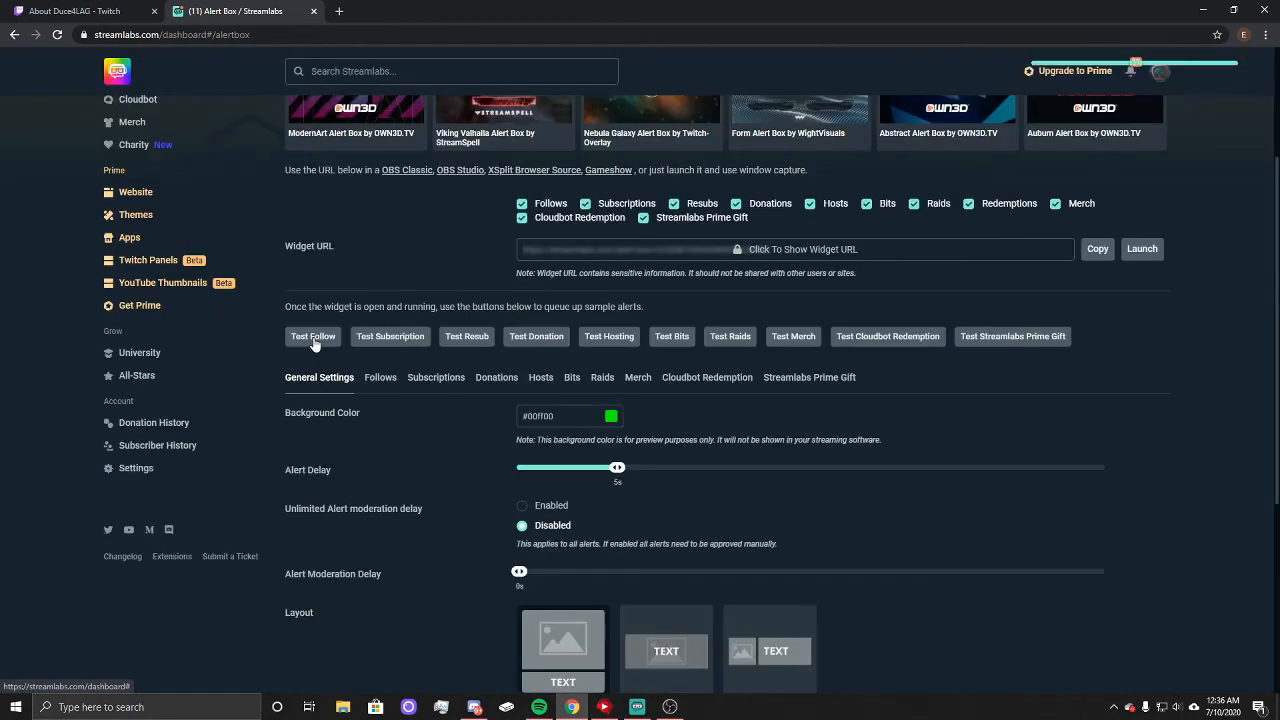
# Step: Look through the Follows alert settings, including layout, animation, message template, image, sound, duration and font settings
pyautogui.scroll(-2, 368, 190)
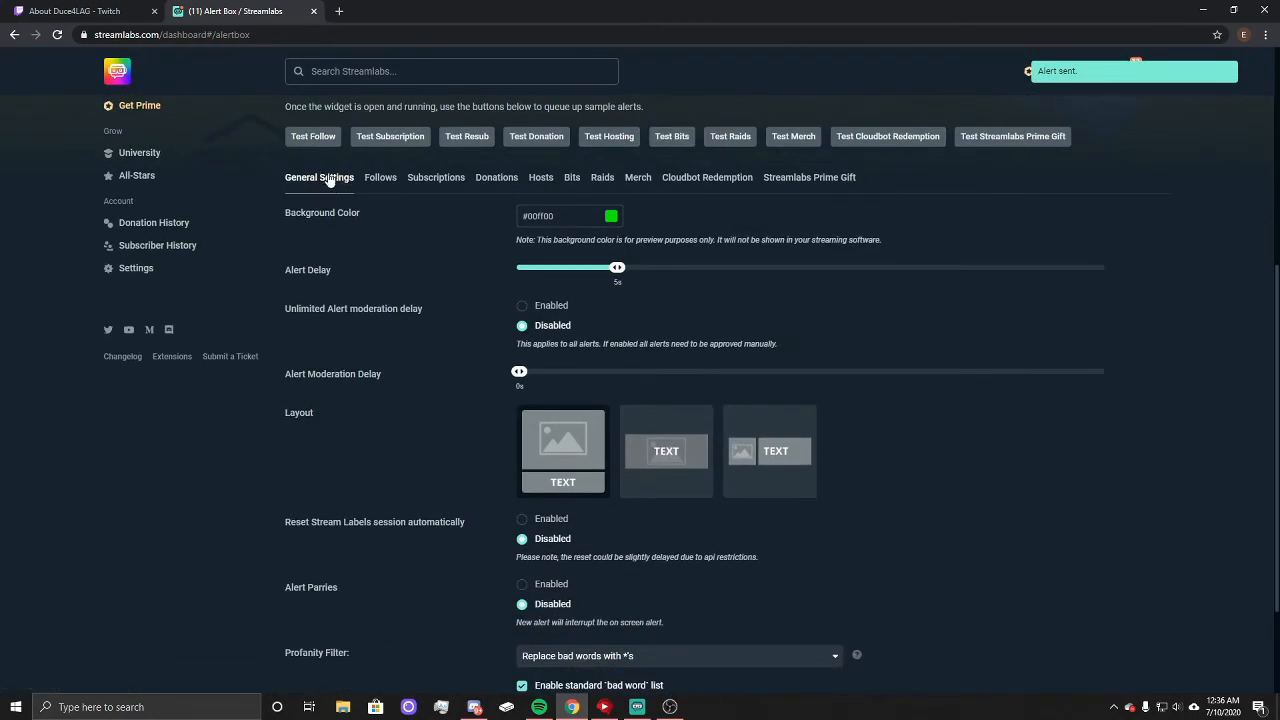
pyautogui.click(380, 177)
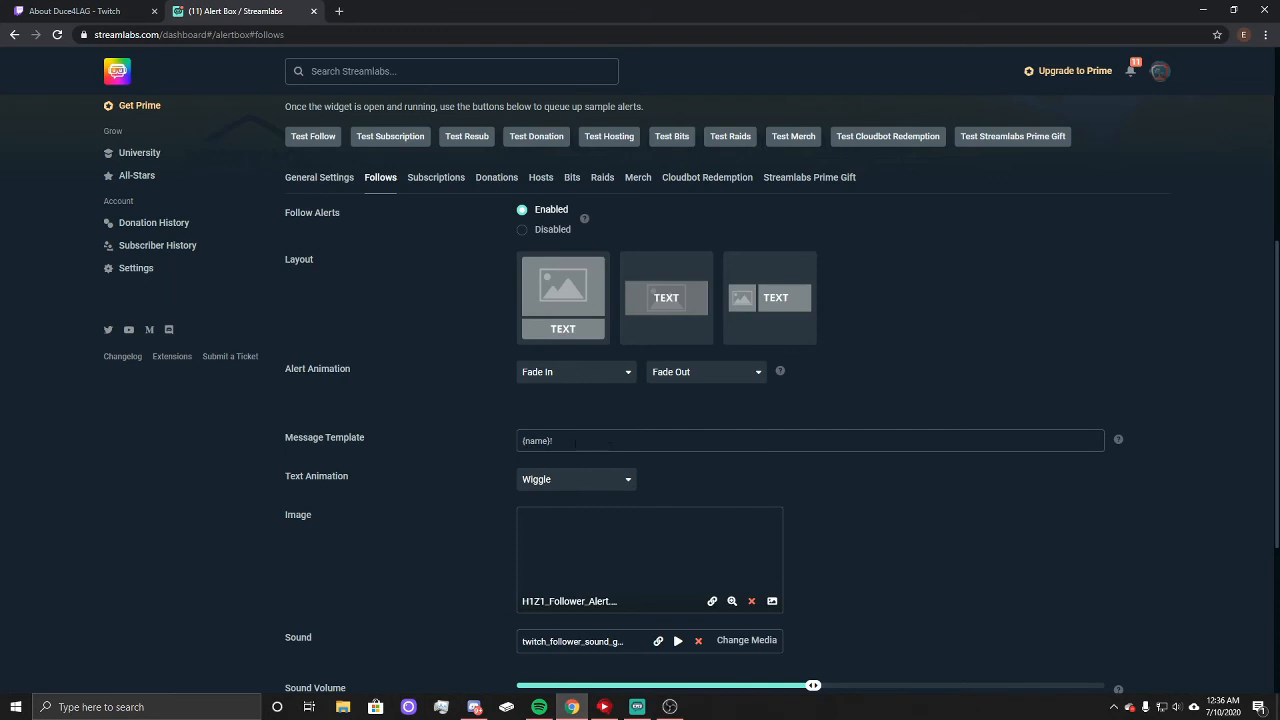
pyautogui.scroll(-2, 632, 458)
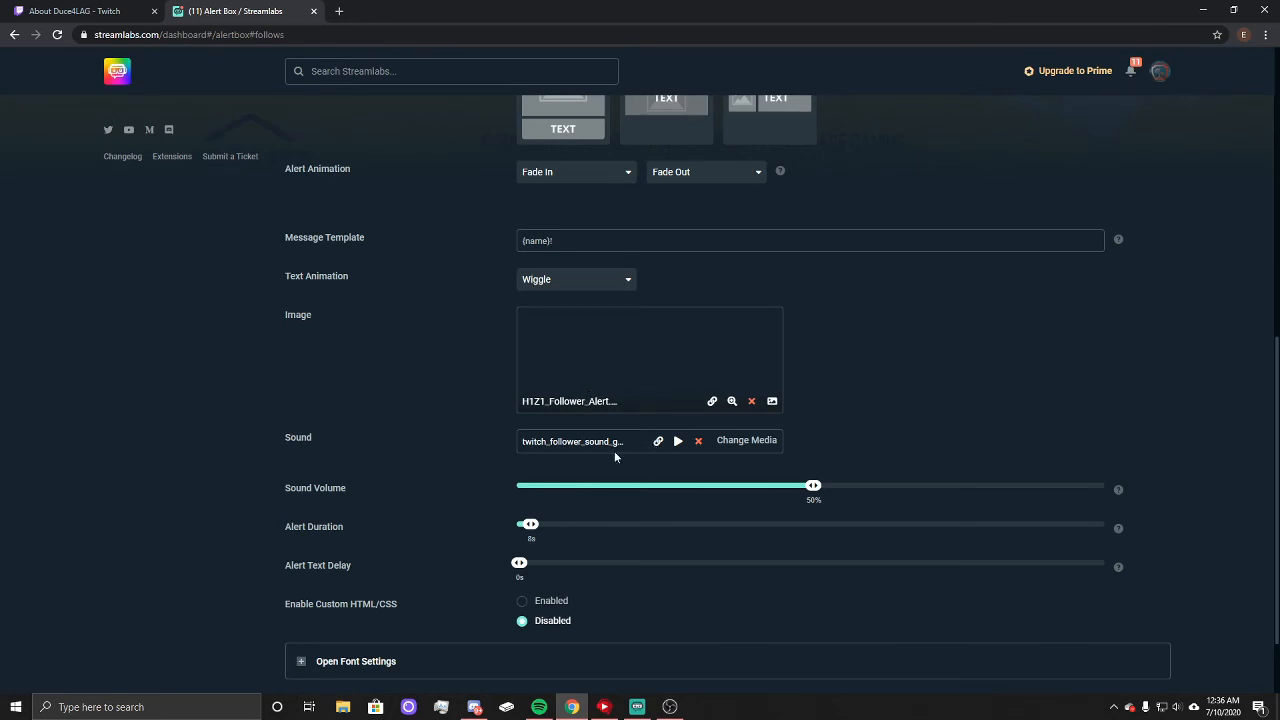
pyautogui.scroll(-1, 620, 445)
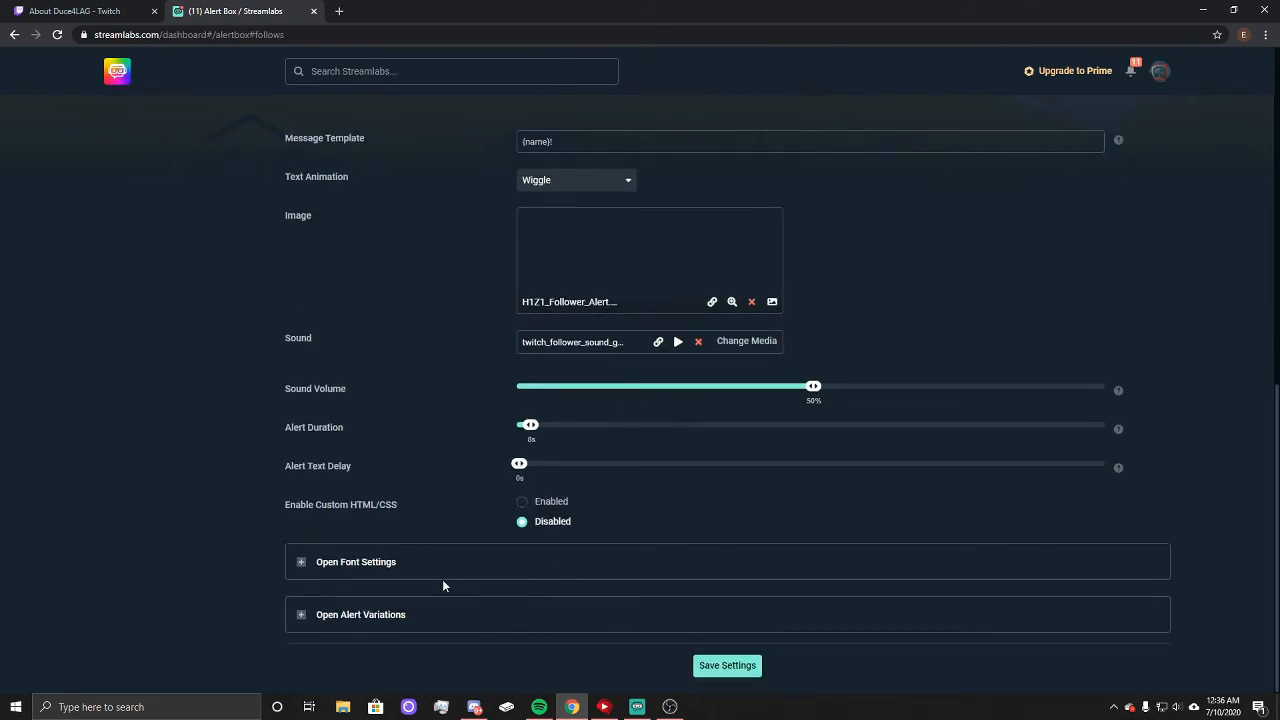
pyautogui.scroll(5, 484, 574)
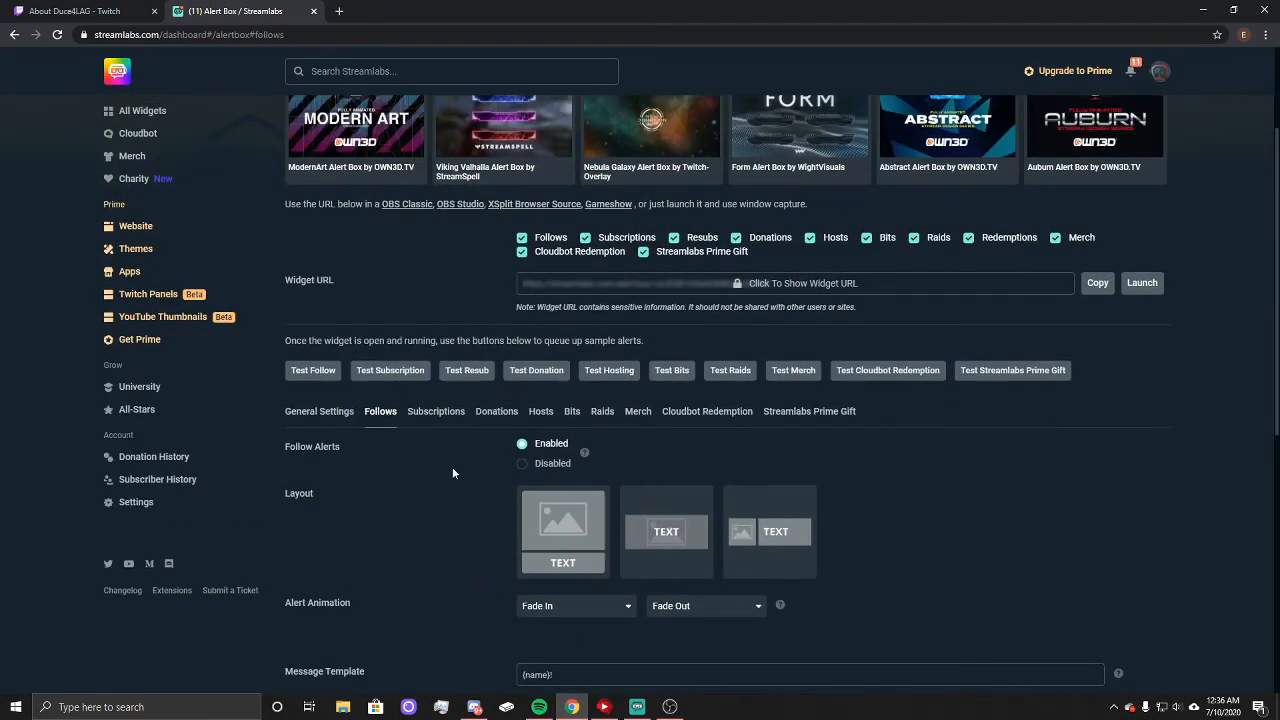
# Step: Look through the Subscriptions alert settings, including the message template, image and sound
pyautogui.click(421, 412)
pyautogui.scroll(-5, 423, 428)
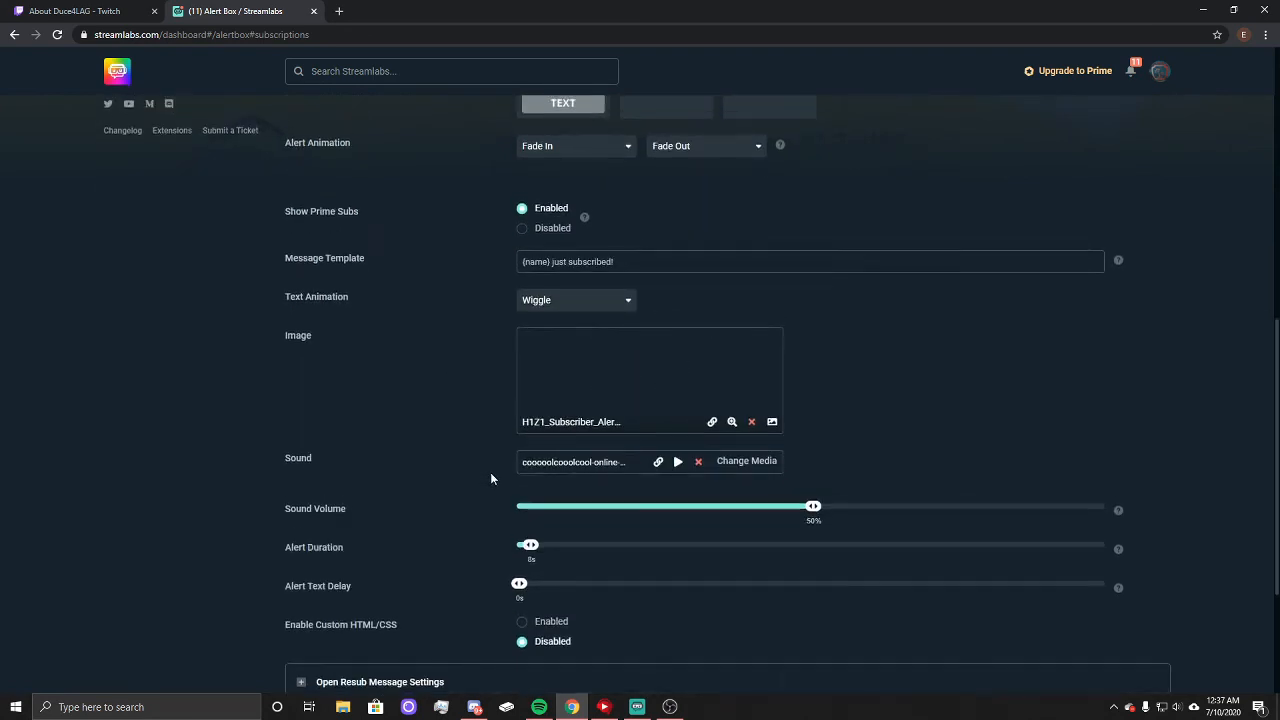
pyautogui.scroll(4, 473, 358)
# Step: Review the Donations alert settings, including minimum amount, message template, image and sound, and send a test donation alert
pyautogui.click(493, 348)
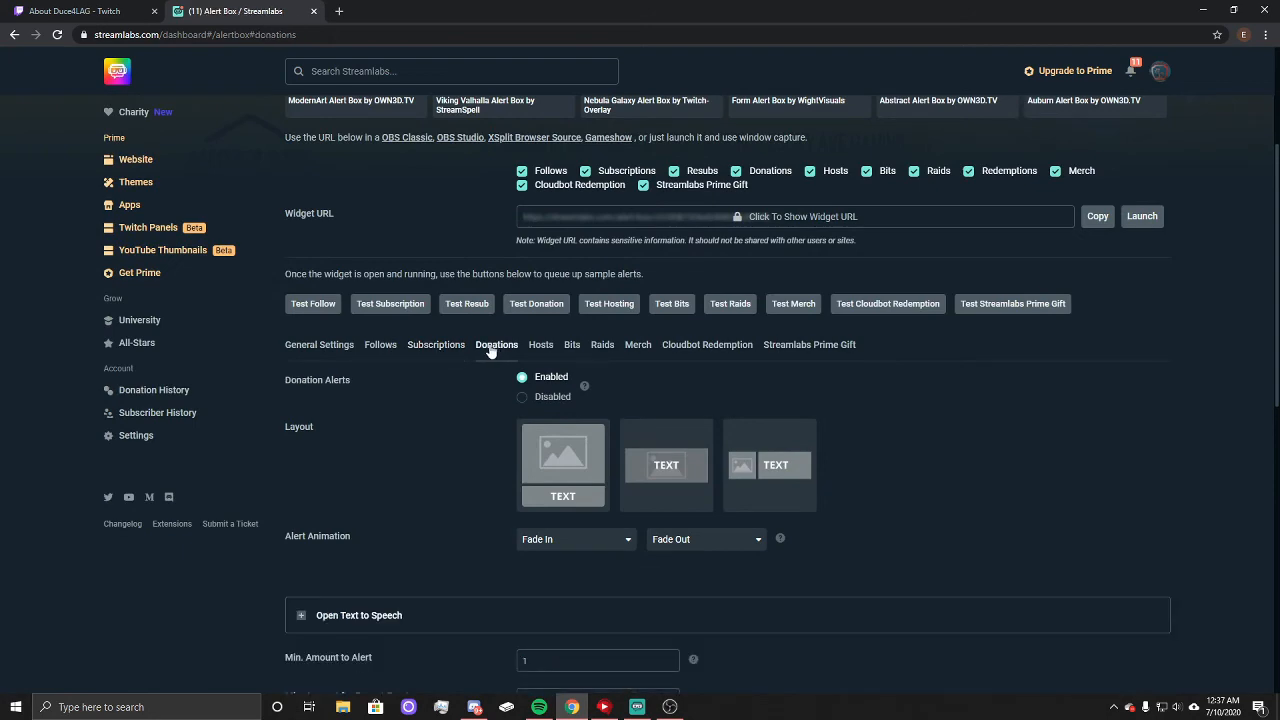
pyautogui.scroll(-5, 441, 504)
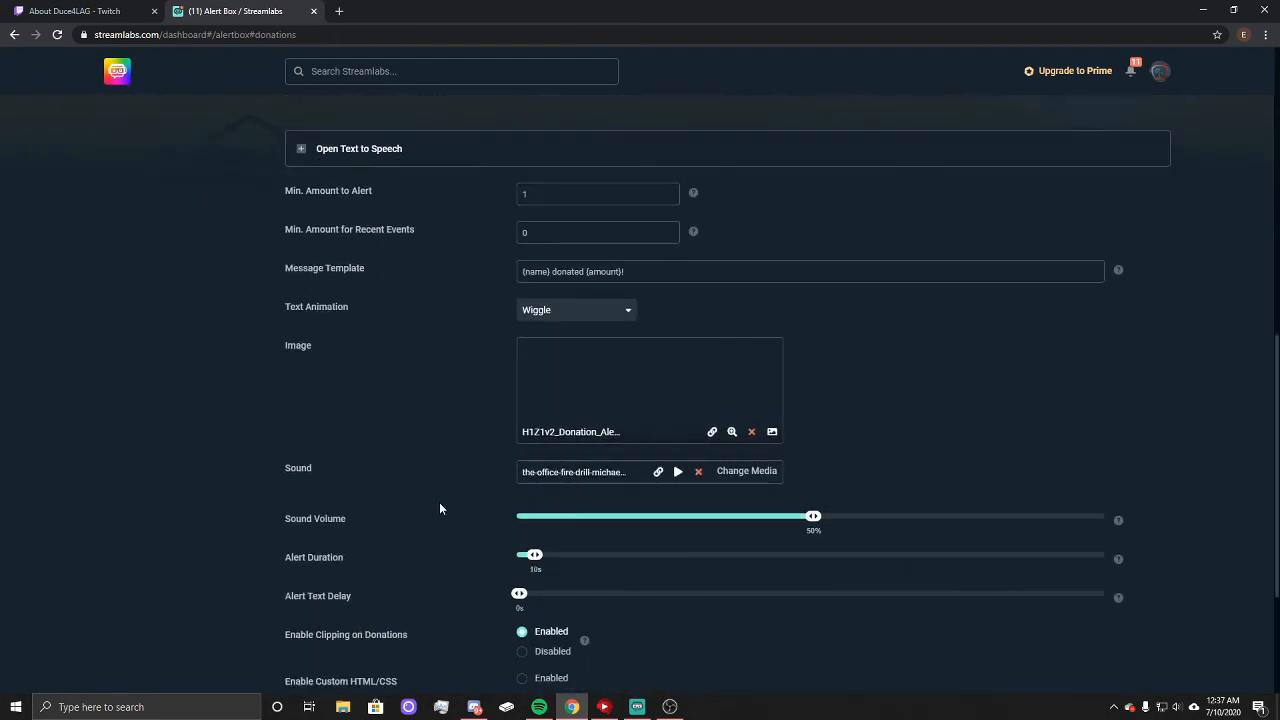
pyautogui.scroll(8, 439, 502)
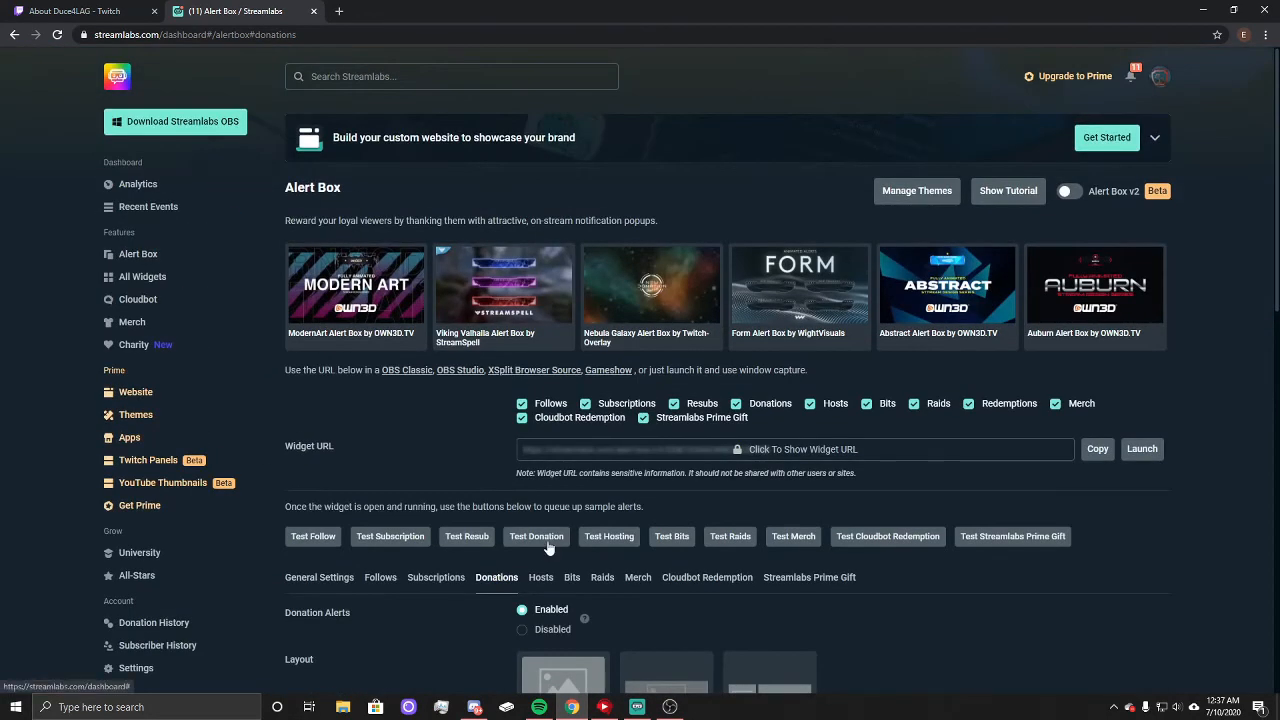
pyautogui.click(548, 548)
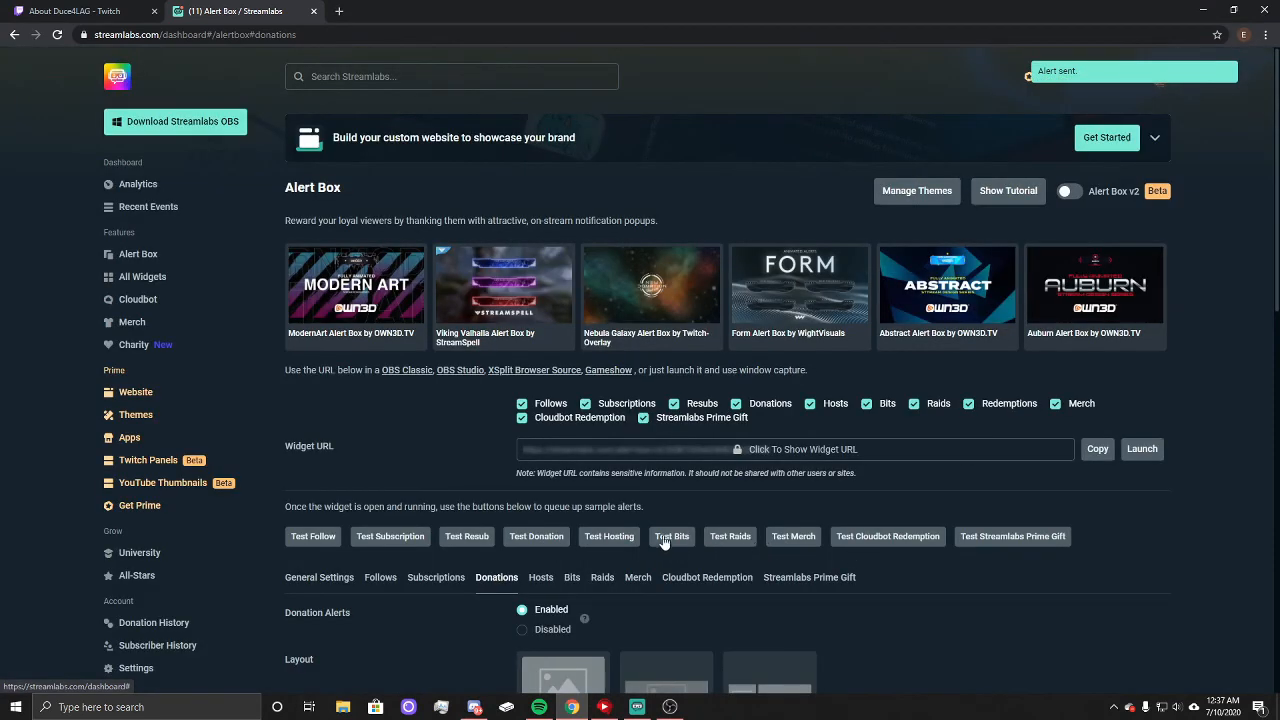
pyautogui.scroll(-5, 432, 523)
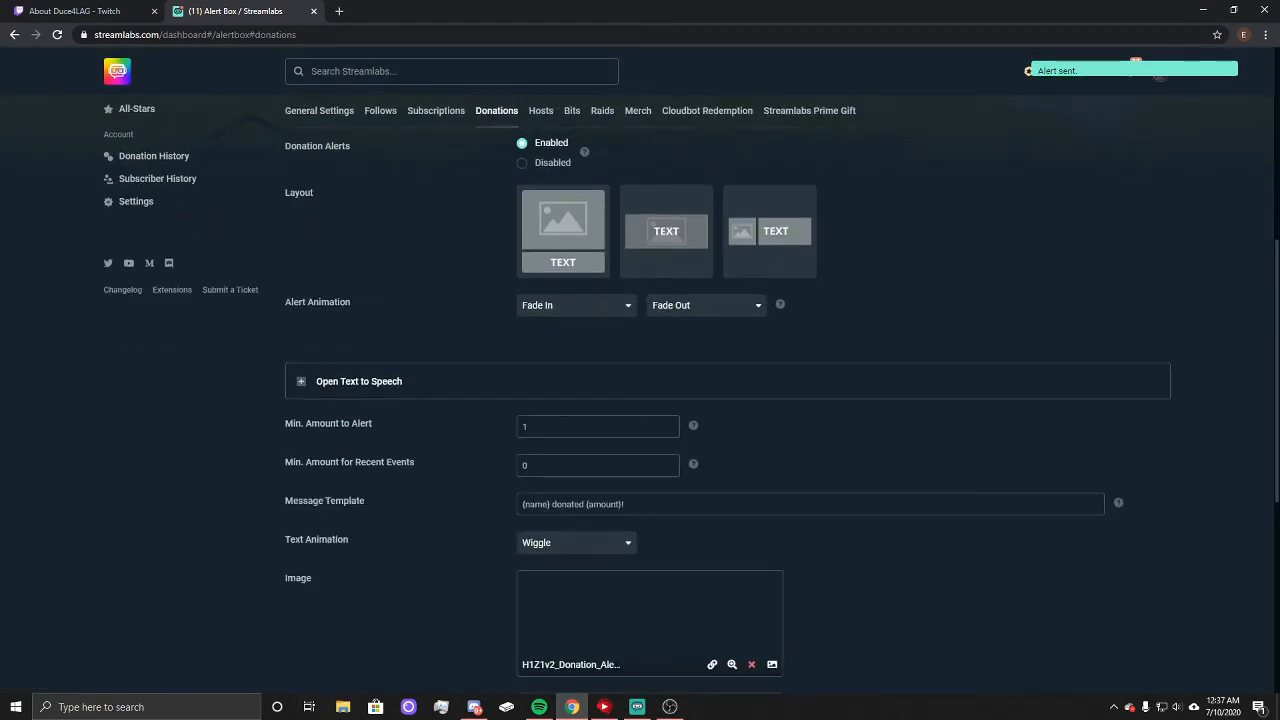
# Step: Switch to Streamlabs OBS, show the Chat scene in the editor and trigger test follow, subscription, donation and bits alerts
pyautogui.click(638, 708)
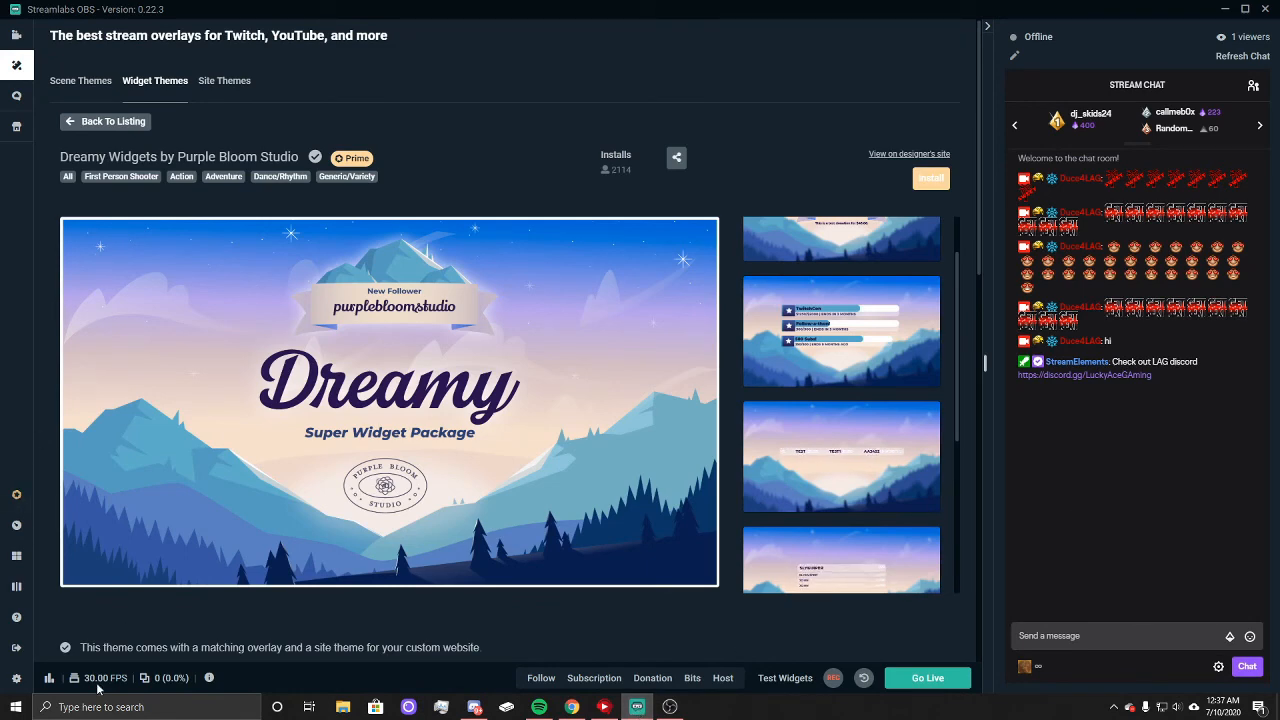
pyautogui.click(17, 36)
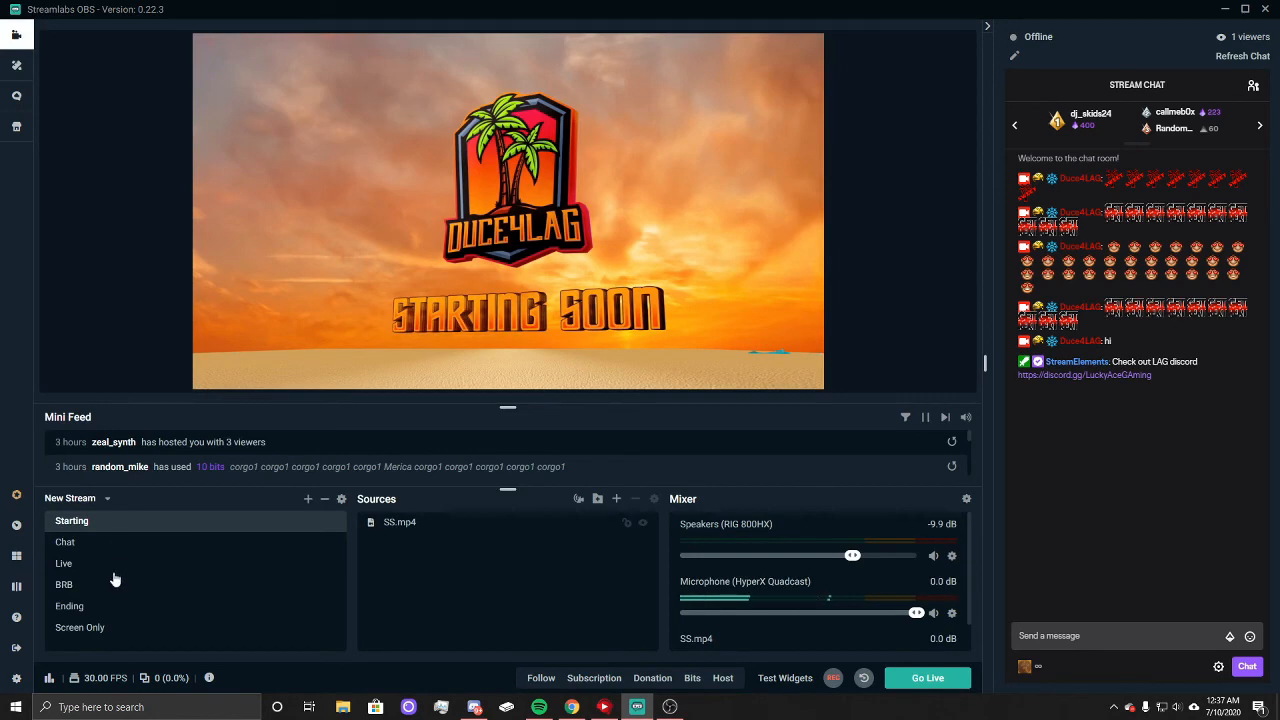
pyautogui.click(84, 549)
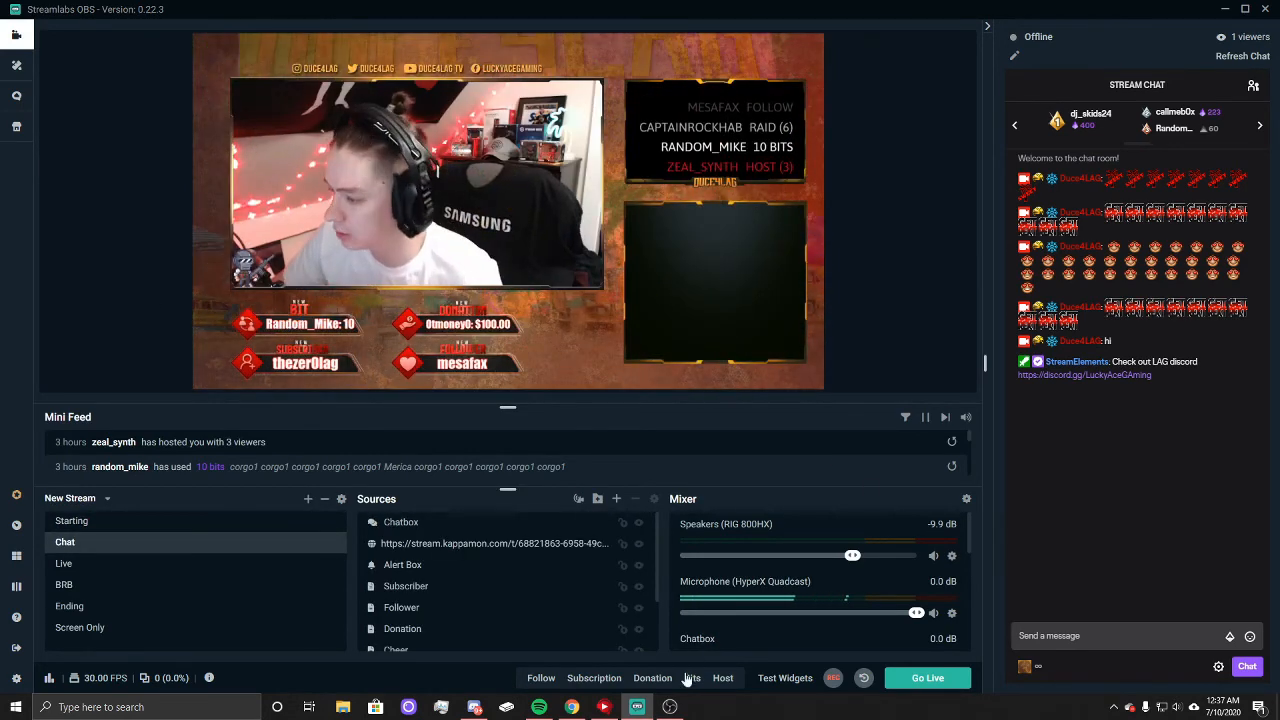
pyautogui.click(542, 680)
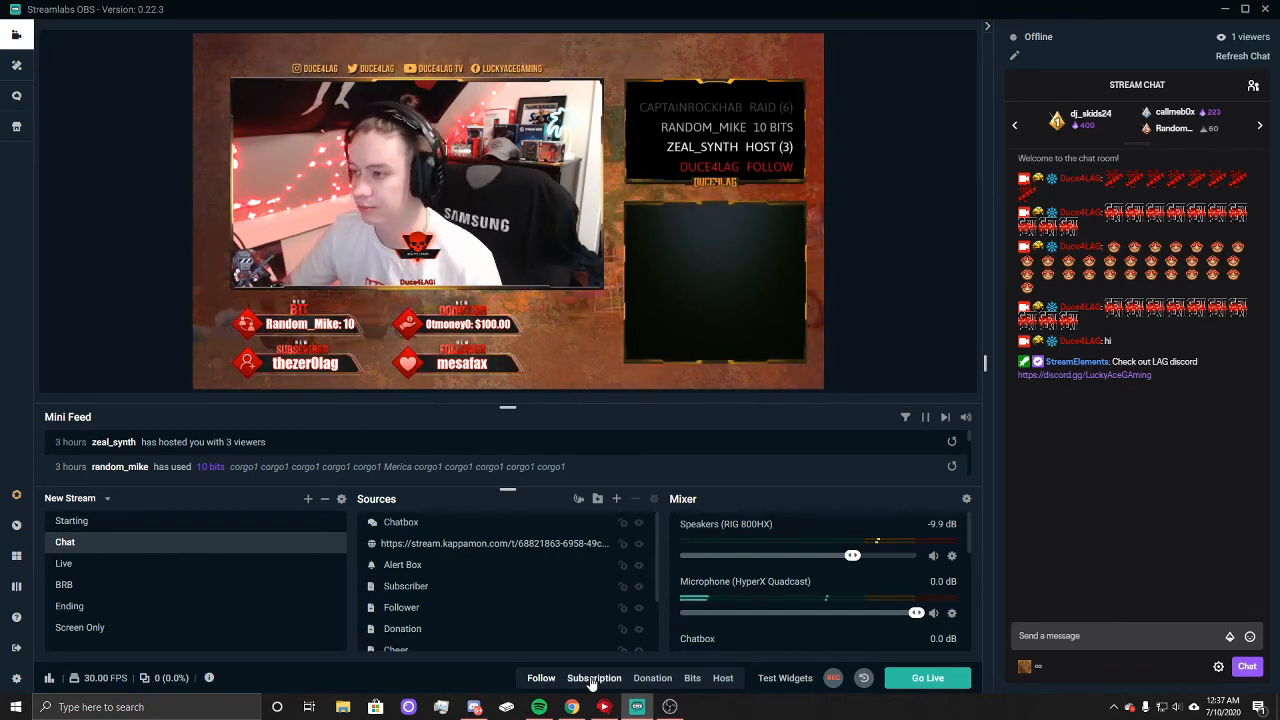
pyautogui.click(593, 678)
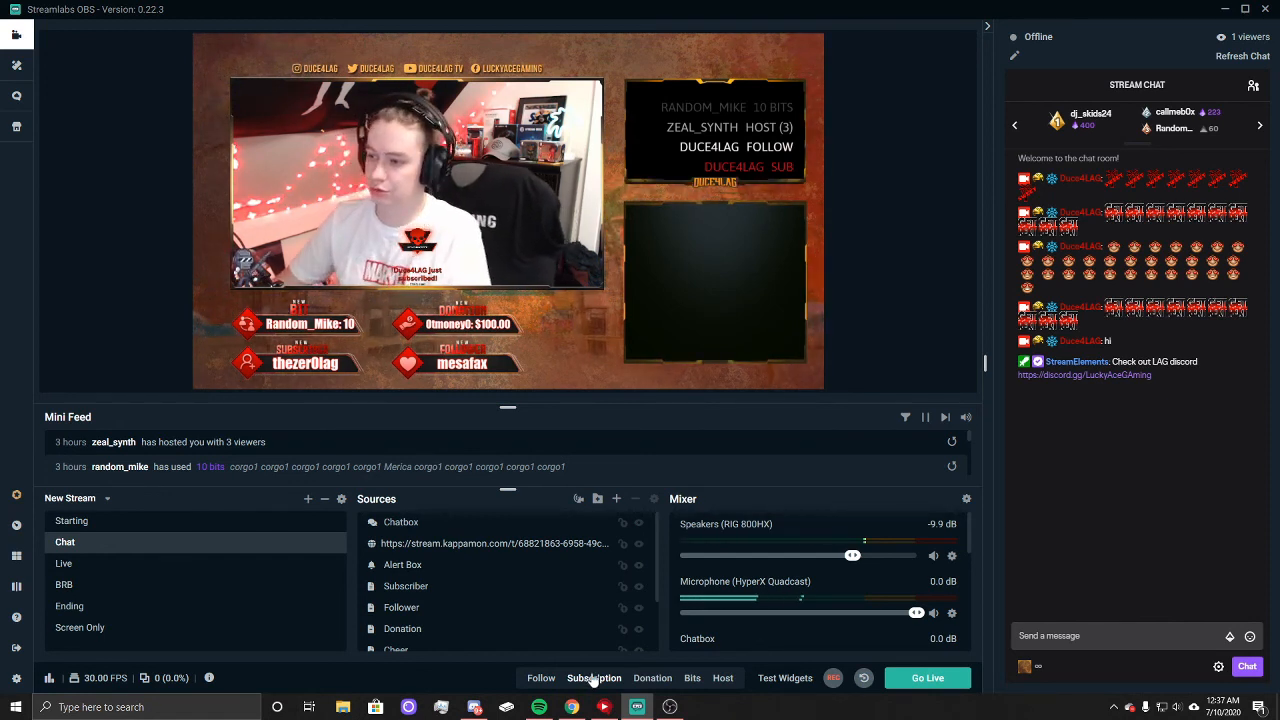
pyautogui.click(640, 679)
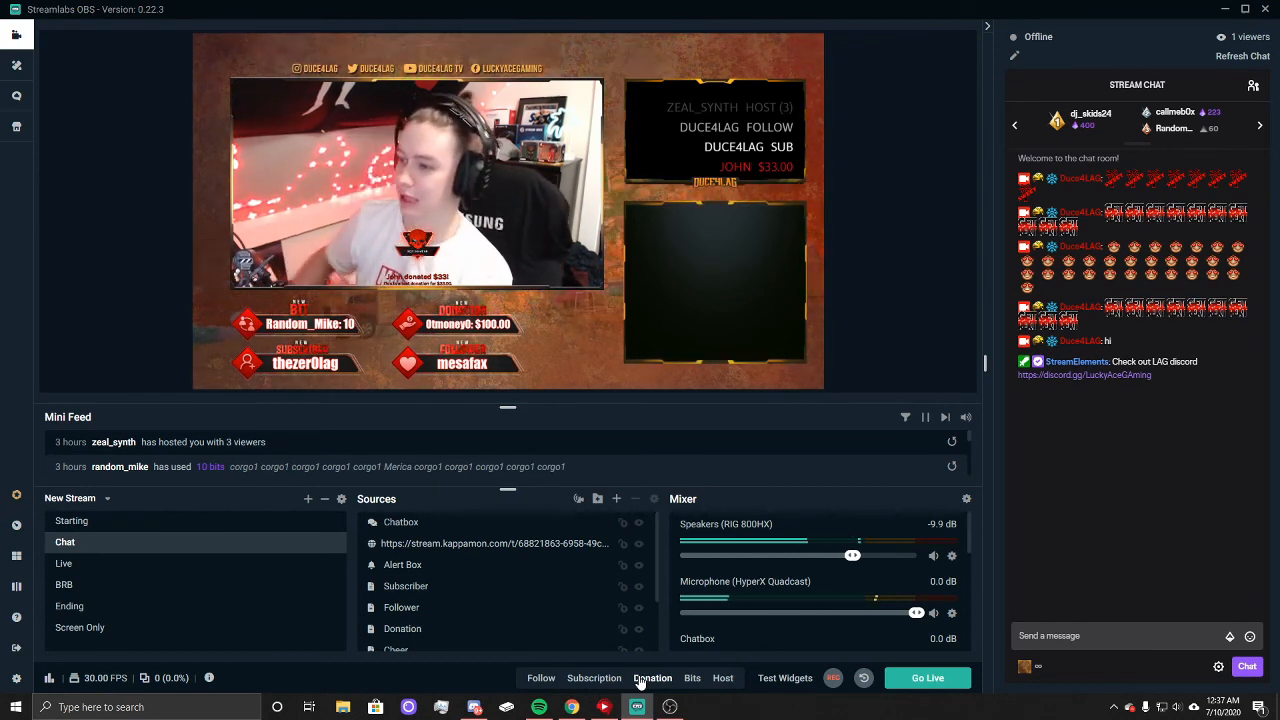
pyautogui.click(692, 678)
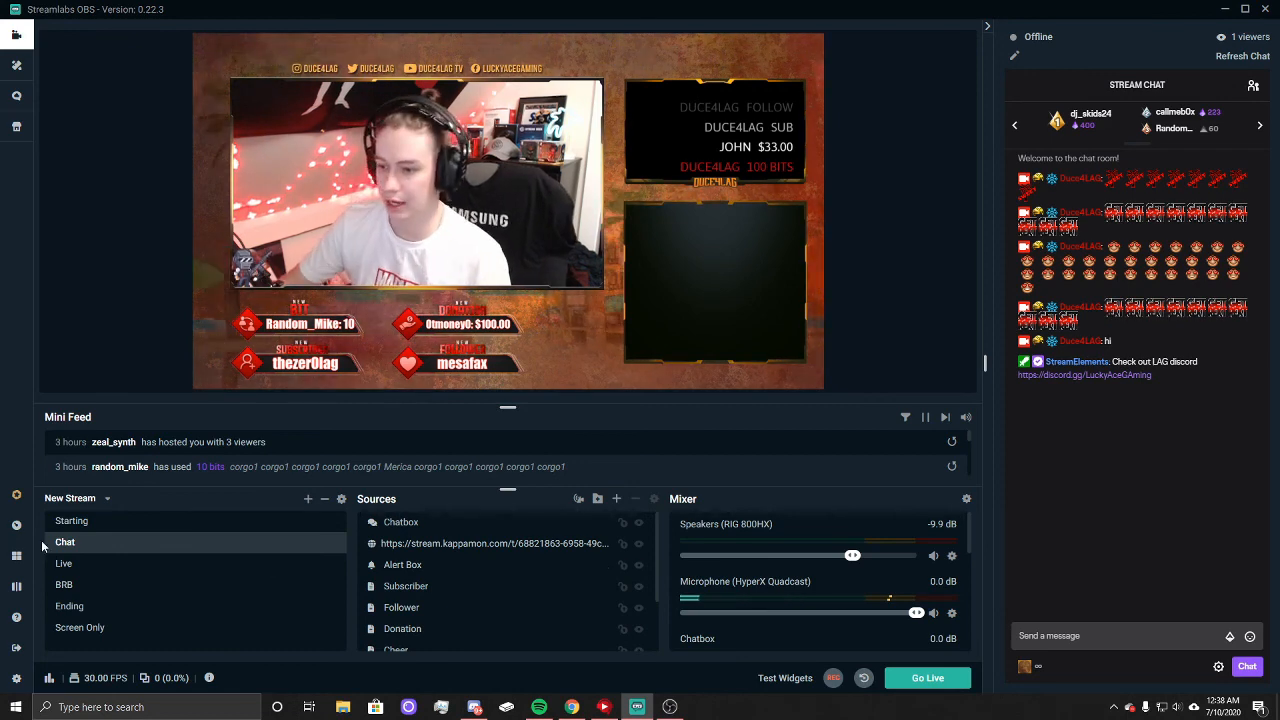
# Step: Minimize Streamlabs OBS and close the Alert Box page in Chrome to return to the Twitch About page
pyautogui.click(1229, 10)
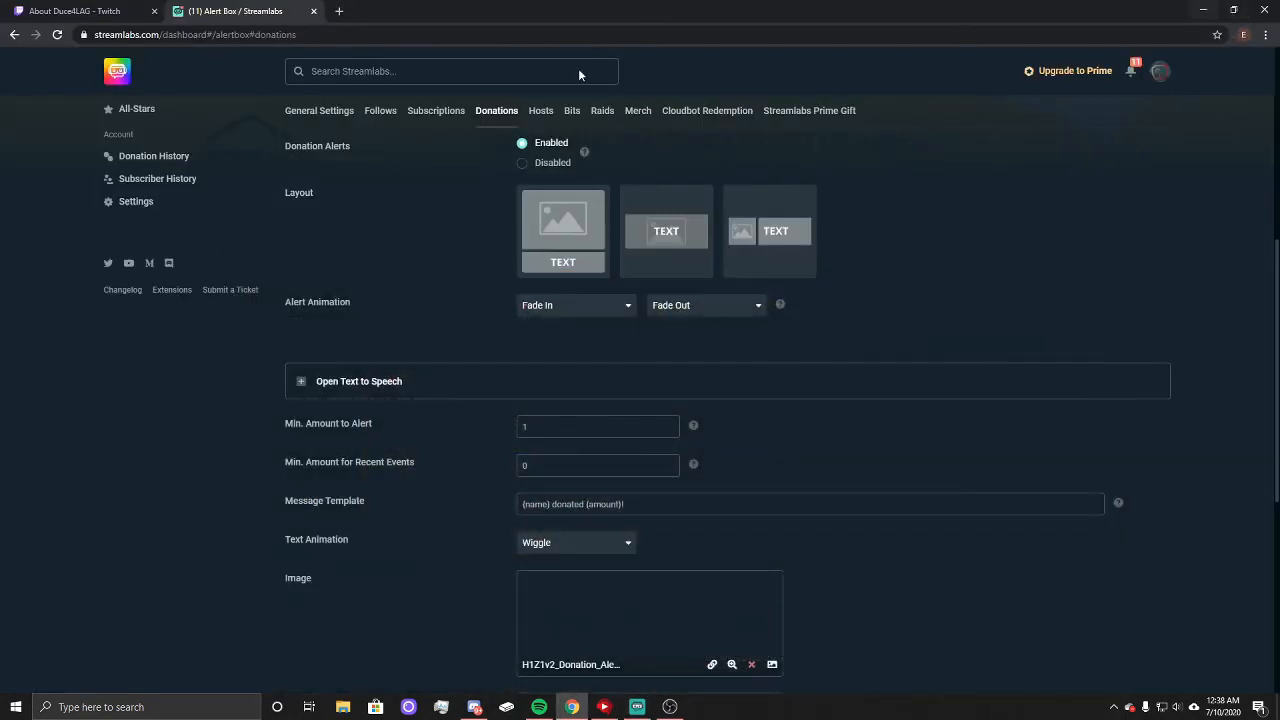
pyautogui.click(312, 11)
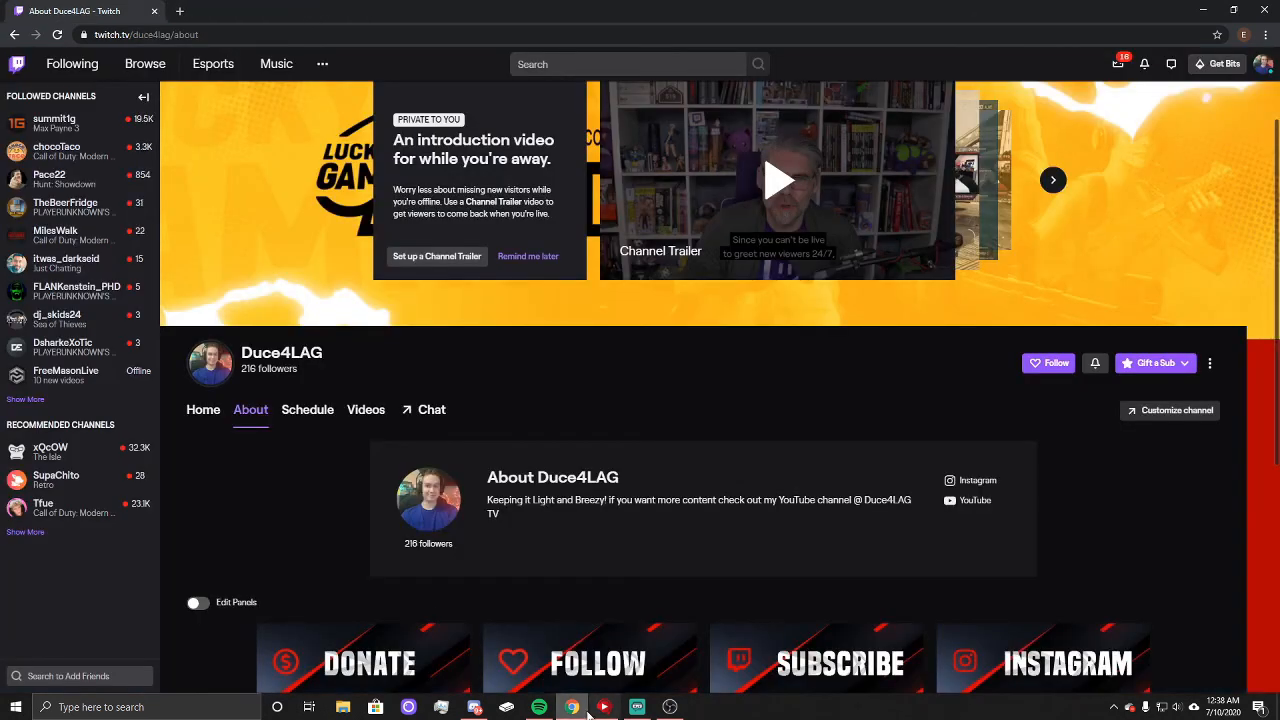